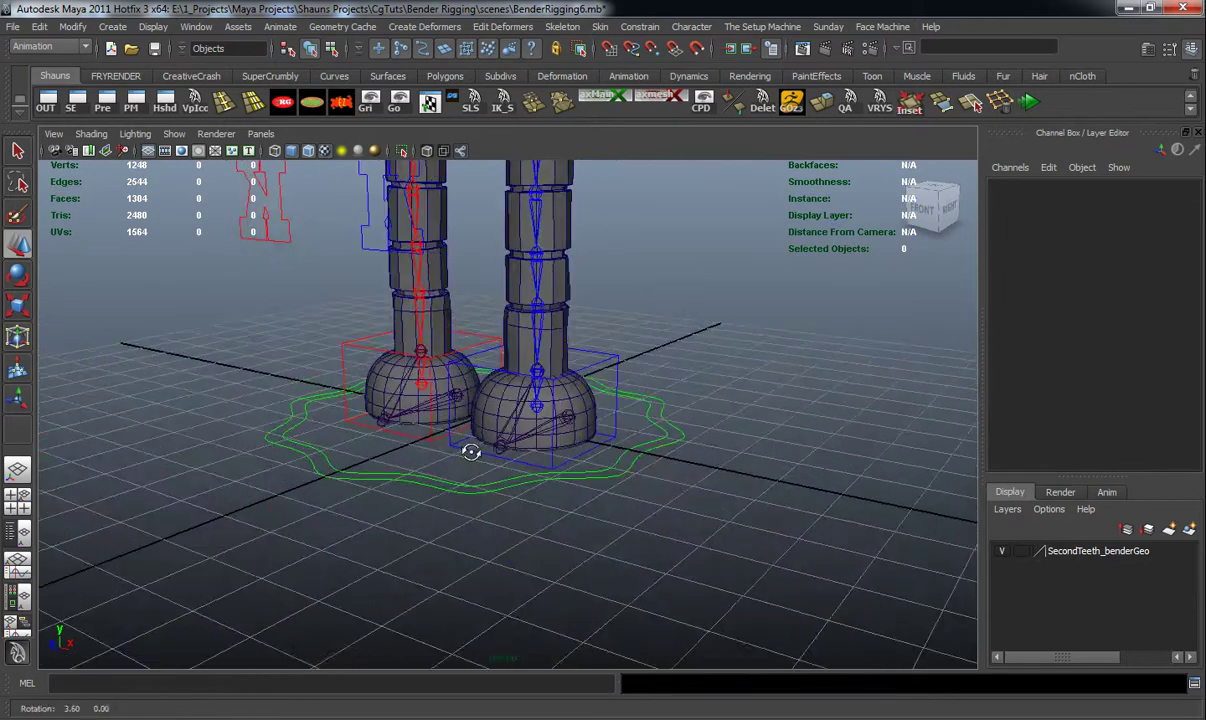
# Step: Delete the extra dark joint chains inside the feet of both the blue and the red leg
pyautogui.scroll(3, 515, 448)
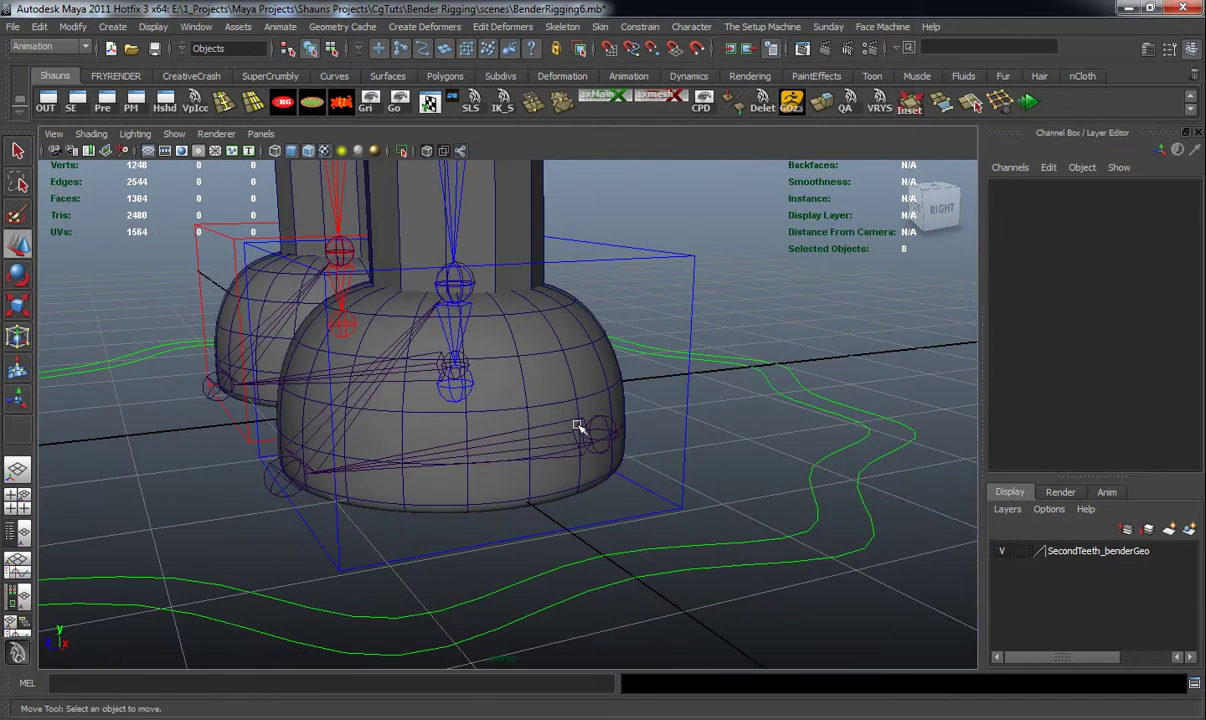
pyautogui.keyDown('alt'); pyautogui.moveTo(448, 449); pyautogui.dragTo(395, 452); pyautogui.keyUp('alt')
pyautogui.moveTo(565, 437)
pyautogui.keyDown('alt'); pyautogui.mouseDown()
pyautogui.moveTo(506, 458)
pyautogui.moveTo(339, 458)
pyautogui.moveTo(585, 461)
pyautogui.moveTo(541, 460)
pyautogui.moveTo(573, 443)
pyautogui.mouseUp(); pyautogui.keyUp('alt')
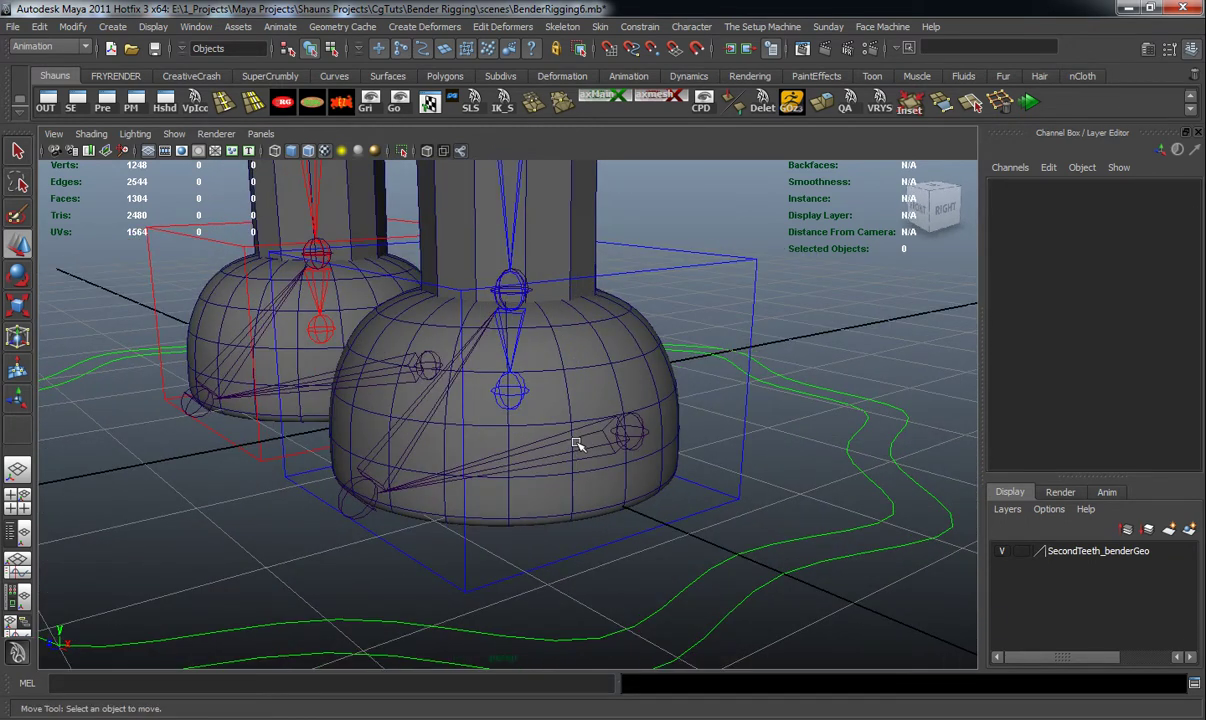
pyautogui.click(630, 431)
pyautogui.press('Down')
pyautogui.press('Up')
pyautogui.press('Delete')
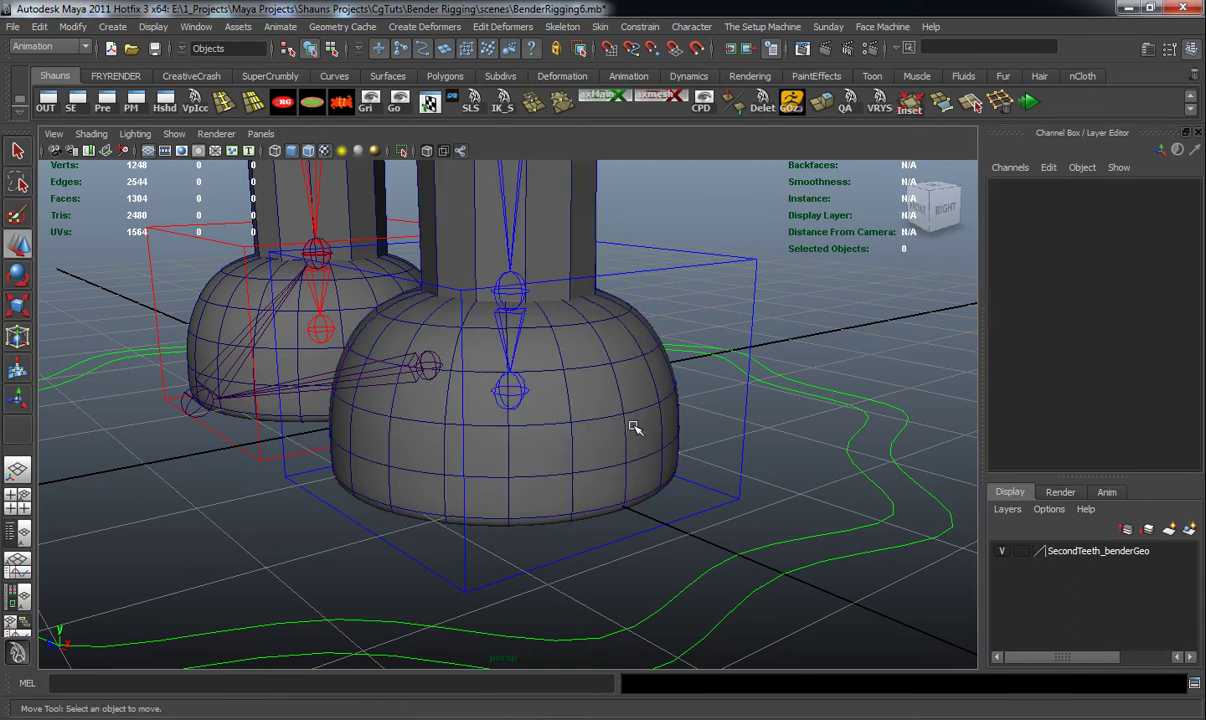
pyautogui.keyDown('alt'); pyautogui.moveTo(309, 415); pyautogui.dragTo(371, 420); pyautogui.keyUp('alt')
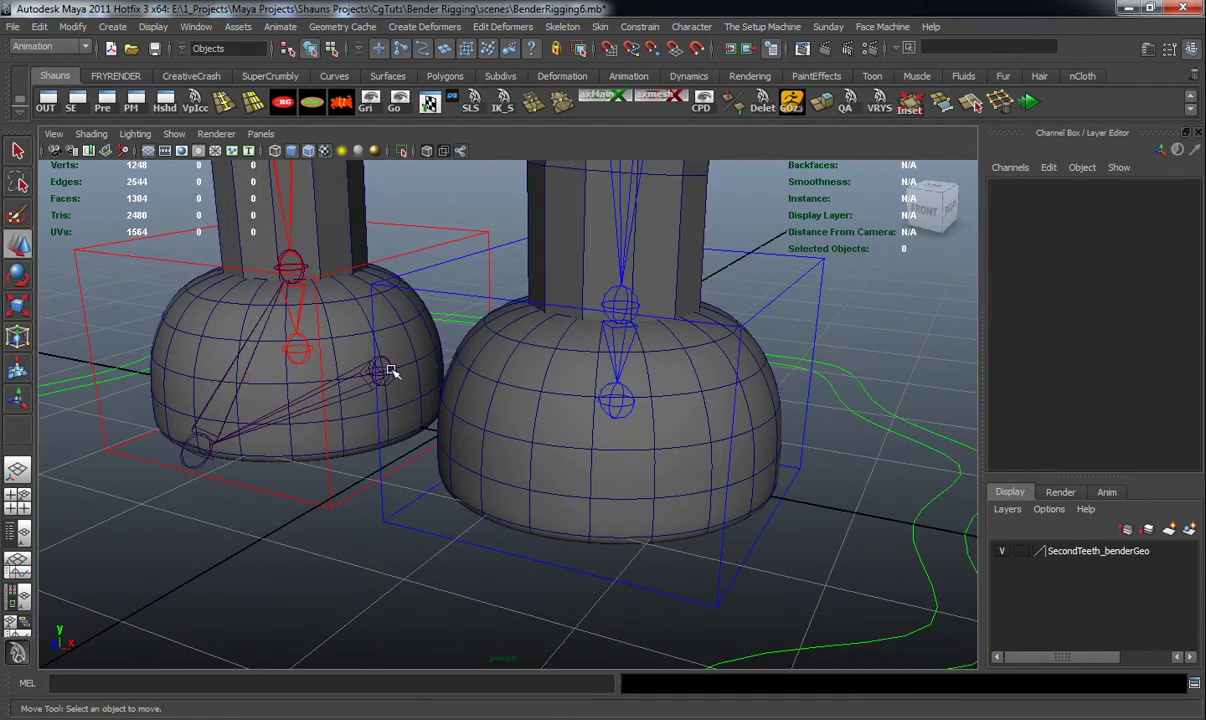
pyautogui.click(382, 372)
pyautogui.press('Delete')
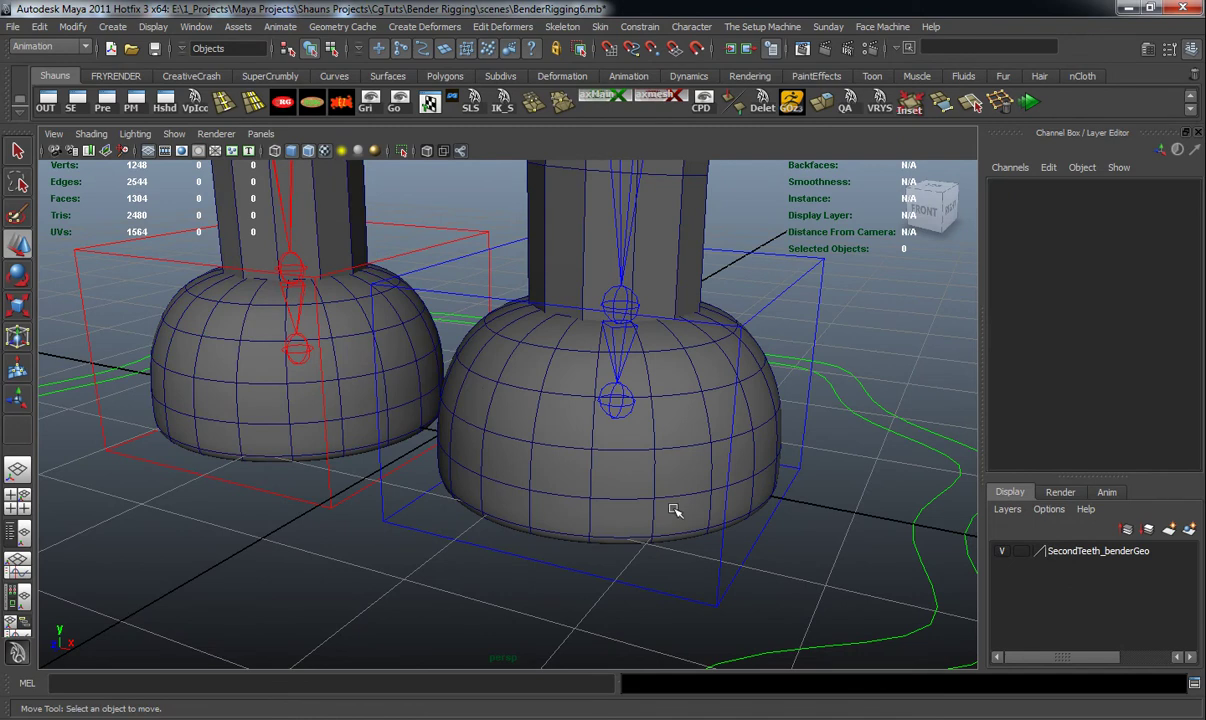
# Step: Put both foot meshes in a new display layer and hide that layer
pyautogui.click(635, 459)
pyautogui.keyDown('shift'); pyautogui.click(262, 396); pyautogui.keyUp('shift')
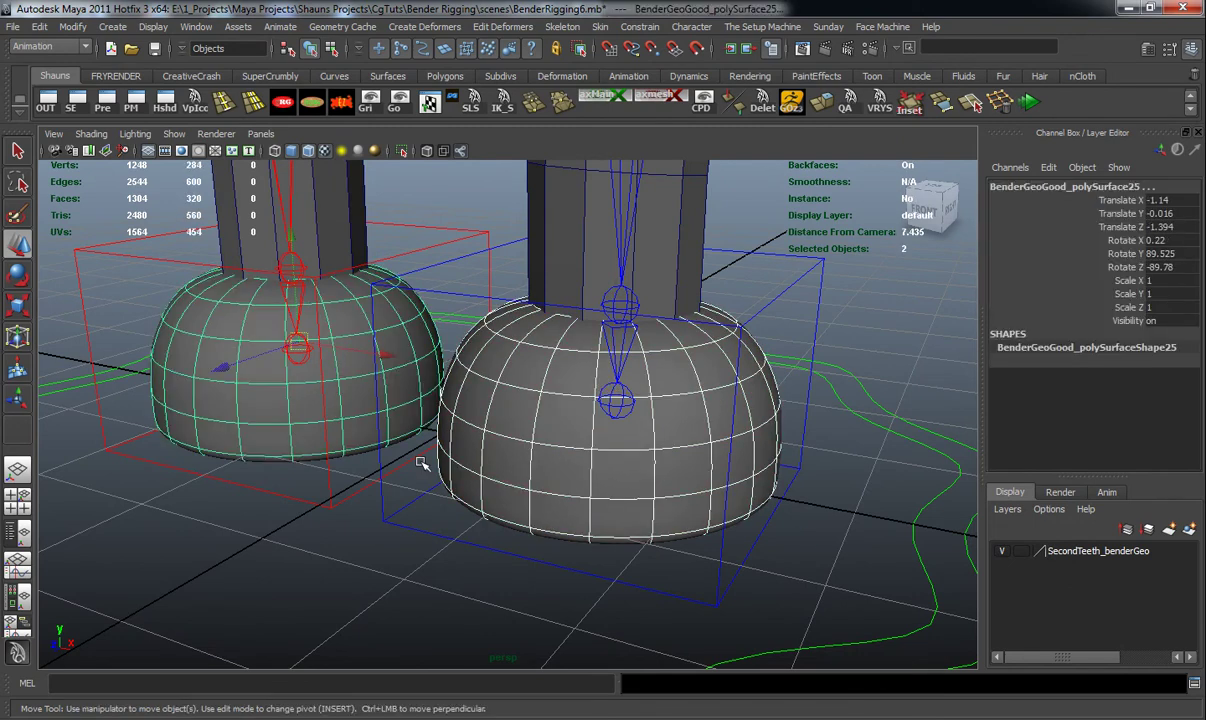
pyautogui.click(1189, 533)
pyautogui.click(1002, 551)
# Step: Activate the IK Handle Tool, open its settings showing the ikRPsolver solver, and close them without changes
pyautogui.keyDown('alt'); pyautogui.moveTo(760, 545); pyautogui.dragTo(449, 369); pyautogui.keyUp('alt')
pyautogui.scroll(-6, 487, 420)
pyautogui.keyDown('alt'); pyautogui.moveTo(490, 428); pyautogui.dragTo(640, 400); pyautogui.keyUp('alt')
pyautogui.click(719, 385)
pyautogui.keyDown('alt'); pyautogui.moveTo(632, 423); pyautogui.dragTo(604, 510, button='middle'); pyautogui.keyUp('alt')
pyautogui.keyDown('alt'); pyautogui.moveTo(602, 496); pyautogui.dragTo(538, 472); pyautogui.keyUp('alt')
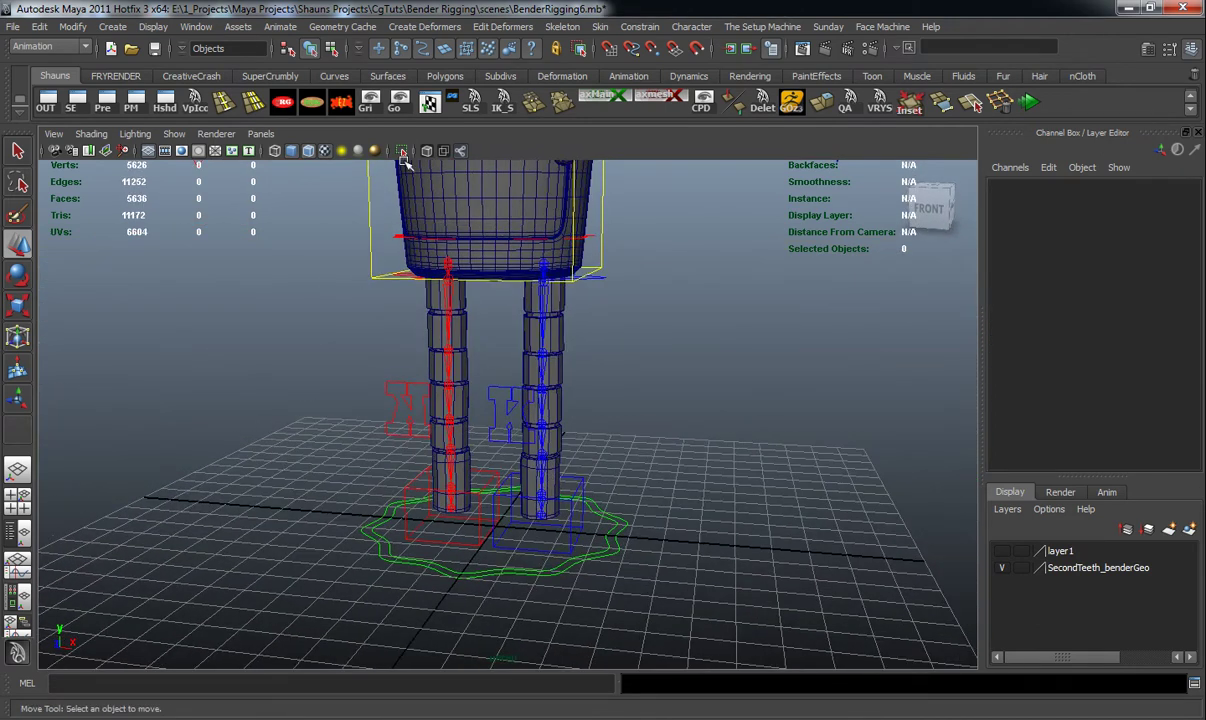
pyautogui.click(628, 76)
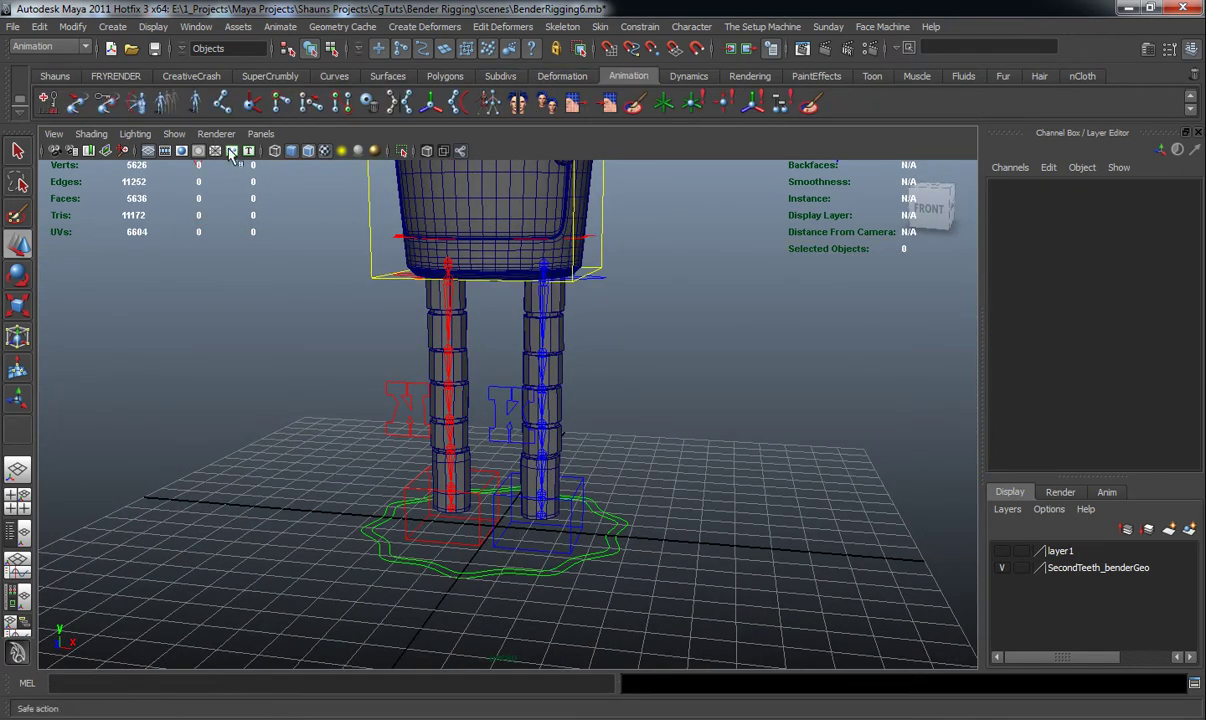
pyautogui.doubleClick(248, 102)
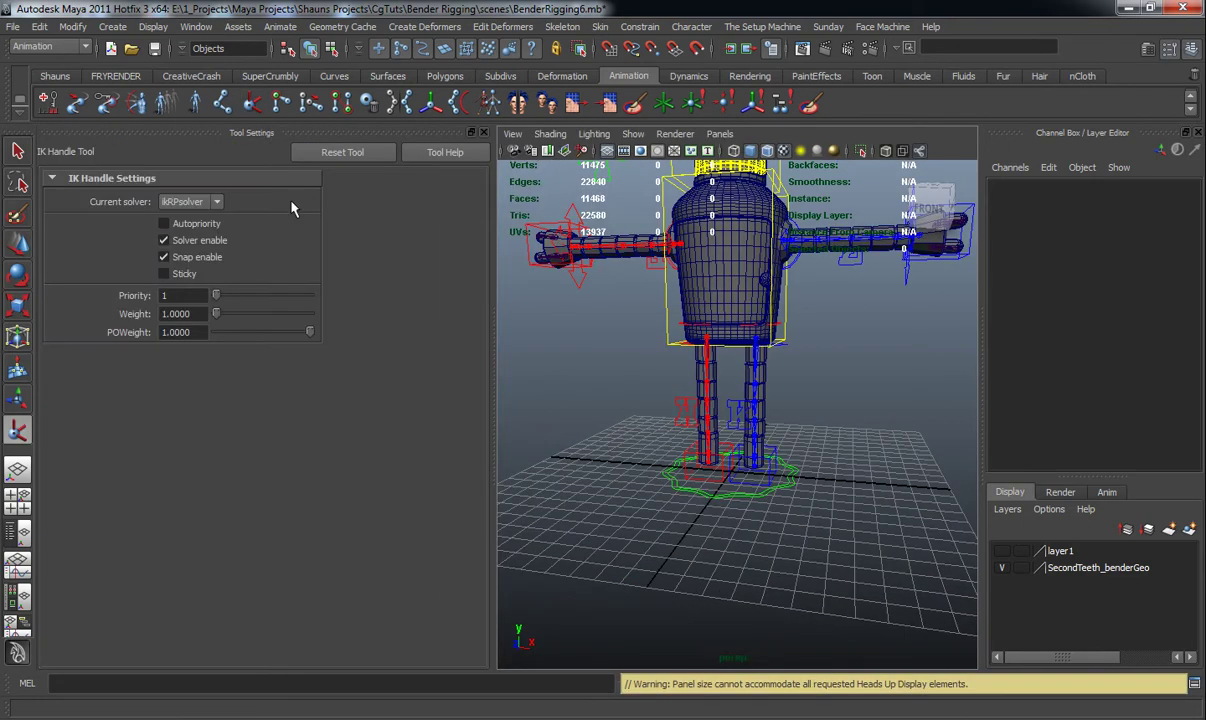
pyautogui.click(484, 134)
# Step: Create an IK handle on the blue leg from its upper leg joint to the lowest joint in the foot
pyautogui.keyDown('alt'); pyautogui.moveTo(538, 426); pyautogui.dragTo(514, 412); pyautogui.keyUp('alt')
pyautogui.keyDown('alt'); pyautogui.moveTo(514, 412); pyautogui.dragTo(530, 414, button='right'); pyautogui.keyUp('alt')
pyautogui.keyDown('alt'); pyautogui.moveTo(530, 414); pyautogui.dragTo(495, 401); pyautogui.keyUp('alt')
pyautogui.keyDown('alt'); pyautogui.moveTo(498, 350); pyautogui.dragTo(503, 408, button='middle'); pyautogui.keyUp('alt')
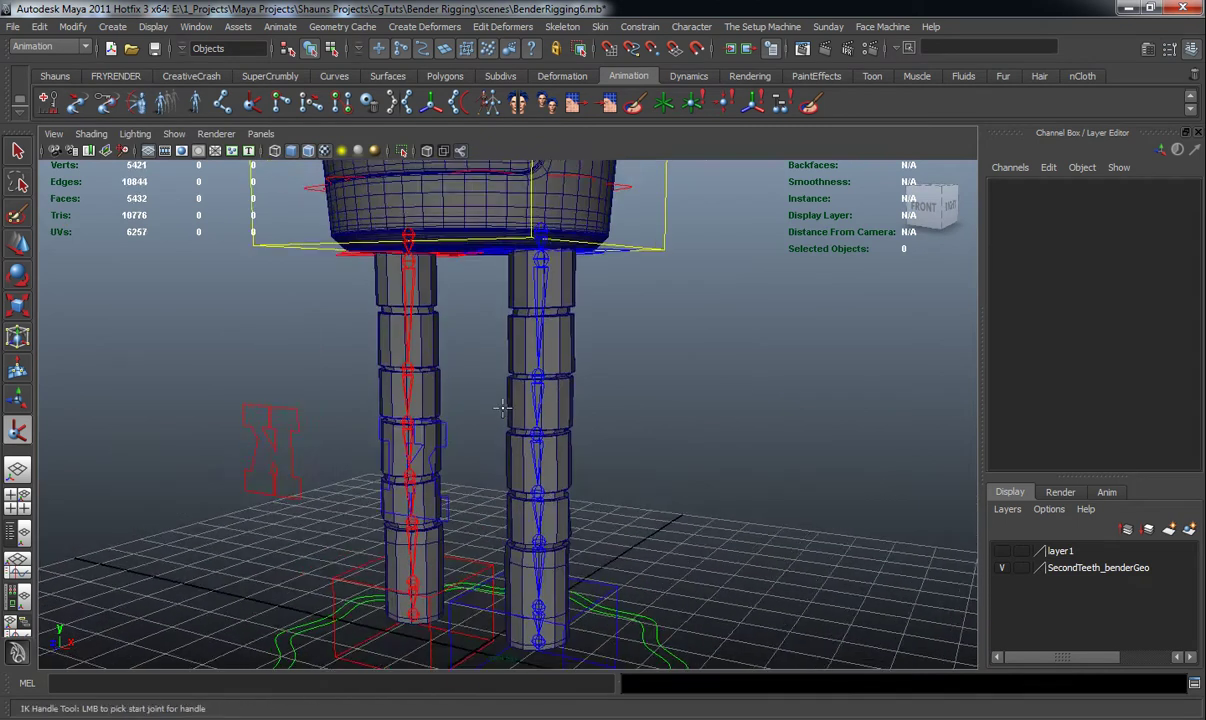
pyautogui.keyDown('alt'); pyautogui.moveTo(503, 408); pyautogui.dragTo(484, 380); pyautogui.keyUp('alt')
pyautogui.keyDown('alt'); pyautogui.moveTo(484, 380); pyautogui.dragTo(503, 330, button='right'); pyautogui.keyUp('alt')
pyautogui.click(542, 213)
pyautogui.keyDown('alt'); pyautogui.moveTo(538, 440); pyautogui.dragTo(508, 470, button='right'); pyautogui.keyUp('alt')
pyautogui.keyDown('alt'); pyautogui.moveTo(508, 490); pyautogui.dragTo(488, 285, button='middle'); pyautogui.keyUp('alt')
pyautogui.keyDown('alt'); pyautogui.moveTo(488, 285); pyautogui.dragTo(490, 385, button='right'); pyautogui.keyUp('alt')
pyautogui.keyDown('alt'); pyautogui.moveTo(490, 385); pyautogui.dragTo(466, 383, button='middle'); pyautogui.keyUp('alt')
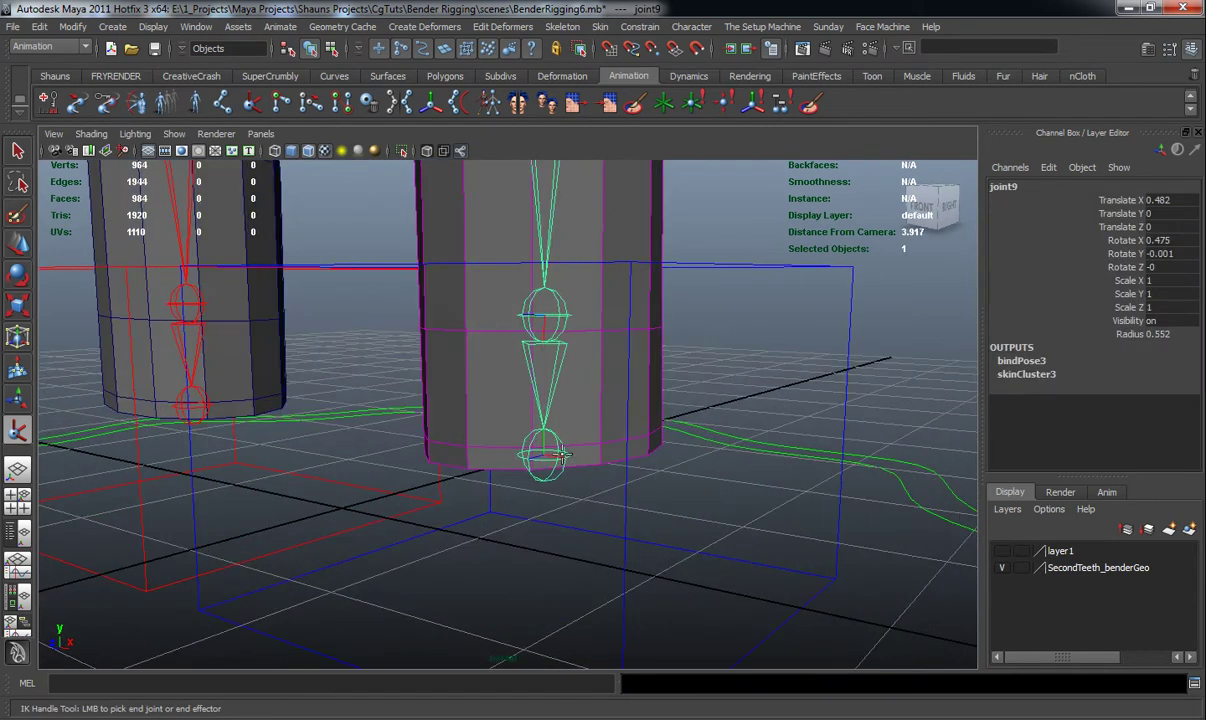
pyautogui.click(565, 455)
pyautogui.press('w')
pyautogui.keyDown('alt'); pyautogui.moveTo(406, 440); pyautogui.dragTo(424, 484, button='right'); pyautogui.keyUp('alt')
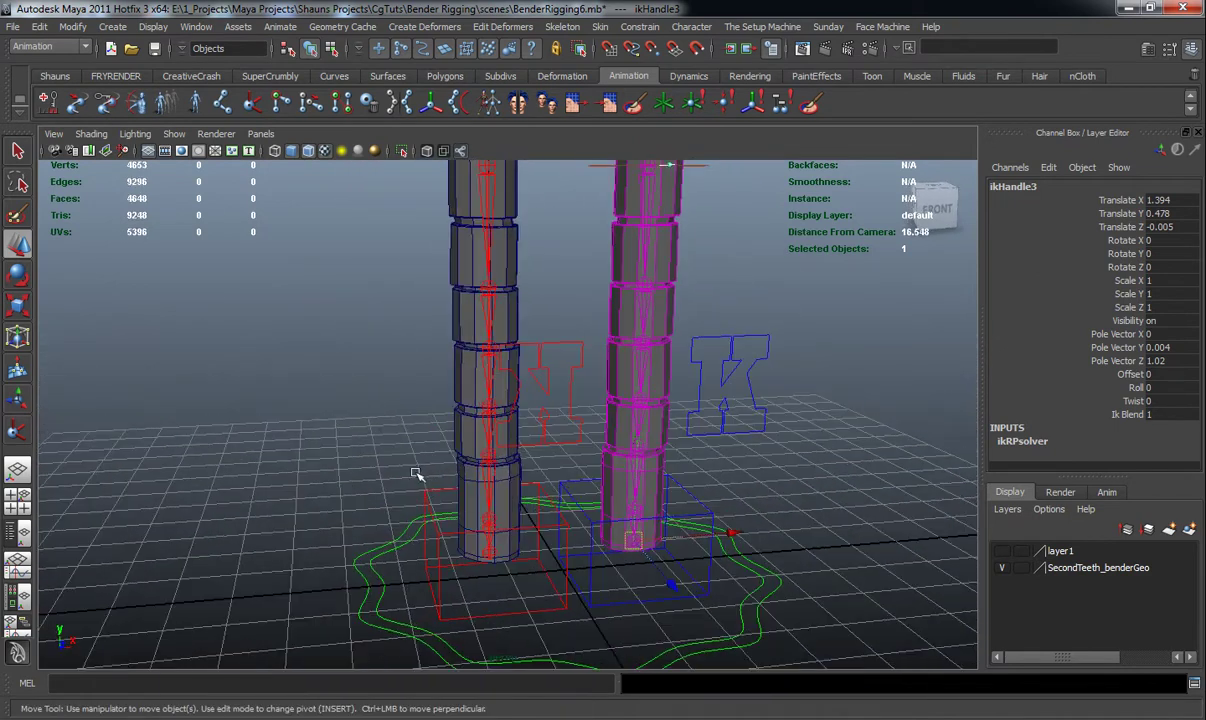
# Step: Create an IK handle on the red leg from its upper leg joint to the lowest joint in the foot
pyautogui.press('y')
pyautogui.keyDown('alt'); pyautogui.moveTo(428, 273); pyautogui.dragTo(428, 388, button='middle'); pyautogui.keyUp('alt')
pyautogui.keyDown('alt'); pyautogui.moveTo(428, 388); pyautogui.dragTo(442, 390, button='right'); pyautogui.keyUp('alt')
pyautogui.keyDown('alt'); pyautogui.moveTo(442, 390); pyautogui.dragTo(429, 367); pyautogui.keyUp('alt')
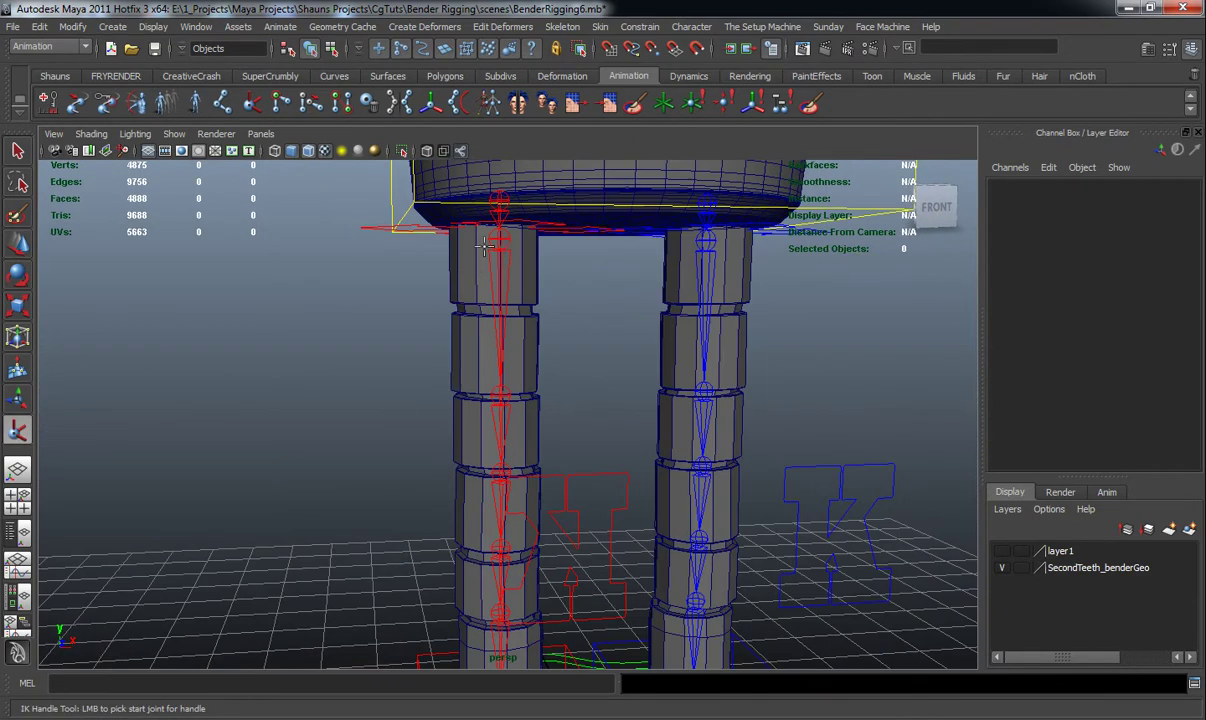
pyautogui.click(505, 241)
pyautogui.keyDown('alt'); pyautogui.moveTo(530, 530); pyautogui.dragTo(490, 560, button='right'); pyautogui.keyUp('alt')
pyautogui.keyDown('alt'); pyautogui.moveTo(490, 560); pyautogui.dragTo(498, 355, button='middle'); pyautogui.keyUp('alt')
pyautogui.keyDown('alt'); pyautogui.moveTo(498, 355); pyautogui.dragTo(525, 450, button='right'); pyautogui.keyUp('alt')
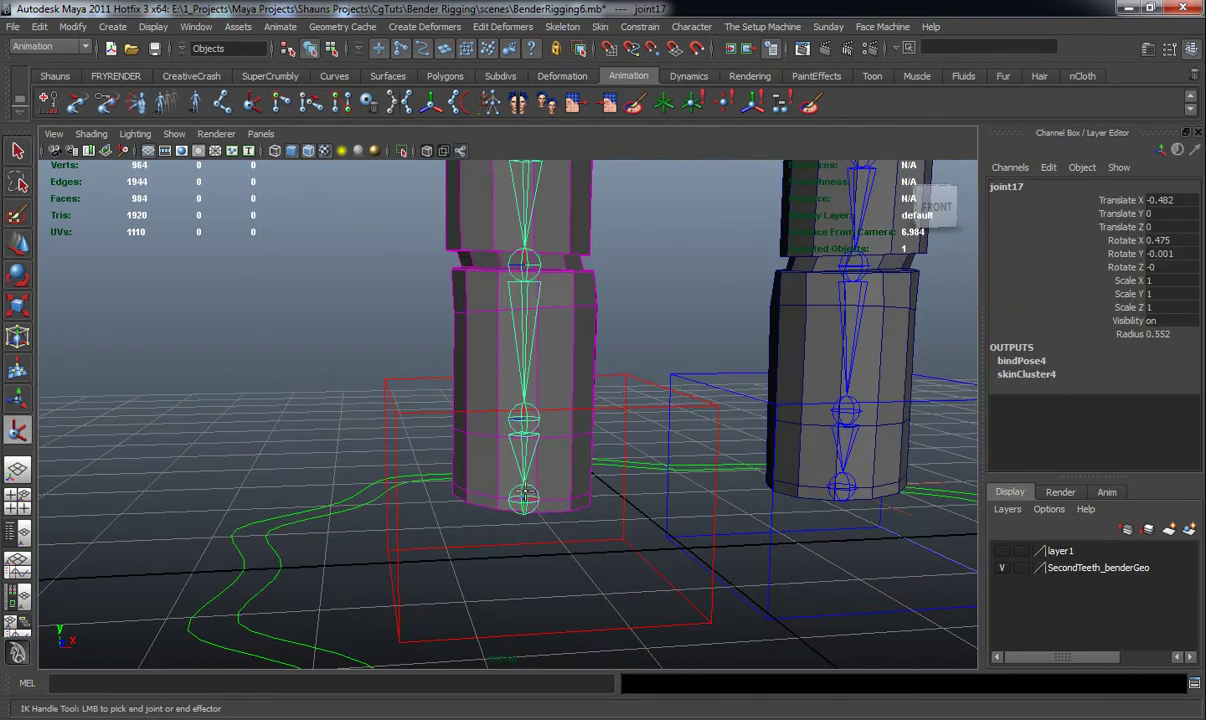
pyautogui.click(528, 503)
pyautogui.press('w')
pyautogui.keyDown('alt'); pyautogui.moveTo(535, 511); pyautogui.dragTo(525, 536); pyautogui.keyUp('alt')
pyautogui.click(253, 463)
pyautogui.keyDown('alt'); pyautogui.moveTo(253, 463); pyautogui.dragTo(363, 450, button='right'); pyautogui.keyUp('alt')
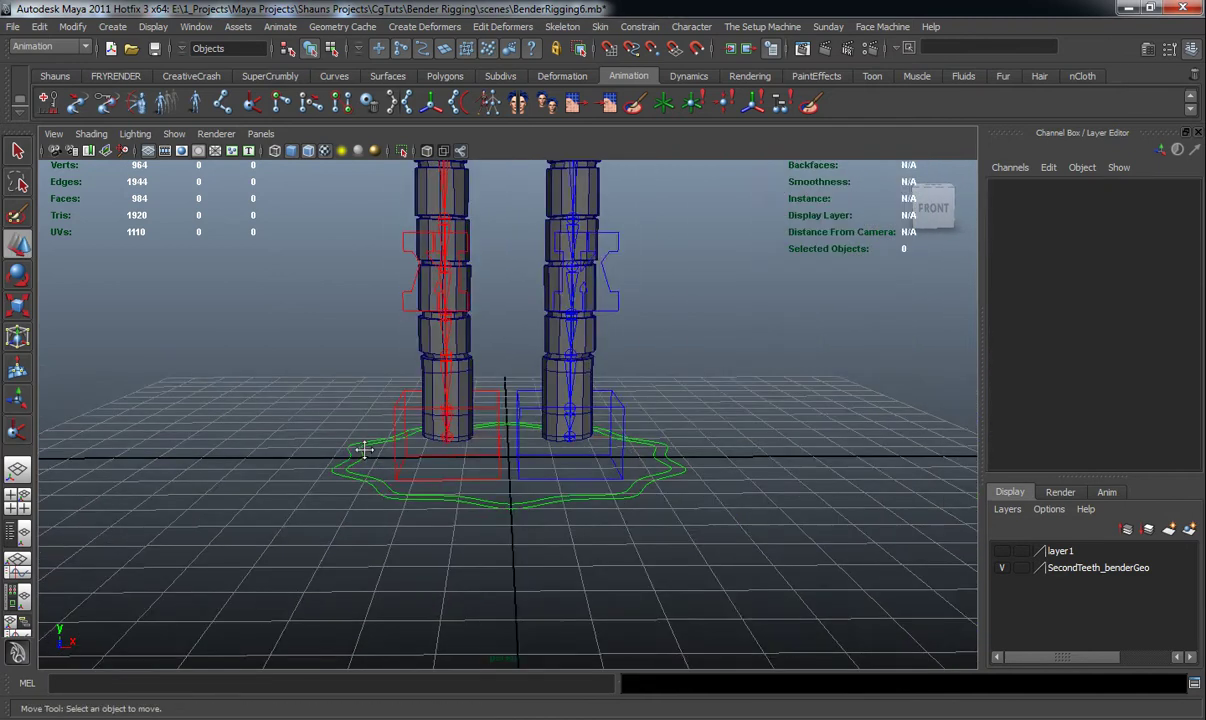
# Step: Turn the visibility of layer1 back on to show both foot meshes
pyautogui.keyDown('alt'); pyautogui.moveTo(363, 450); pyautogui.dragTo(290, 443, button='middle'); pyautogui.keyUp('alt')
pyautogui.keyDown('alt'); pyautogui.moveTo(445, 430); pyautogui.dragTo(477, 478, button='middle'); pyautogui.keyUp('alt')
pyautogui.moveTo(452, 472)
pyautogui.keyDown('alt'); pyautogui.mouseDown()
pyautogui.moveTo(353, 471)
pyautogui.moveTo(447, 484)
pyautogui.mouseUp(); pyautogui.keyUp('alt')
pyautogui.keyDown('alt'); pyautogui.moveTo(447, 484); pyautogui.dragTo(443, 427, button='middle'); pyautogui.keyUp('alt')
pyautogui.keyDown('alt'); pyautogui.moveTo(443, 427); pyautogui.dragTo(474, 454, button='right'); pyautogui.keyUp('alt')
pyautogui.keyDown('alt'); pyautogui.moveTo(474, 454); pyautogui.dragTo(420, 459); pyautogui.keyUp('alt')
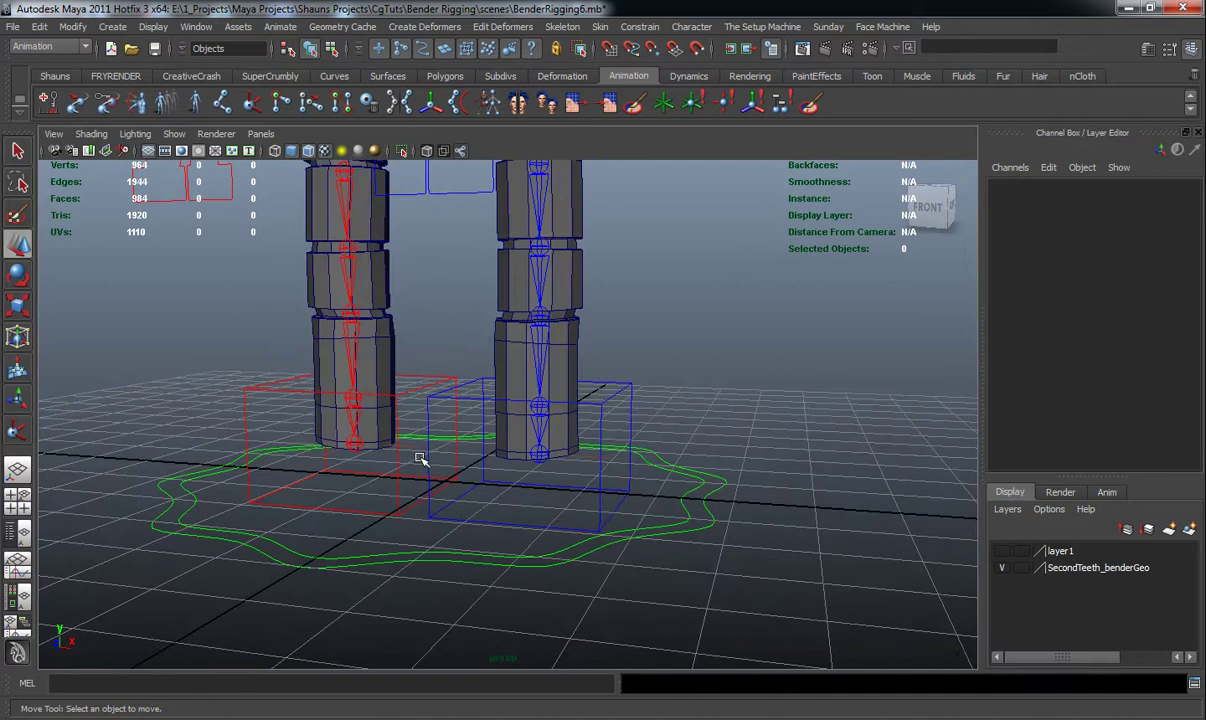
pyautogui.click(1003, 553)
pyautogui.keyDown('alt'); pyautogui.moveTo(712, 526); pyautogui.dragTo(571, 511); pyautogui.keyUp('alt')
pyautogui.keyDown('alt'); pyautogui.moveTo(571, 511); pyautogui.dragTo(600, 464, button='middle'); pyautogui.keyUp('alt')
pyautogui.keyDown('alt'); pyautogui.moveTo(600, 464); pyautogui.dragTo(563, 493, button='right'); pyautogui.keyUp('alt')
pyautogui.keyDown('alt'); pyautogui.moveTo(563, 493); pyautogui.dragTo(595, 457); pyautogui.keyUp('alt')
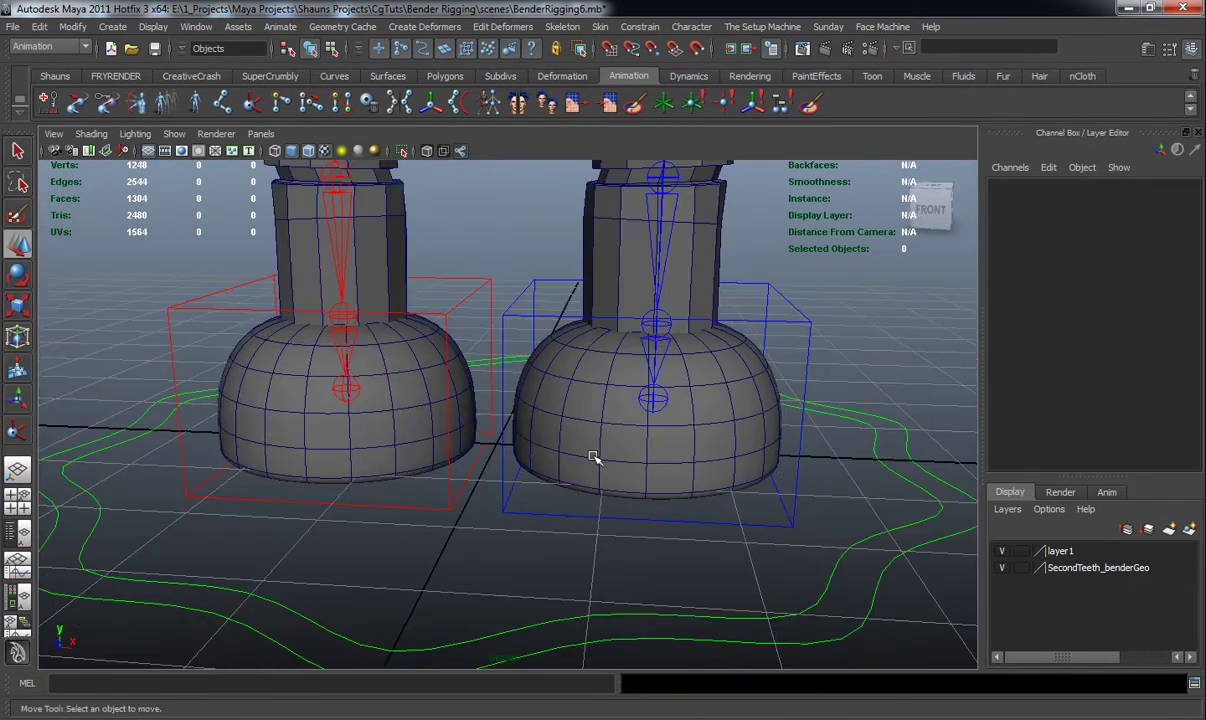
# Step: Delete the display layer layer1
pyautogui.rightClick(1062, 553)
pyautogui.moveTo(1080, 627)
pyautogui.click(876, 600)
pyautogui.rightClick(1051, 556)
pyautogui.click(1060, 663)
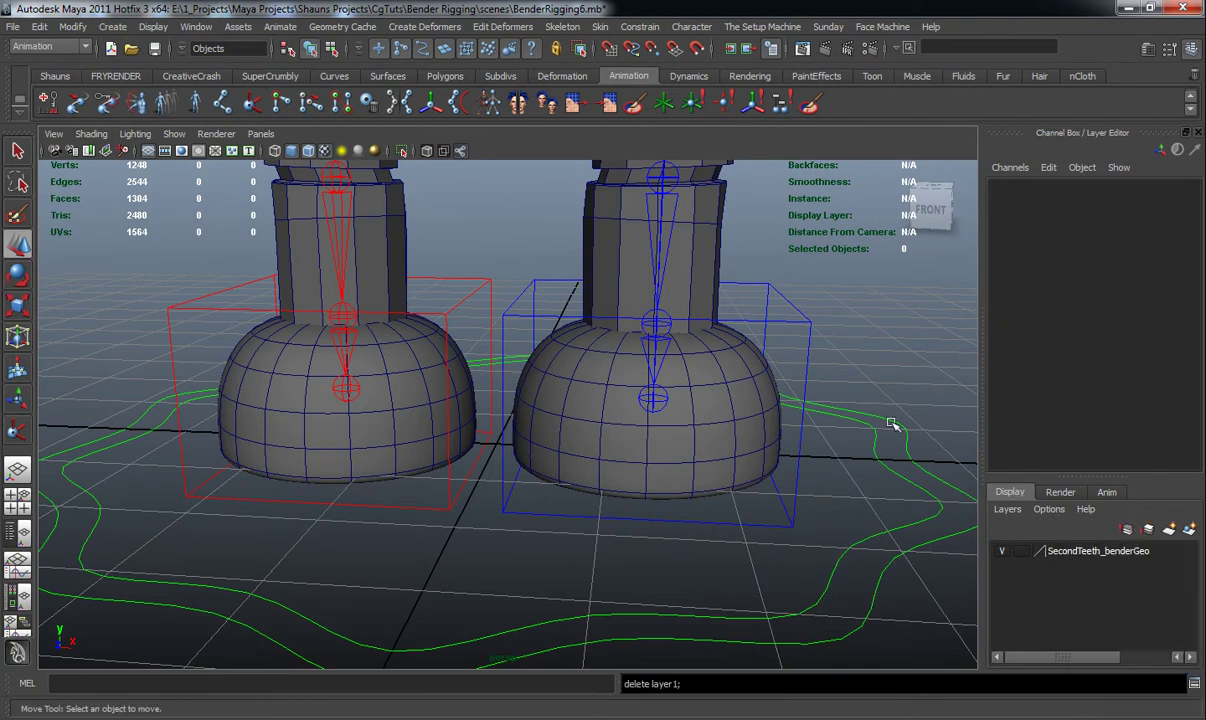
# Step: Create a four-direction arrow control curve with the RigControllers2.0 tool and close its window
pyautogui.click(55, 76)
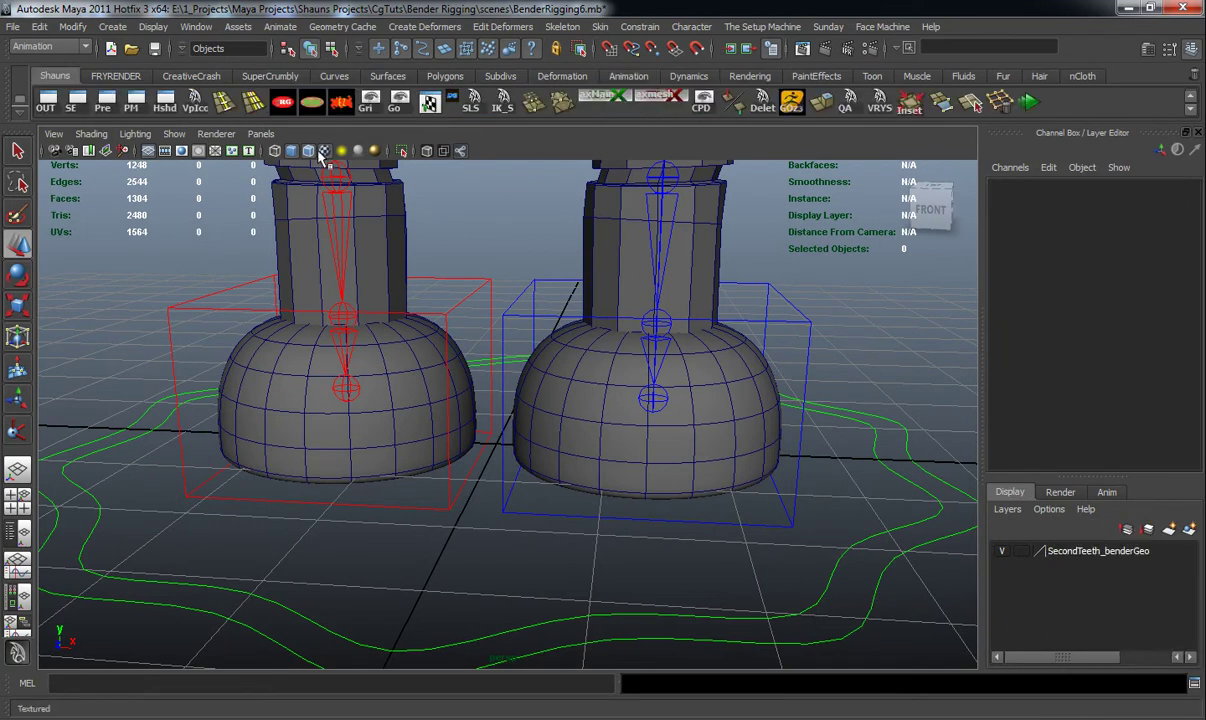
pyautogui.click(282, 102)
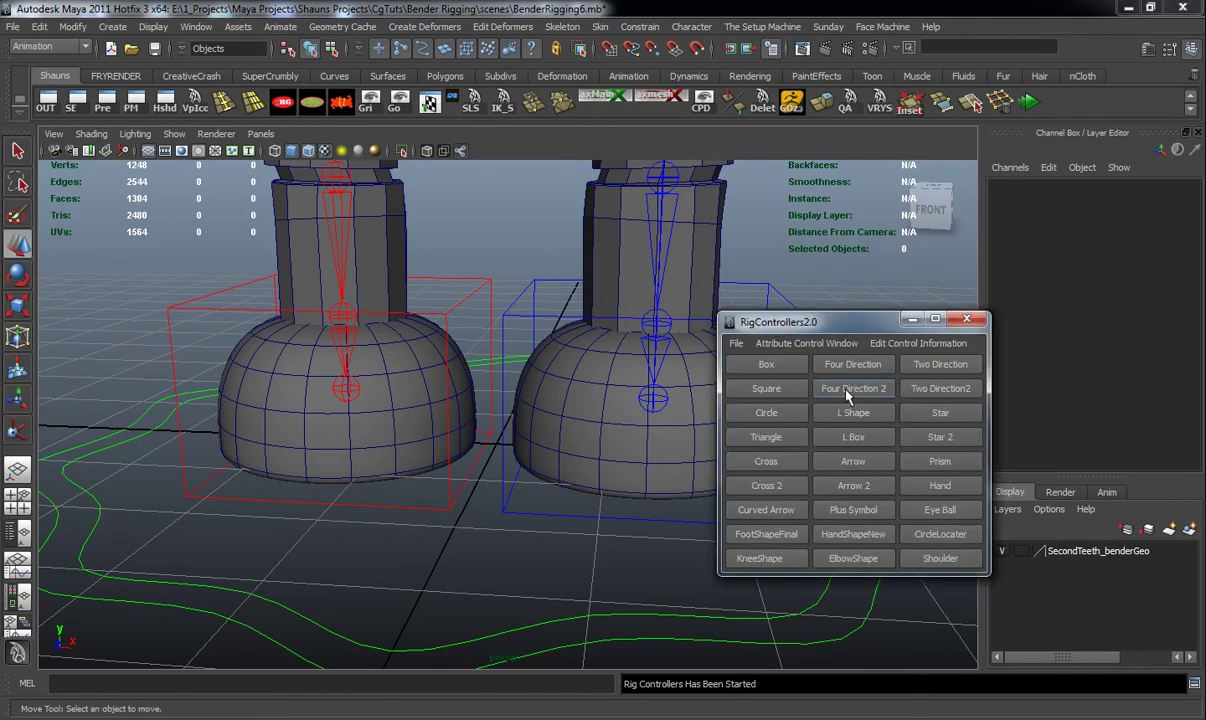
pyautogui.click(846, 393)
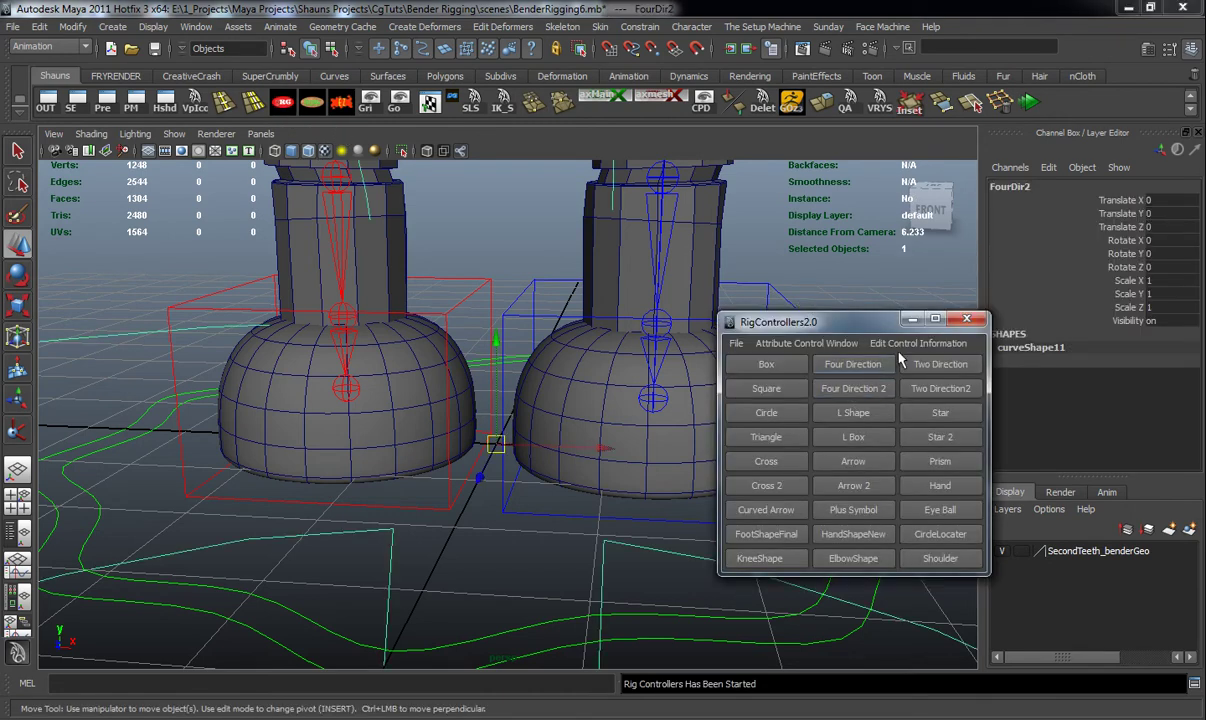
pyautogui.click(968, 321)
# Step: Set the arrow control's Rotate X to 90
pyautogui.press('f')
pyautogui.press('e')
pyautogui.moveTo(511, 304); pyautogui.dragTo(505, 456)
pyautogui.click(1163, 241)
pyautogui.write('90')
pyautogui.press('Return')
# Step: Scale the arrow control down to about 0.284 and place it at the blue leg's ankle joint
pyautogui.scroll(6, 506, 385)
pyautogui.keyDown('alt'); pyautogui.moveTo(531, 424); pyautogui.dragTo(467, 437); pyautogui.keyUp('alt')
pyautogui.press('w')
pyautogui.scroll(3, 467, 437)
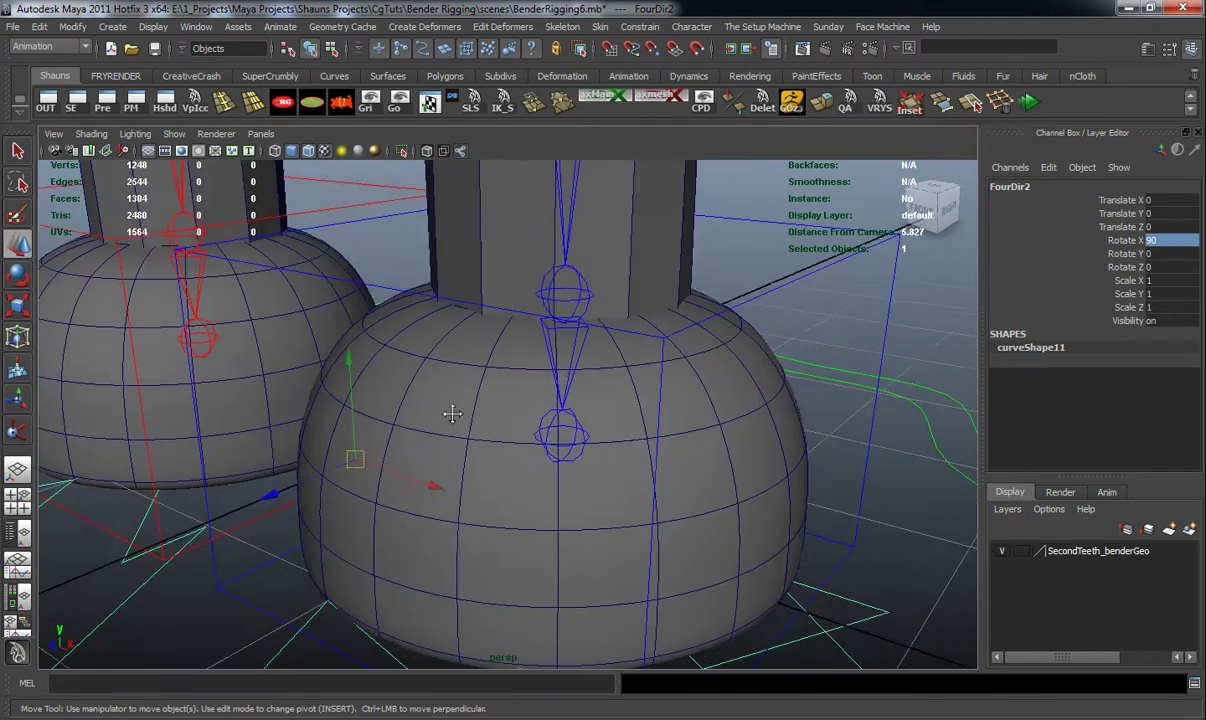
pyautogui.moveTo(353, 425); pyautogui.dragTo(150, 325)
pyautogui.scroll(-6, 560, 265)
pyautogui.scroll(4, 581, 331)
pyautogui.press('r')
pyautogui.moveTo(603, 327)
pyautogui.mouseDown()
pyautogui.moveTo(513, 327)
pyautogui.moveTo(592, 329)
pyautogui.mouseUp()
pyautogui.press('w')
pyautogui.moveTo(622, 218); pyautogui.dragTo(582, 347)
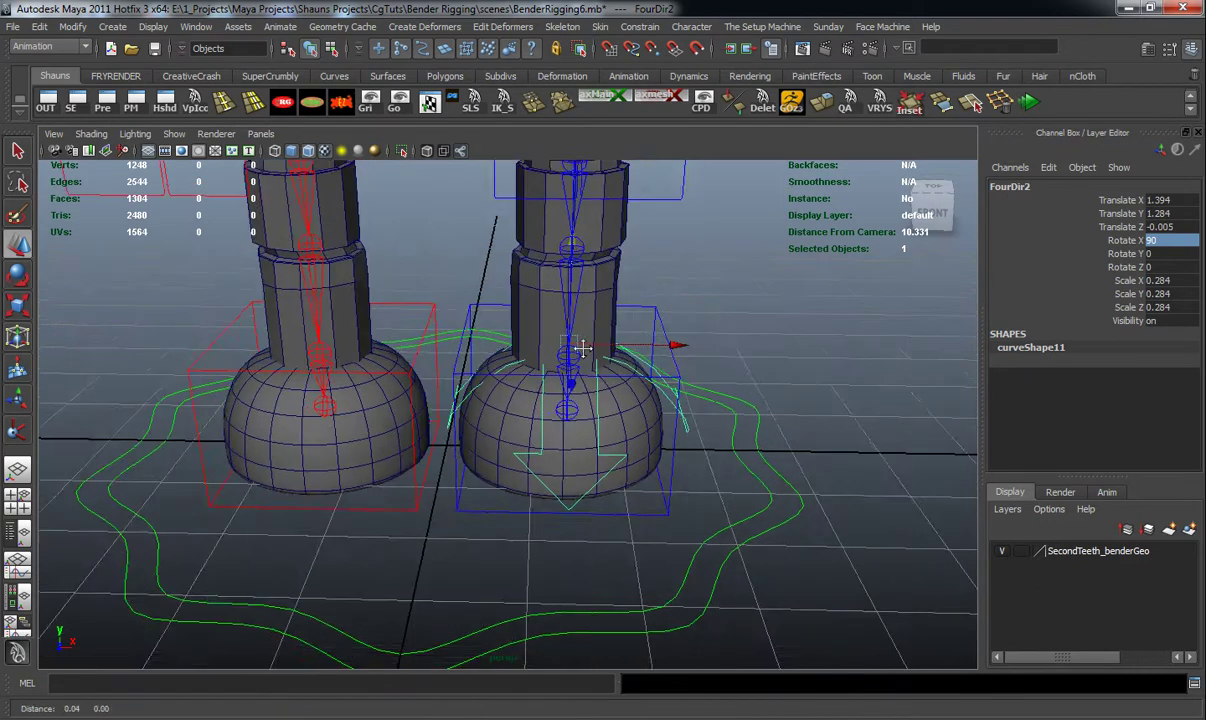
# Step: Shift and enlarge the arrow control slightly to fit around the blue leg's foot, and freeze its transformations
pyautogui.scroll(4, 582, 349)
pyautogui.moveTo(693, 305); pyautogui.dragTo(683, 306)
pyautogui.press('r')
pyautogui.moveTo(587, 312); pyautogui.dragTo(616, 311)
pyautogui.click(342, 107)
# Step: Duplicate the arrow control and mirror the copy onto the red leg's foot with Rotate Y 180 and Scale Z -1
pyautogui.scroll(-4, 428, 320)
pyautogui.keyDown('alt'); pyautogui.moveTo(428, 320); pyautogui.dragTo(509, 350, button='middle'); pyautogui.keyUp('alt')
pyautogui.scroll(4, 509, 350)
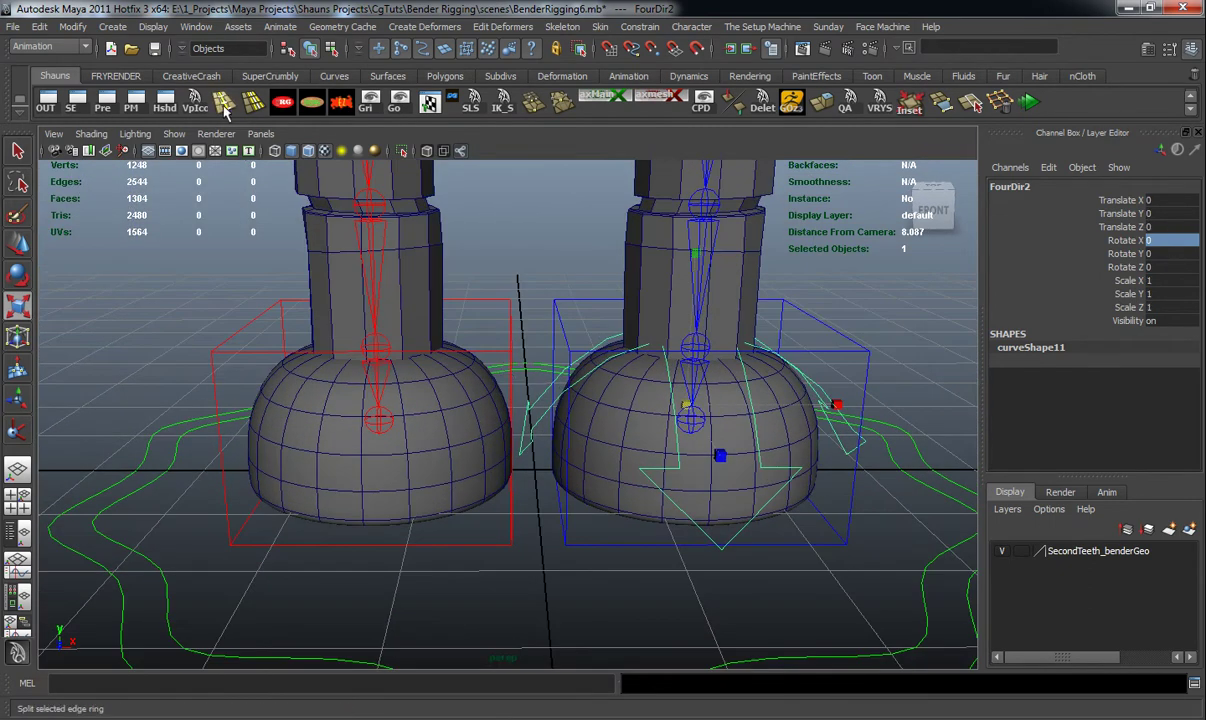
pyautogui.hotkey('ctrl', 'd')
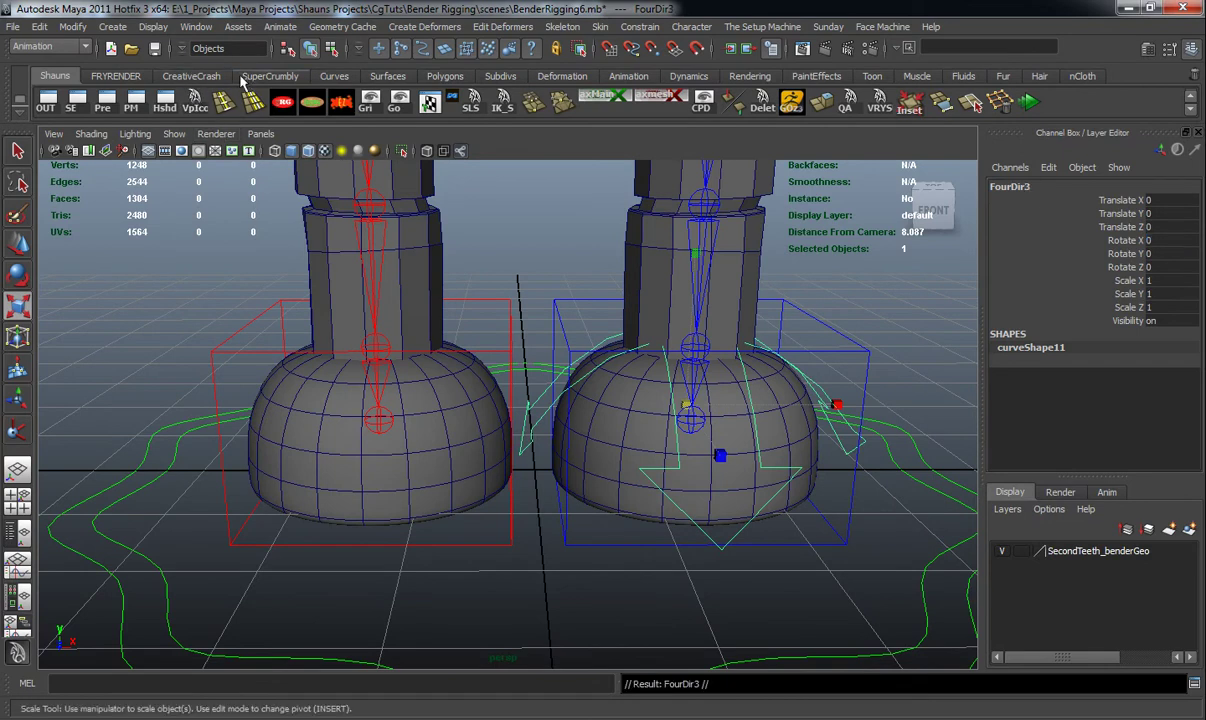
pyautogui.click(191, 76)
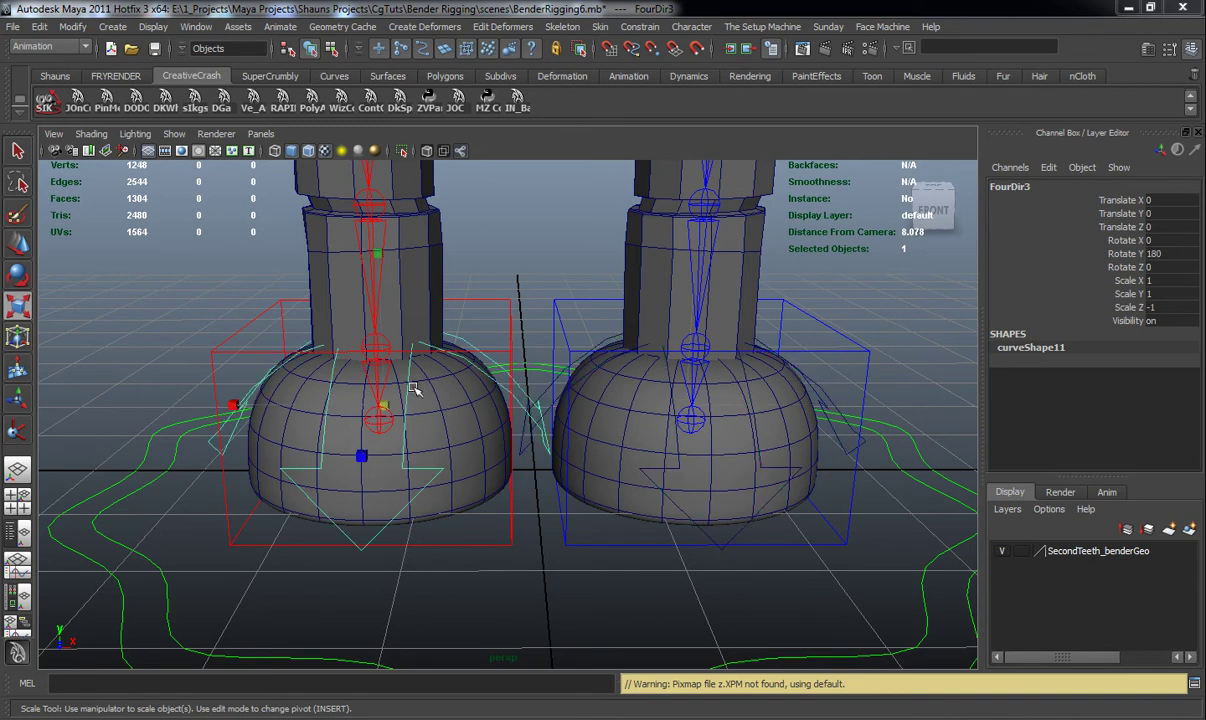
pyautogui.keyDown('alt'); pyautogui.moveTo(417, 389); pyautogui.dragTo(413, 386); pyautogui.keyUp('alt')
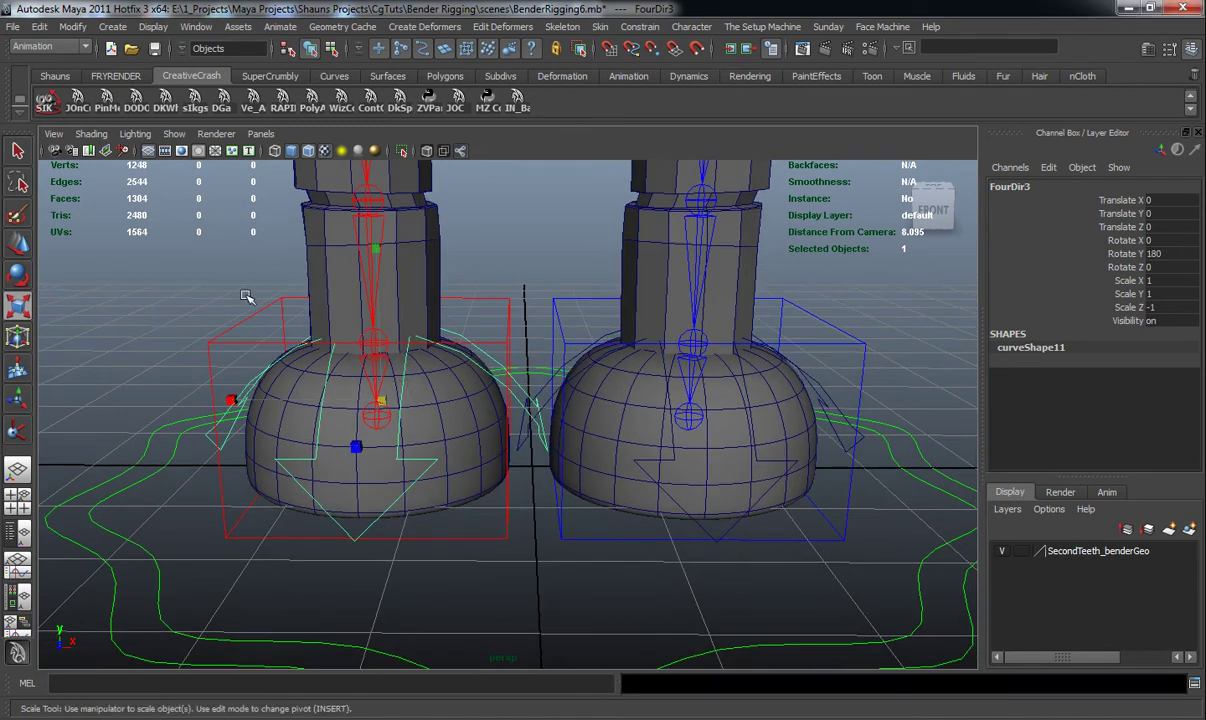
# Step: Freeze the transformations of the mirrored arrow control, and repeat the freeze with both foot controls selected
pyautogui.click(55, 76)
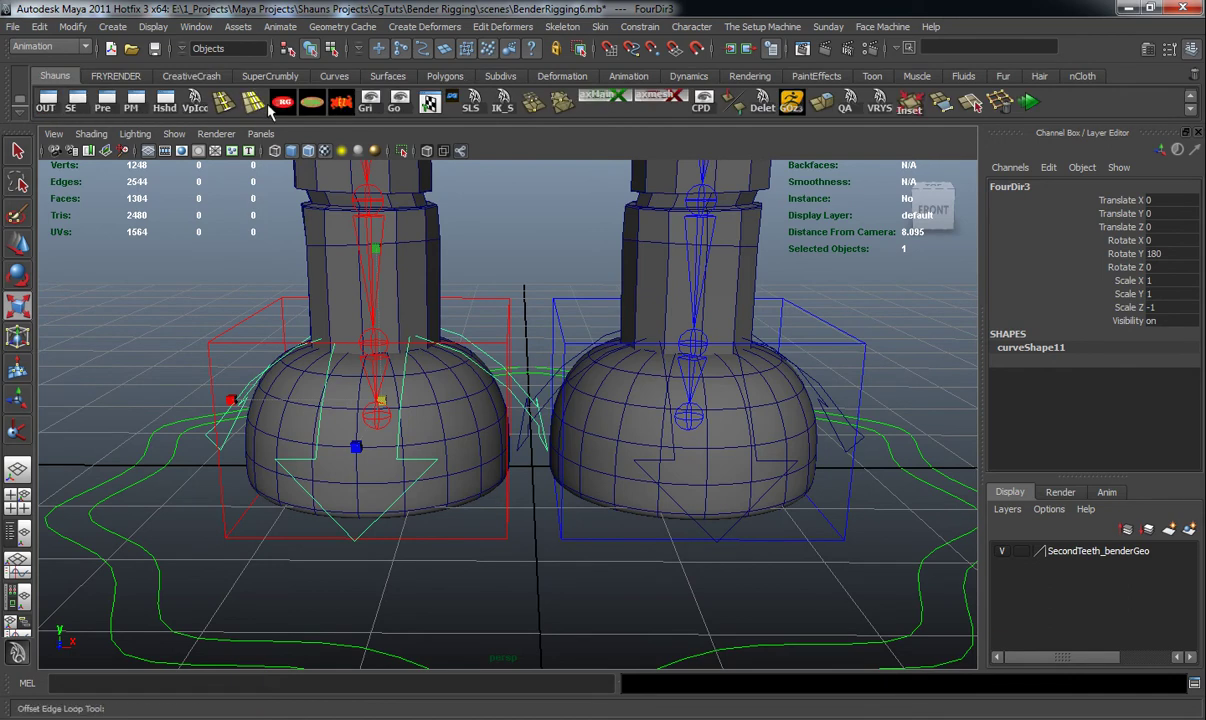
pyautogui.click(342, 104)
pyautogui.click(118, 266)
pyautogui.scroll(-3, 420, 417)
pyautogui.keyDown('alt'); pyautogui.moveTo(420, 418); pyautogui.dragTo(636, 443); pyautogui.keyUp('alt')
pyautogui.click(689, 420)
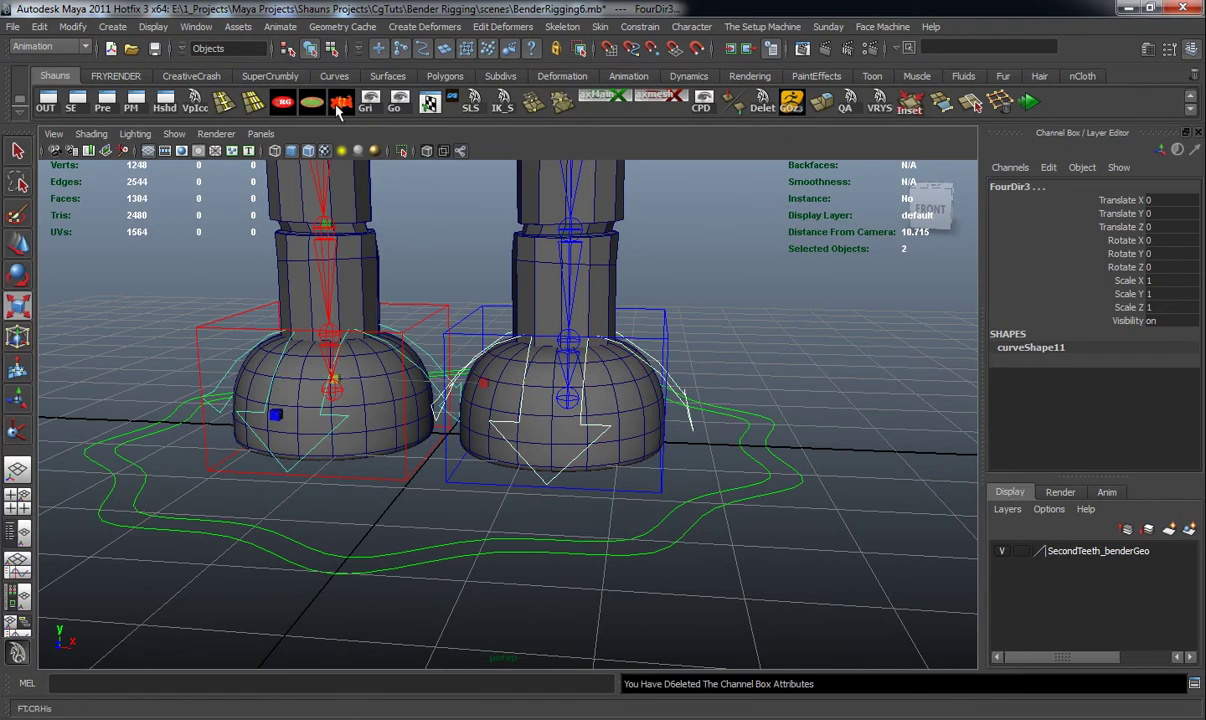
pyautogui.click(125, 309)
# Step: Color the arrow control on the blue leg's foot blue and the one on the red leg's foot red
pyautogui.keyDown('alt'); pyautogui.moveTo(125, 309); pyautogui.dragTo(320, 481); pyautogui.keyUp('alt')
pyautogui.scroll(5, 385, 485)
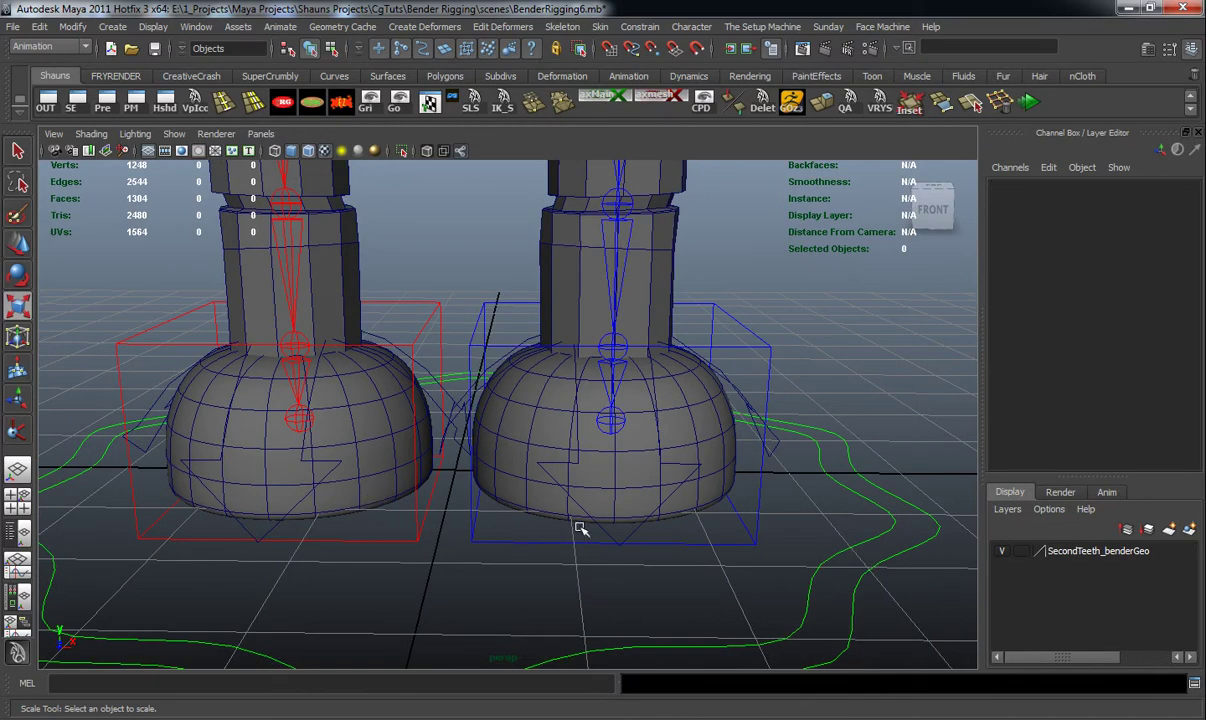
pyautogui.click(600, 527)
pyautogui.click(245, 77)
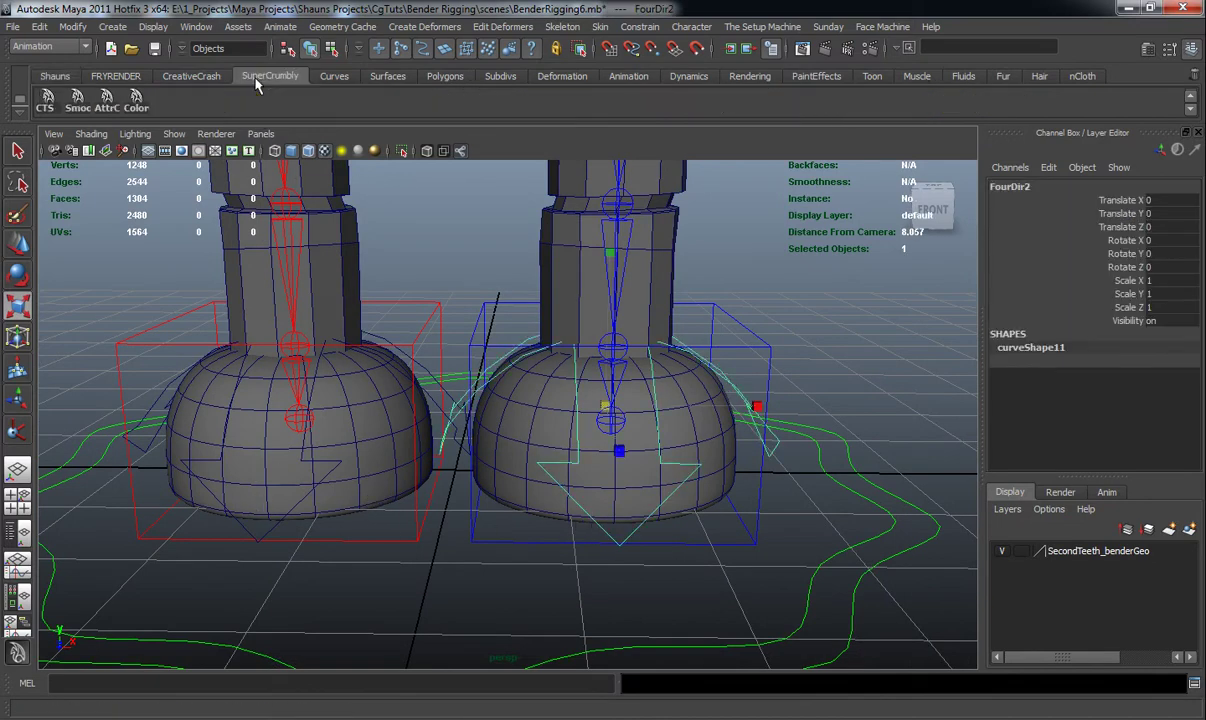
pyautogui.click(143, 103)
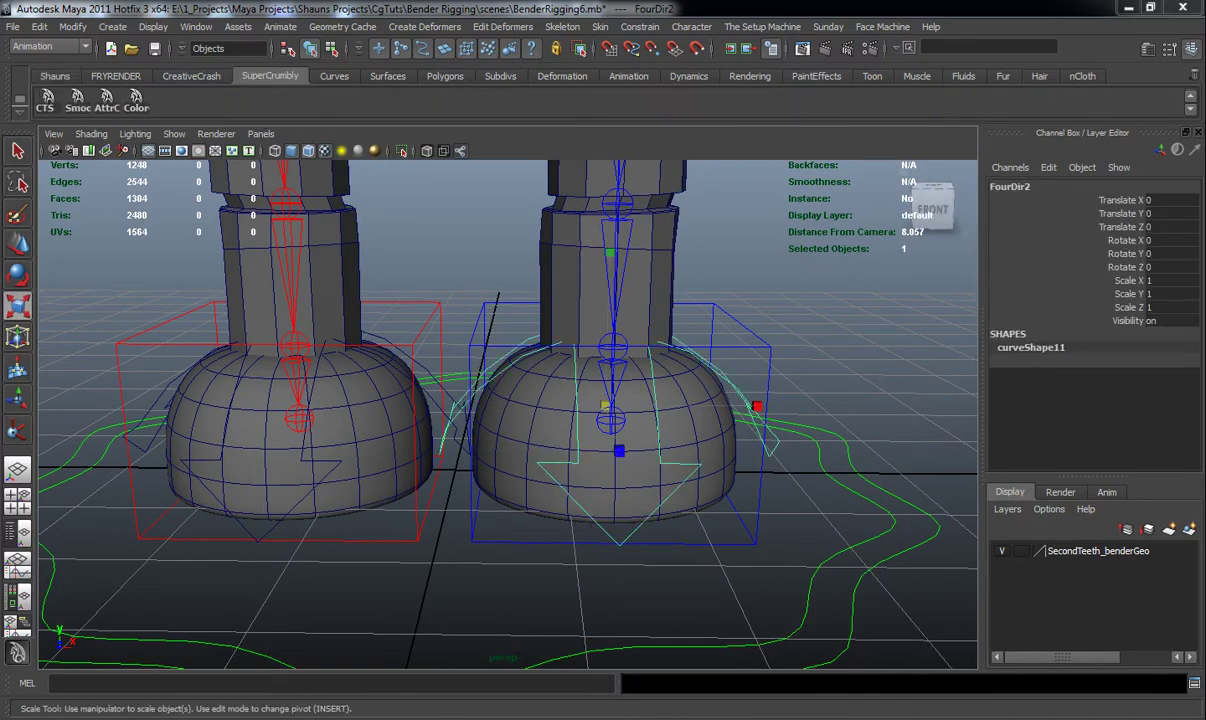
pyautogui.click(262, 533)
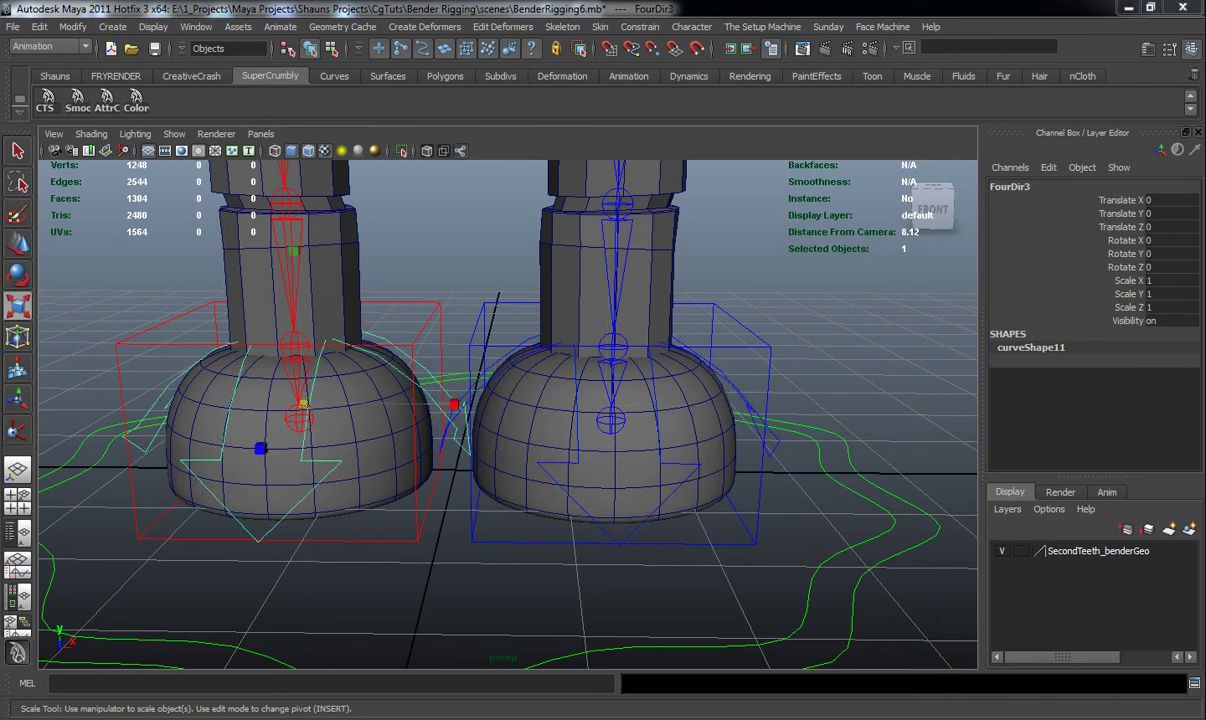
pyautogui.click(800, 407)
# Step: Rename the blue foot arrow control to CC_l_Foot_Rotater
pyautogui.keyDown('alt'); pyautogui.moveTo(800, 407); pyautogui.dragTo(712, 398); pyautogui.keyUp('alt')
pyautogui.click(700, 424)
pyautogui.doubleClick(1012, 187)
pyautogui.write('CC')
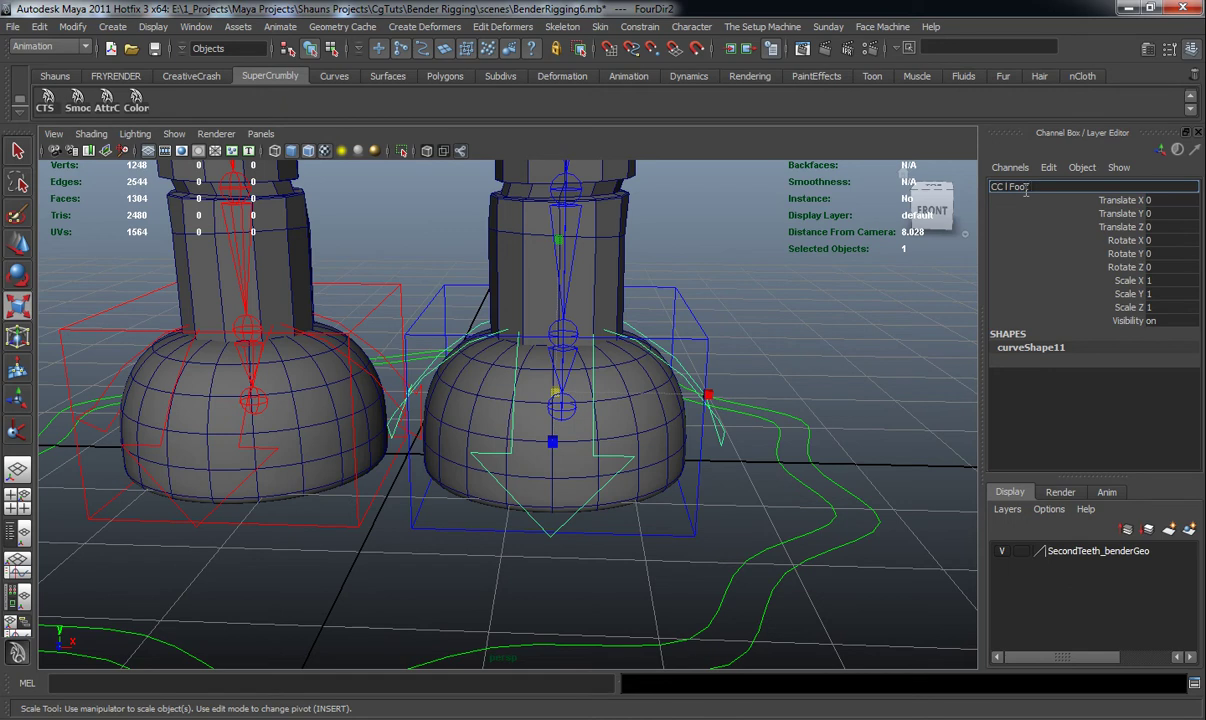
pyautogui.write('_l_Foot_Rotater')
pyautogui.press('Return')
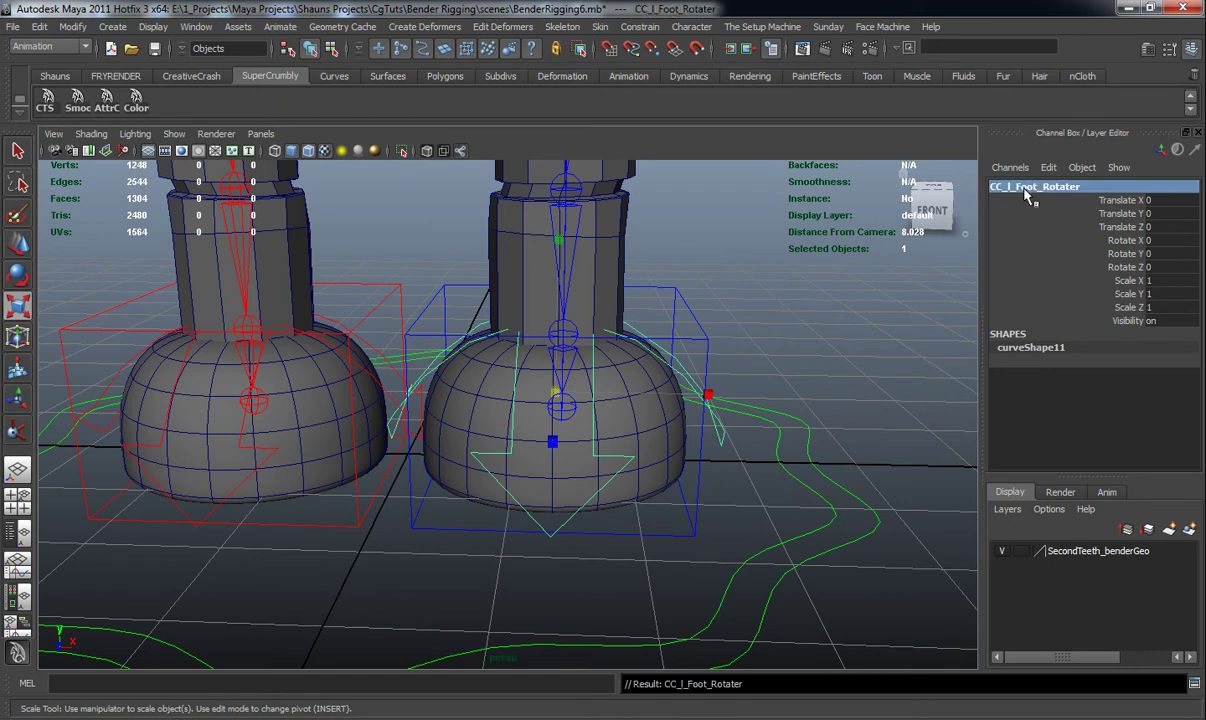
# Step: Rename the arrow control on the red leg's foot to CC_R_foot_Rotater
pyautogui.keyDown('alt'); pyautogui.moveTo(433, 374); pyautogui.dragTo(452, 430); pyautogui.keyUp('alt')
pyautogui.click(357, 493)
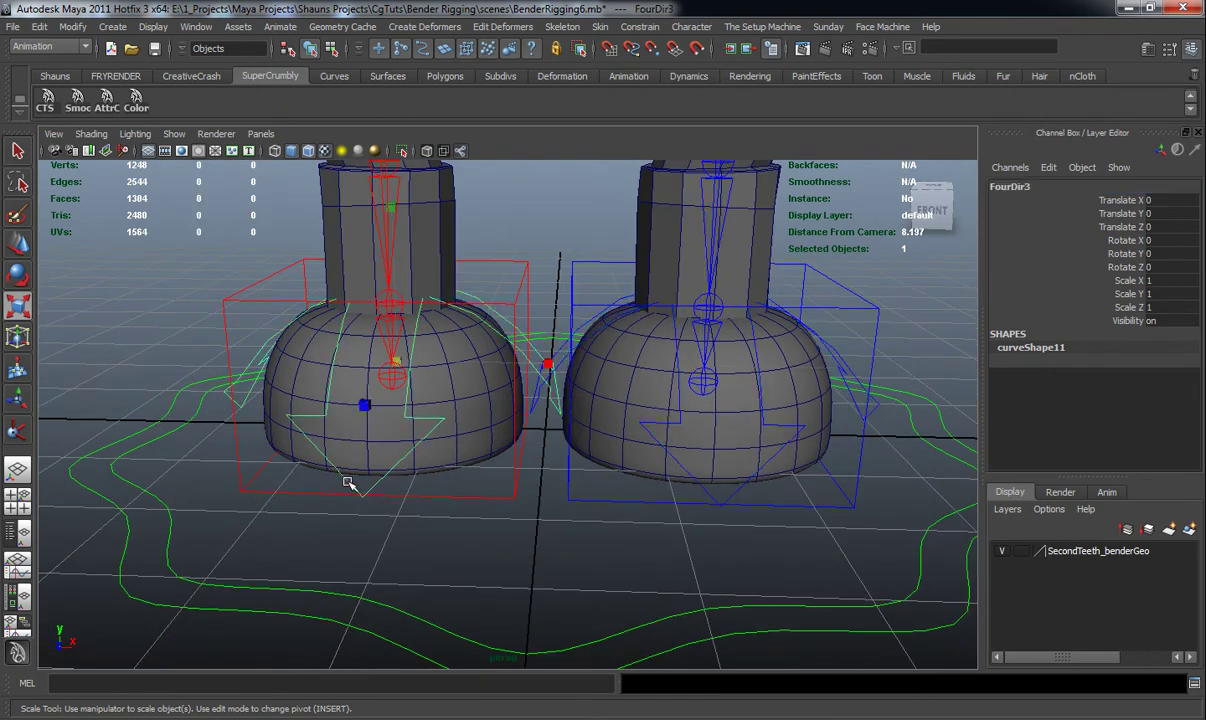
pyautogui.doubleClick(1012, 187)
pyautogui.write('CC R foot Rota')
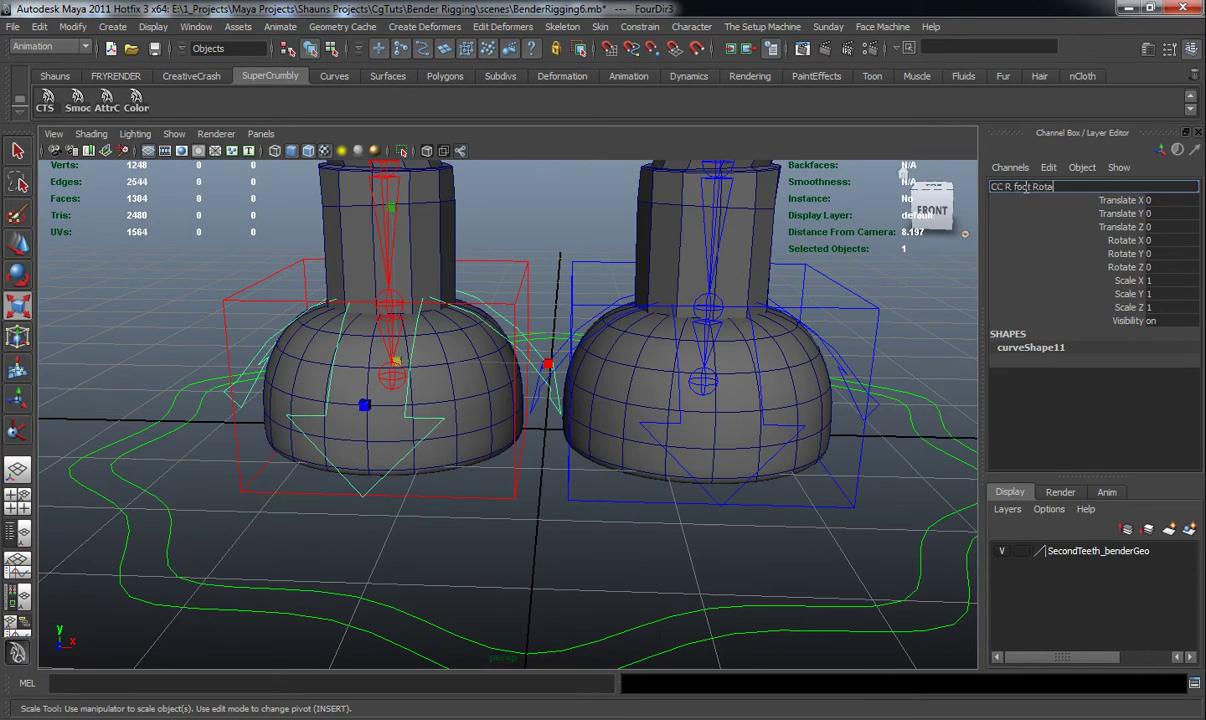
pyautogui.press('Return')
# Step: Zero out the translation and rotation values of both foot meshes with the custom channel box cleanup script
pyautogui.keyDown('alt'); pyautogui.moveTo(646, 396); pyautogui.dragTo(489, 412); pyautogui.keyUp('alt')
pyautogui.click(778, 359)
pyautogui.scroll(5, 570, 472)
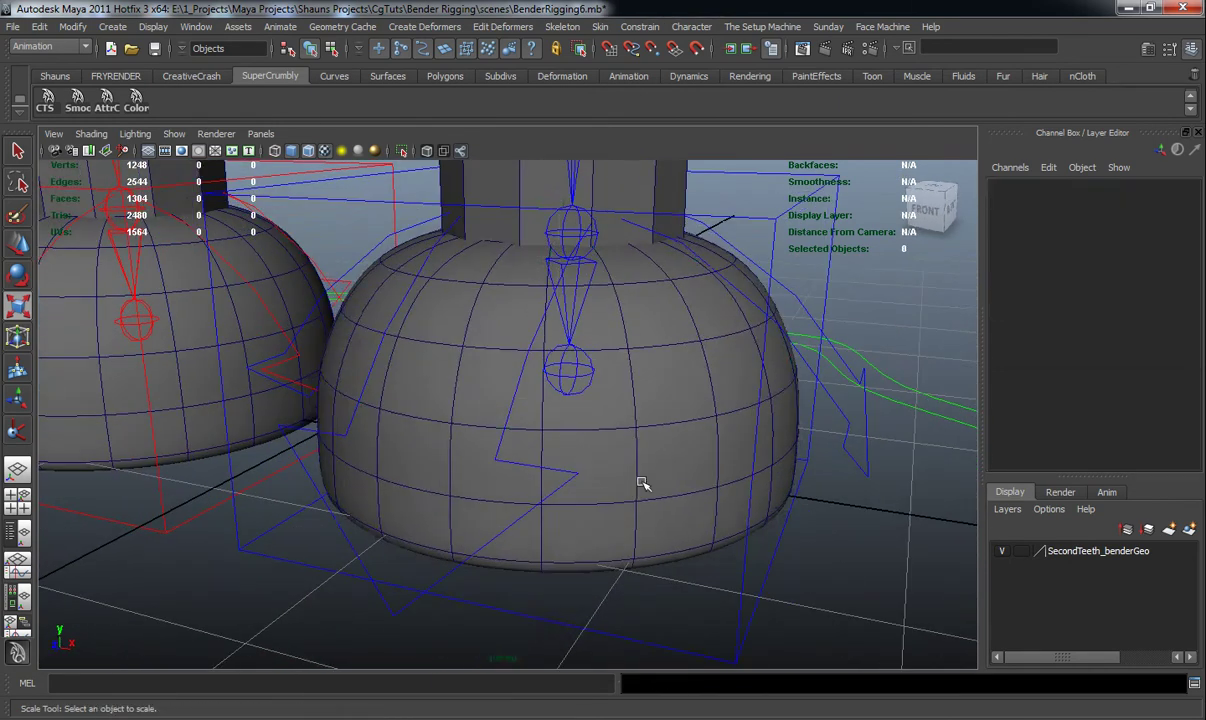
pyautogui.click(697, 494)
pyautogui.keyDown('alt'); pyautogui.moveTo(745, 497); pyautogui.dragTo(720, 496, button='right'); pyautogui.keyUp('alt')
pyautogui.keyDown('alt'); pyautogui.moveTo(720, 496); pyautogui.dragTo(684, 462); pyautogui.keyUp('alt')
pyautogui.keyDown('shift'); pyautogui.click(267, 443); pyautogui.keyUp('shift')
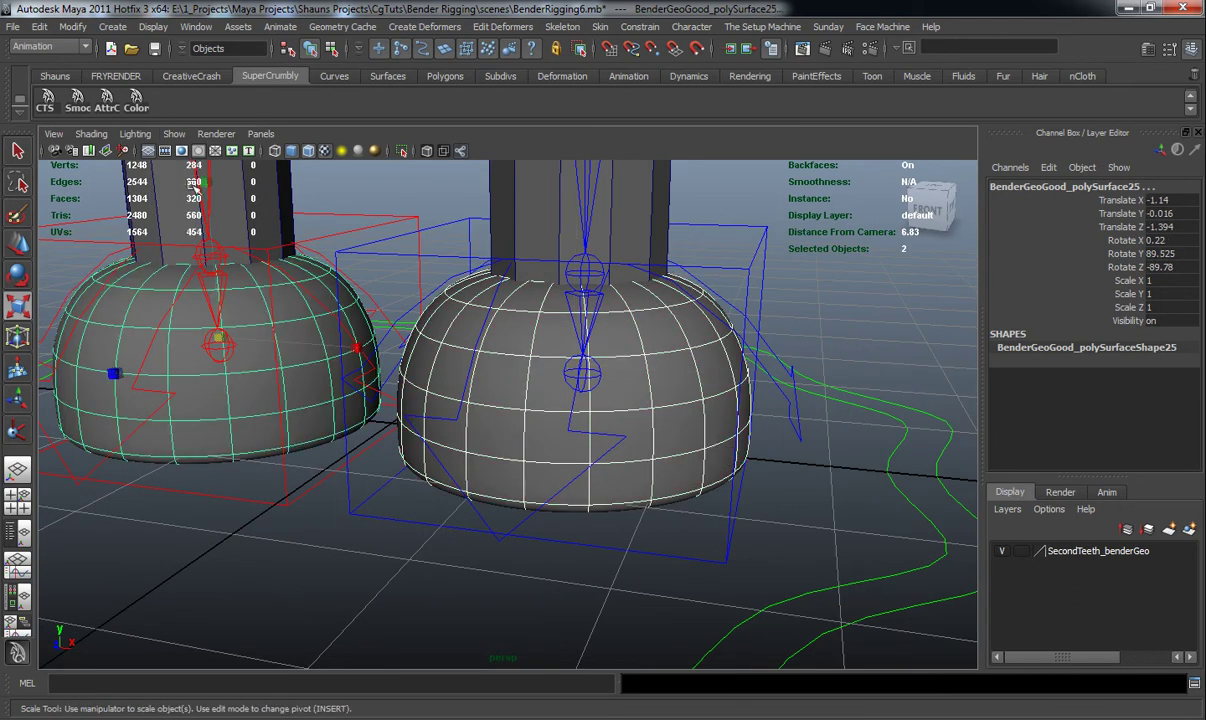
pyautogui.click(55, 76)
pyautogui.click(343, 105)
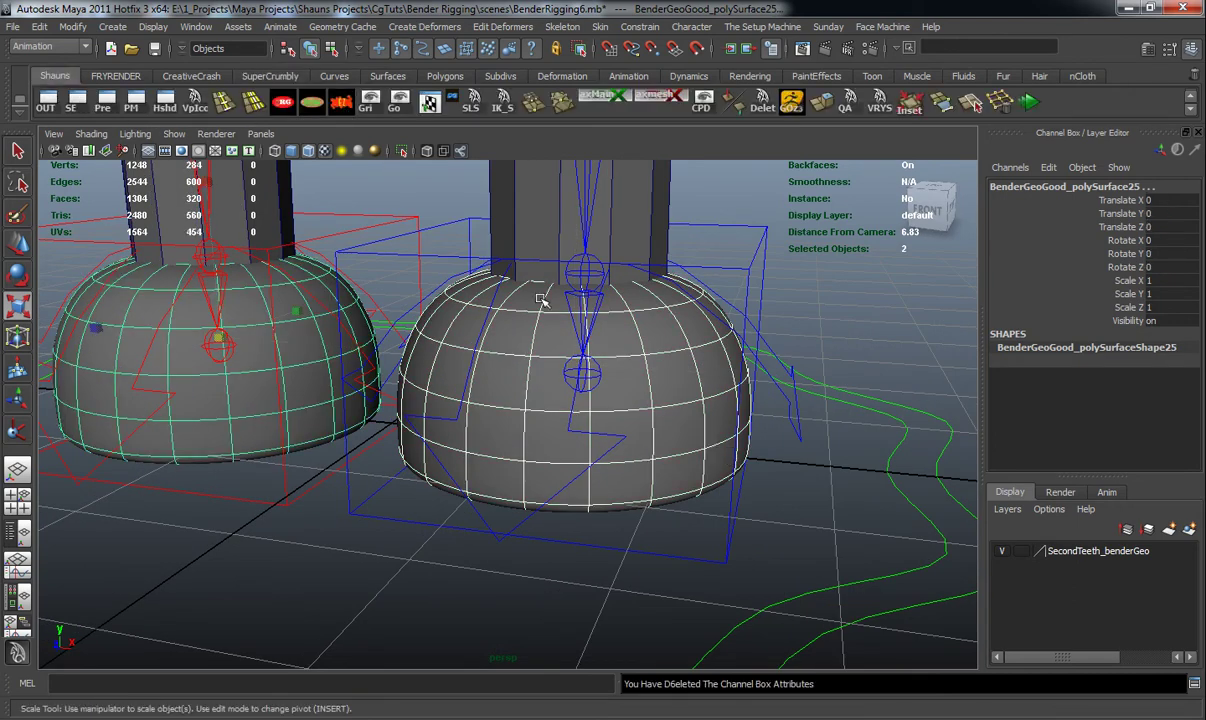
pyautogui.keyDown('alt'); pyautogui.moveTo(595, 397); pyautogui.dragTo(569, 401); pyautogui.keyUp('alt')
pyautogui.click(797, 325)
pyautogui.keyDown('alt'); pyautogui.moveTo(687, 423); pyautogui.dragTo(704, 421); pyautogui.keyUp('alt')
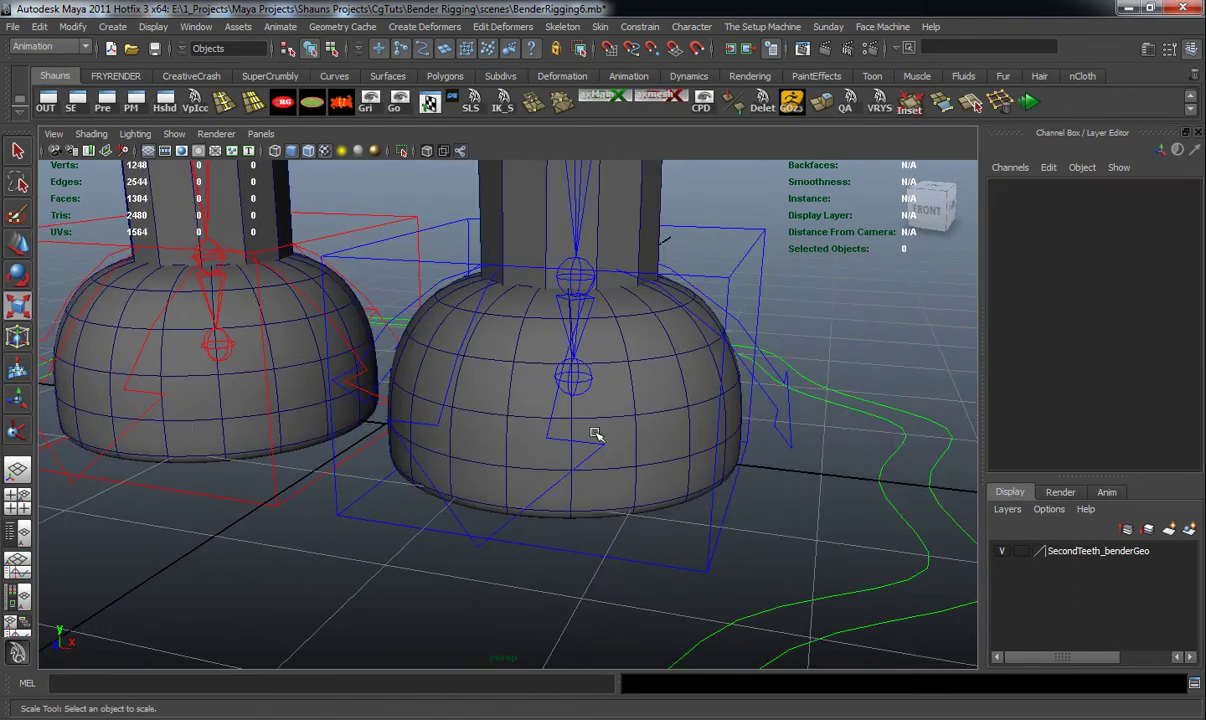
# Step: Try Foot Sway and Heel Control at 10 on both leg box controls, and reset both attributes to 0
pyautogui.moveTo(264, 370)
pyautogui.keyDown('alt'); pyautogui.mouseDown()
pyautogui.moveTo(342, 412)
pyautogui.moveTo(259, 393)
pyautogui.mouseUp(); pyautogui.keyUp('alt')
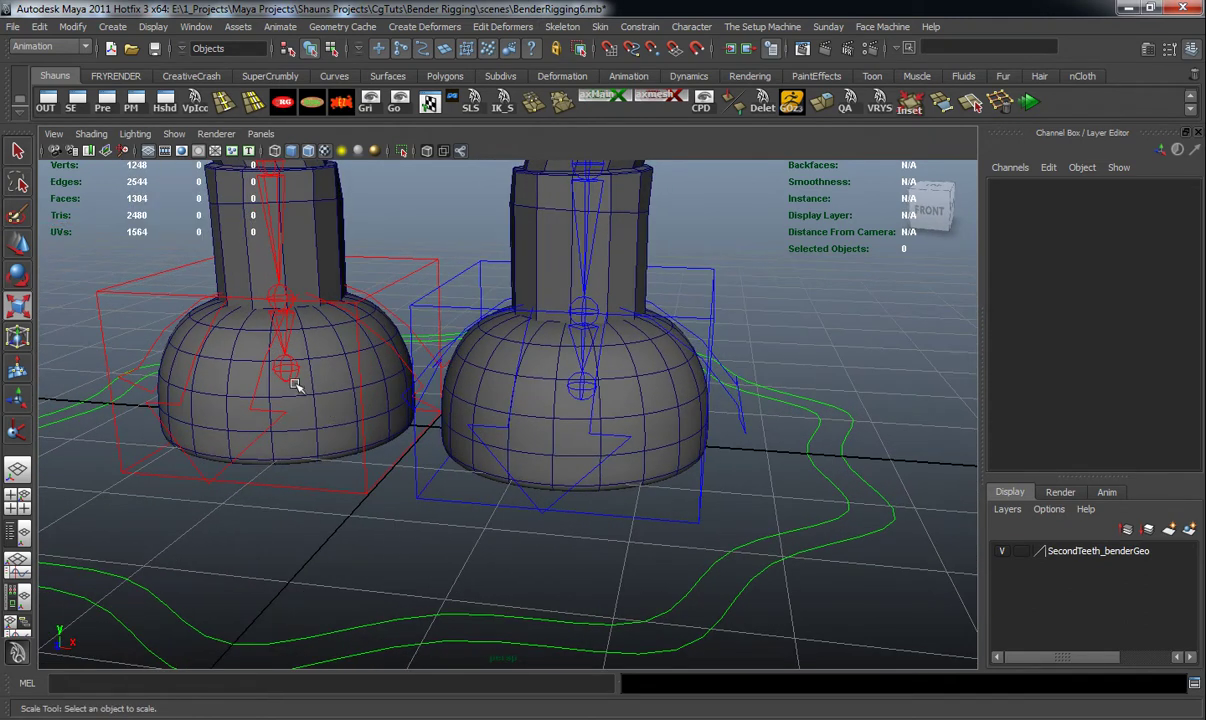
pyautogui.keyDown('alt'); pyautogui.moveTo(296, 386); pyautogui.dragTo(283, 474); pyautogui.keyUp('alt')
pyautogui.click(285, 458)
pyautogui.keyDown('alt'); pyautogui.moveTo(408, 520); pyautogui.dragTo(948, 403); pyautogui.keyUp('alt')
pyautogui.keyDown('shift'); pyautogui.click(533, 511); pyautogui.keyUp('shift')
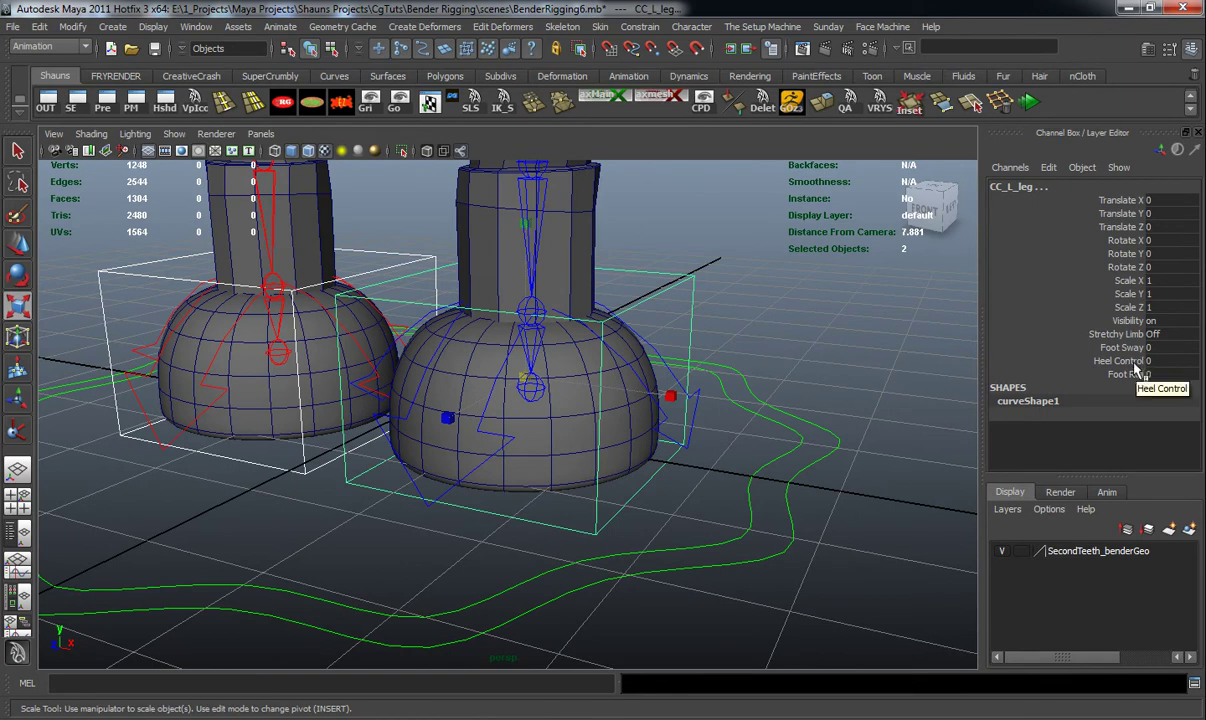
pyautogui.click(1125, 348)
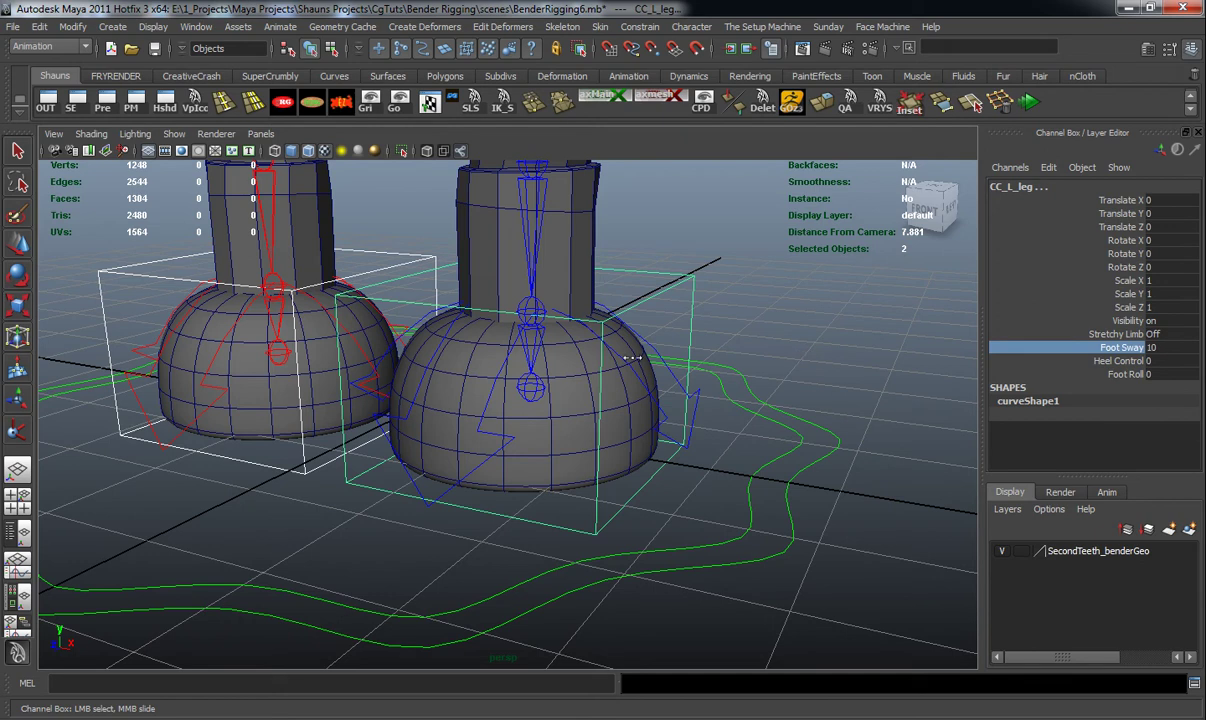
pyautogui.click(1118, 361)
pyautogui.moveTo(713, 378); pyautogui.dragTo(871, 362, button='middle')
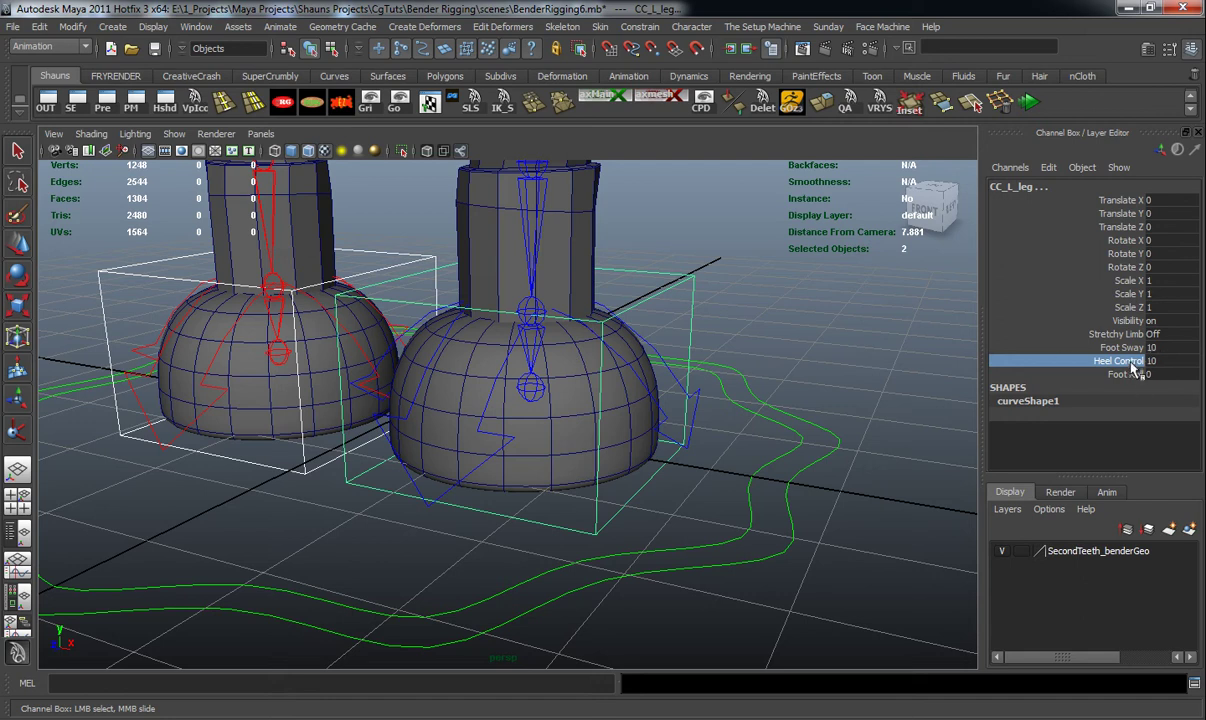
pyautogui.moveTo(1153, 347); pyautogui.dragTo(1160, 362)
pyautogui.write('0')
pyautogui.press('Return')
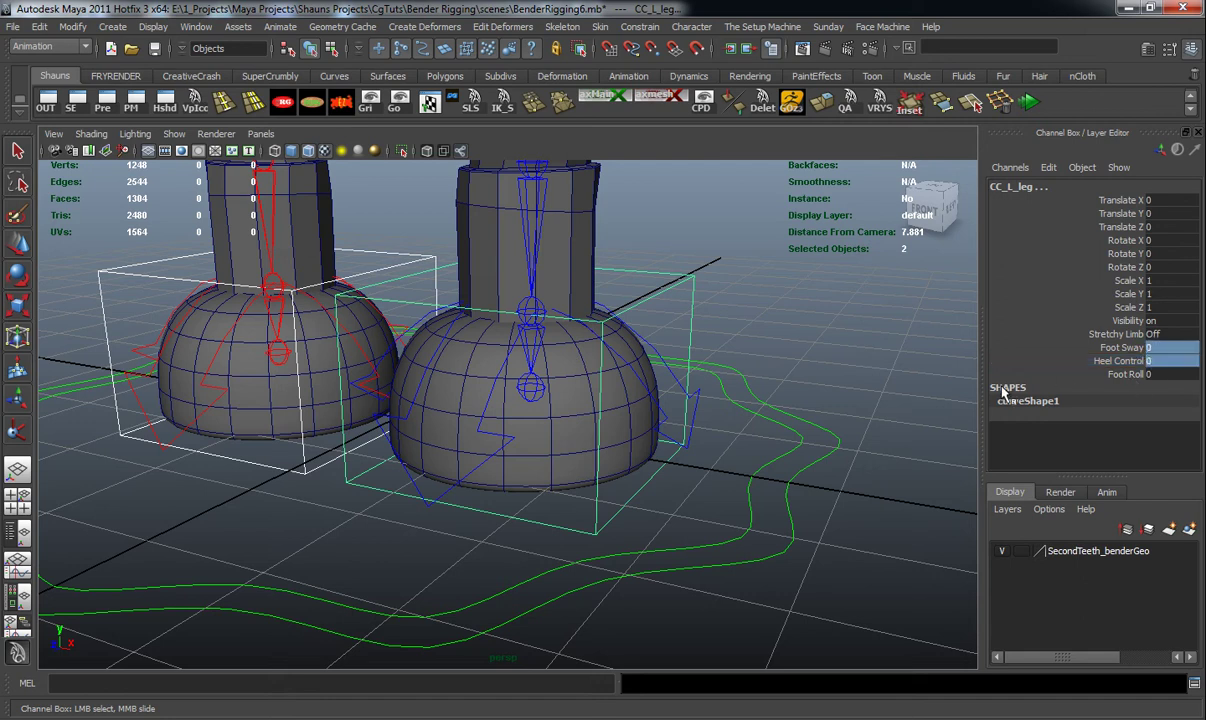
# Step: Try Foot Roll at 10 on both leg box controls, and undo the change
pyautogui.click(1125, 375)
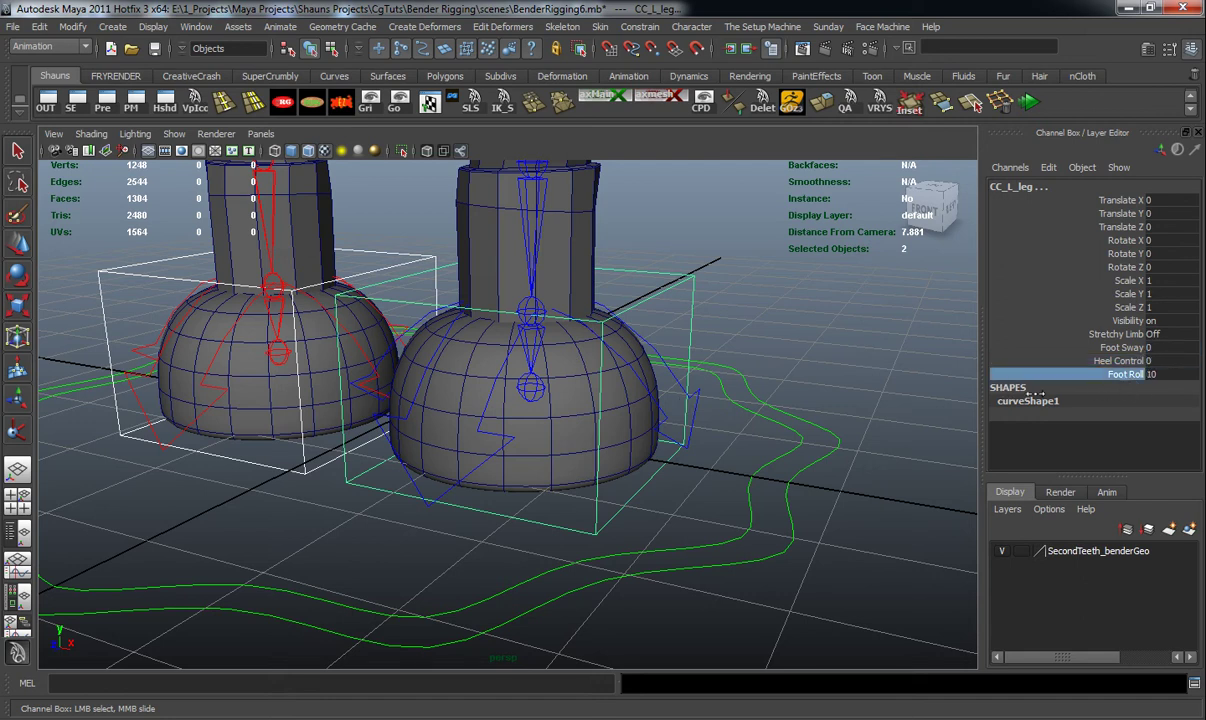
pyautogui.hotkey('ctrl', 'z')
pyautogui.keyDown('alt'); pyautogui.moveTo(709, 363); pyautogui.dragTo(720, 378); pyautogui.keyUp('alt')
pyautogui.click(721, 381)
# Step: Parent the blue leg's foot mesh to its arrow control CC_l_Foot_Rotater
pyautogui.keyDown('alt'); pyautogui.moveTo(721, 382); pyautogui.dragTo(752, 392, button='right'); pyautogui.keyUp('alt')
pyautogui.keyDown('alt'); pyautogui.moveTo(752, 392); pyautogui.dragTo(683, 399); pyautogui.keyUp('alt')
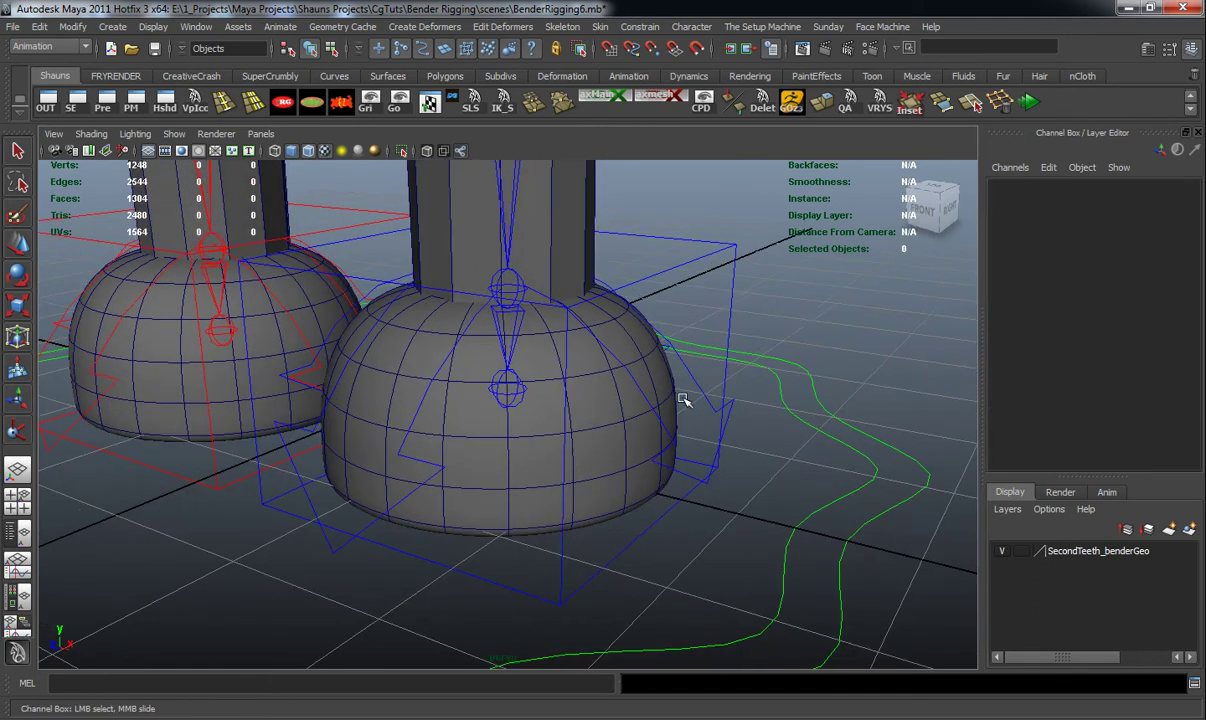
pyautogui.click(614, 488)
pyautogui.keyDown('alt'); pyautogui.moveTo(624, 501); pyautogui.dragTo(365, 526); pyautogui.keyUp('alt')
pyautogui.keyDown('shift'); pyautogui.click(358, 548); pyautogui.keyUp('shift')
pyautogui.press('p')
# Step: Parent the red leg's foot mesh to its arrow control CC_R_foot_Rotater
pyautogui.click(222, 456)
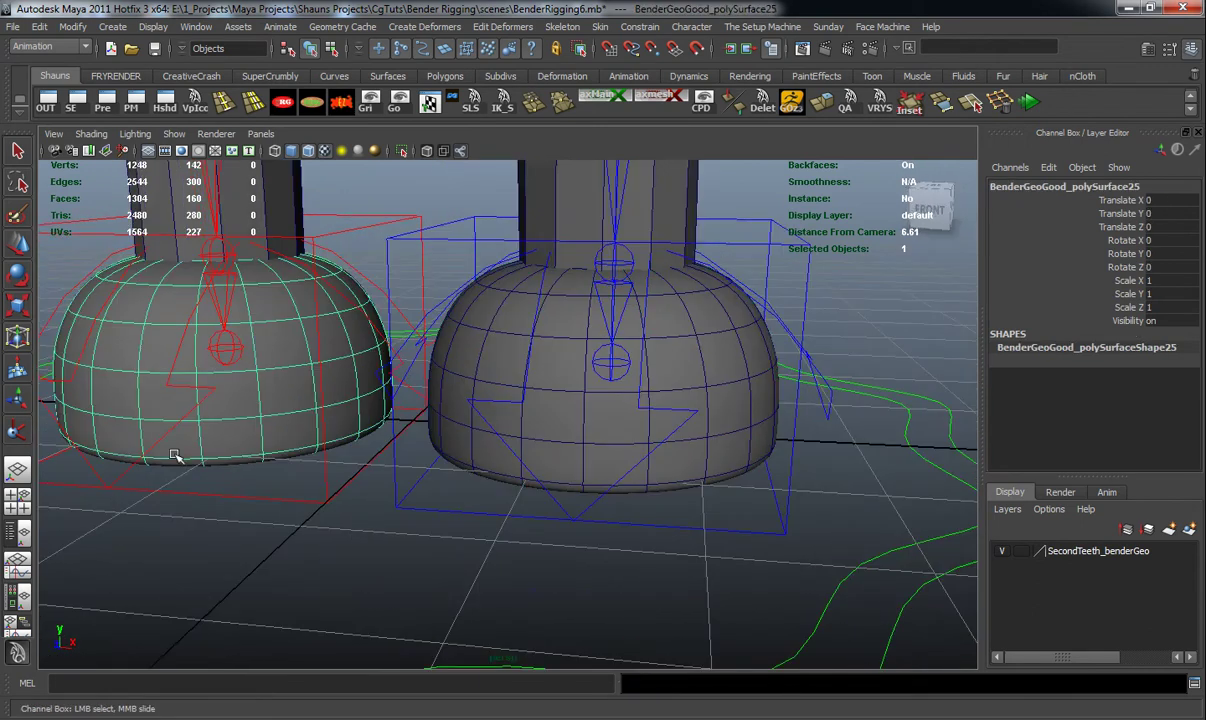
pyautogui.keyDown('shift'); pyautogui.click(131, 470); pyautogui.keyUp('shift')
pyautogui.keyDown('alt'); pyautogui.moveTo(121, 466); pyautogui.dragTo(149, 498); pyautogui.keyUp('alt')
pyautogui.press('p')
pyautogui.click(313, 548)
# Step: Parent the CC_l_Foot_Rotater control to the blue leg's ankle joint
pyautogui.click(516, 530)
pyautogui.keyDown('alt'); pyautogui.moveTo(516, 530); pyautogui.dragTo(501, 549); pyautogui.keyUp('alt')
pyautogui.scroll(5, 446, 516)
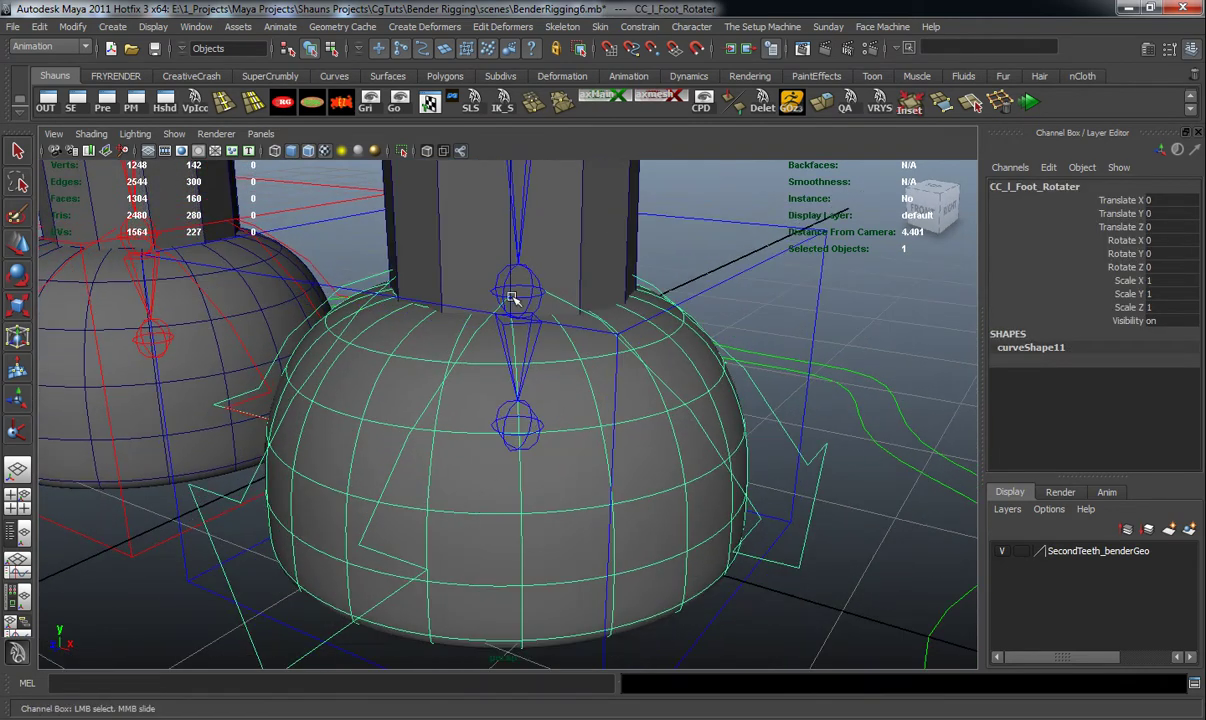
pyautogui.keyDown('shift'); pyautogui.click(529, 272); pyautogui.keyUp('shift')
pyautogui.keyDown('alt'); pyautogui.moveTo(507, 330); pyautogui.dragTo(519, 334); pyautogui.keyUp('alt')
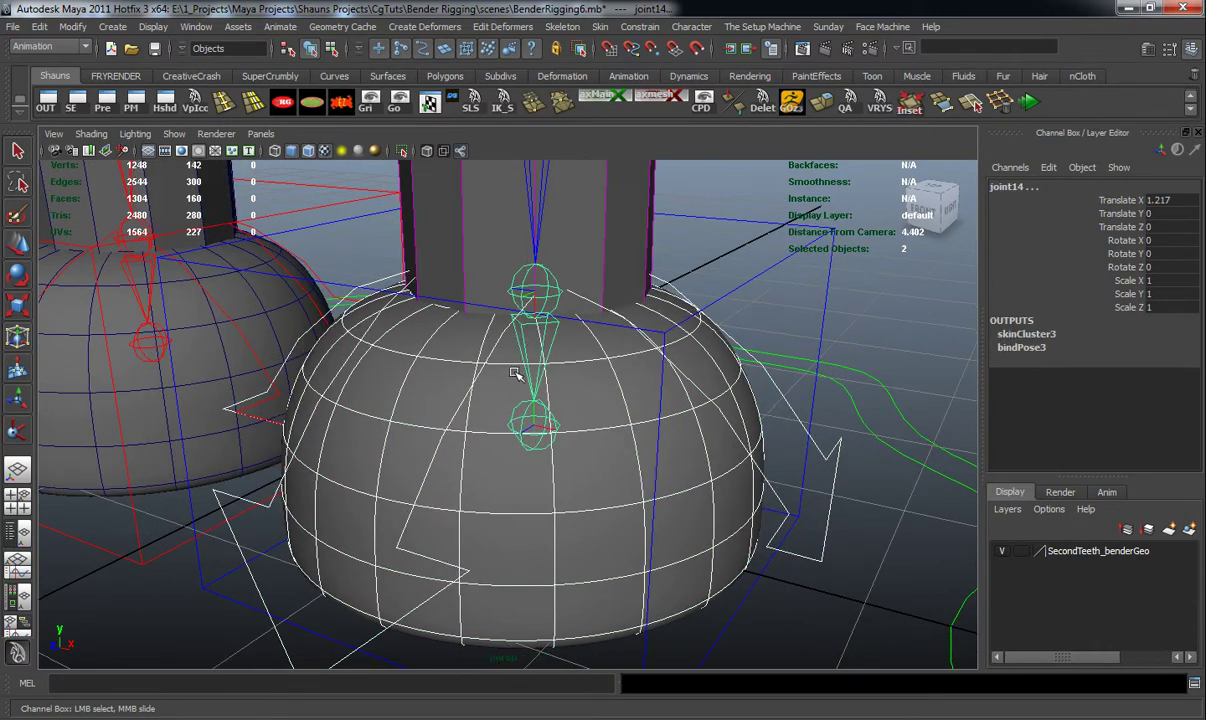
pyautogui.press('p')
# Step: Try rotating the CC_l_Foot_Rotater control about its X axis, and undo the rotation
pyautogui.scroll(-6, 517, 380)
pyautogui.keyDown('alt'); pyautogui.moveTo(520, 396); pyautogui.dragTo(533, 462); pyautogui.keyUp('alt')
pyautogui.click(509, 560)
pyautogui.click(483, 325)
pyautogui.press('e')
pyautogui.moveTo(496, 324); pyautogui.dragTo(505, 297)
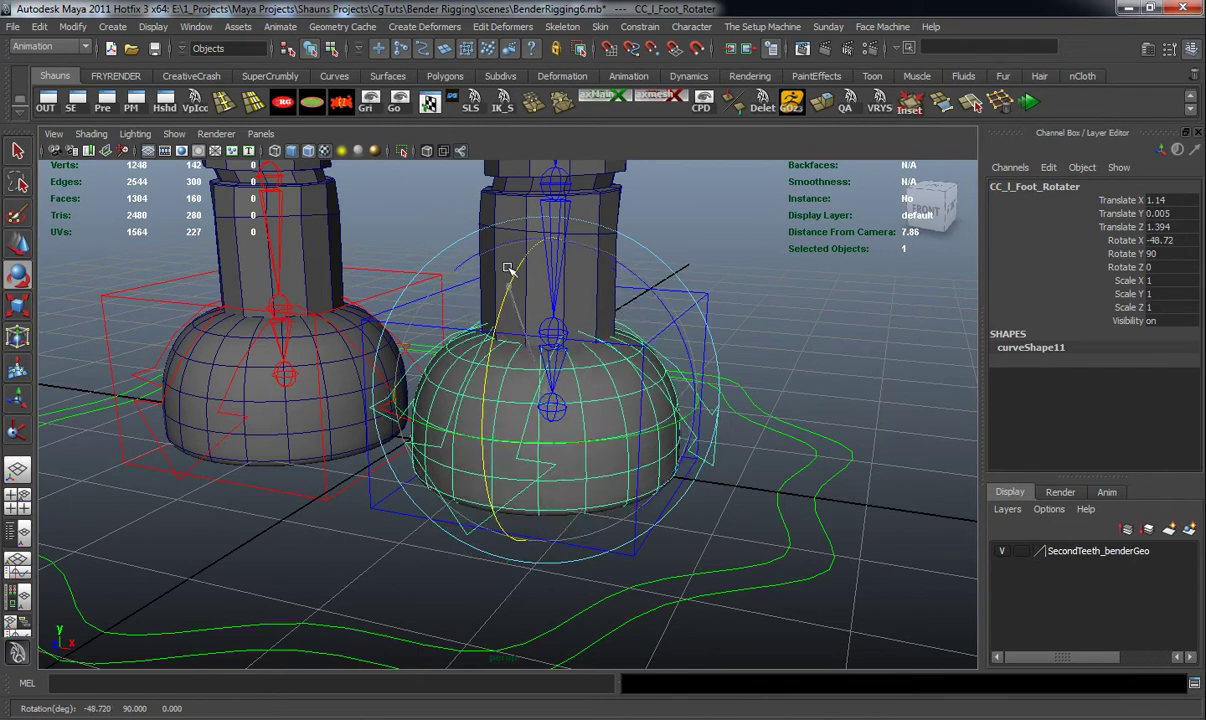
pyautogui.click(800, 366)
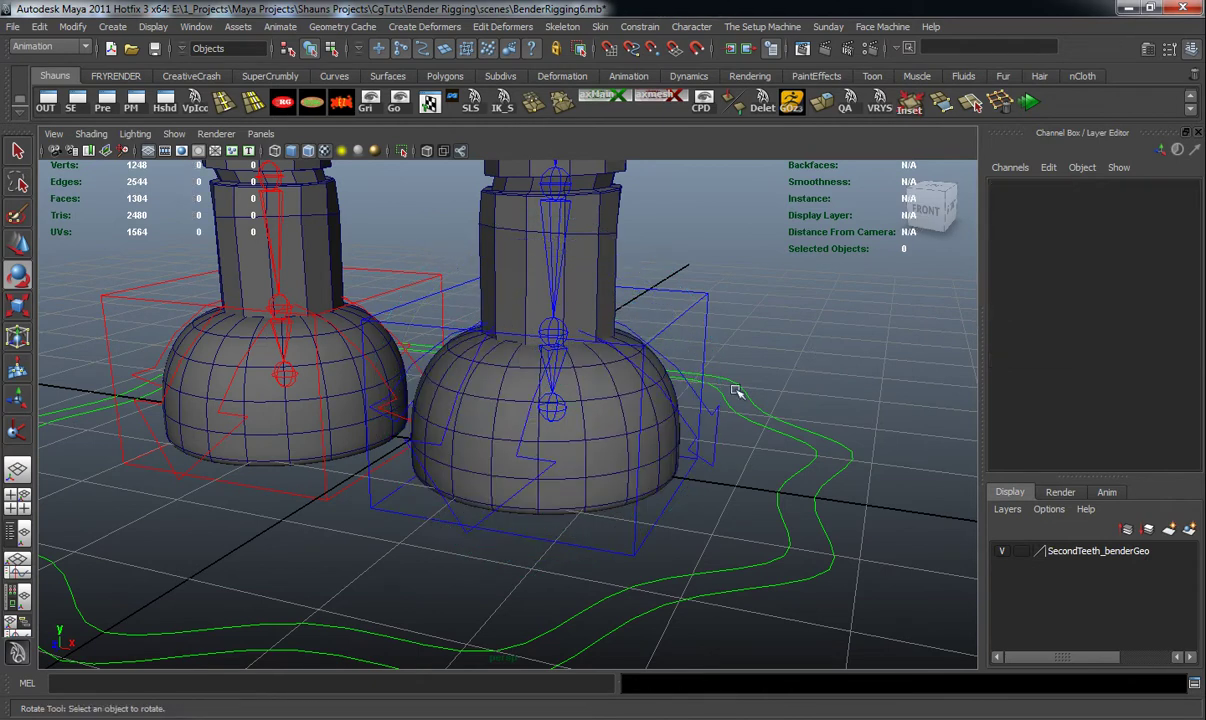
pyautogui.keyDown('alt'); pyautogui.moveTo(797, 371); pyautogui.dragTo(700, 410); pyautogui.keyUp('alt')
pyautogui.click(667, 461)
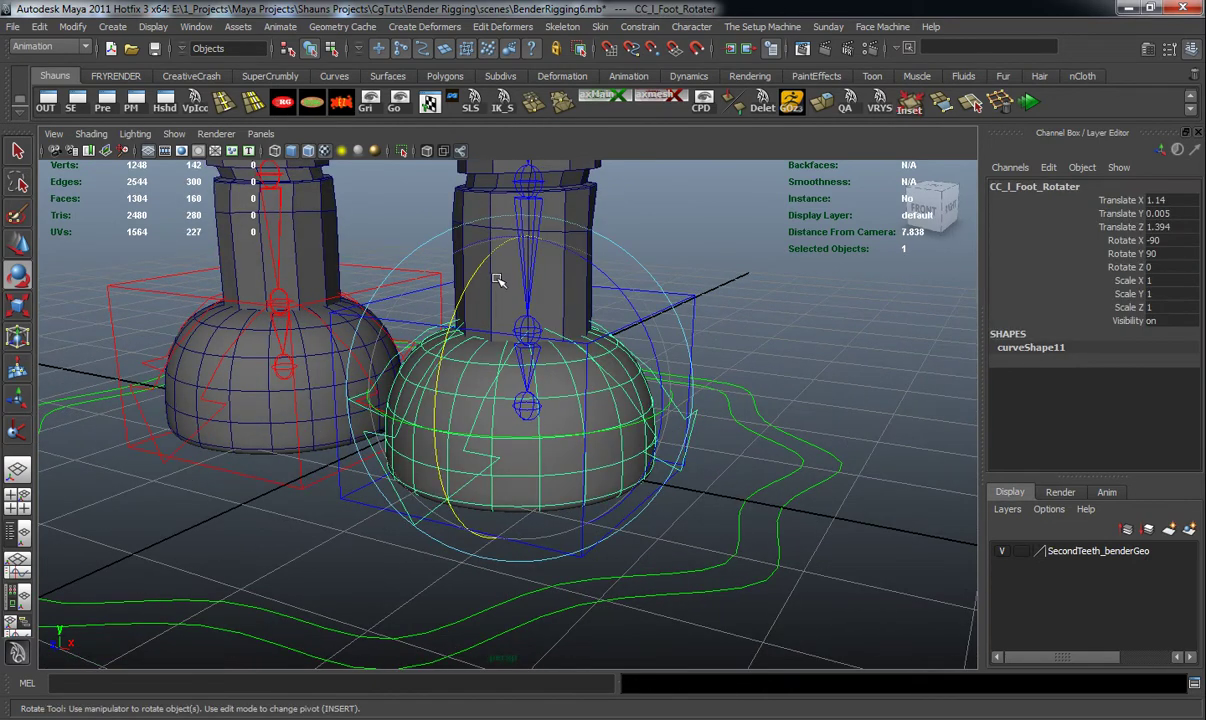
# Step: Parent the CC_R_foot_Rotater control to the red leg's ankle joint
pyautogui.press('w')
pyautogui.moveTo(512, 418); pyautogui.dragTo(463, 482)
pyautogui.click(450, 482)
pyautogui.keyDown('alt'); pyautogui.moveTo(463, 482); pyautogui.dragTo(466, 434, button='right'); pyautogui.keyUp('alt')
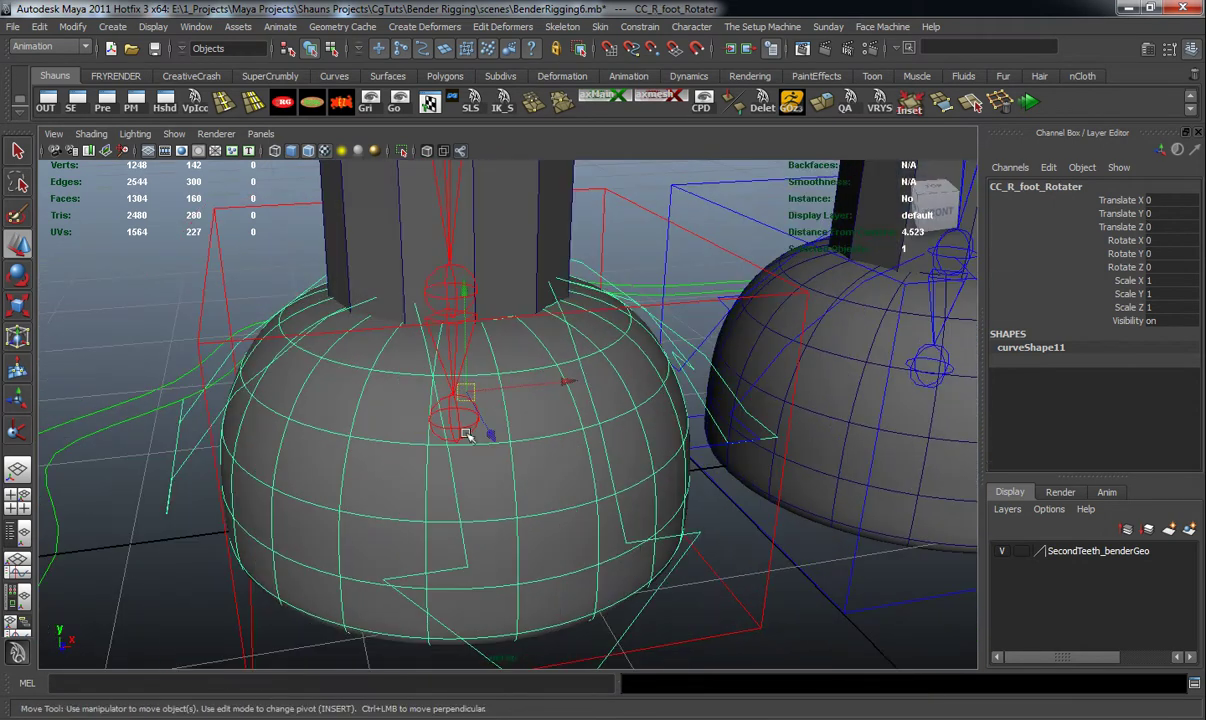
pyautogui.click(430, 276)
pyautogui.keyDown('alt'); pyautogui.moveTo(430, 276); pyautogui.dragTo(403, 357); pyautogui.keyUp('alt')
pyautogui.press('p')
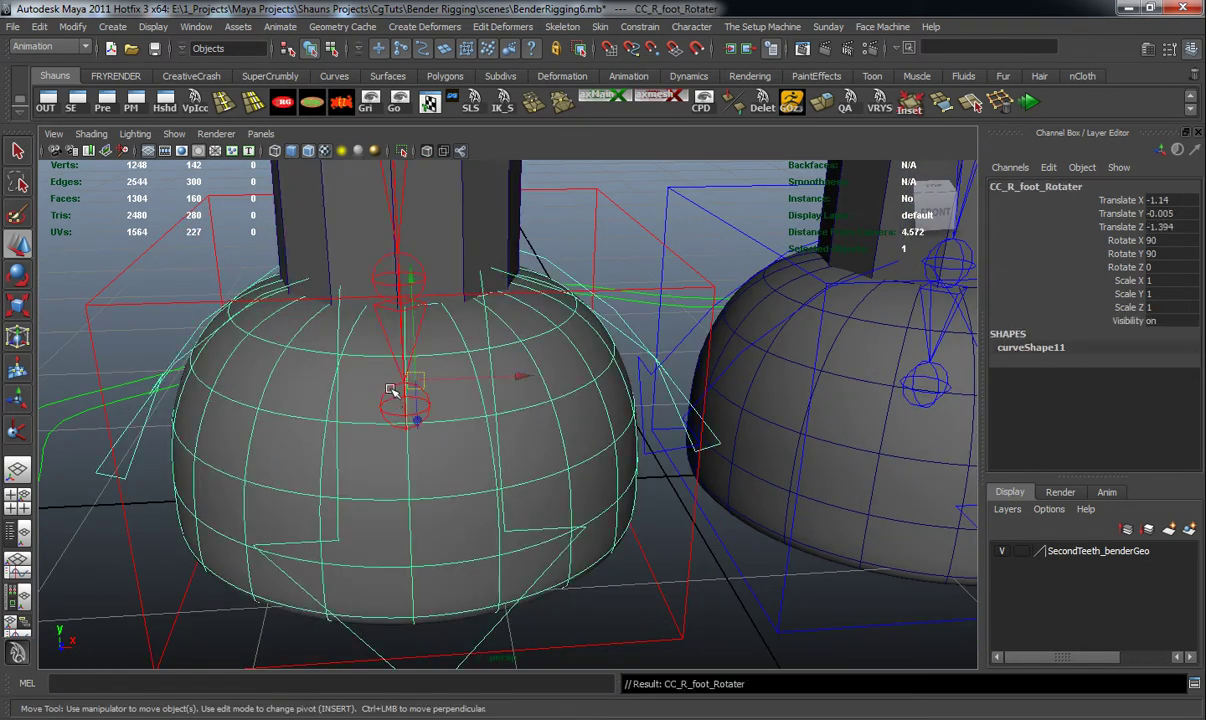
pyautogui.scroll(-5, 388, 415)
pyautogui.keyDown('alt'); pyautogui.moveTo(380, 433); pyautogui.dragTo(272, 374); pyautogui.keyUp('alt')
pyautogui.click(272, 374)
# Step: Find ikHandle3 inside the blue leg's foot mesh and parent it to the CC_L_leg box control
pyautogui.scroll(3, 407, 436)
pyautogui.scroll(2, 407, 436)
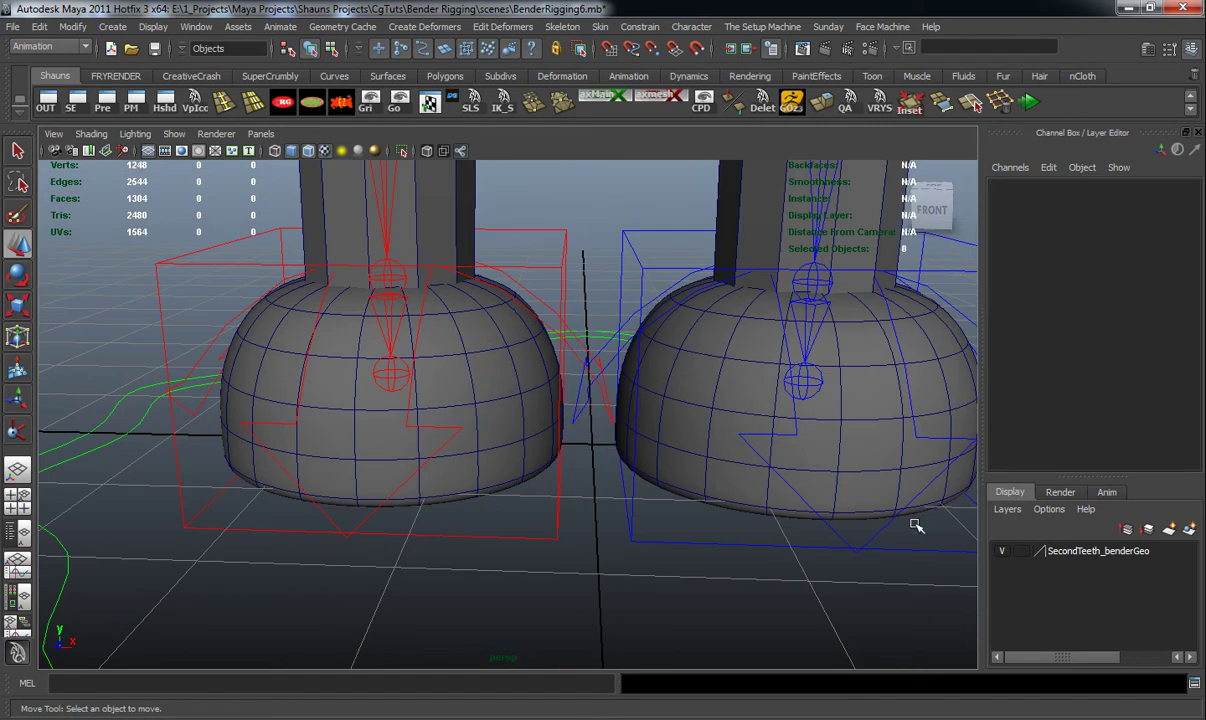
pyautogui.keyDown('alt'); pyautogui.moveTo(611, 490); pyautogui.dragTo(455, 471); pyautogui.keyUp('alt')
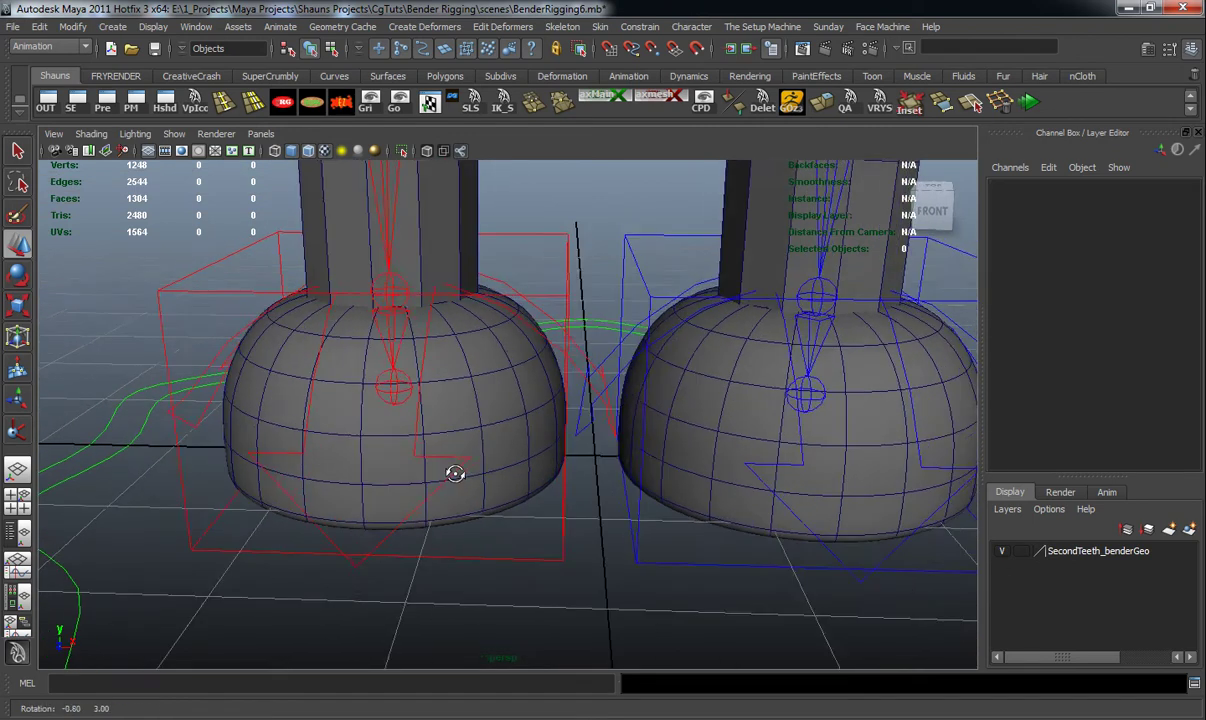
pyautogui.keyDown('alt'); pyautogui.moveTo(455, 471); pyautogui.dragTo(326, 503, button='middle'); pyautogui.keyUp('alt')
pyautogui.scroll(4, 326, 503)
pyautogui.keyDown('alt'); pyautogui.moveTo(326, 503); pyautogui.dragTo(441, 490); pyautogui.keyUp('alt')
pyautogui.scroll(-1, 441, 490)
pyautogui.keyDown('alt'); pyautogui.moveTo(441, 490); pyautogui.dragTo(450, 493, button='middle'); pyautogui.keyUp('alt')
pyautogui.scroll(5, 450, 493)
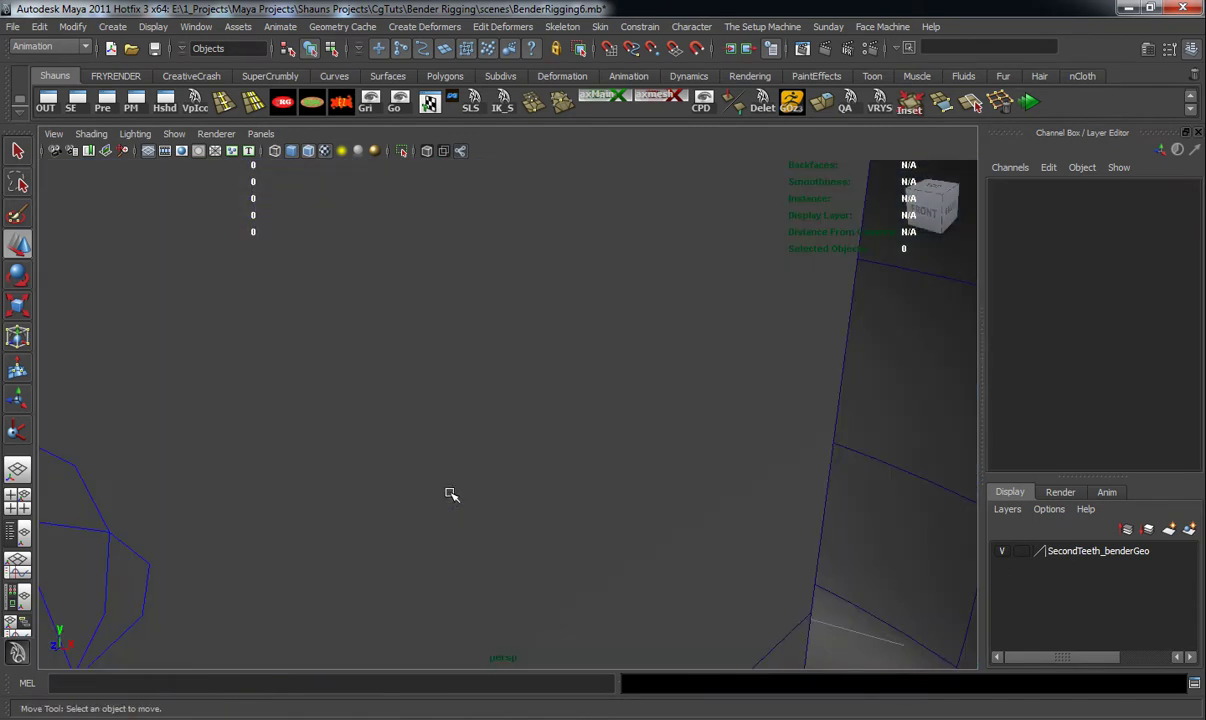
pyautogui.keyDown('alt'); pyautogui.moveTo(450, 493); pyautogui.dragTo(445, 479); pyautogui.keyUp('alt')
pyautogui.keyDown('alt'); pyautogui.moveTo(501, 486); pyautogui.dragTo(482, 439, button='middle'); pyautogui.keyUp('alt')
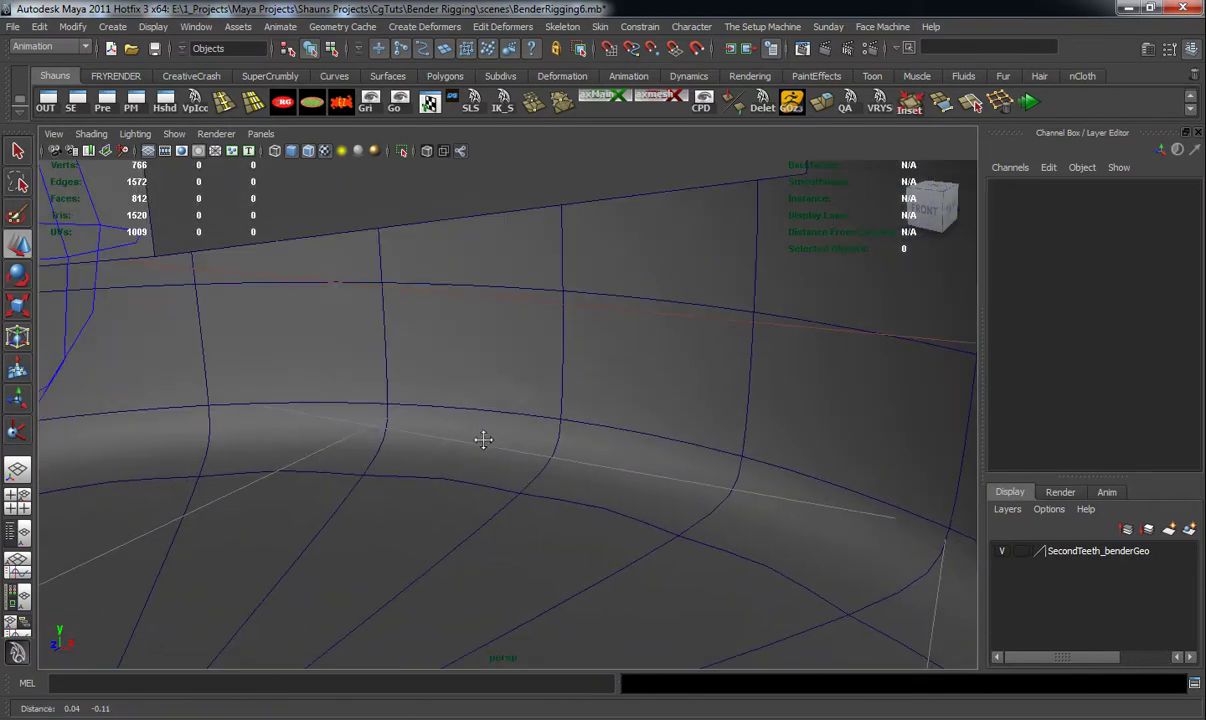
pyautogui.click(595, 318)
pyautogui.press('f')
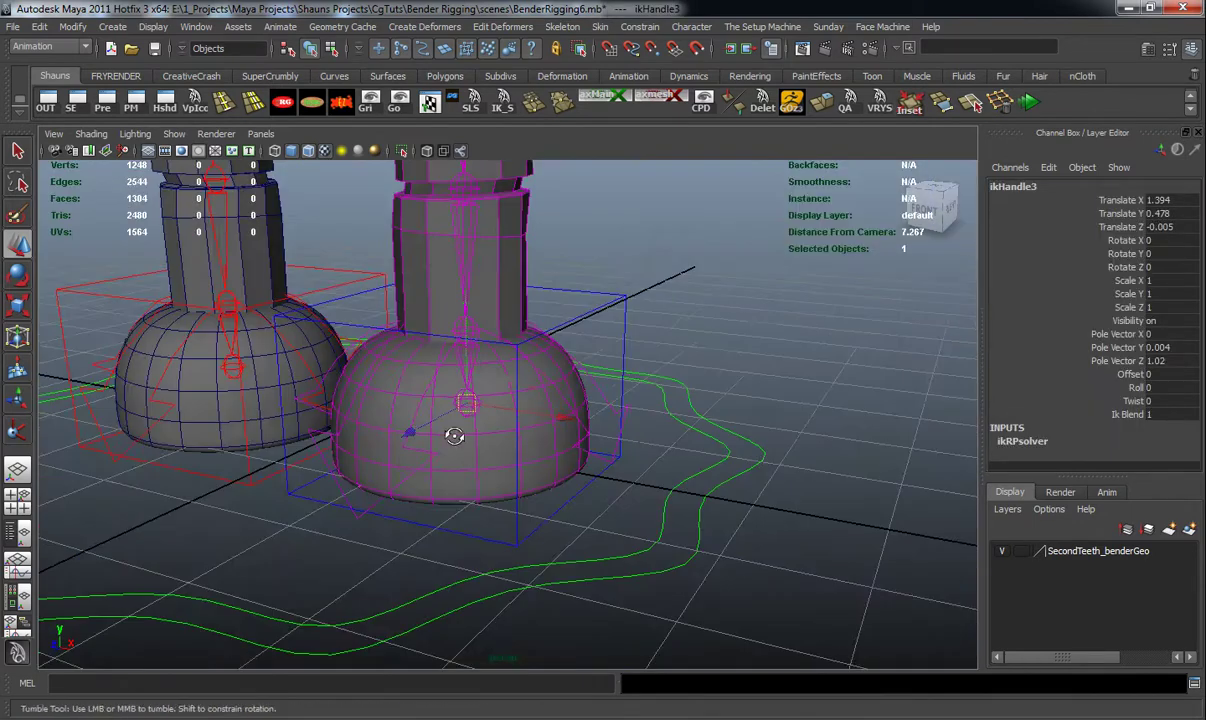
pyautogui.moveTo(478, 300); pyautogui.dragTo(444, 315)
pyautogui.keyDown('shift'); pyautogui.moveTo(625, 277); pyautogui.dragTo(690, 322); pyautogui.keyUp('shift')
pyautogui.press('p')
# Step: Try moving the CC_L_leg control to test the blue leg's IK, and undo the move
pyautogui.click(672, 324)
pyautogui.click(646, 297)
pyautogui.keyDown('alt'); pyautogui.moveTo(646, 298); pyautogui.dragTo(528, 381, button='right'); pyautogui.keyUp('alt')
pyautogui.keyDown('alt'); pyautogui.moveTo(528, 381); pyautogui.dragTo(503, 345); pyautogui.keyUp('alt')
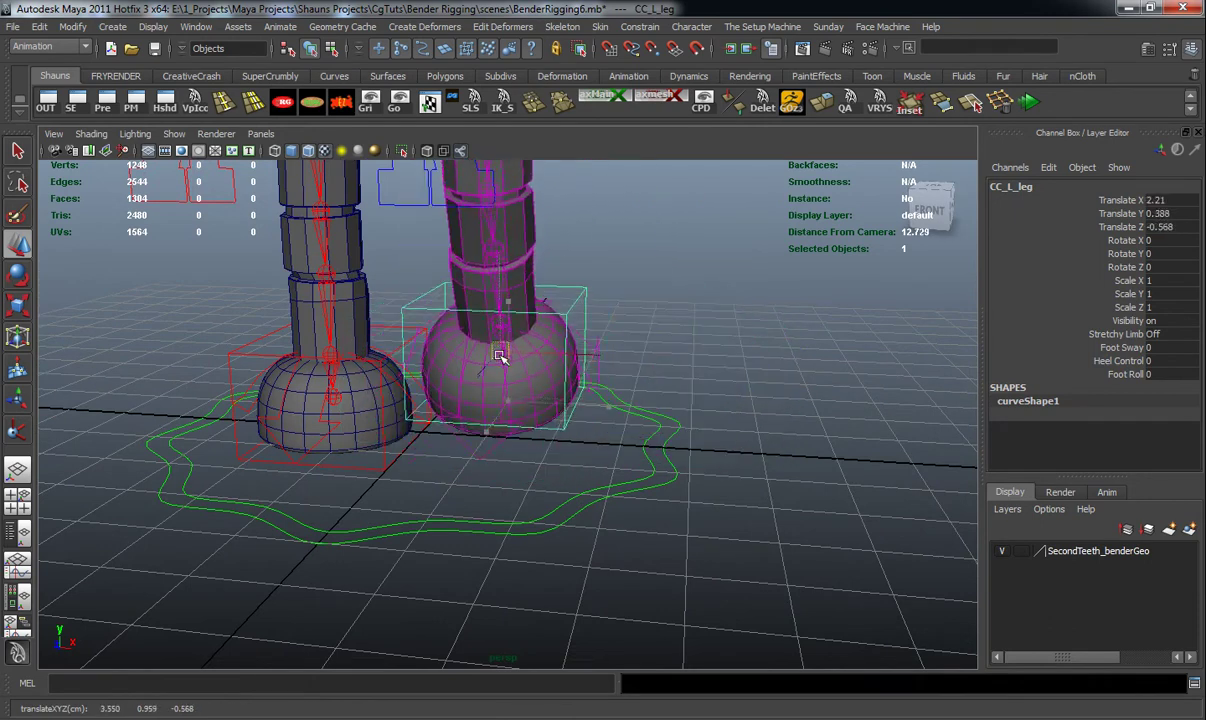
pyautogui.hotkey('ctrl', 'z')
# Step: Pick ikHandle4 inside the red leg's foot in wireframe display, restore shading, and parent the handle to the CC_R_leg box control
pyautogui.keyDown('alt'); pyautogui.moveTo(493, 350); pyautogui.dragTo(593, 368, button='middle'); pyautogui.keyUp('alt')
pyautogui.keyDown('alt'); pyautogui.moveTo(436, 398); pyautogui.dragTo(552, 409); pyautogui.keyUp('alt')
pyautogui.keyDown('alt'); pyautogui.moveTo(420, 410); pyautogui.dragTo(498, 420, button='right'); pyautogui.keyUp('alt')
pyautogui.press('4')
pyautogui.click(185, 306)
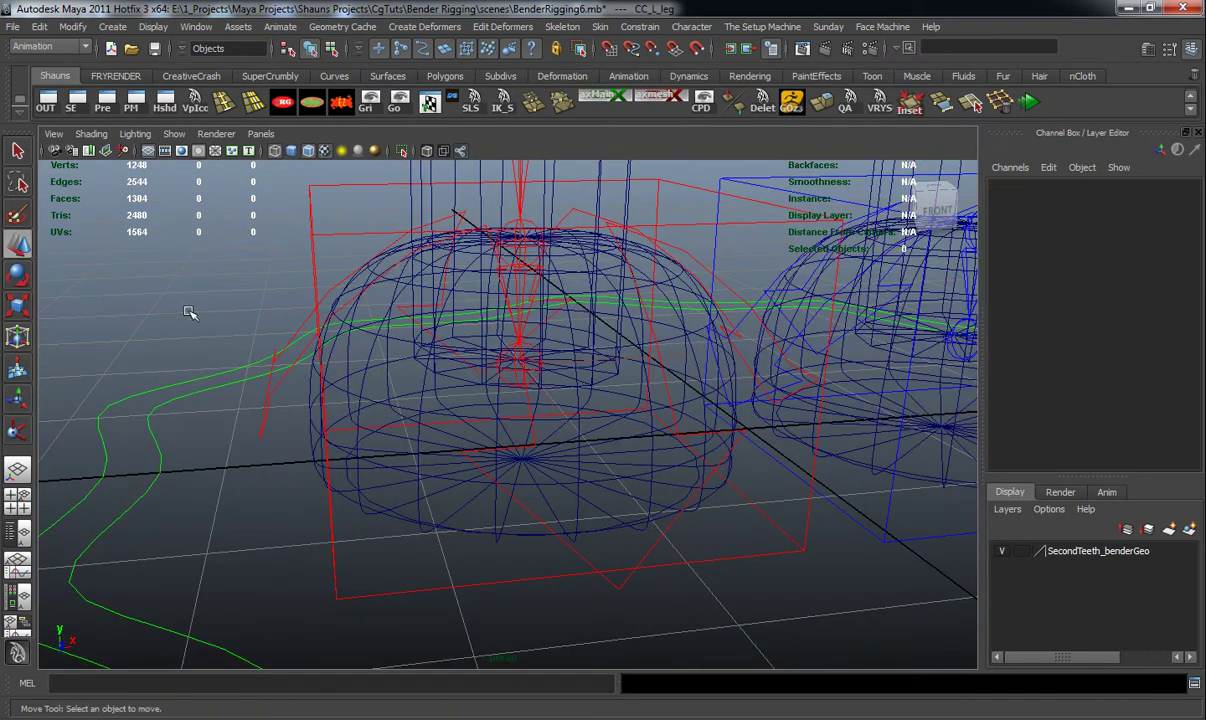
pyautogui.keyDown('alt'); pyautogui.moveTo(382, 417); pyautogui.dragTo(334, 415); pyautogui.keyUp('alt')
pyautogui.keyDown('alt'); pyautogui.moveTo(336, 414); pyautogui.dragTo(478, 409, button='right'); pyautogui.keyUp('alt')
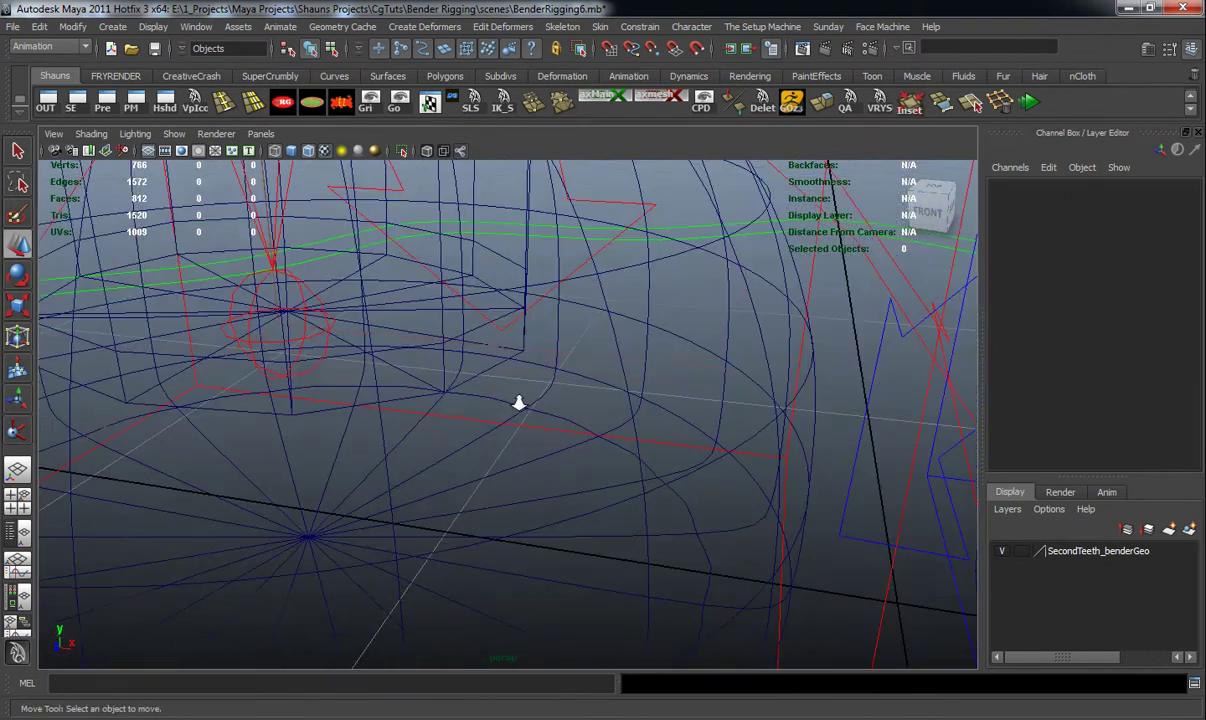
pyautogui.click(595, 378)
pyautogui.keyDown('alt'); pyautogui.moveTo(560, 392); pyautogui.dragTo(442, 421, button='right'); pyautogui.keyUp('alt')
pyautogui.keyDown('alt'); pyautogui.moveTo(442, 421); pyautogui.dragTo(389, 391); pyautogui.keyUp('alt')
pyautogui.press('5')
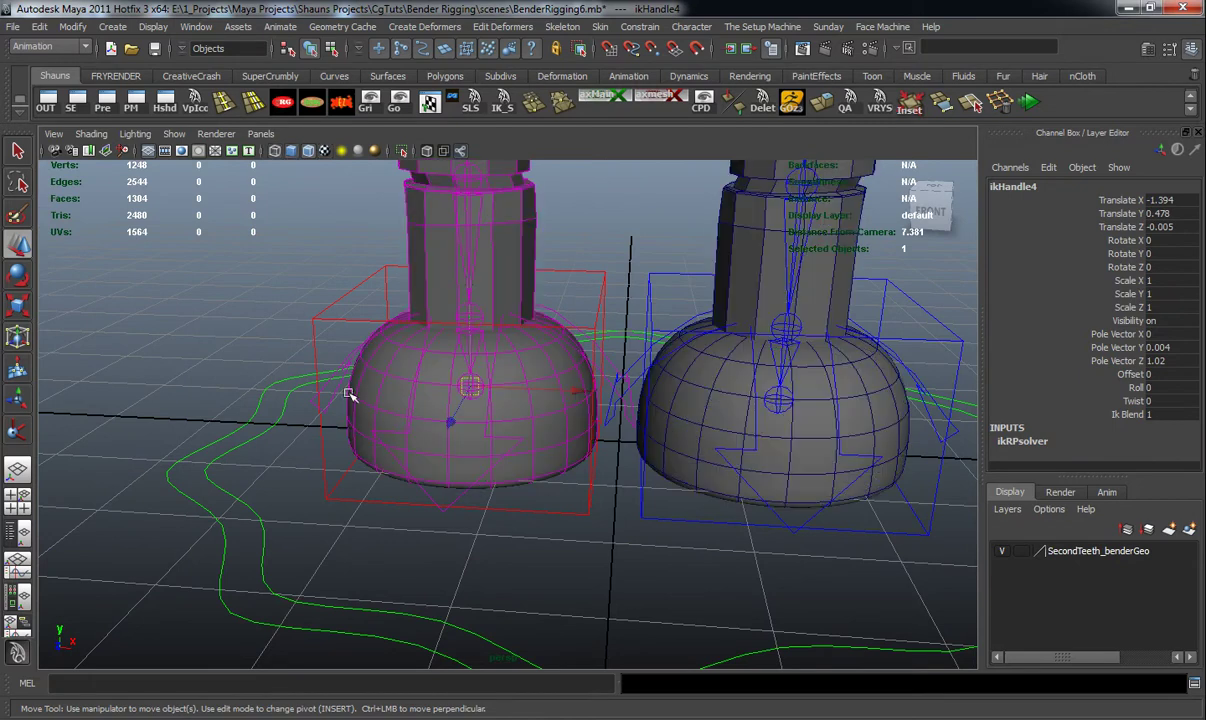
pyautogui.keyDown('shift'); pyautogui.click(348, 503); pyautogui.keyUp('shift')
pyautogui.keyDown('alt'); pyautogui.moveTo(351, 510); pyautogui.dragTo(346, 501); pyautogui.keyUp('alt')
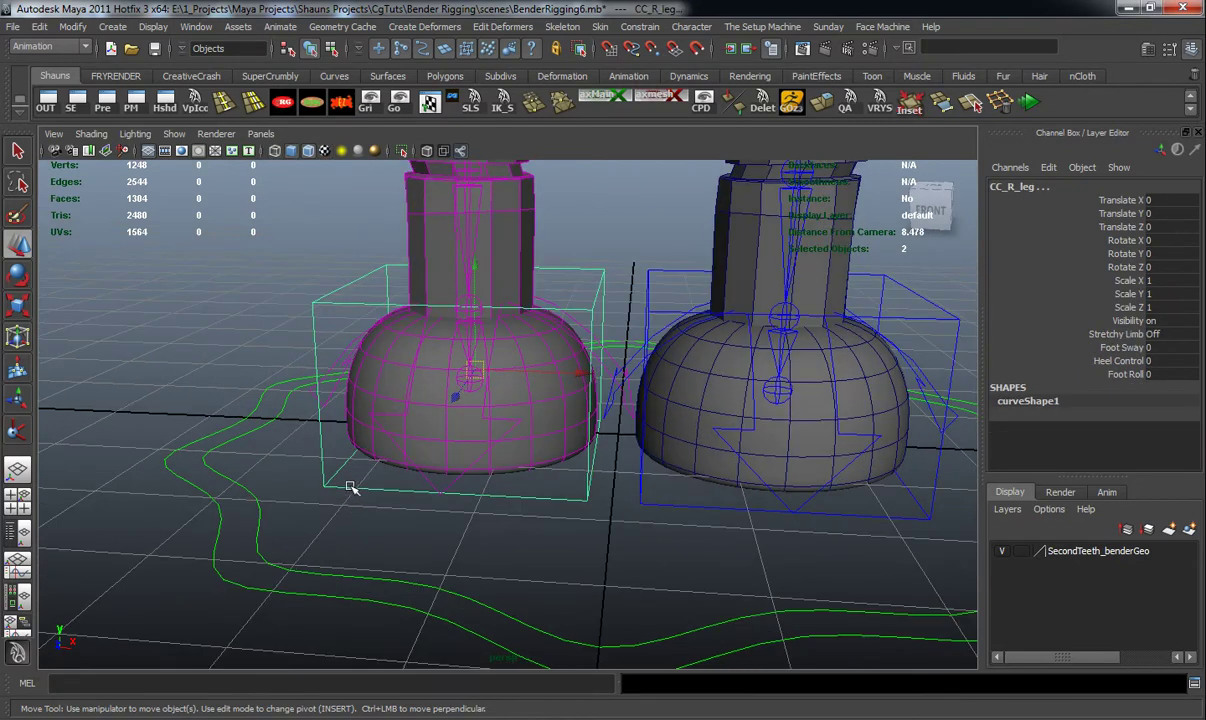
pyautogui.press('z')
pyautogui.click(354, 523)
# Step: Try lifting the CC_R_leg control to test the red leg's IK, and undo the moves
pyautogui.click(395, 491)
pyautogui.moveTo(470, 385); pyautogui.dragTo(458, 183)
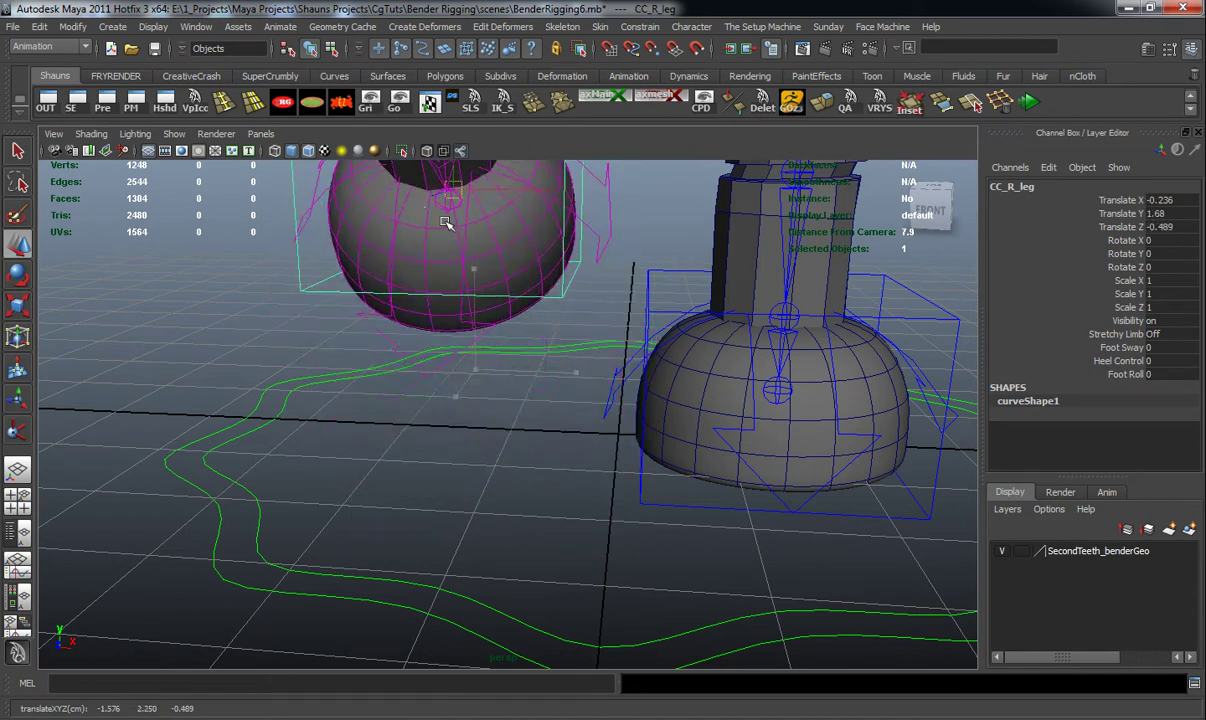
pyautogui.hotkey('ctrl', 'z')
pyautogui.hotkey('ctrl', 'z')
pyautogui.hotkey('ctrl', 'z')
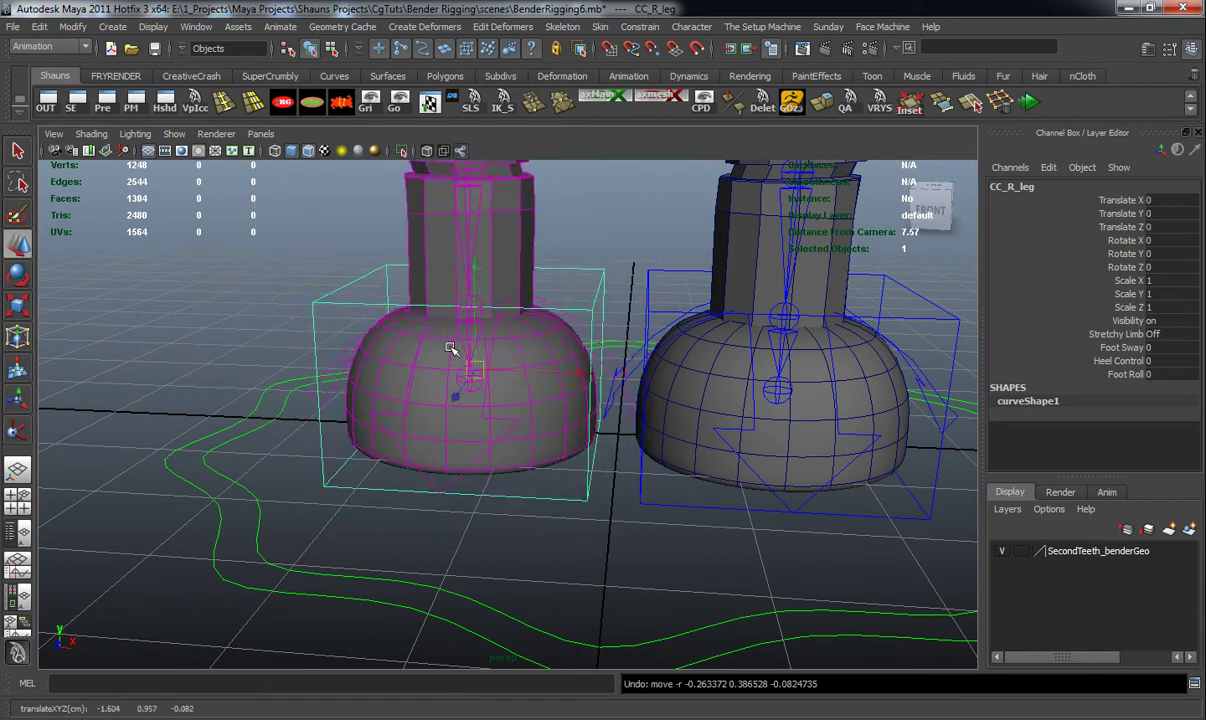
# Step: Open the Set Driven Key window and place it clear of the leg controls
pyautogui.keyDown('alt'); pyautogui.moveTo(453, 335); pyautogui.dragTo(418, 398, button='right'); pyautogui.keyUp('alt')
pyautogui.keyDown('alt'); pyautogui.moveTo(418, 398); pyautogui.dragTo(328, 435); pyautogui.keyUp('alt')
pyautogui.click(350, 416)
pyautogui.keyDown('alt'); pyautogui.moveTo(328, 435); pyautogui.dragTo(388, 450, button='middle'); pyautogui.keyUp('alt')
pyautogui.moveTo(388, 450)
pyautogui.keyDown('alt'); pyautogui.mouseDown()
pyautogui.moveTo(401, 459)
pyautogui.moveTo(389, 466)
pyautogui.mouseUp(); pyautogui.keyUp('alt')
pyautogui.keyDown('alt'); pyautogui.moveTo(389, 466); pyautogui.dragTo(389, 481, button='middle'); pyautogui.keyUp('alt')
pyautogui.scroll(2, 389, 481)
pyautogui.moveTo(389, 480)
pyautogui.keyDown('alt'); pyautogui.mouseDown()
pyautogui.moveTo(391, 498)
pyautogui.moveTo(385, 463)
pyautogui.mouseUp(); pyautogui.keyUp('alt')
pyautogui.click(280, 26)
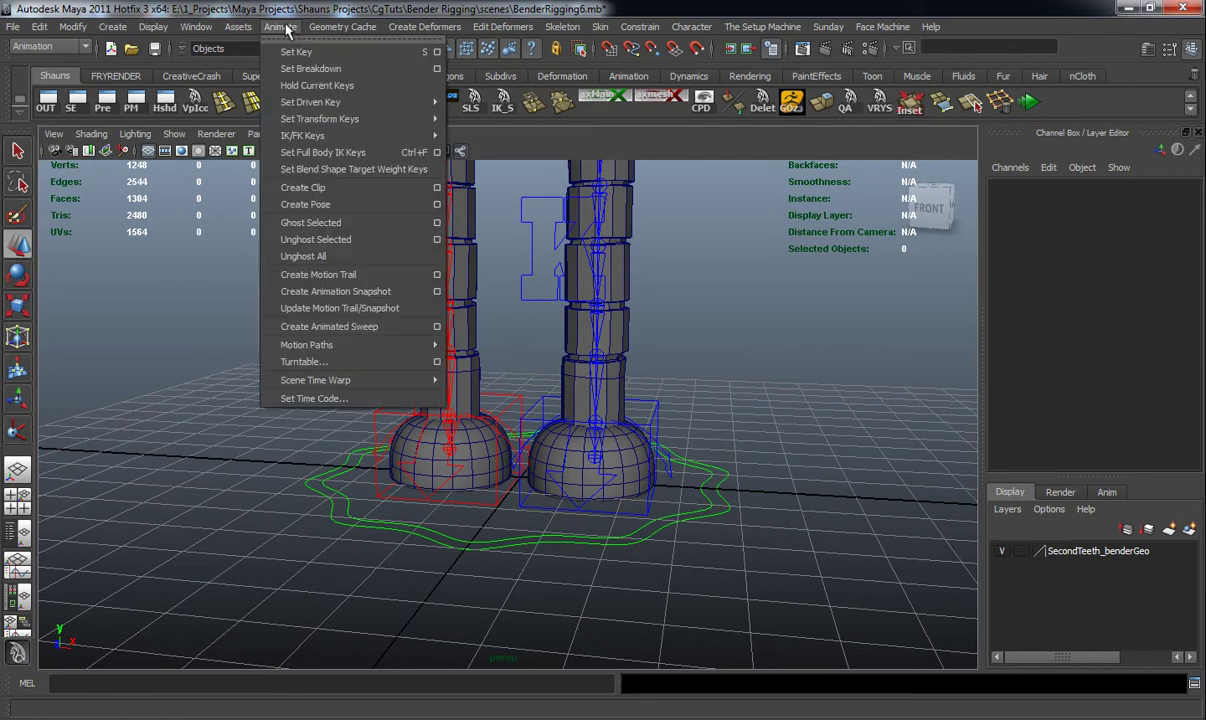
pyautogui.moveTo(430, 102)
pyautogui.click(478, 112)
pyautogui.moveTo(790, 138); pyautogui.dragTo(995, 109)
# Step: Load the CC_L_leg box control as the driver for the driven keys
pyautogui.click(640, 463)
pyautogui.keyDown('alt'); pyautogui.moveTo(640, 463); pyautogui.dragTo(548, 405, button='middle'); pyautogui.keyUp('alt')
pyautogui.click(985, 539)
pyautogui.click(684, 385)
pyautogui.keyDown('alt'); pyautogui.moveTo(566, 425); pyautogui.dragTo(604, 474, button='right'); pyautogui.keyUp('alt')
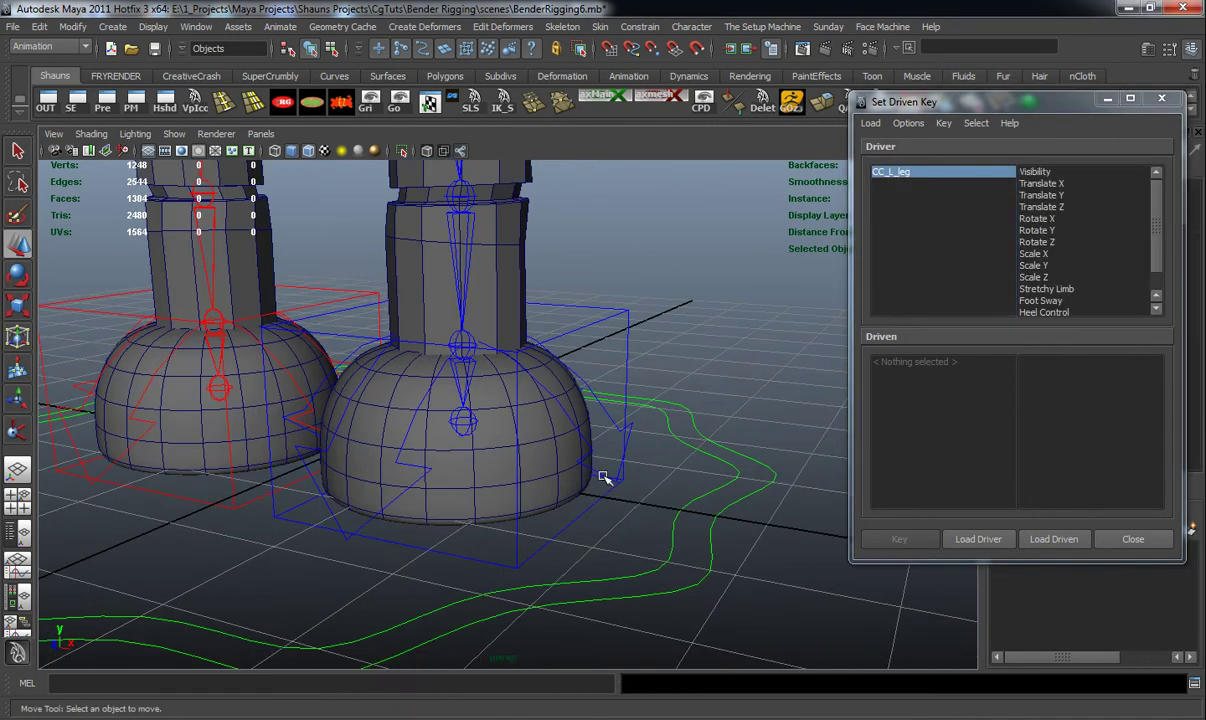
# Step: Test-rotate the CC_l_Foot_Rotater control, undo it, load the control as the driven object, and move the Set Driven Key window aside
pyautogui.click(597, 474)
pyautogui.press('e')
pyautogui.moveTo(397, 283)
pyautogui.mouseDown()
pyautogui.moveTo(396, 318)
pyautogui.moveTo(412, 276)
pyautogui.mouseUp()
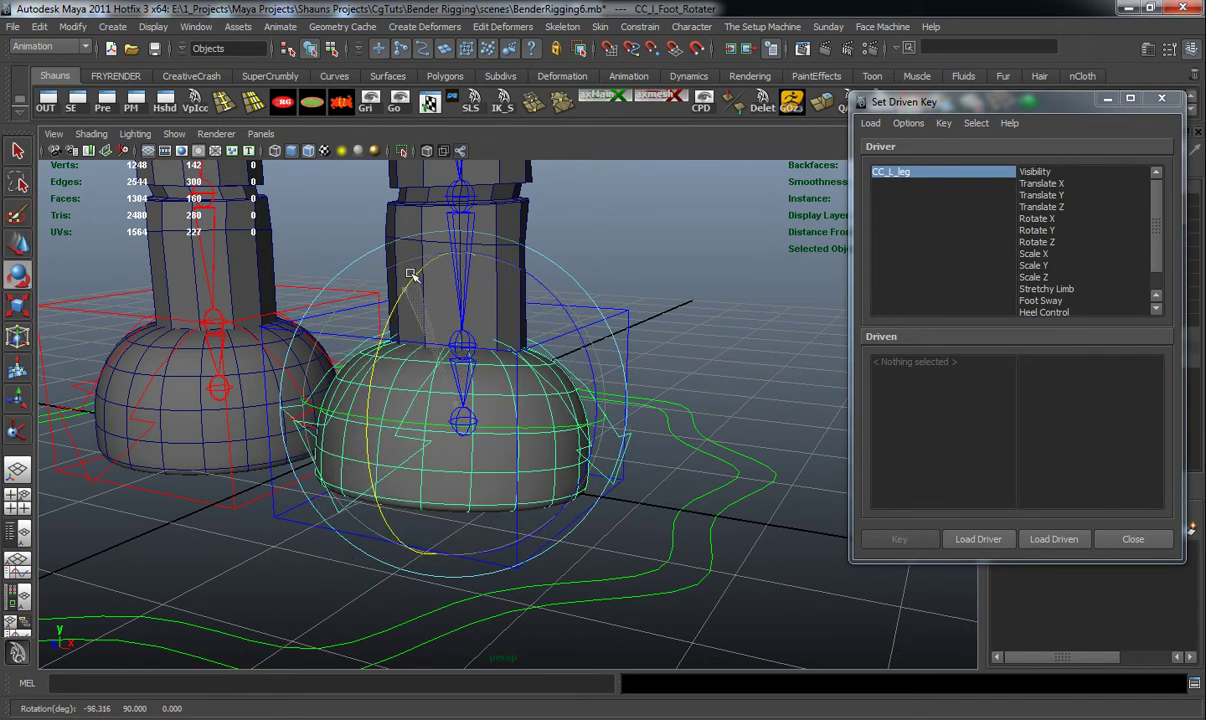
pyautogui.hotkey('ctrl', 'z')
pyautogui.click(1055, 540)
pyautogui.moveTo(967, 99); pyautogui.dragTo(836, 96)
# Step: Key the foot rotater's Rotate Y at its rest pose against the CC_L_leg Foot Sway attribute
pyautogui.moveTo(1027, 248); pyautogui.dragTo(1021, 290)
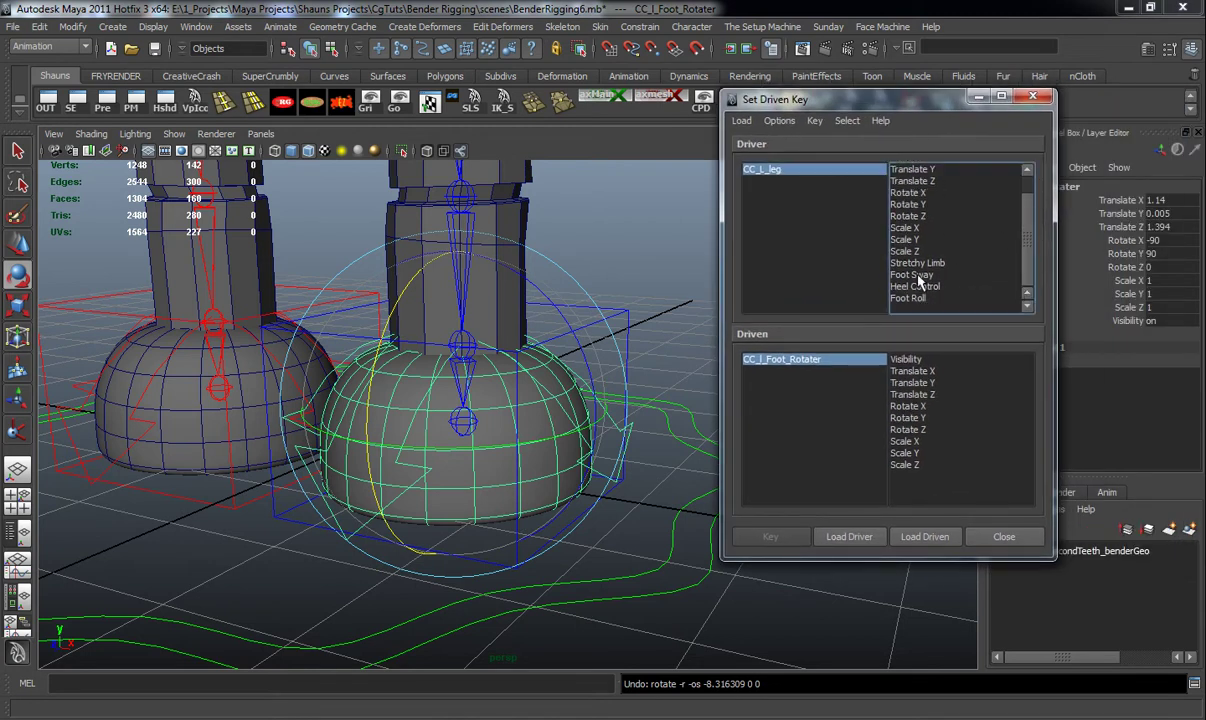
pyautogui.keyDown('alt'); pyautogui.moveTo(570, 388); pyautogui.dragTo(503, 318); pyautogui.keyUp('alt')
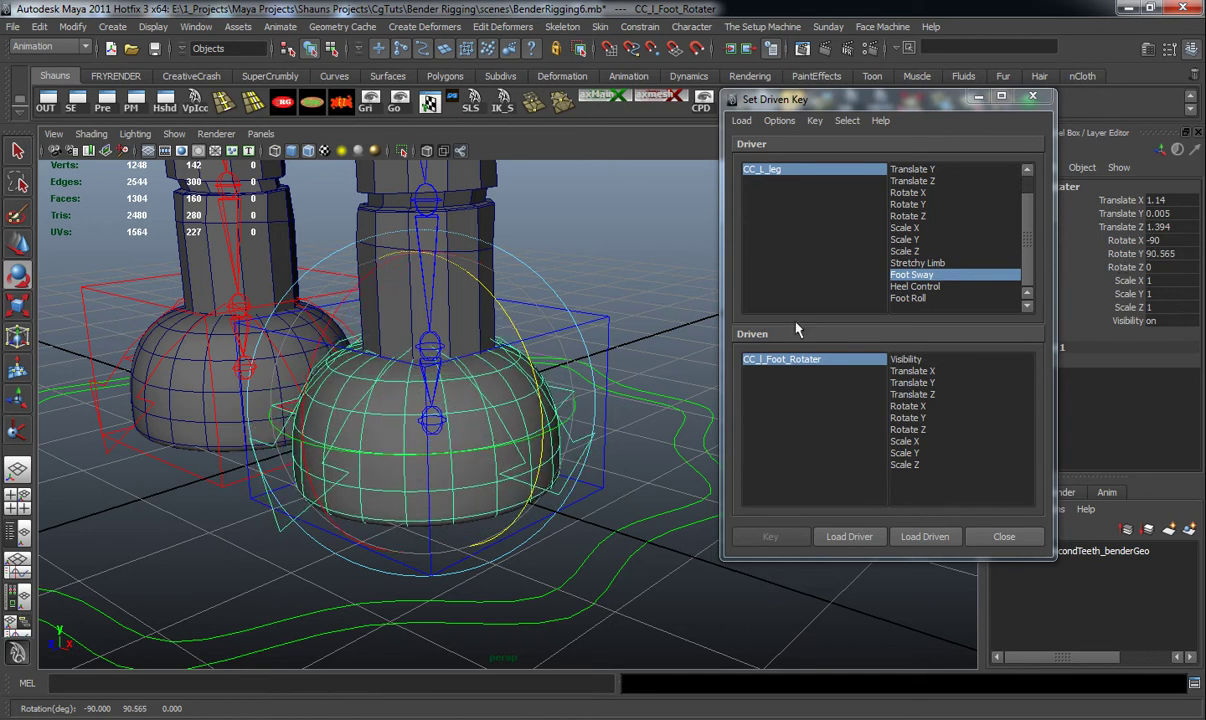
pyautogui.hotkey('ctrl', 'z')
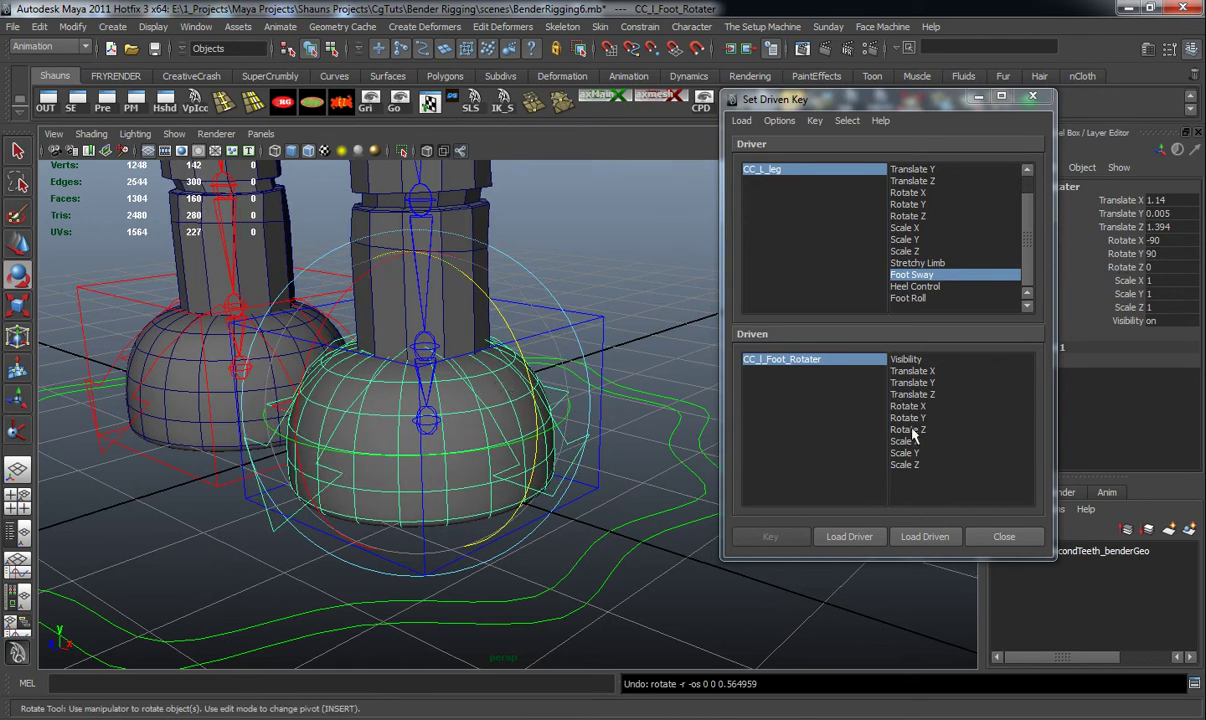
pyautogui.click(910, 418)
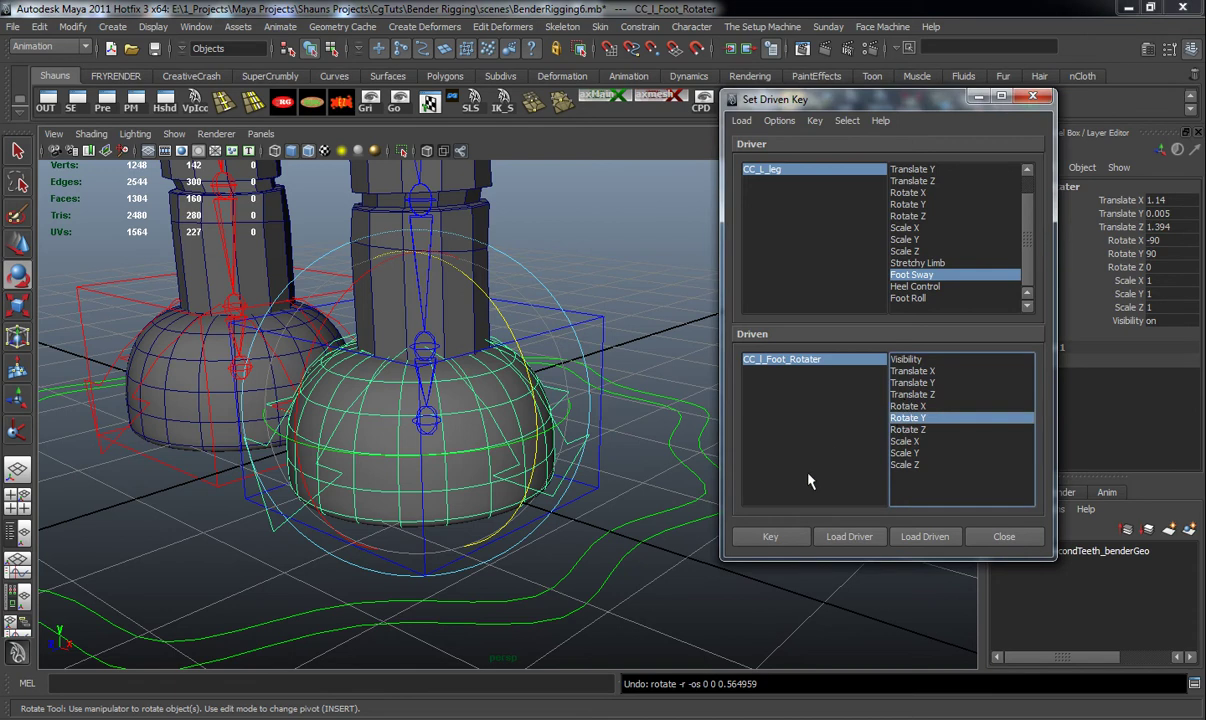
pyautogui.click(770, 537)
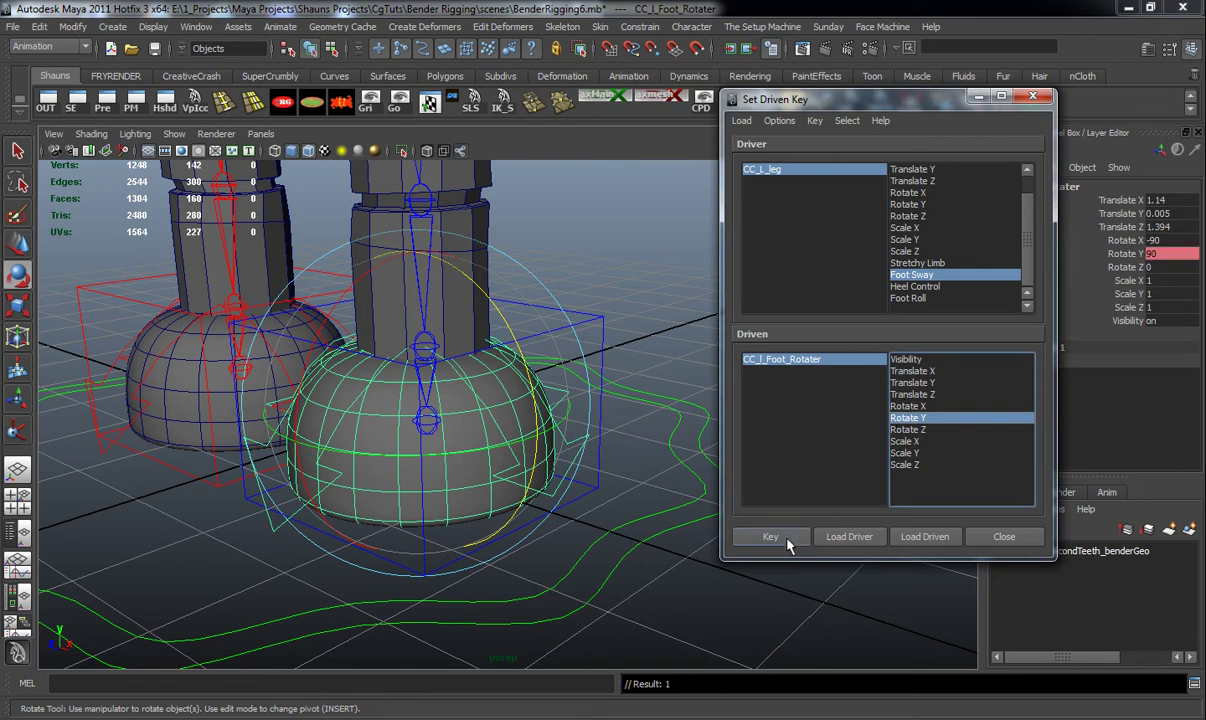
# Step: Set Foot Sway to 10, tilt the foot rotater to a Rotate Y of about 80.2, and key the pair
pyautogui.click(765, 169)
pyautogui.click(1121, 348)
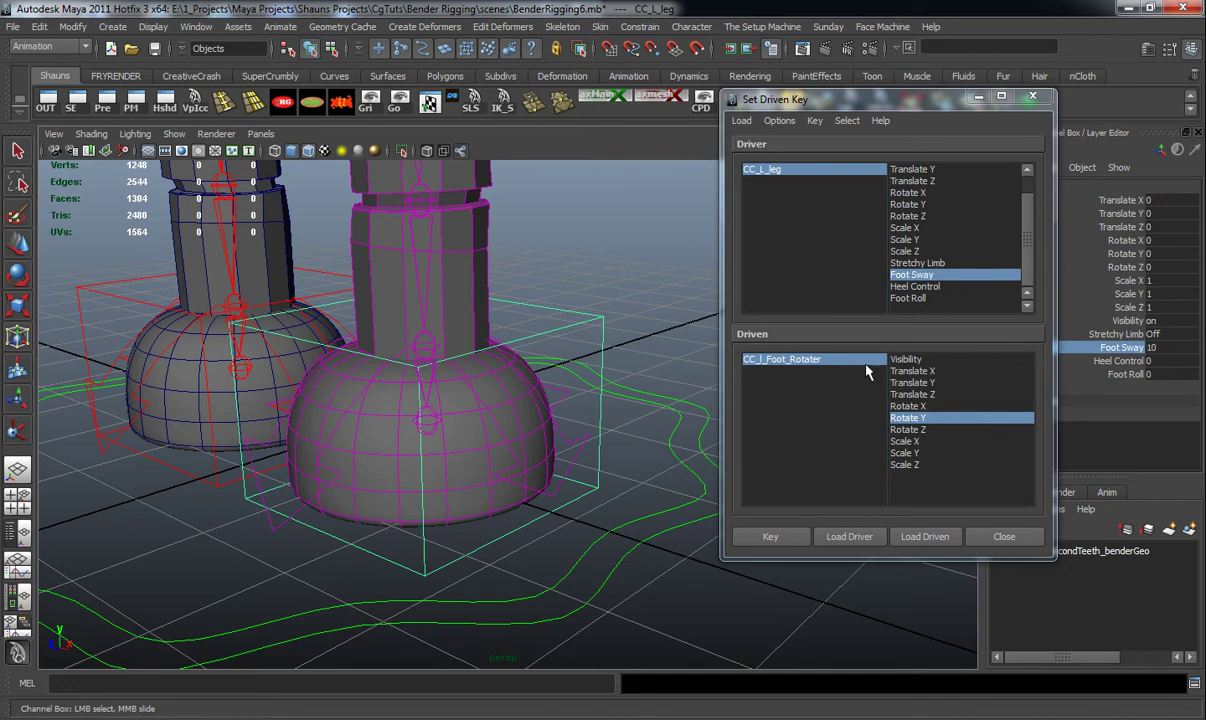
pyautogui.click(792, 359)
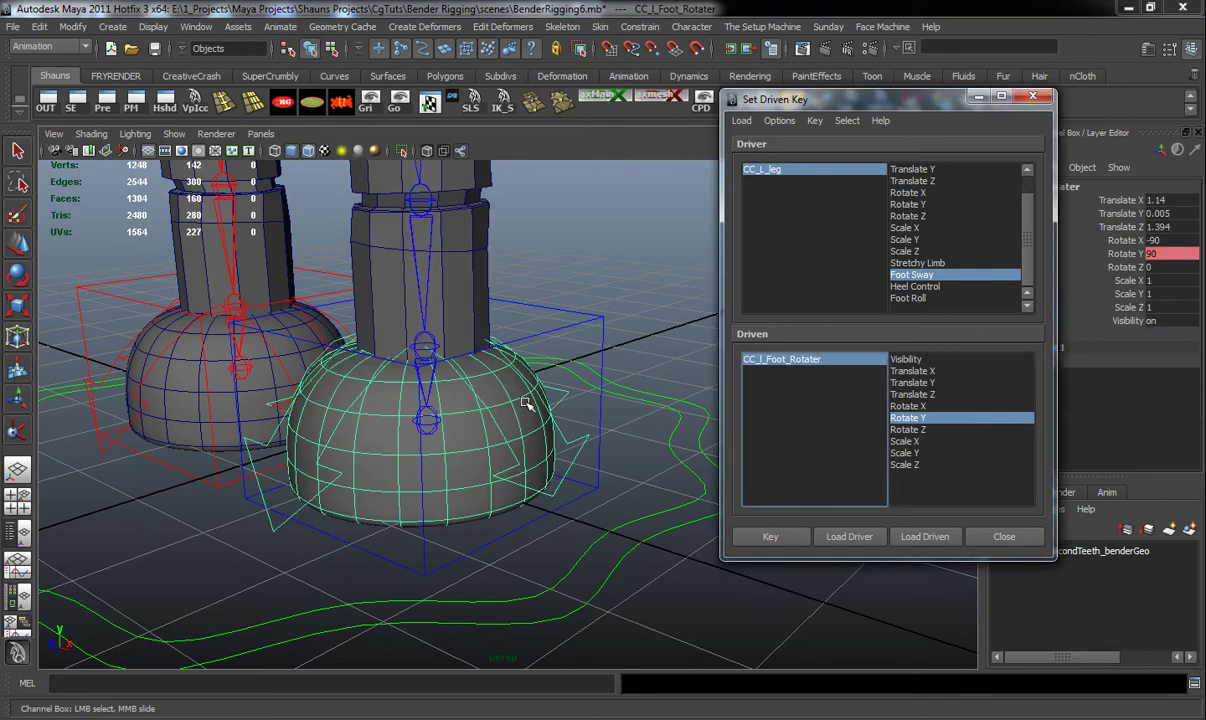
pyautogui.press('e')
pyautogui.moveTo(519, 327); pyautogui.dragTo(546, 377)
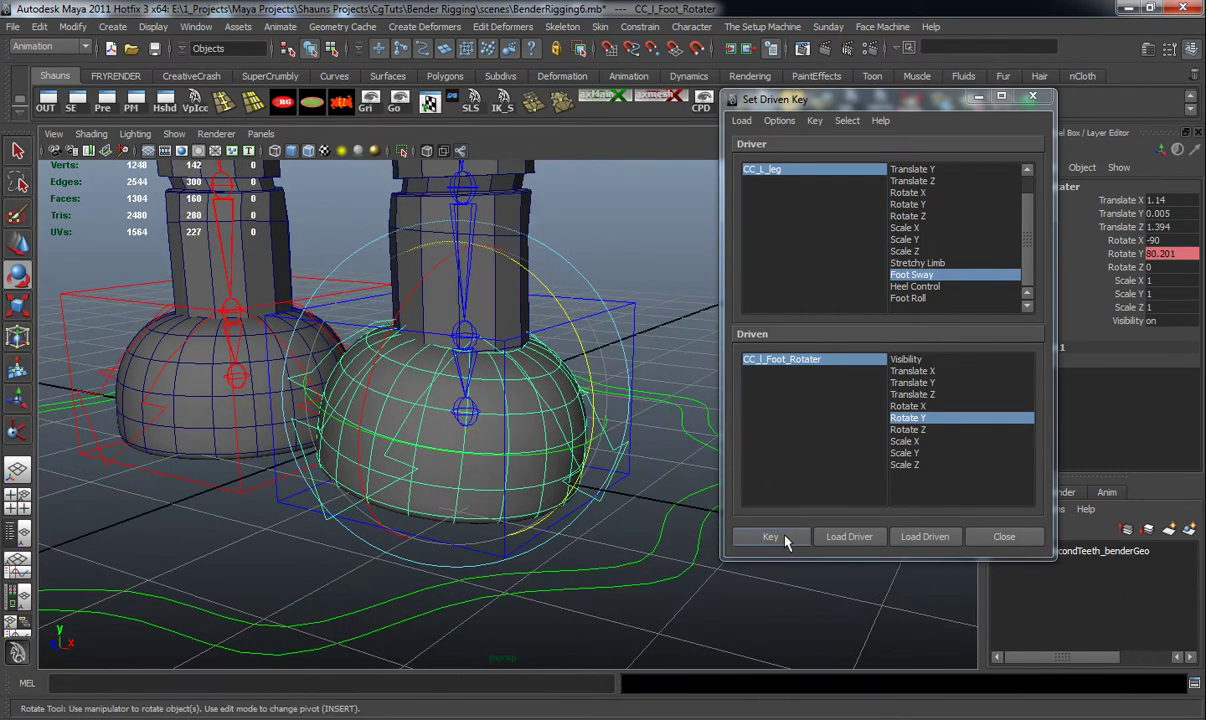
pyautogui.click(771, 537)
# Step: Set Foot Sway to -10, tilt the foot rotater the opposite way around Y, and key the pair
pyautogui.click(782, 170)
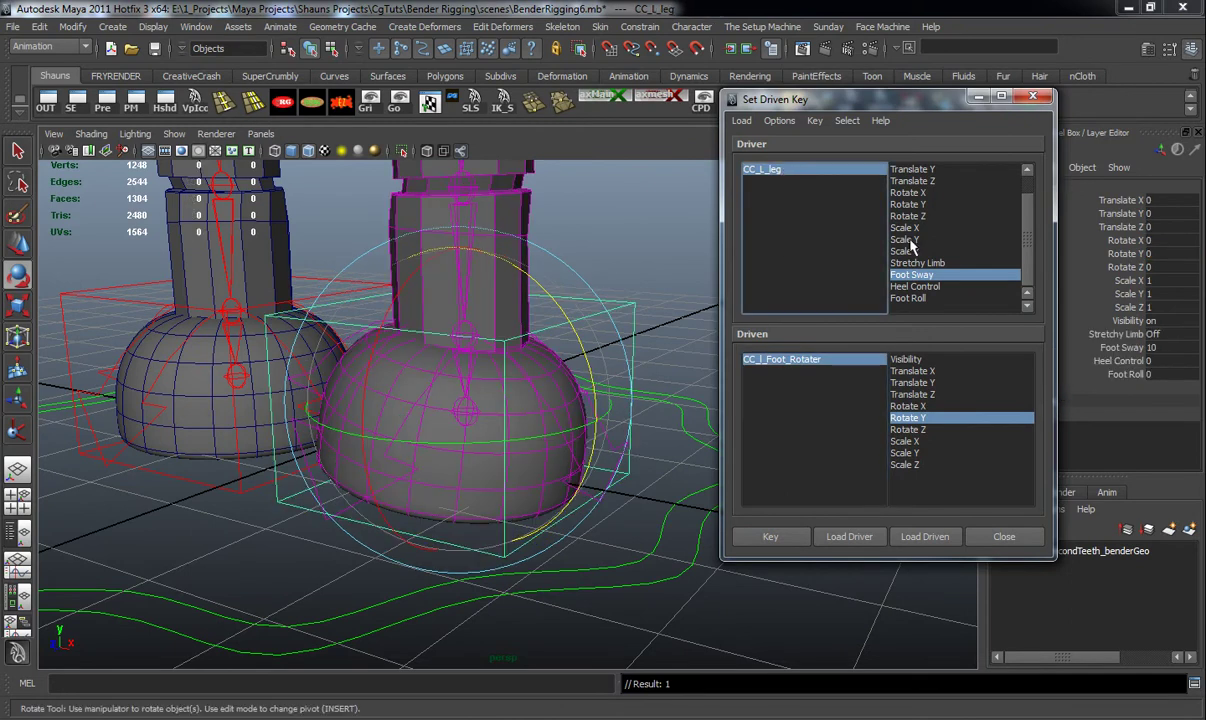
pyautogui.click(1100, 347)
pyautogui.moveTo(636, 398); pyautogui.dragTo(191, 407, button='middle')
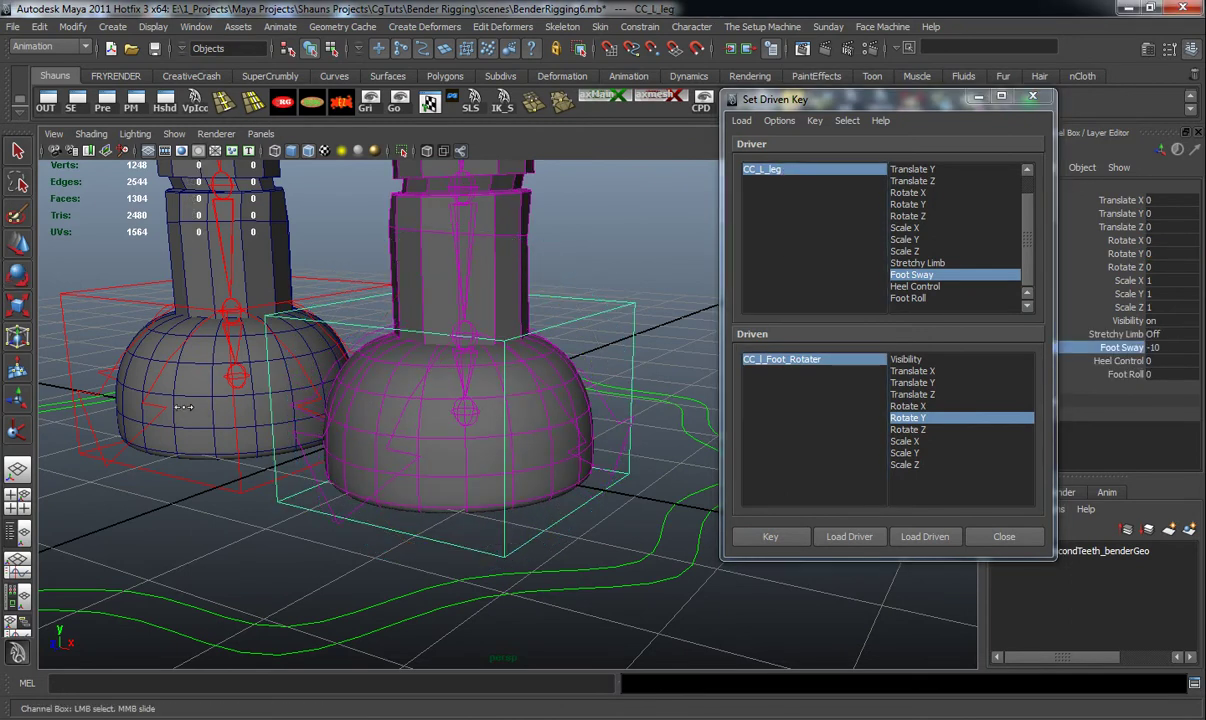
pyautogui.click(782, 359)
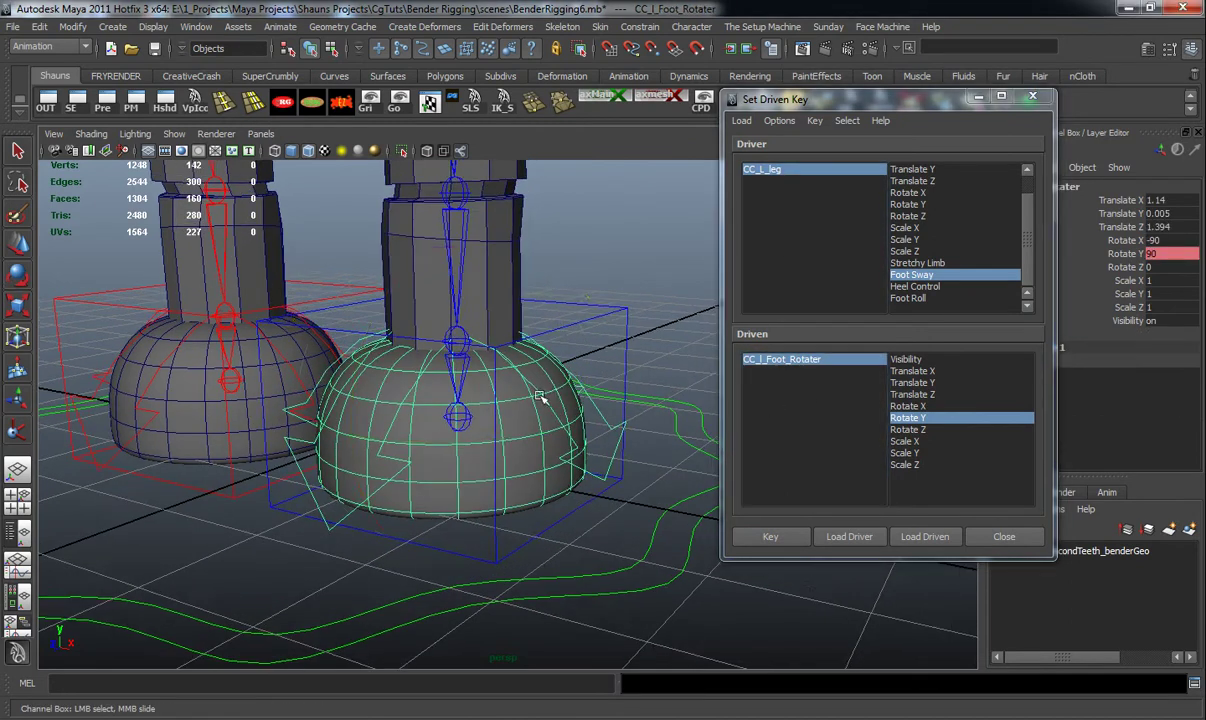
pyautogui.press('e')
pyautogui.moveTo(562, 328)
pyautogui.mouseDown()
pyautogui.moveTo(551, 312)
pyautogui.moveTo(576, 336)
pyautogui.moveTo(606, 329)
pyautogui.moveTo(572, 342)
pyautogui.mouseUp()
pyautogui.click(770, 536)
# Step: Test the sideways foot tilt by sweeping CC_L_leg's Foot Sway between its extremes, and reset the attribute to 0
pyautogui.moveTo(897, 108); pyautogui.dragTo(866, 132)
pyautogui.click(787, 198)
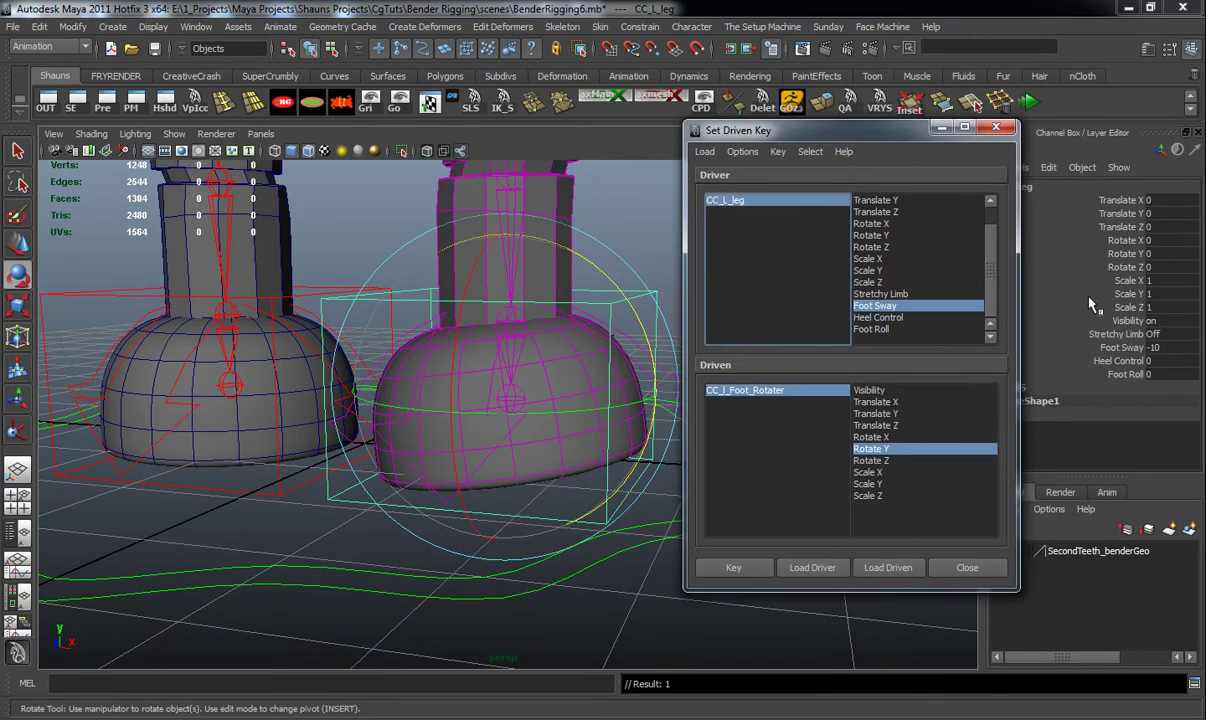
pyautogui.click(1117, 347)
pyautogui.moveTo(390, 350); pyautogui.dragTo(316, 362, button='middle')
pyautogui.moveTo(418, 369); pyautogui.dragTo(566, 386, button='middle')
pyautogui.click(1160, 347)
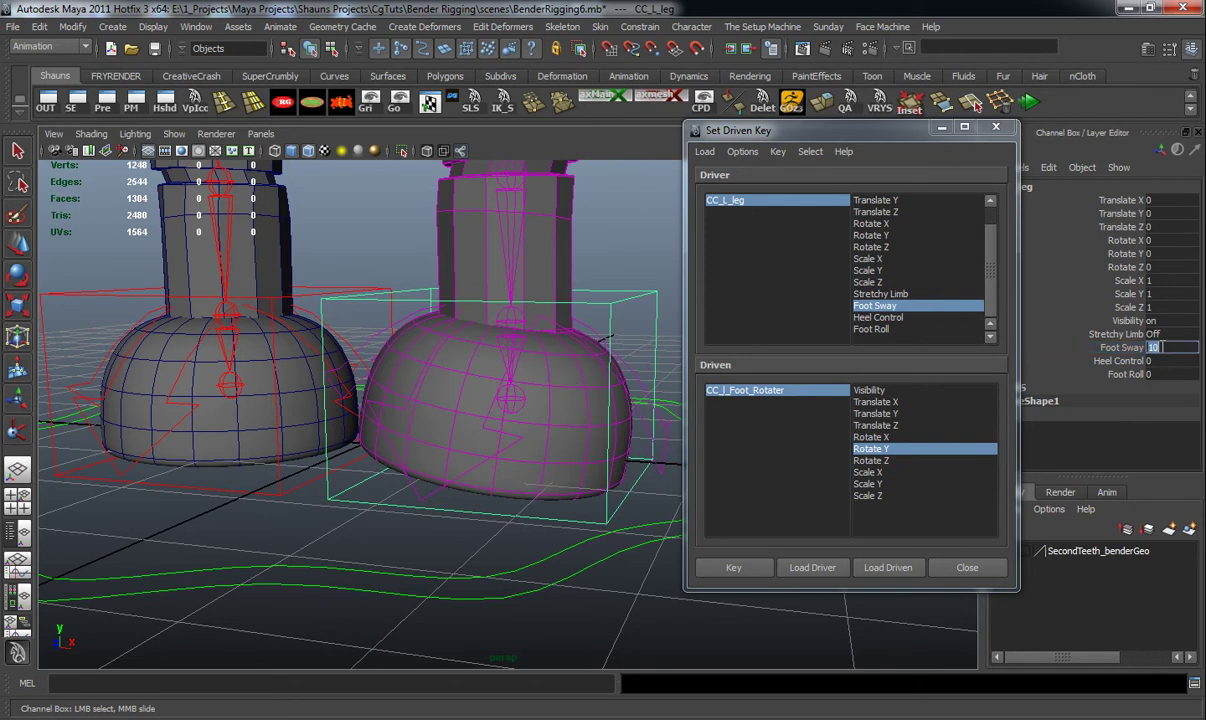
pyautogui.press('Return')
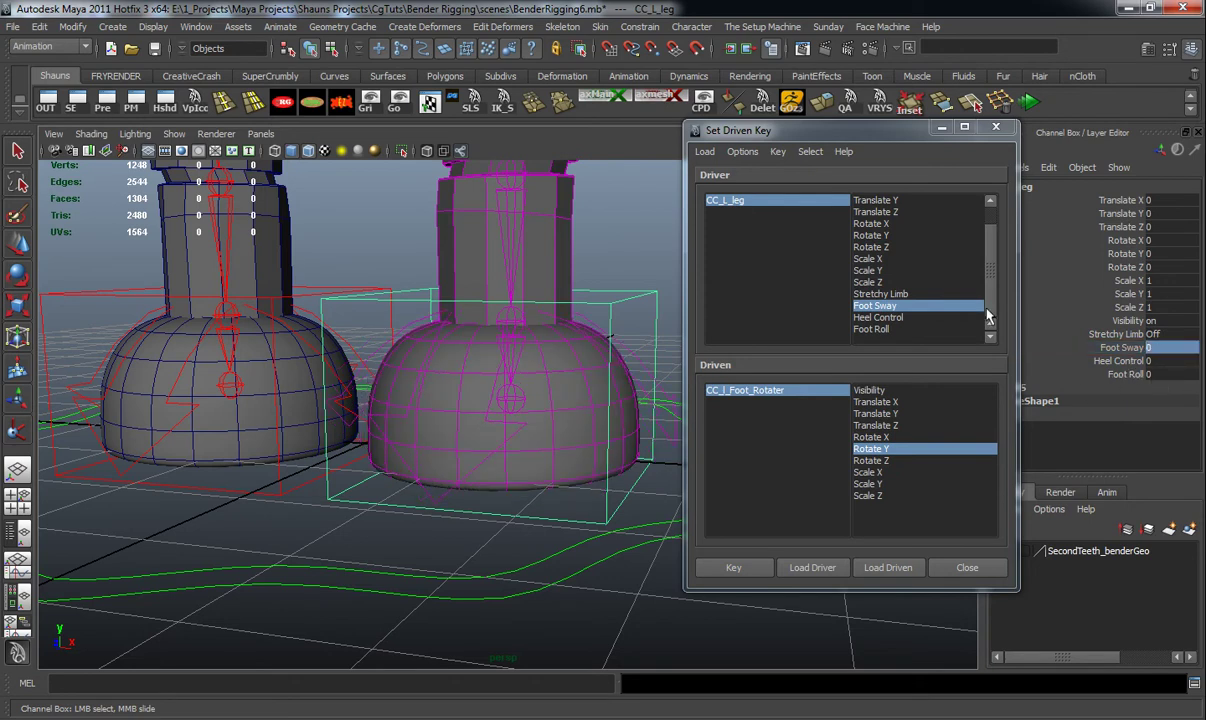
# Step: Choose Heel Control as the driver attribute, try turning the CC_L_leg box around Y, and undo the turn
pyautogui.click(738, 210)
pyautogui.click(893, 318)
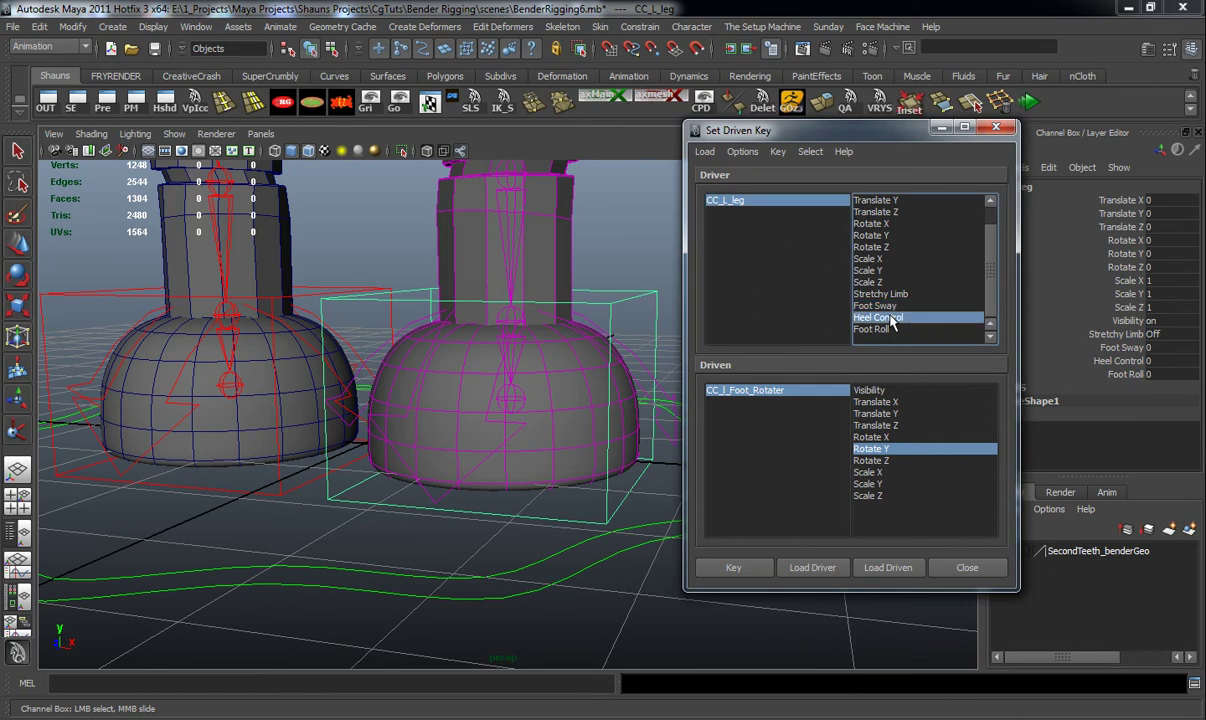
pyautogui.keyDown('alt'); pyautogui.moveTo(518, 394); pyautogui.dragTo(440, 423); pyautogui.keyUp('alt')
pyautogui.press('e')
pyautogui.keyDown('alt'); pyautogui.moveTo(233, 478); pyautogui.dragTo(238, 482); pyautogui.keyUp('alt')
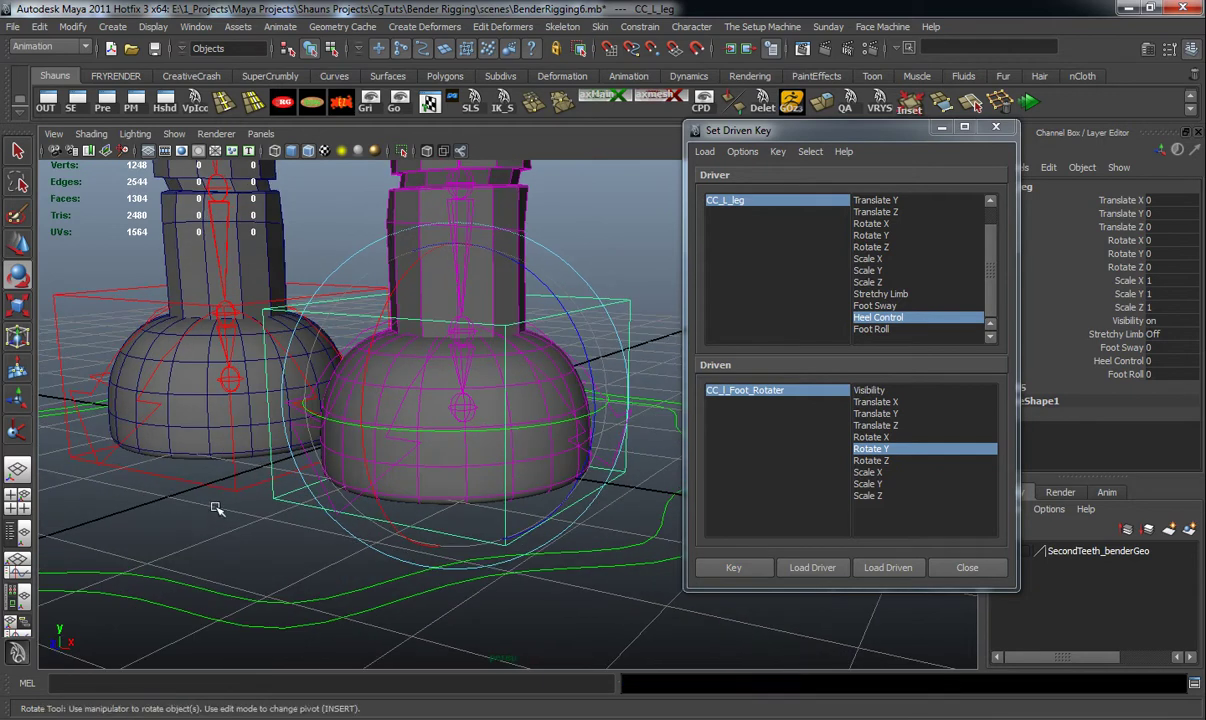
pyautogui.click(200, 492)
pyautogui.click(593, 492)
pyautogui.moveTo(415, 432); pyautogui.dragTo(445, 436)
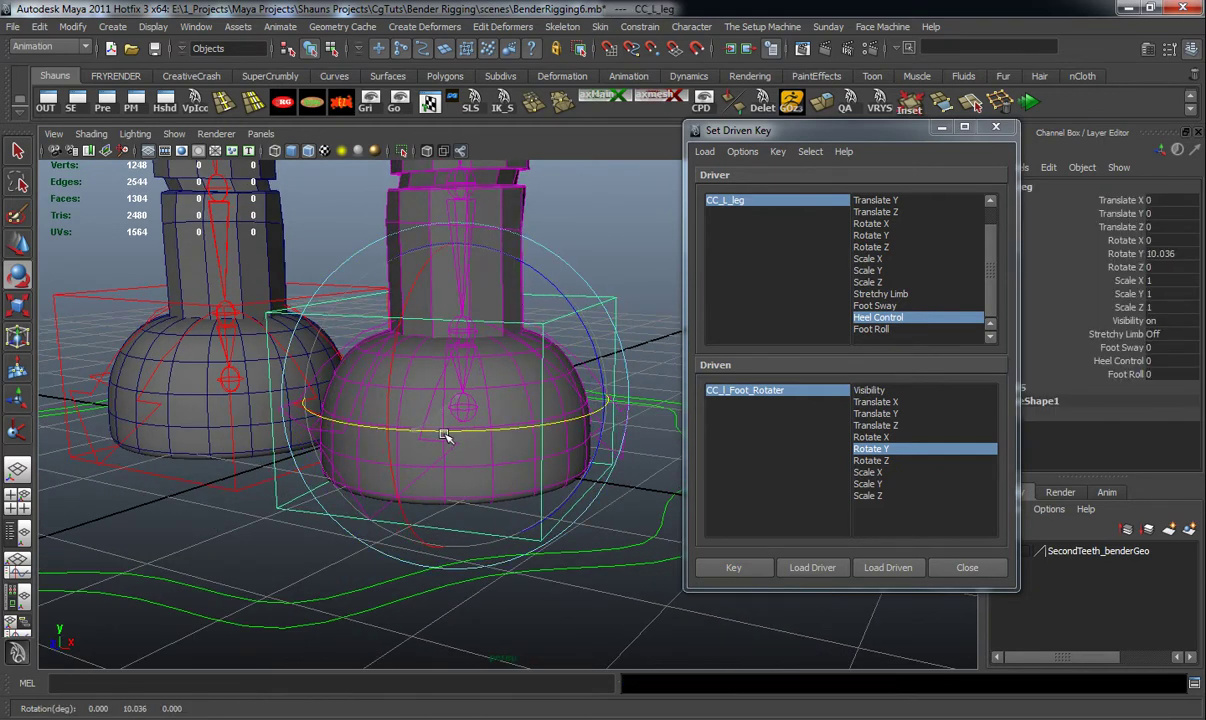
pyautogui.scroll(-5, 440, 437)
pyautogui.hotkey('ctrl', 'z')
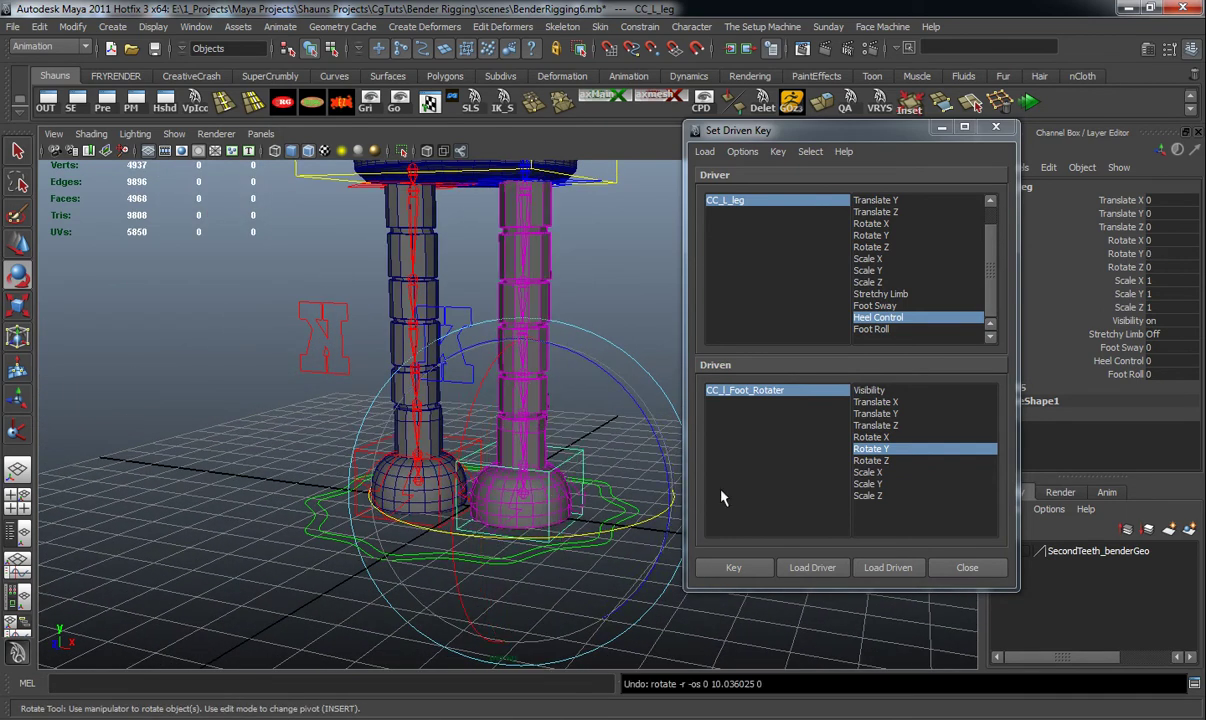
# Step: Load CC_L_leg as the driven object and key its Rotate Y at 0 against Heel Control at 0
pyautogui.click(880, 568)
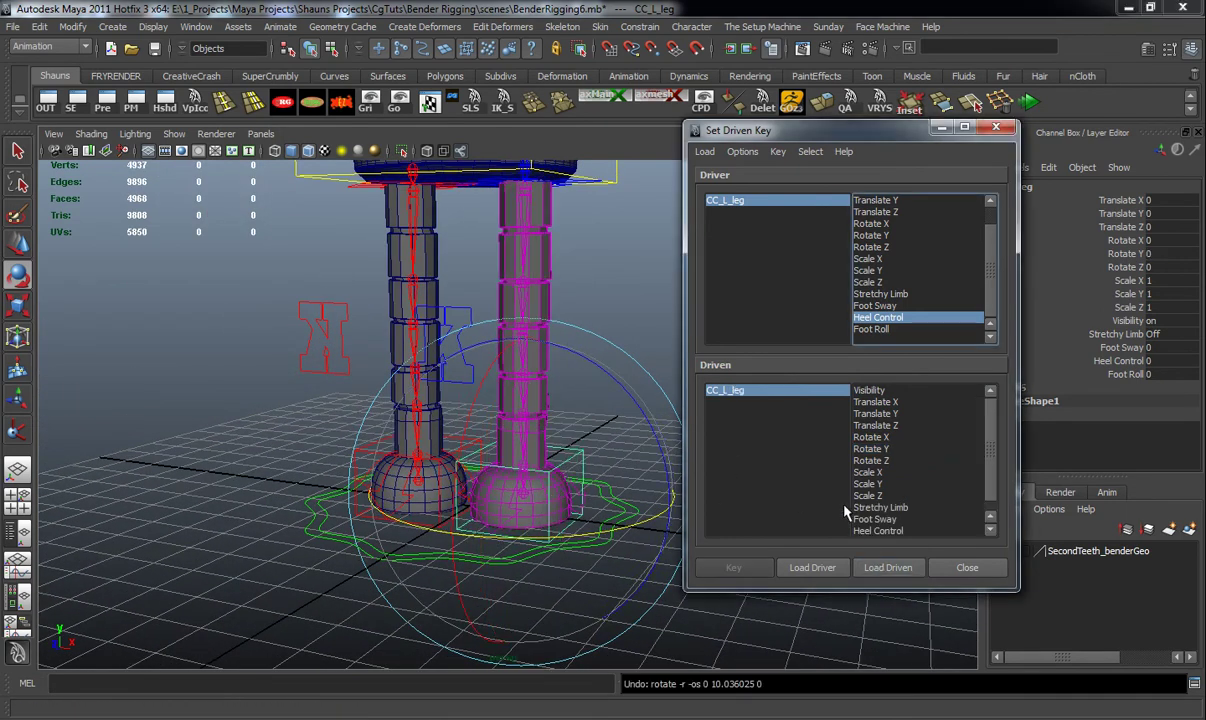
pyautogui.keyDown('alt'); pyautogui.moveTo(565, 508); pyautogui.dragTo(557, 471, button='middle'); pyautogui.keyUp('alt')
pyautogui.scroll(3, 550, 473)
pyautogui.moveTo(545, 475)
pyautogui.keyDown('alt'); pyautogui.mouseDown()
pyautogui.moveTo(508, 478)
pyautogui.moveTo(556, 466)
pyautogui.mouseUp(); pyautogui.keyUp('alt')
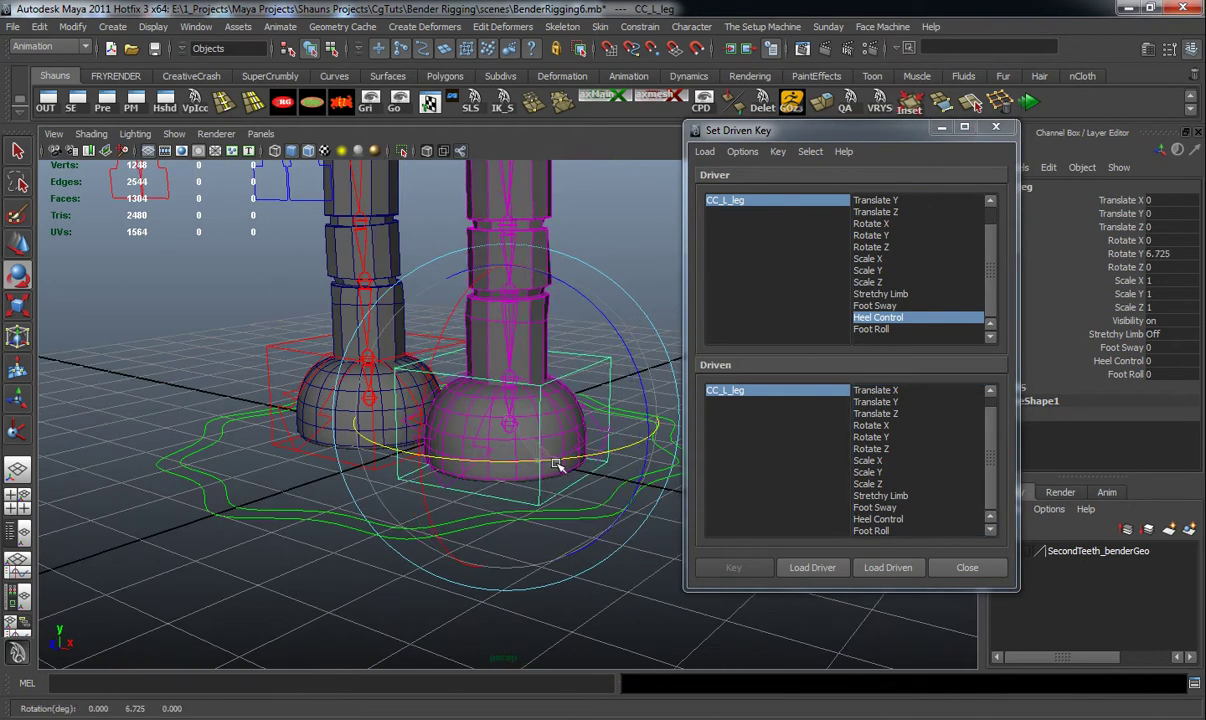
pyautogui.hotkey('ctrl', 'z')
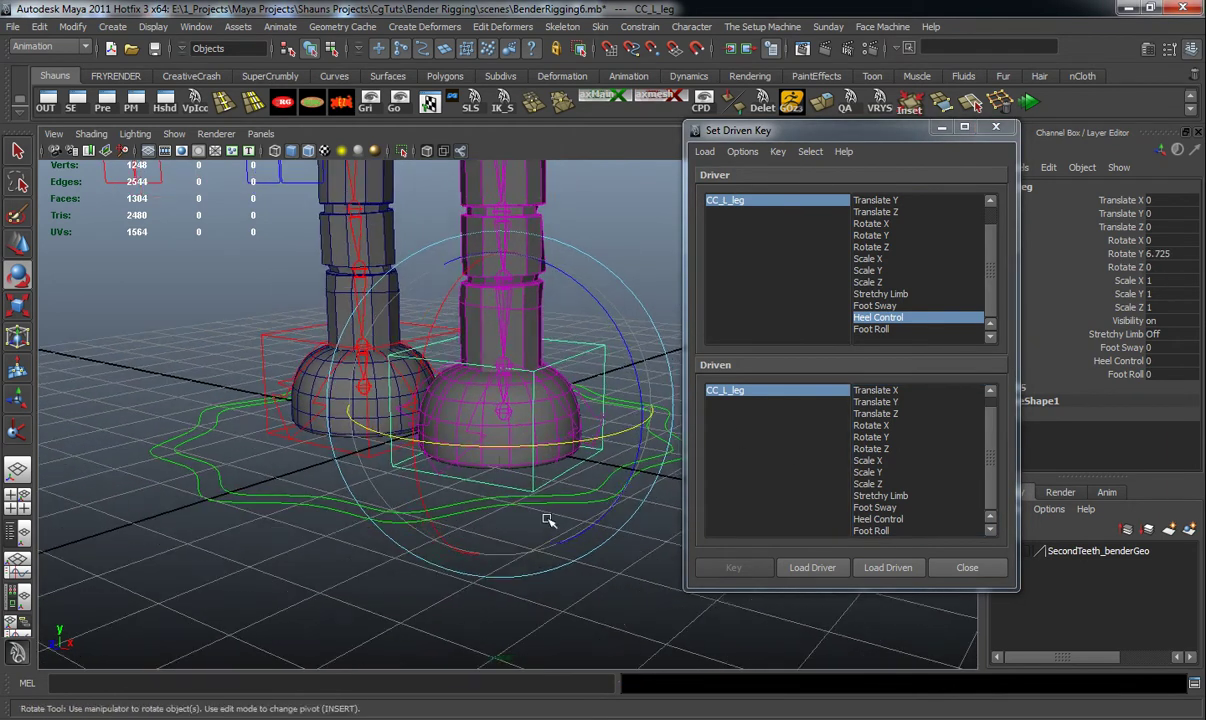
pyautogui.click(871, 438)
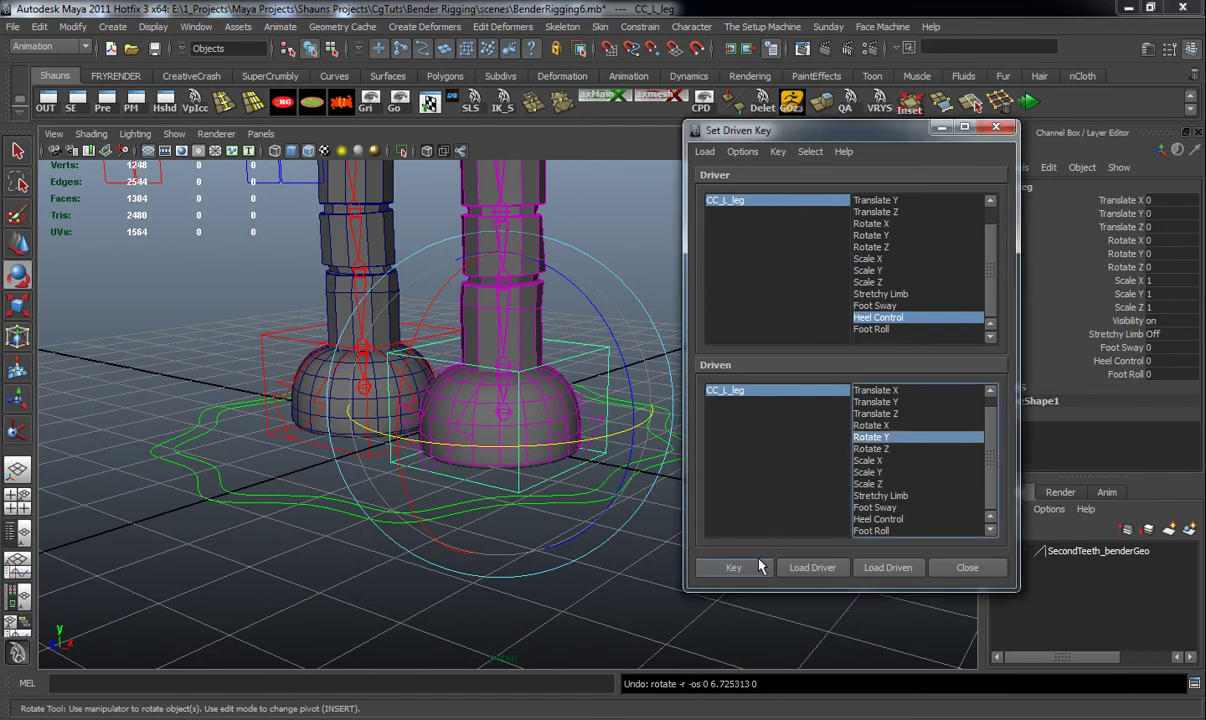
pyautogui.click(735, 567)
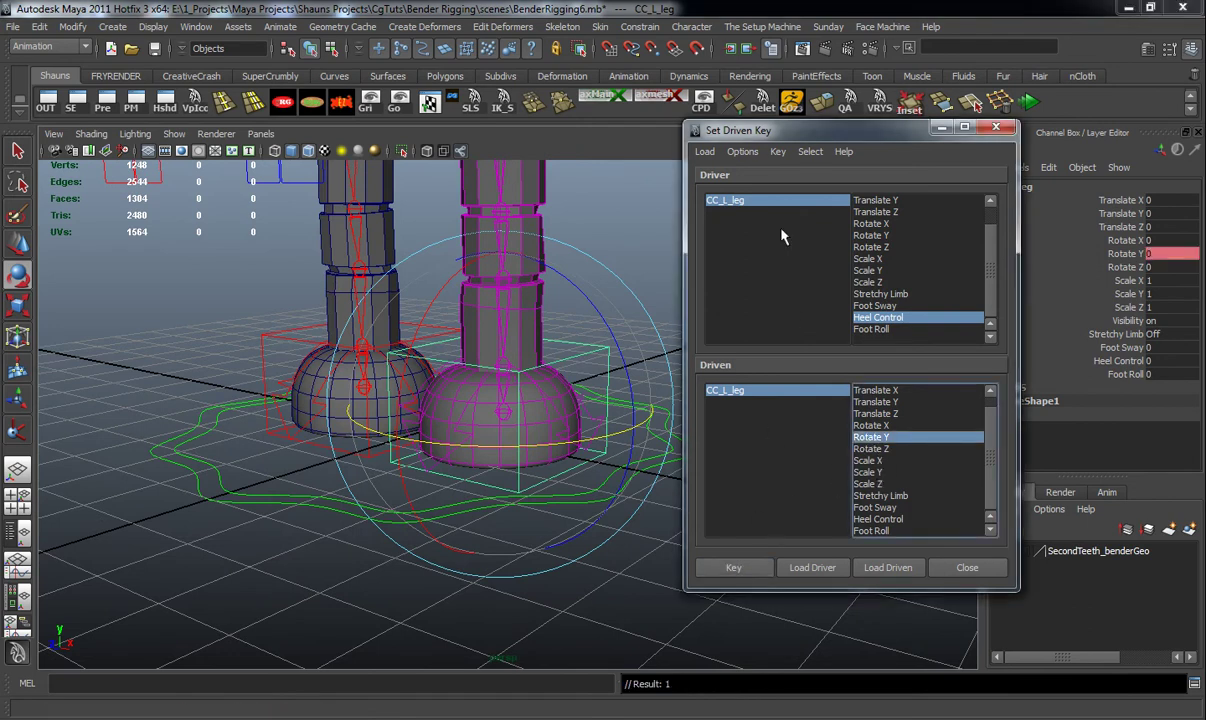
# Step: Set Heel Control to 10, turn the CC_L_leg box to a Rotate Y of about 8.84, and key the pair
pyautogui.click(1124, 361)
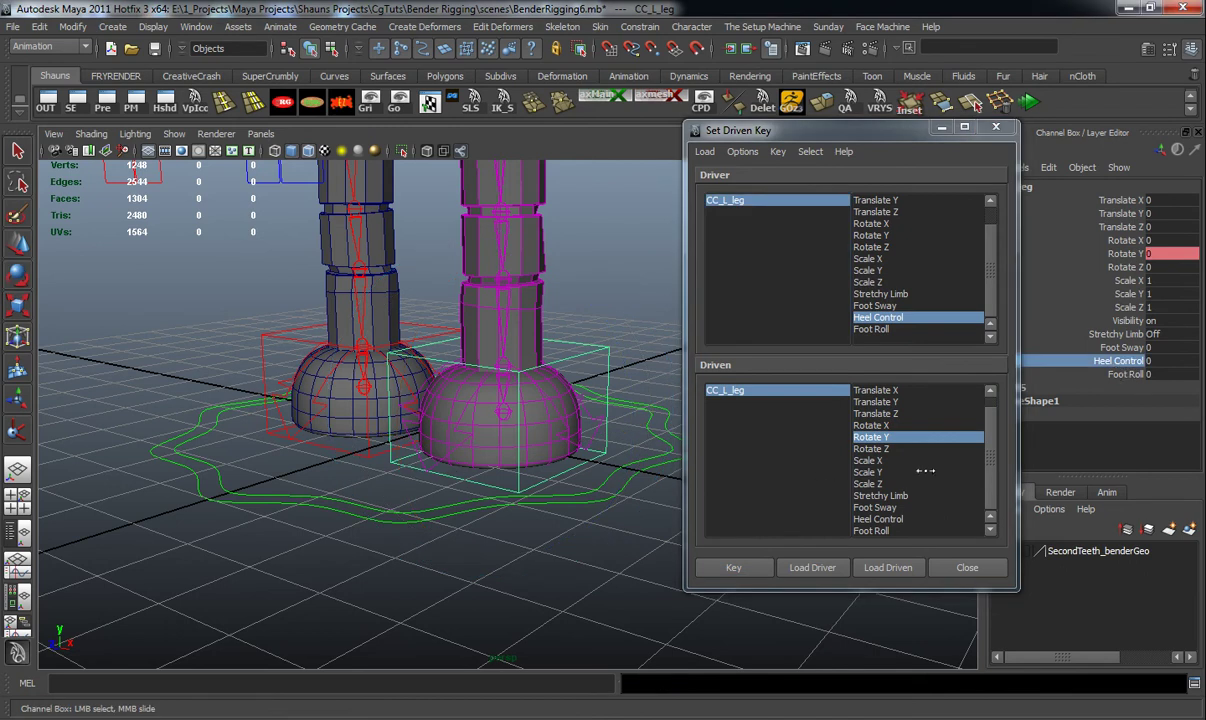
pyautogui.keyDown('alt'); pyautogui.moveTo(478, 530); pyautogui.dragTo(480, 526, button='middle'); pyautogui.keyUp('alt')
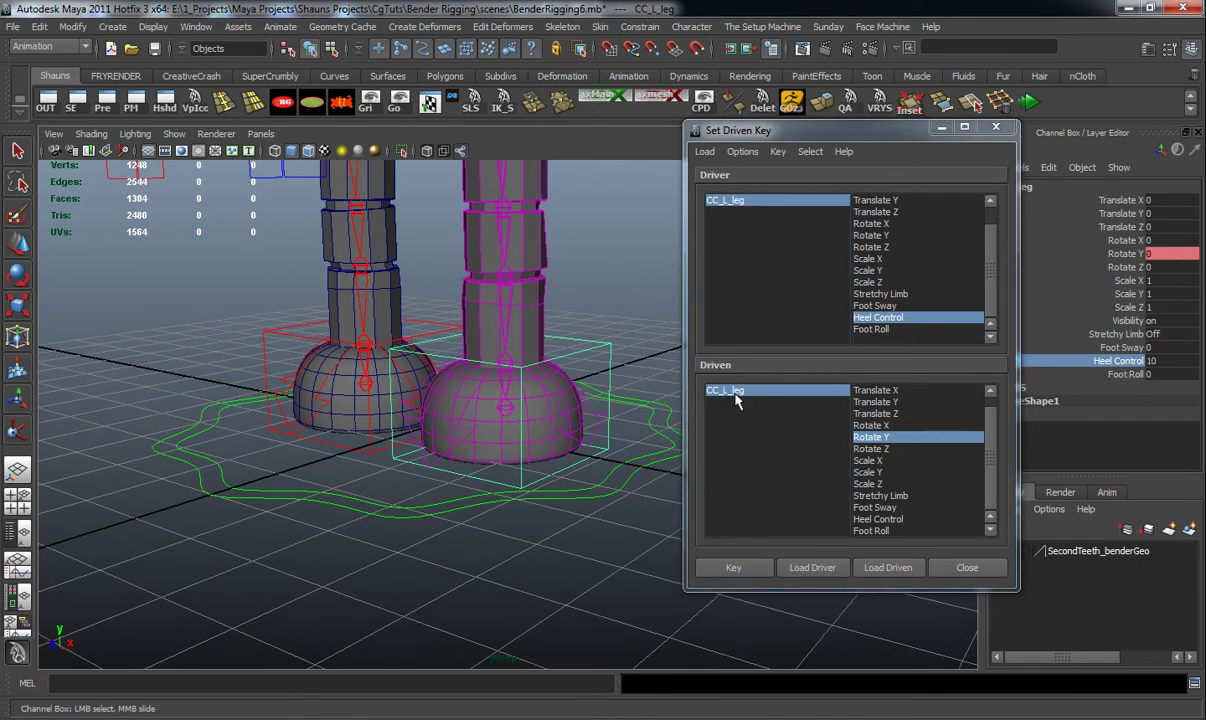
pyautogui.scroll(4, 503, 475)
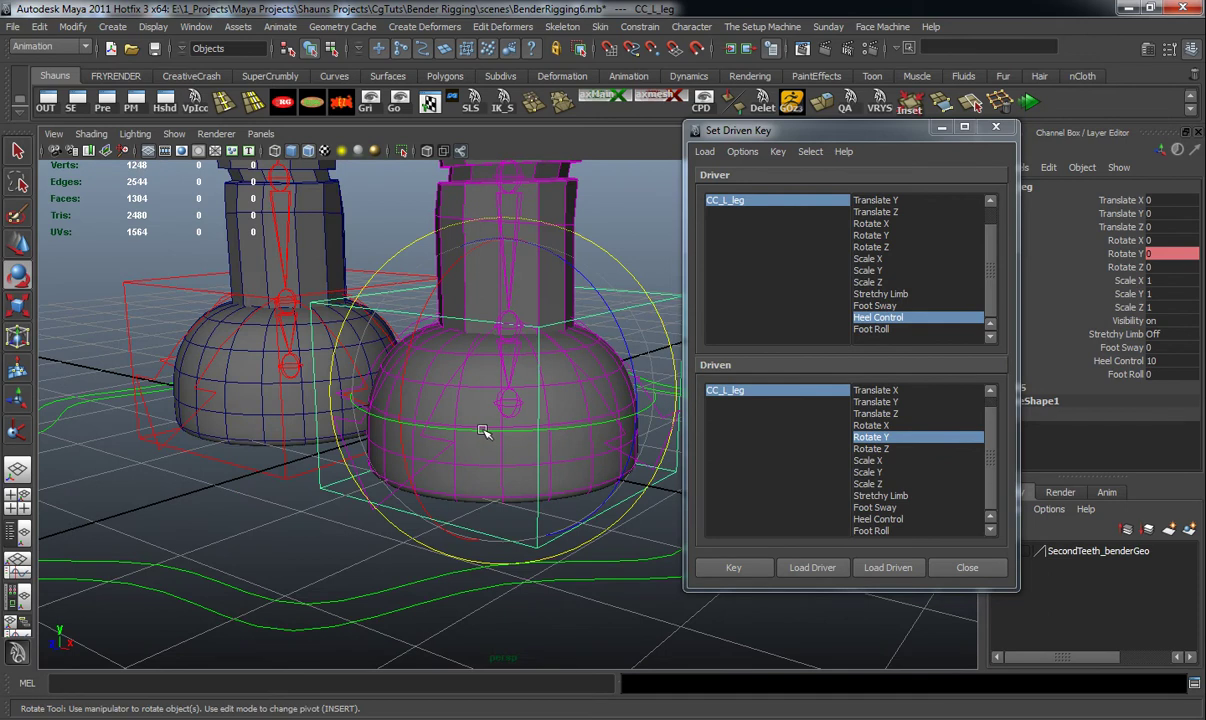
pyautogui.moveTo(482, 431); pyautogui.dragTo(512, 430)
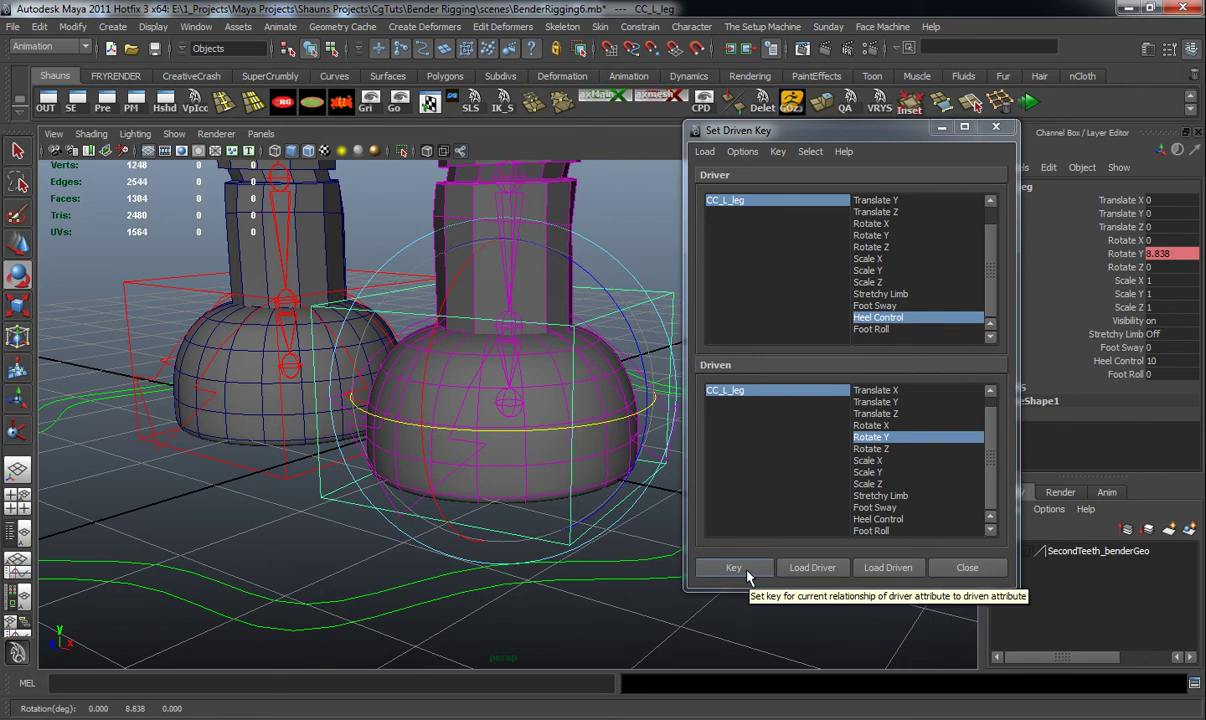
pyautogui.click(735, 568)
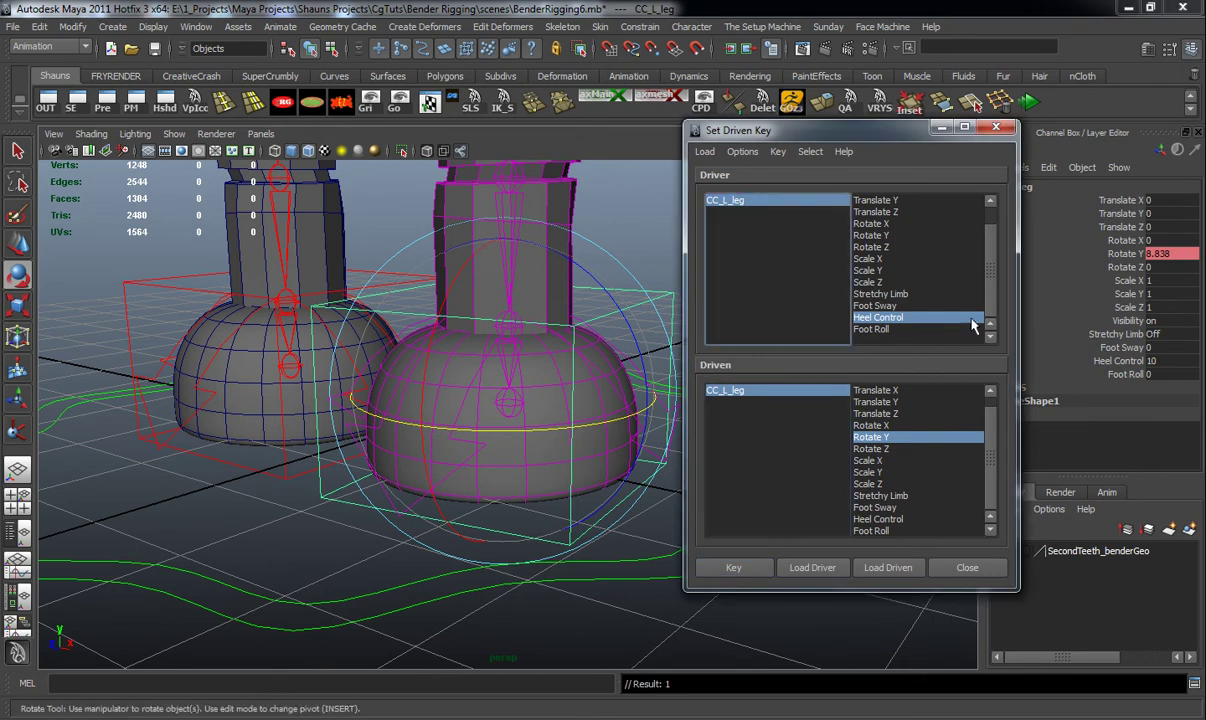
# Step: Set Heel Control to -10, turn the CC_L_leg box to a Rotate Y of about -16.54, and key the pair
pyautogui.click(1118, 361)
pyautogui.moveTo(610, 409); pyautogui.dragTo(150, 455, button='middle')
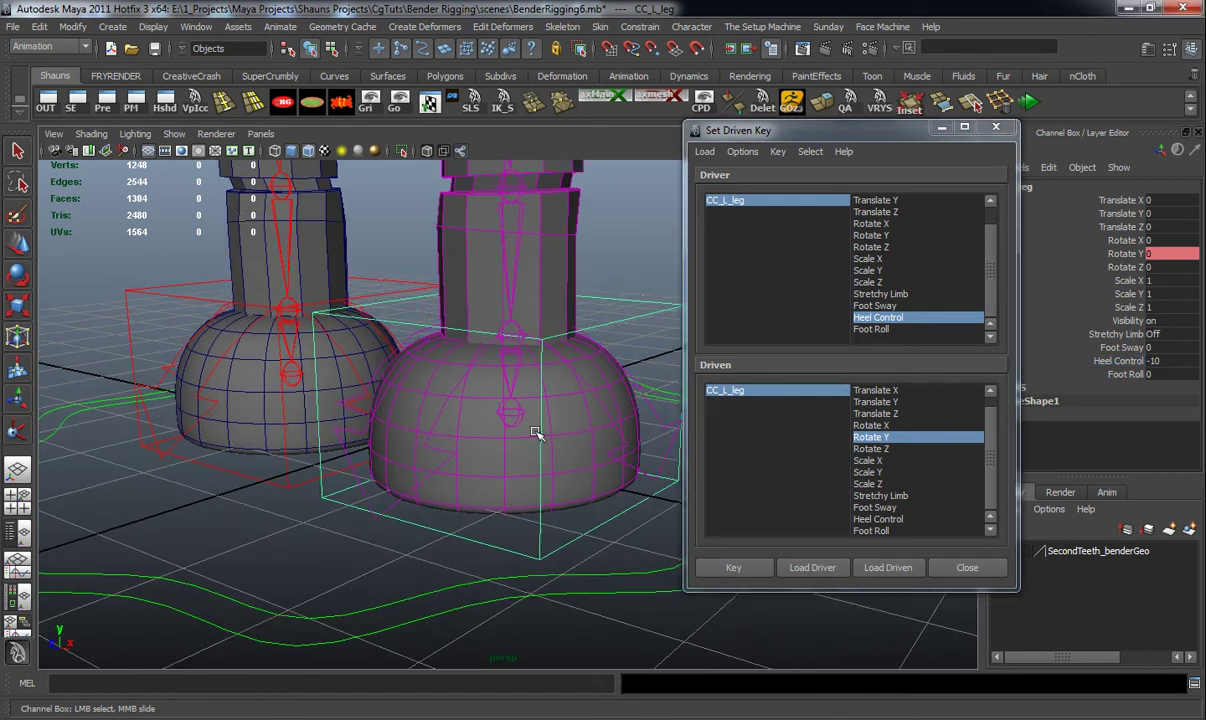
pyautogui.press('e')
pyautogui.moveTo(584, 431); pyautogui.dragTo(551, 442)
pyautogui.keyDown('alt'); pyautogui.moveTo(498, 467); pyautogui.dragTo(517, 461); pyautogui.keyUp('alt')
pyautogui.click(750, 570)
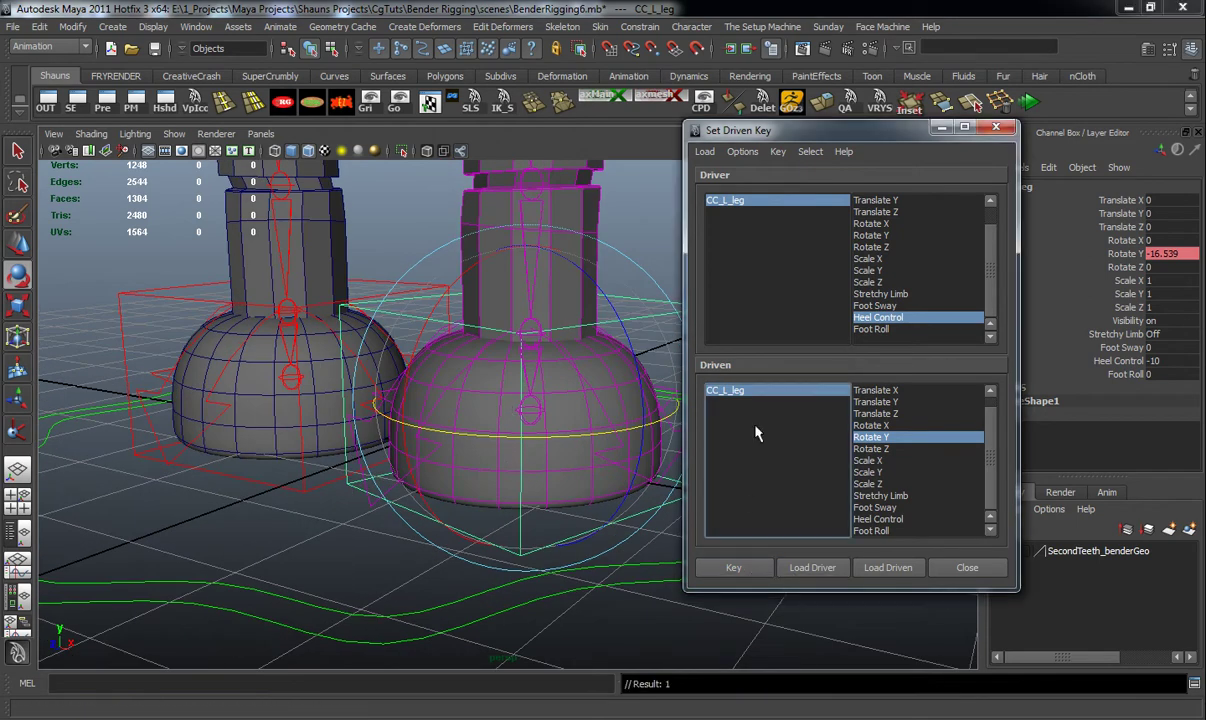
# Step: Test the heel turn by sweeping CC_L_leg's Heel Control toward its upper limit, and reset the attribute to 0
pyautogui.click(737, 201)
pyautogui.click(1121, 363)
pyautogui.moveTo(490, 446); pyautogui.dragTo(837, 436, button='middle')
pyautogui.doubleClick(1175, 362)
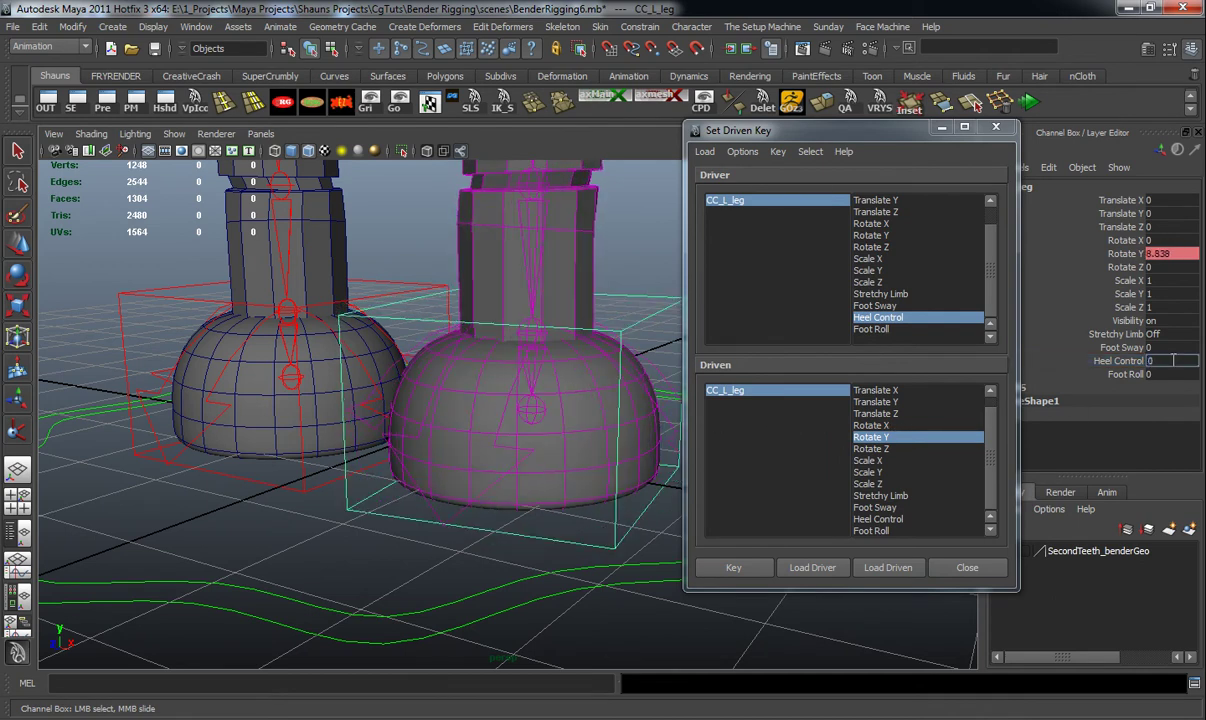
pyautogui.write('0')
pyautogui.press('Return')
# Step: Try rolling the CC_l_Foot_Rotater control around X, restore its rest rotation, and load it as the driven object
pyautogui.keyDown('alt'); pyautogui.moveTo(530, 408); pyautogui.dragTo(430, 415); pyautogui.keyUp('alt')
pyautogui.click(265, 528)
pyautogui.keyDown('alt'); pyautogui.moveTo(265, 528); pyautogui.dragTo(409, 490); pyautogui.keyUp('alt')
pyautogui.click(393, 478)
pyautogui.press('e')
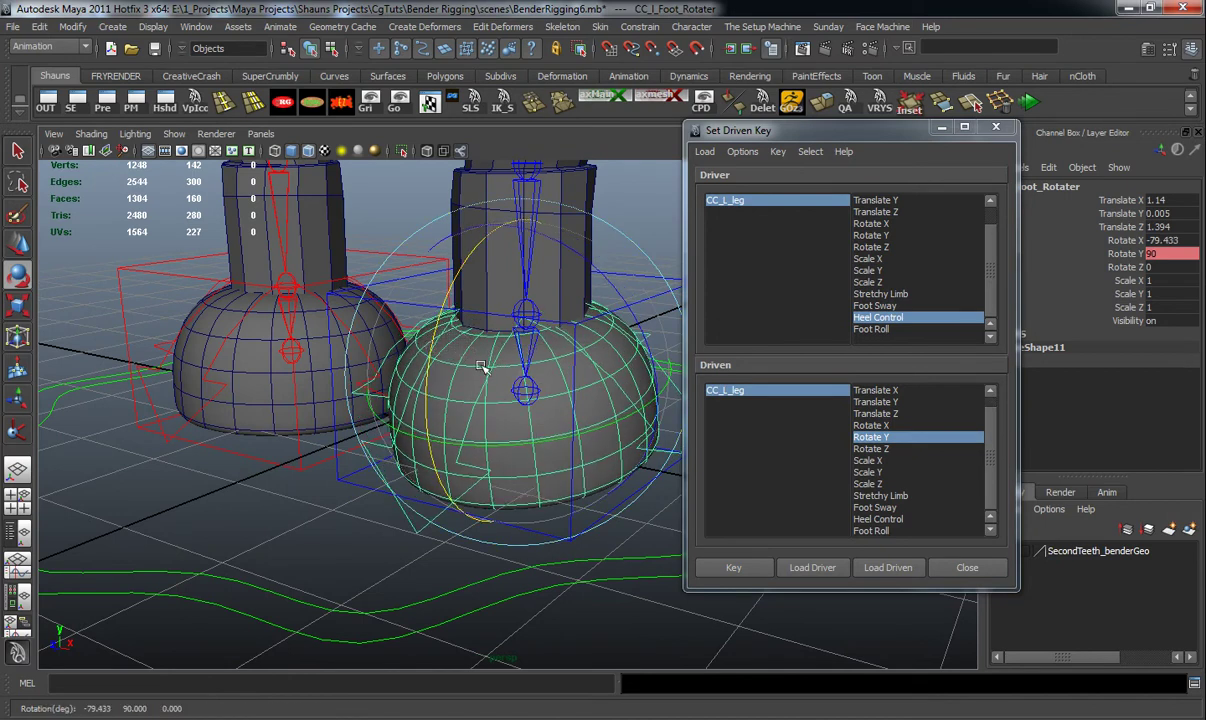
pyautogui.moveTo(481, 367); pyautogui.dragTo(486, 398)
pyautogui.press('q')
pyautogui.click(868, 568)
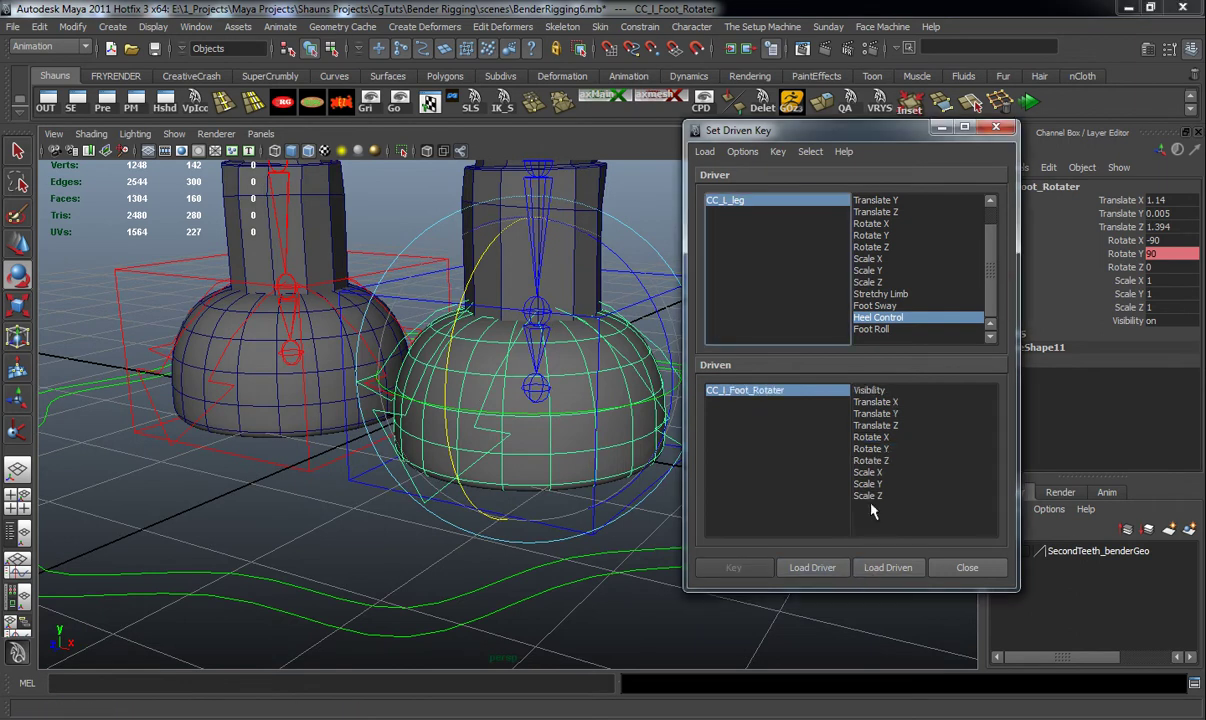
# Step: Choose Foot Roll as the driver attribute, try rolling the foot rotater around X, and undo the rotation
pyautogui.click(869, 330)
pyautogui.keyDown('alt'); pyautogui.moveTo(545, 355); pyautogui.dragTo(531, 360, button='middle'); pyautogui.keyUp('alt')
pyautogui.moveTo(465, 272); pyautogui.dragTo(439, 303)
pyautogui.hotkey('ctrl', 'z')
pyautogui.hotkey('ctrl', 'z')
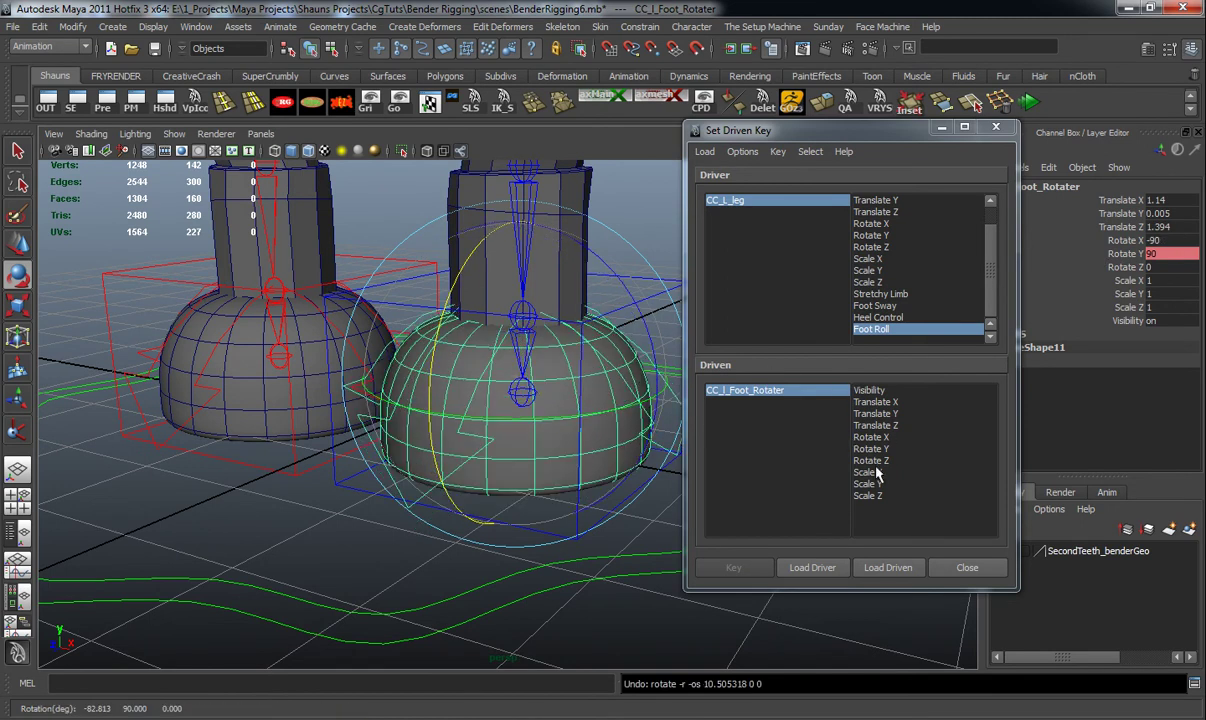
# Step: Key CC_l_Foot_Rotater's Rotate X against Foot Roll at rest, and again at about -80.05 with CC_L_leg's Foot Roll at 10
pyautogui.click(872, 438)
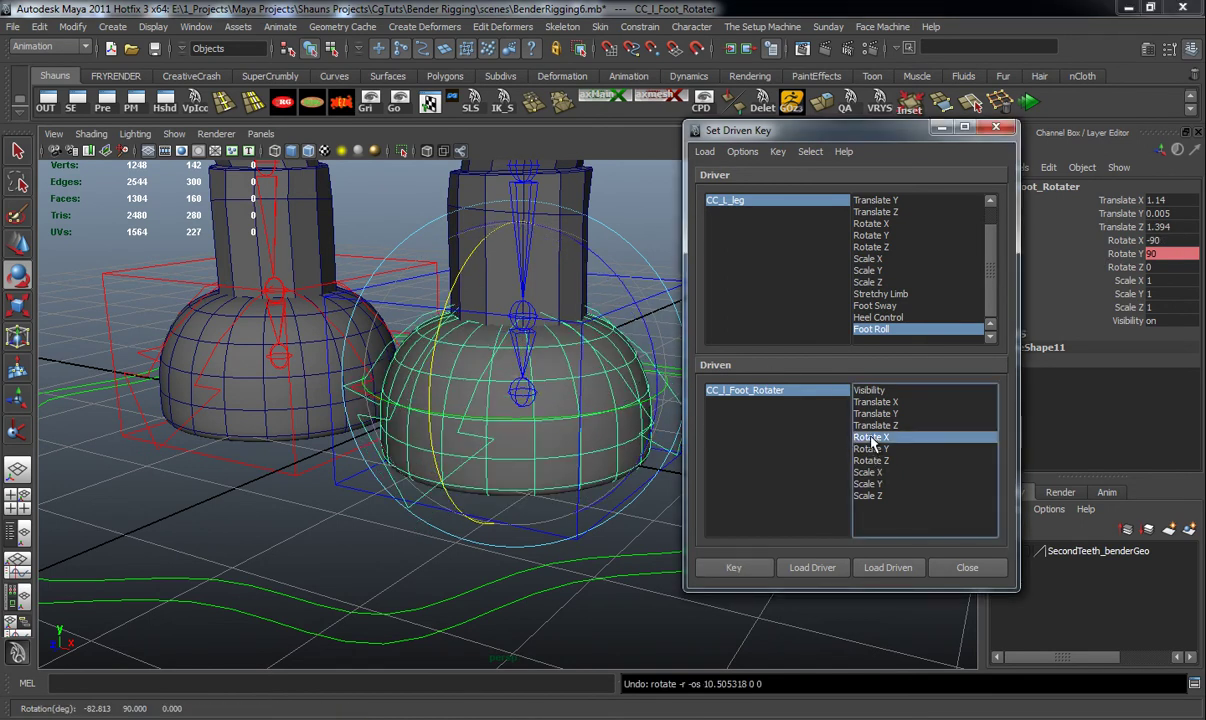
pyautogui.click(757, 568)
pyautogui.click(725, 201)
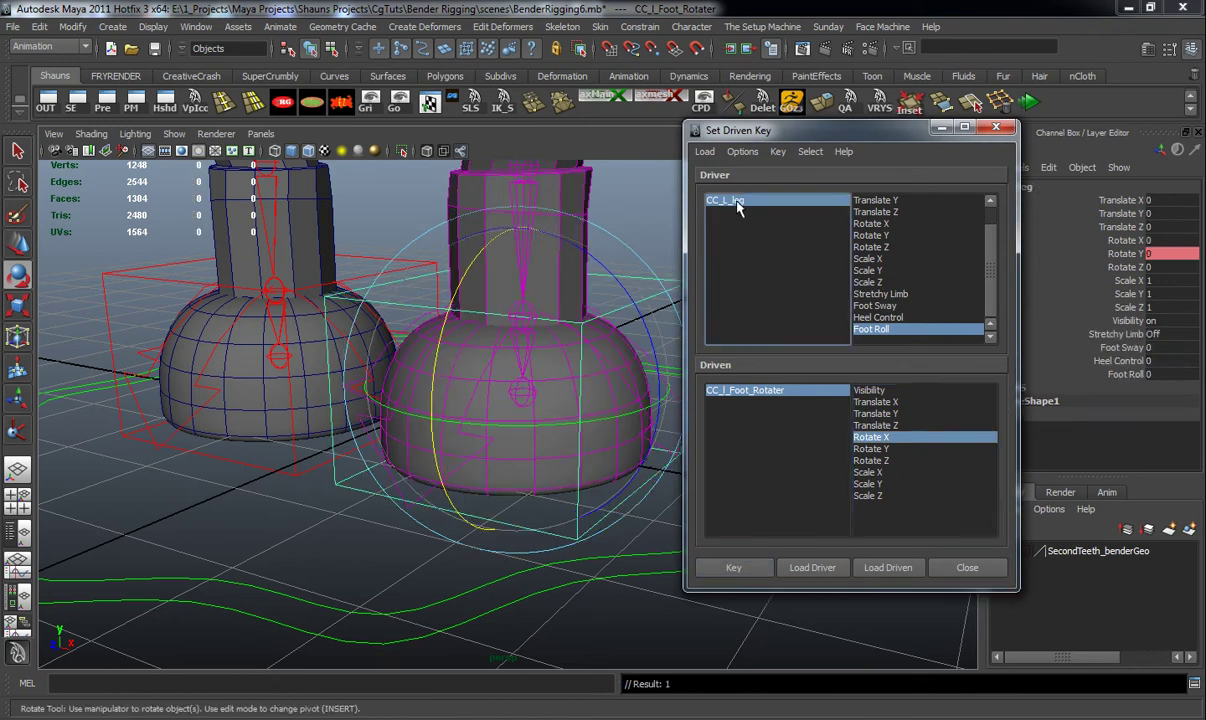
pyautogui.click(1125, 374)
pyautogui.moveTo(1025, 355); pyautogui.dragTo(903, 413, button='middle')
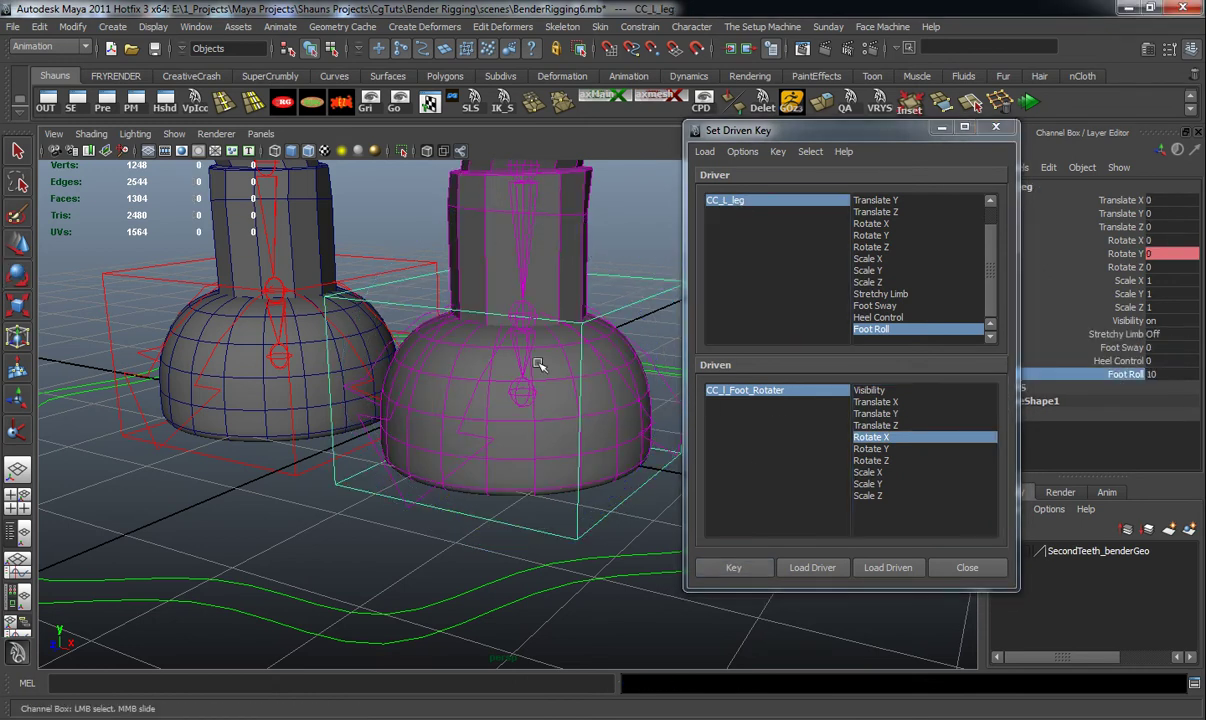
pyautogui.press('e')
pyautogui.moveTo(456, 283); pyautogui.dragTo(452, 304)
pyautogui.hotkey('ctrl', 'z')
pyautogui.click(742, 392)
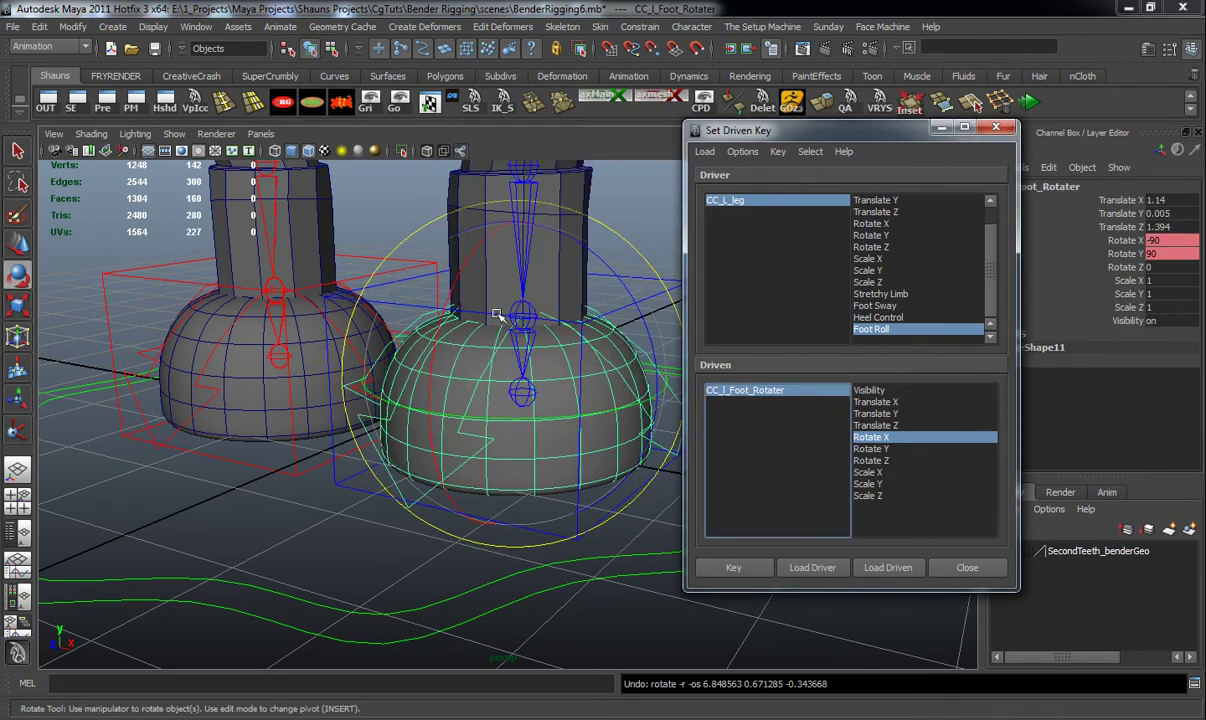
pyautogui.moveTo(461, 279); pyautogui.dragTo(462, 322)
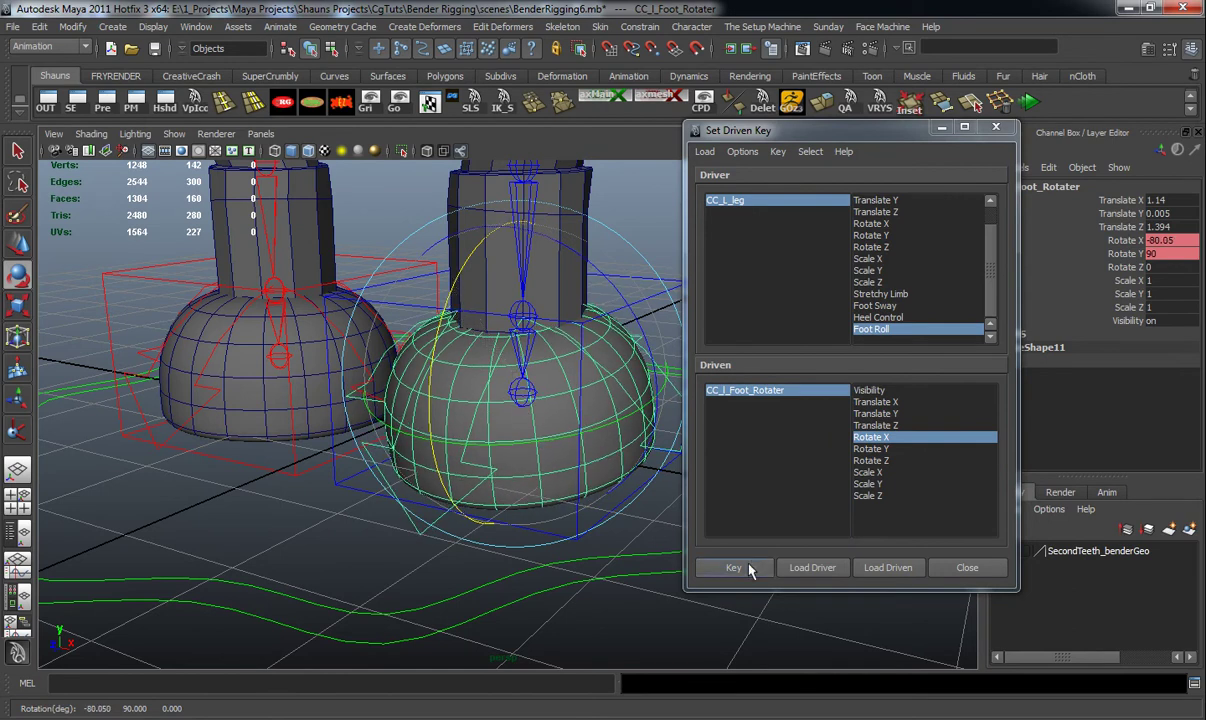
pyautogui.click(745, 568)
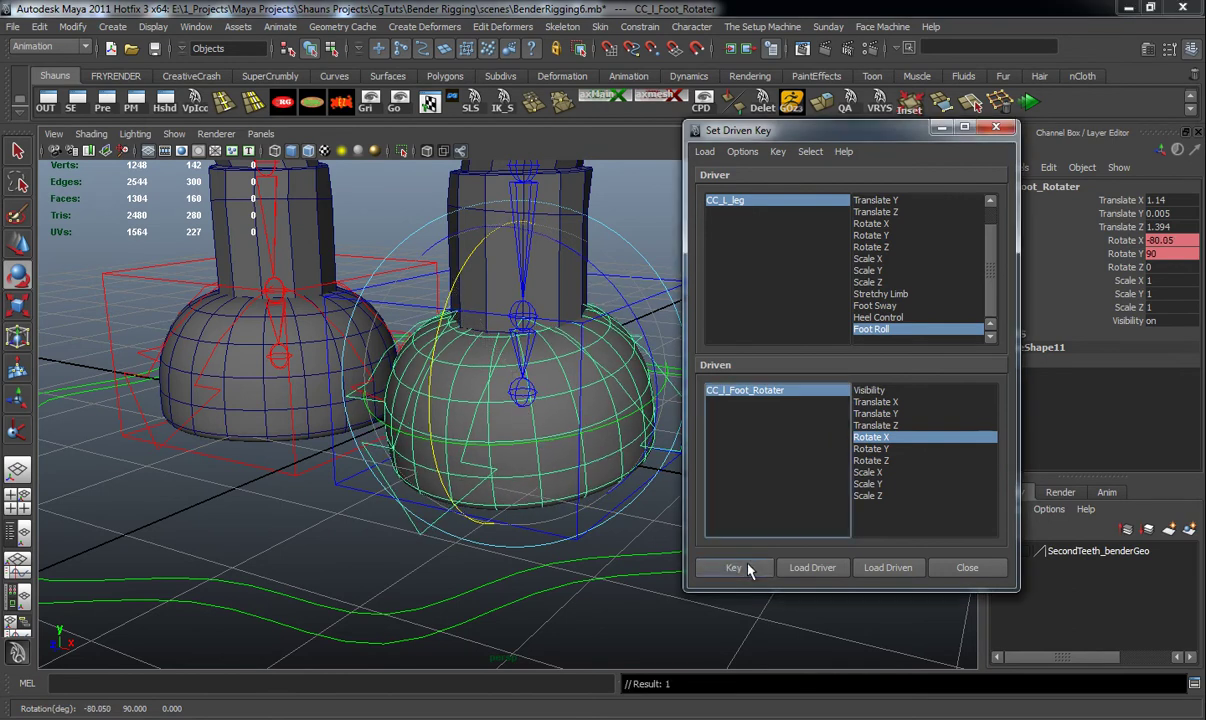
# Step: Set CC_L_leg's Foot Roll to -10, roll CC_l_Foot_Rotater to a Rotate X of about -99.83, and key the pair
pyautogui.click(728, 202)
pyautogui.click(1120, 374)
pyautogui.moveTo(337, 450); pyautogui.dragTo(198, 450, button='middle')
pyautogui.click(744, 390)
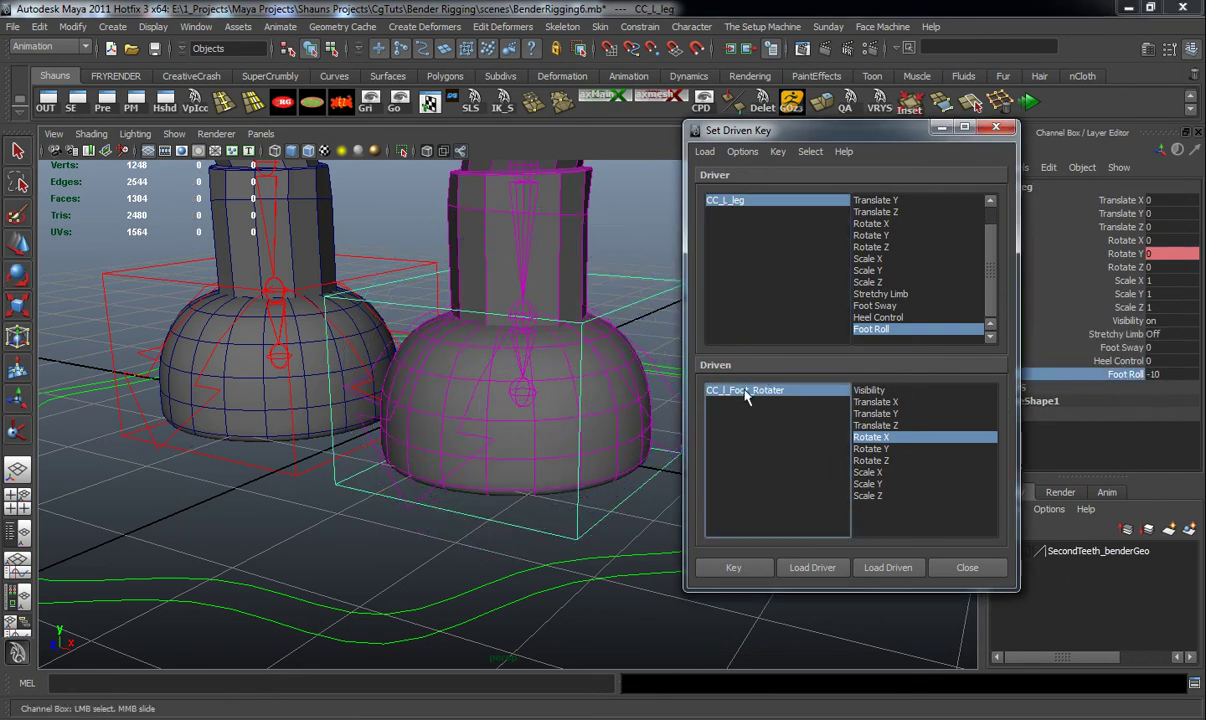
pyautogui.keyDown('alt'); pyautogui.moveTo(446, 358); pyautogui.dragTo(452, 368); pyautogui.keyUp('alt')
pyautogui.press('e')
pyautogui.moveTo(421, 301); pyautogui.dragTo(457, 347)
pyautogui.click(733, 567)
# Step: Test the left foot roll by sweeping CC_L_leg's Foot Roll through its range, and reset the attribute to 0
pyautogui.moveTo(826, 136); pyautogui.dragTo(812, 568)
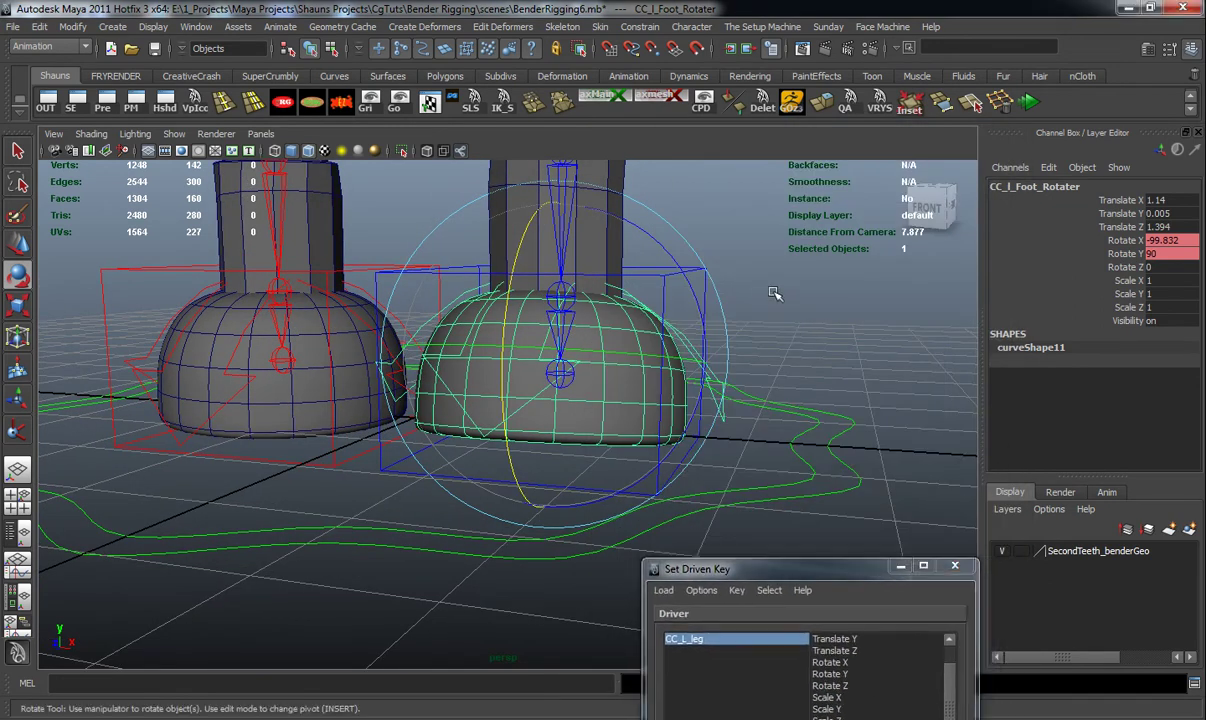
pyautogui.click(701, 268)
pyautogui.click(702, 268)
pyautogui.click(1117, 374)
pyautogui.moveTo(741, 389); pyautogui.dragTo(966, 398, button='middle')
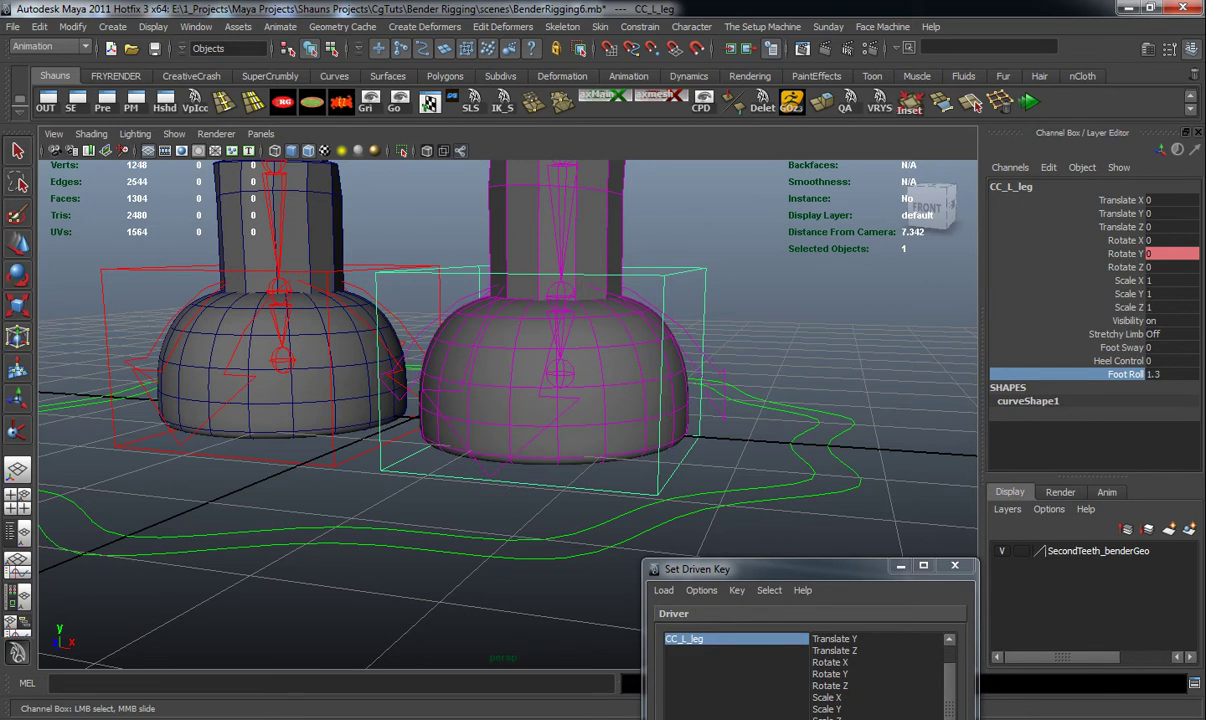
pyautogui.click(1159, 375)
pyautogui.write('0')
pyautogui.press('Return')
# Step: Load CC_R_leg as the driver and CC_R_foot_Rotater as the driven object for the set driven keys
pyautogui.moveTo(808, 575); pyautogui.dragTo(843, 131)
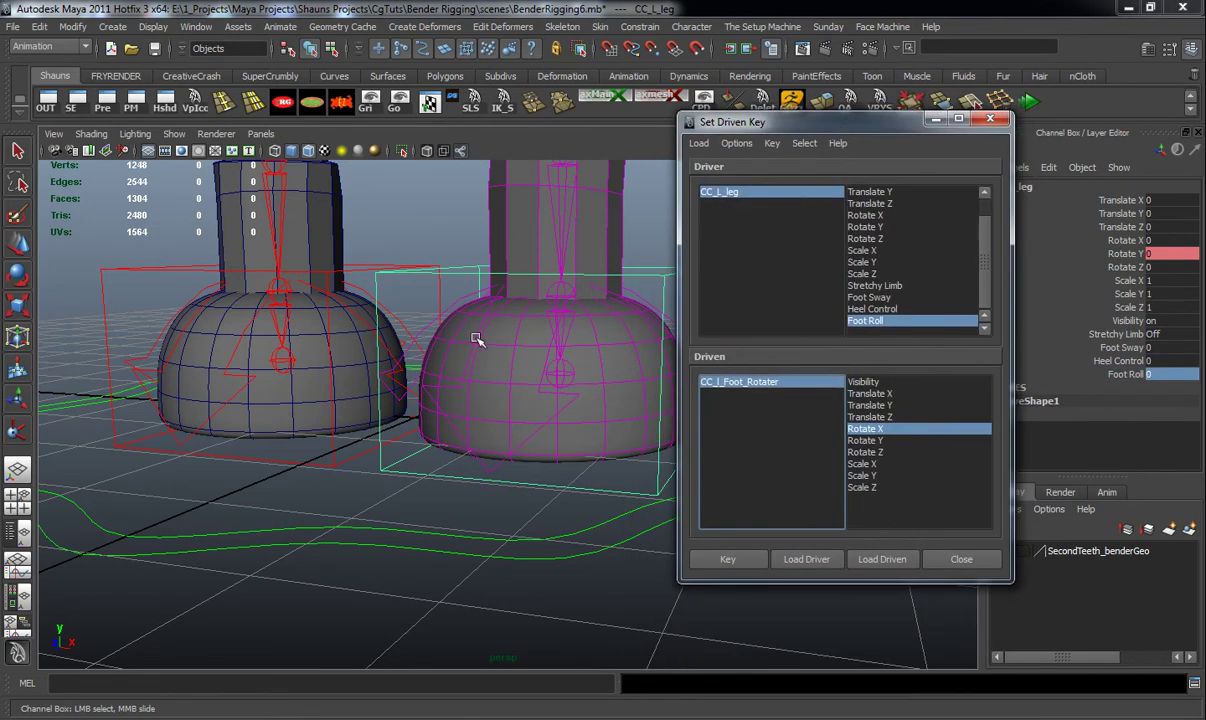
pyautogui.keyDown('alt'); pyautogui.moveTo(355, 332); pyautogui.dragTo(313, 344); pyautogui.keyUp('alt')
pyautogui.click(426, 291)
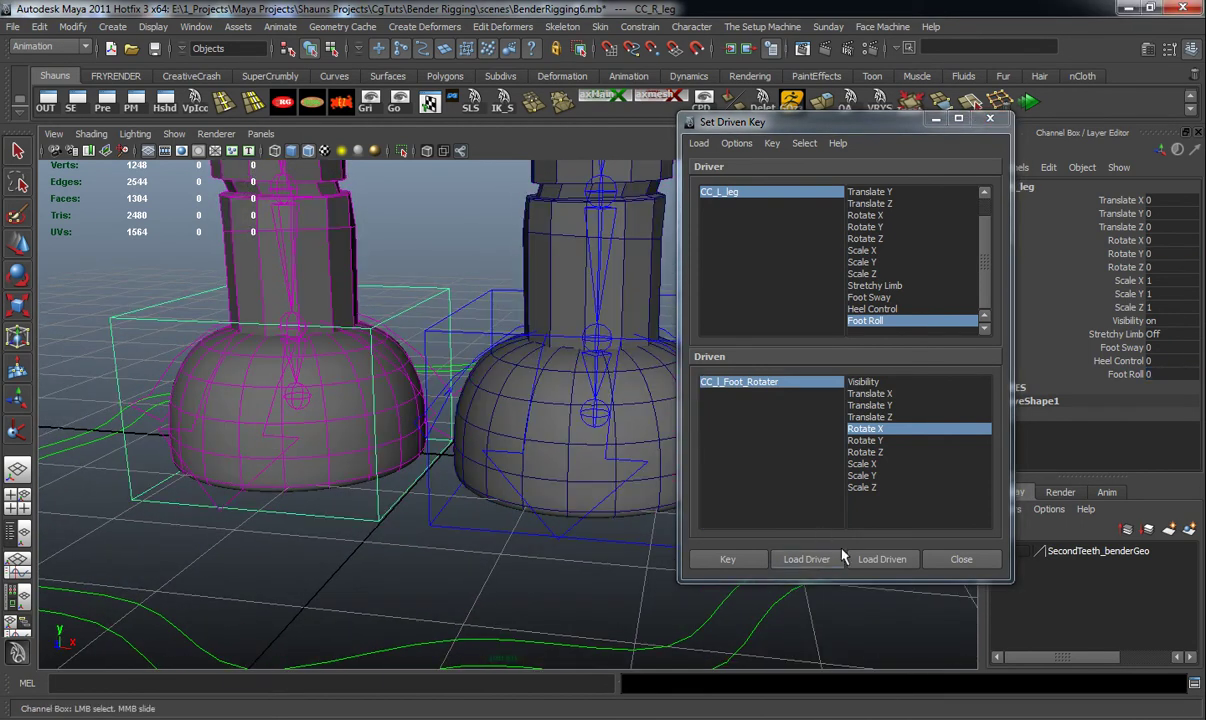
pyautogui.click(806, 559)
pyautogui.moveTo(377, 444)
pyautogui.keyDown('alt'); pyautogui.mouseDown()
pyautogui.moveTo(417, 417)
pyautogui.moveTo(392, 428)
pyautogui.mouseUp(); pyautogui.keyUp('alt')
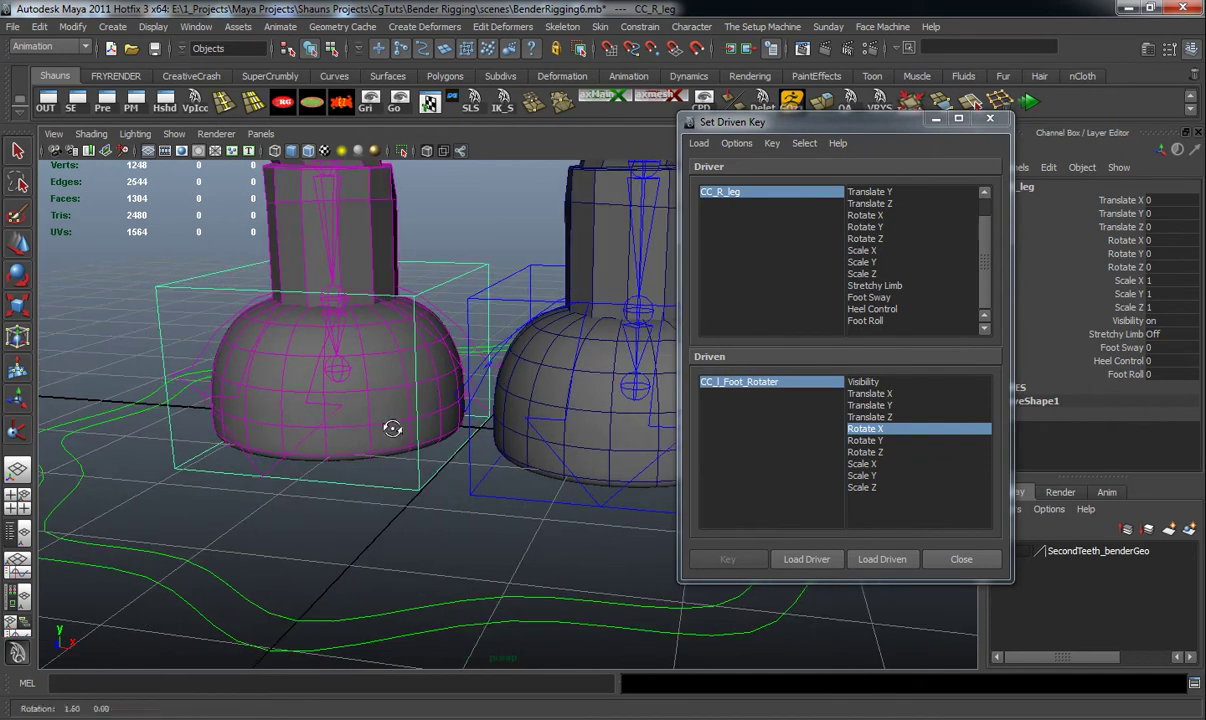
pyautogui.click(273, 467)
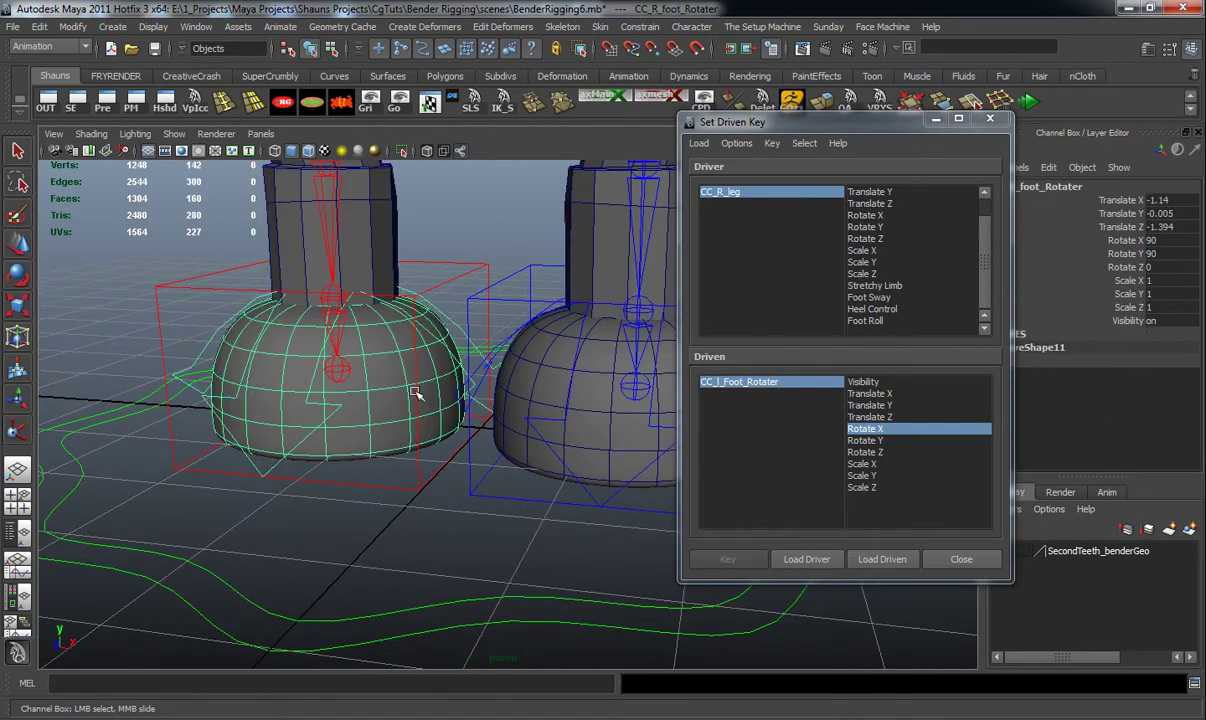
pyautogui.click(866, 559)
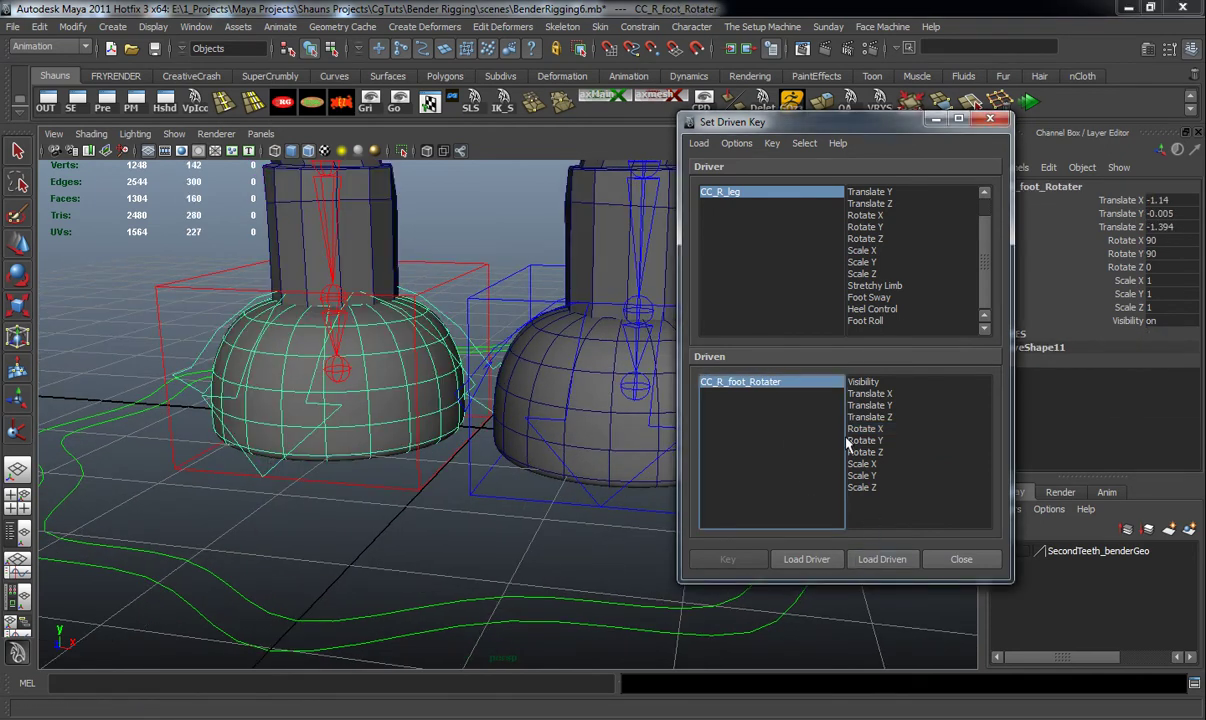
# Step: Choose Foot Sway as the driver attribute, try swaying CC_R_foot_Rotater and undo it, and key its Rotate Y at rest
pyautogui.click(879, 298)
pyautogui.keyDown('alt'); pyautogui.moveTo(466, 420); pyautogui.dragTo(478, 422); pyautogui.keyUp('alt')
pyautogui.press('e')
pyautogui.moveTo(486, 287); pyautogui.dragTo(459, 272)
pyautogui.hotkey('ctrl', 'z')
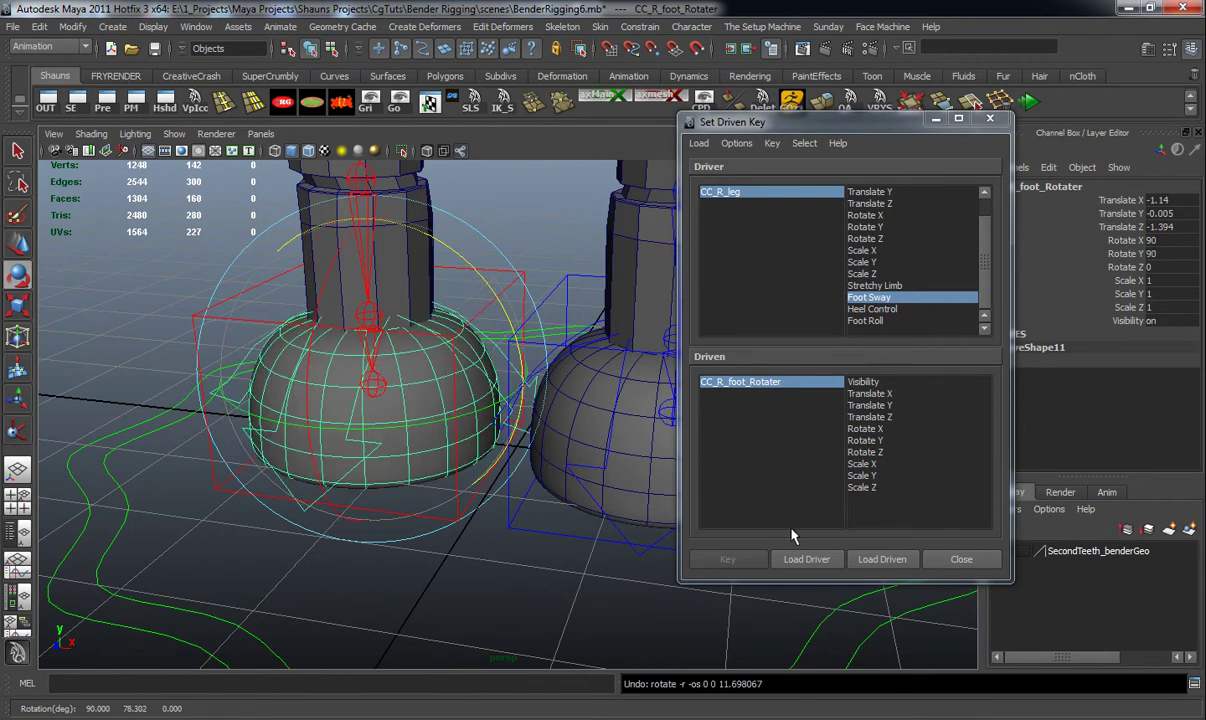
pyautogui.click(866, 441)
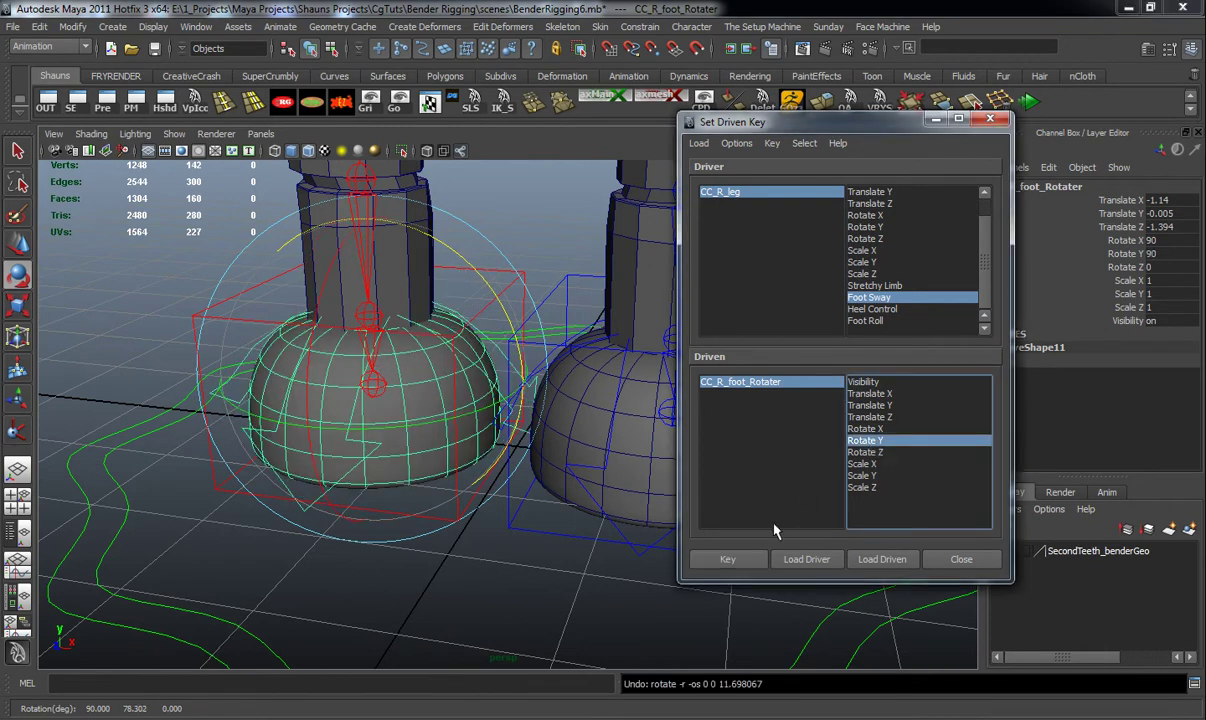
pyautogui.click(748, 560)
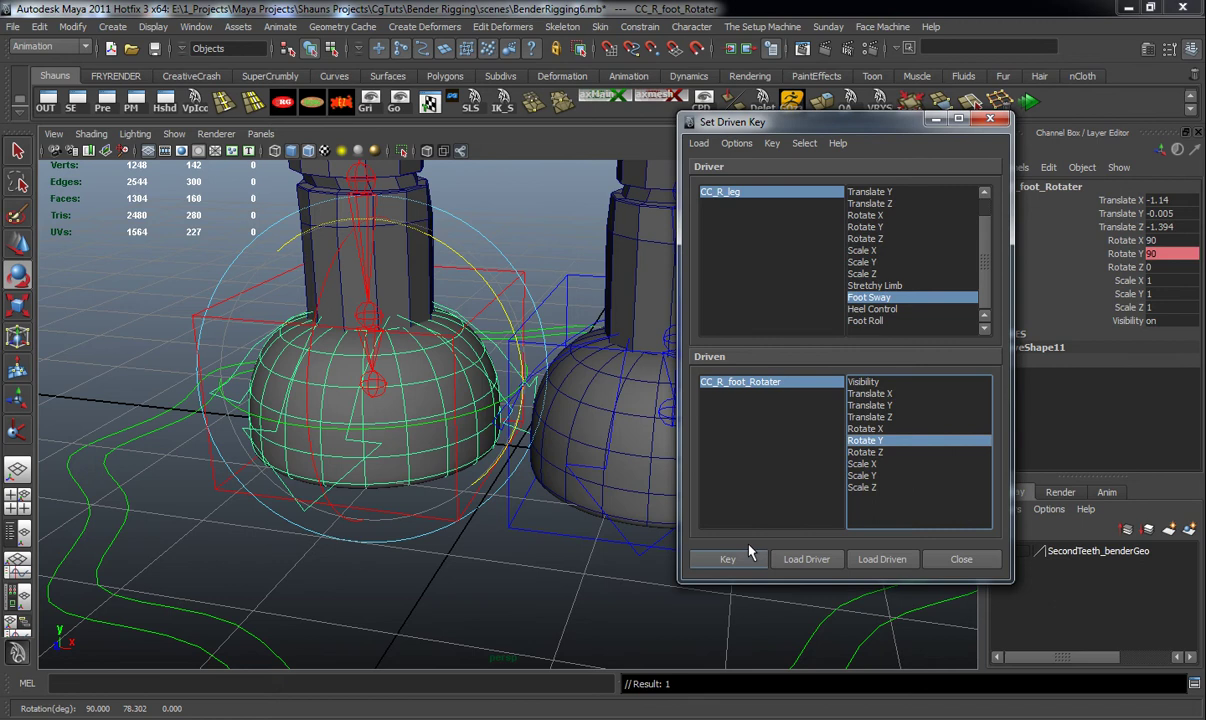
# Step: Set CC_R_leg's Foot Sway to 10, rotate CC_R_foot_Rotater to a Rotate Y of about 96.66, and key the pair
pyautogui.click(712, 192)
pyautogui.click(1121, 349)
pyautogui.moveTo(385, 373); pyautogui.dragTo(857, 373, button='middle')
pyautogui.keyDown('alt'); pyautogui.moveTo(473, 382); pyautogui.dragTo(476, 382); pyautogui.keyUp('alt')
pyautogui.press('e')
pyautogui.moveTo(476, 280); pyautogui.dragTo(370, 555)
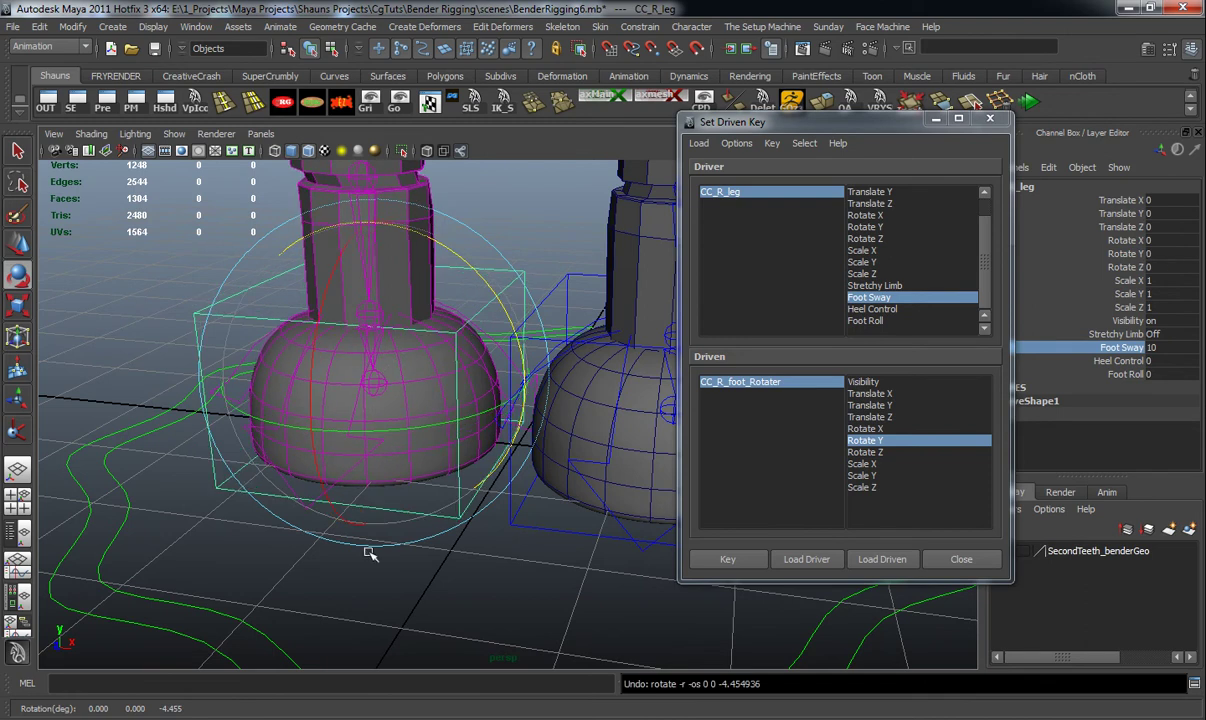
pyautogui.click(706, 384)
pyautogui.moveTo(483, 277); pyautogui.dragTo(465, 268)
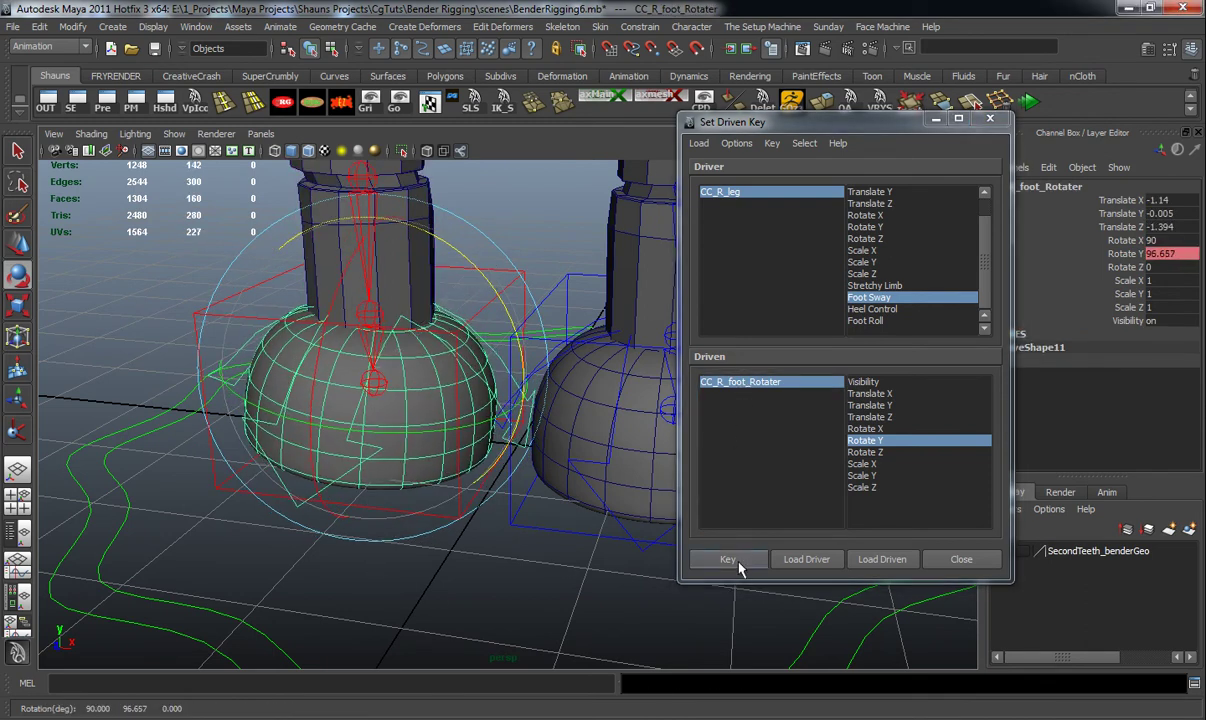
pyautogui.click(728, 560)
# Step: Set CC_R_leg's Foot Sway to -10, rotate CC_R_foot_Rotater to a Rotate Y of about 79.71, and key the pair
pyautogui.click(726, 192)
pyautogui.click(1120, 348)
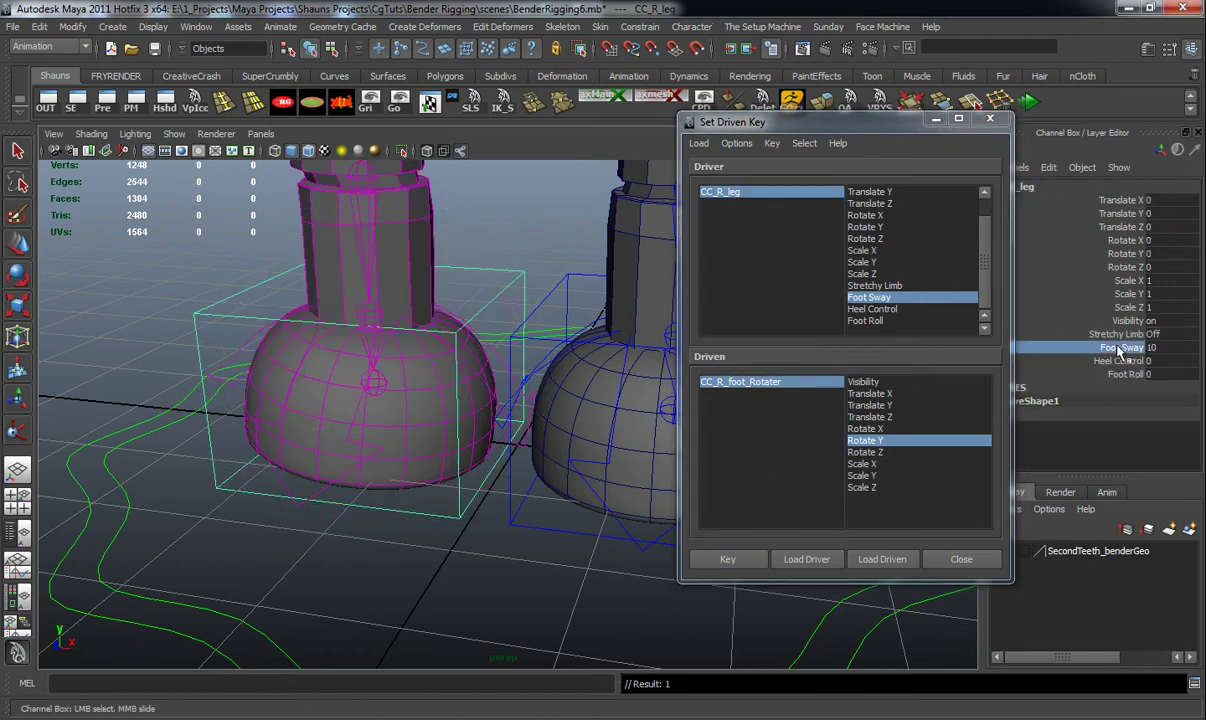
pyautogui.moveTo(585, 374); pyautogui.dragTo(197, 372, button='middle')
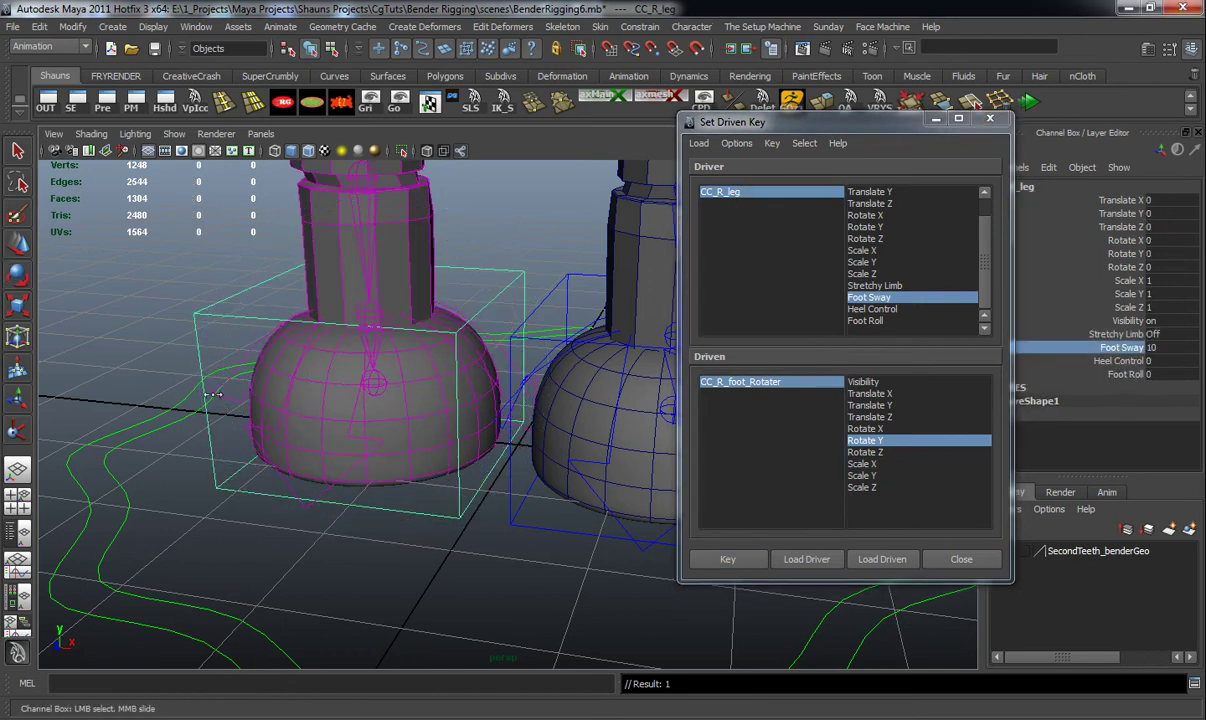
pyautogui.click(735, 382)
pyautogui.press('e')
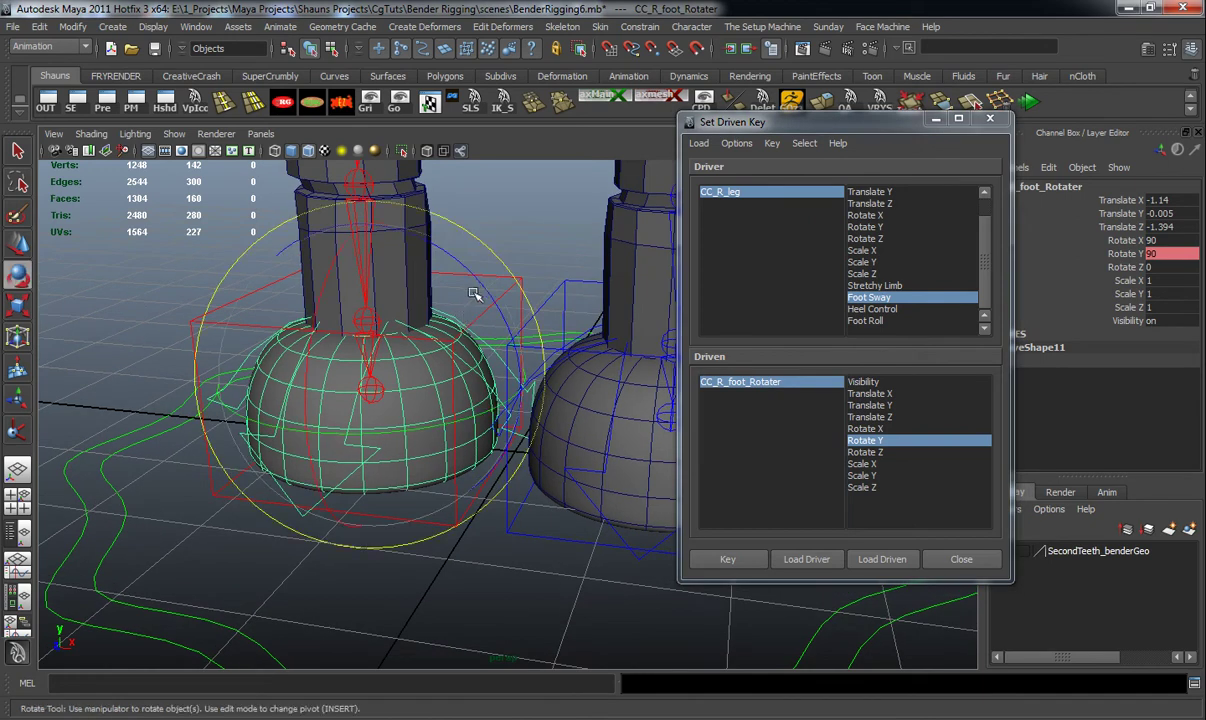
pyautogui.moveTo(463, 279); pyautogui.dragTo(458, 269)
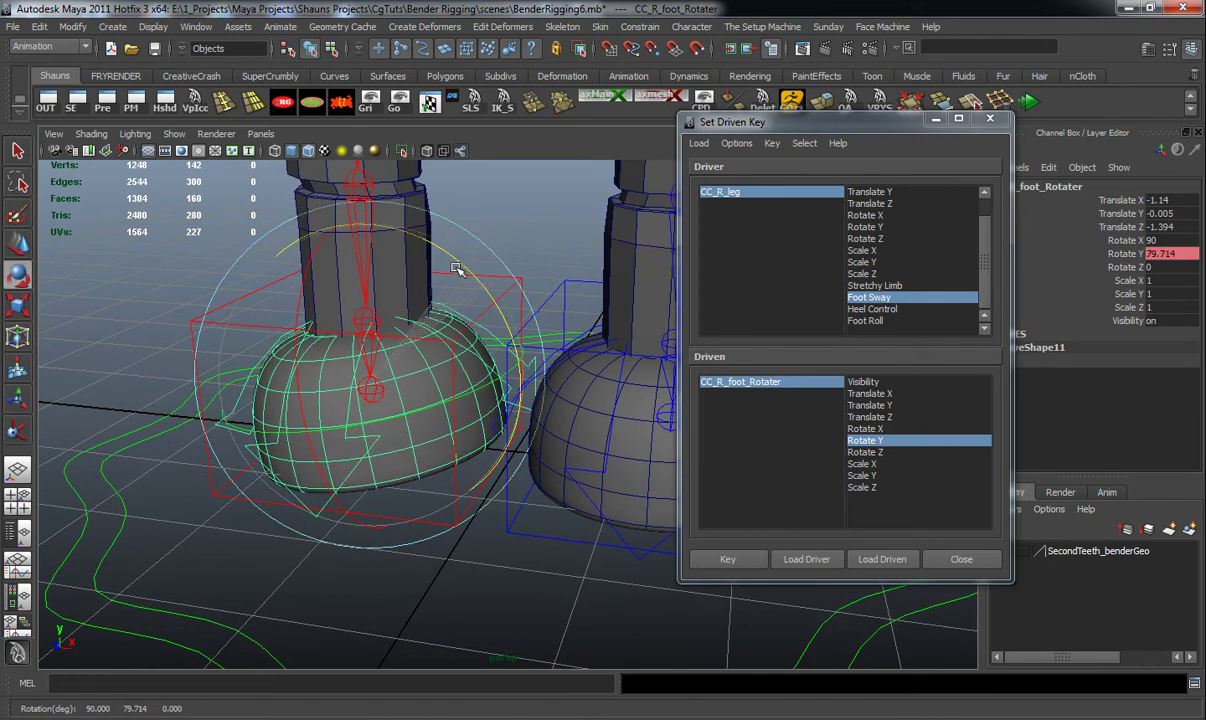
pyautogui.click(727, 559)
# Step: Test the right foot sway by sliding CC_R_leg's Foot Sway, and reset the attribute to 0
pyautogui.click(747, 194)
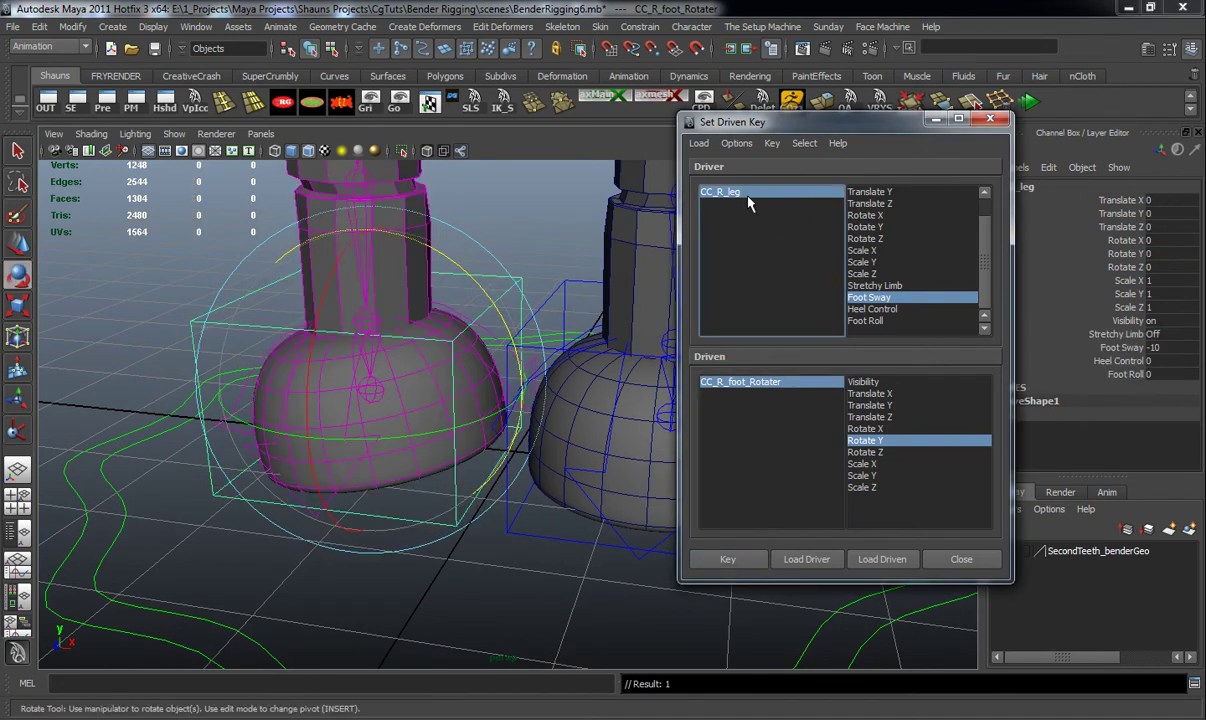
pyautogui.click(1121, 348)
pyautogui.moveTo(380, 387); pyautogui.dragTo(325, 385, button='middle')
pyautogui.click(1156, 348)
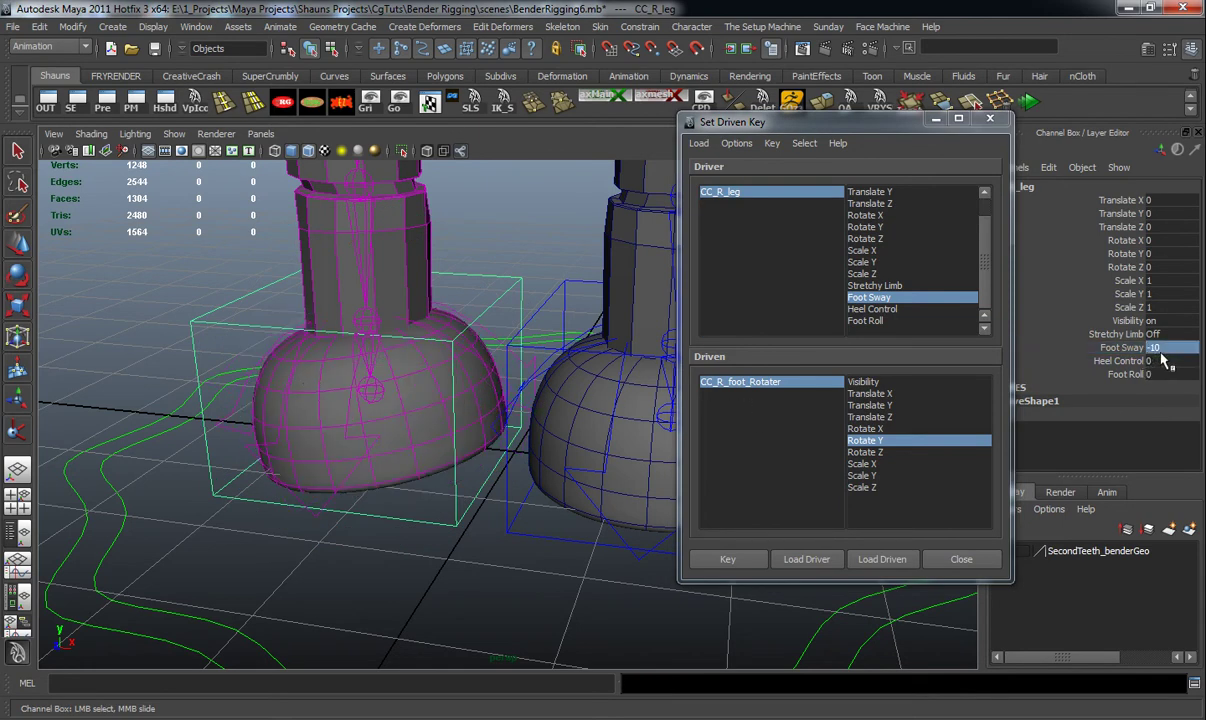
pyautogui.write('0')
pyautogui.press('Return')
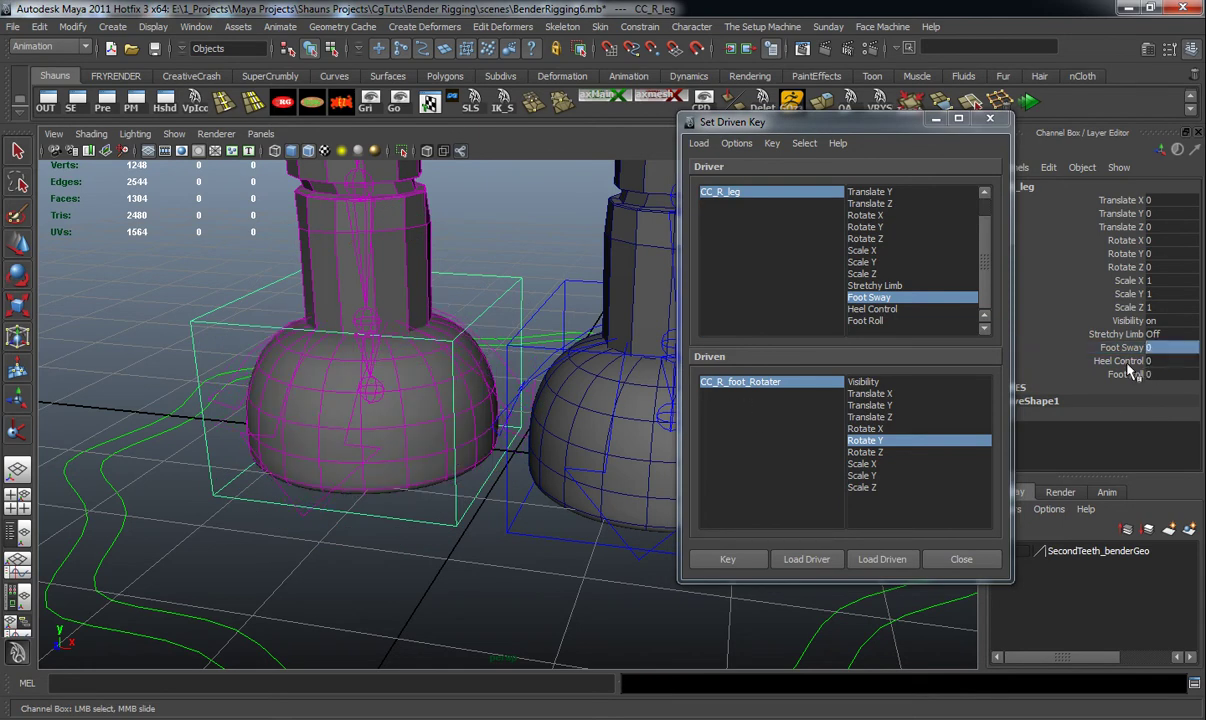
# Step: Choose Heel Control as CC_R_leg's driver attribute and load the CC_R_leg box itself as the driven object
pyautogui.click(882, 310)
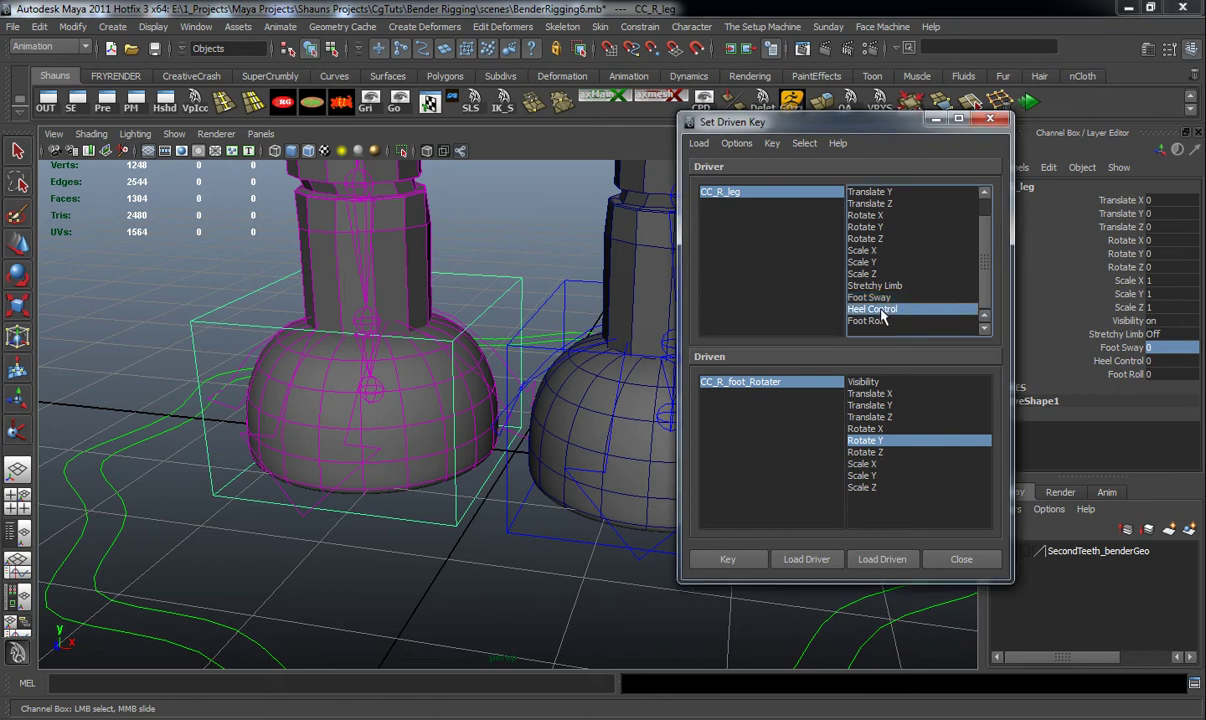
pyautogui.click(491, 275)
pyautogui.click(882, 559)
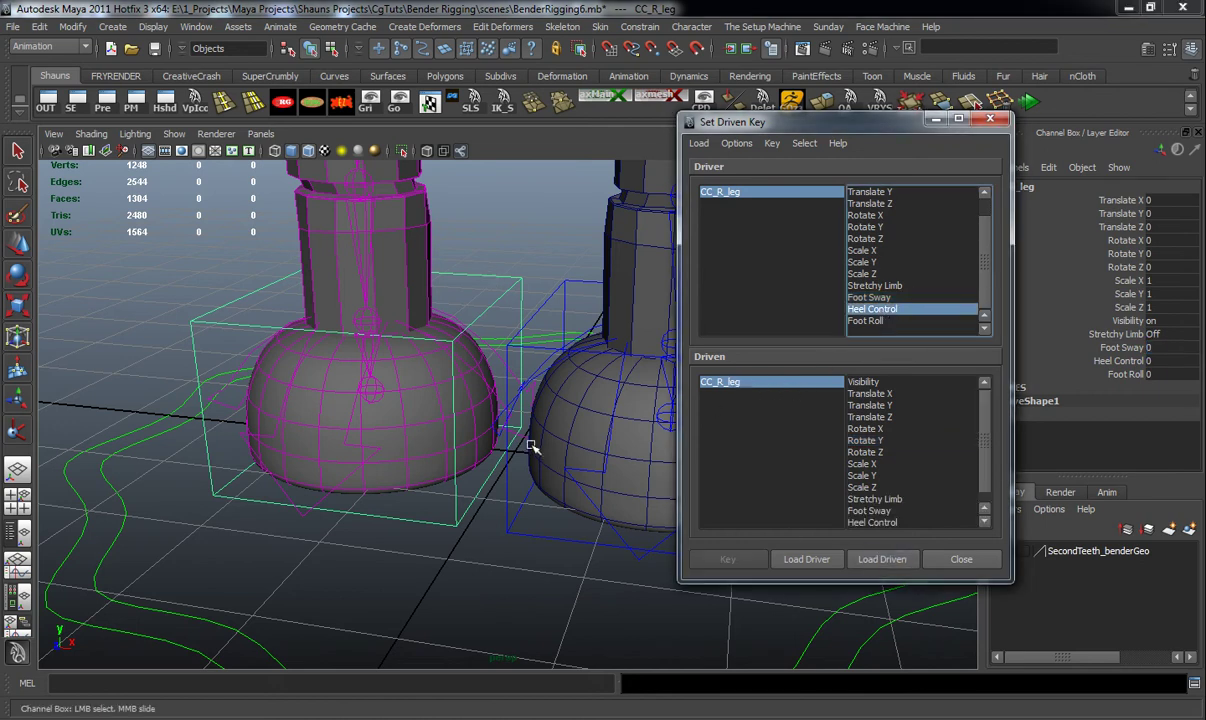
# Step: Try turning the CC_R_leg box around Y, undo the rotation, and key its Rotate Y against Heel Control at rest
pyautogui.keyDown('alt'); pyautogui.moveTo(439, 358); pyautogui.dragTo(428, 423, button='middle'); pyautogui.keyUp('alt')
pyautogui.press('e')
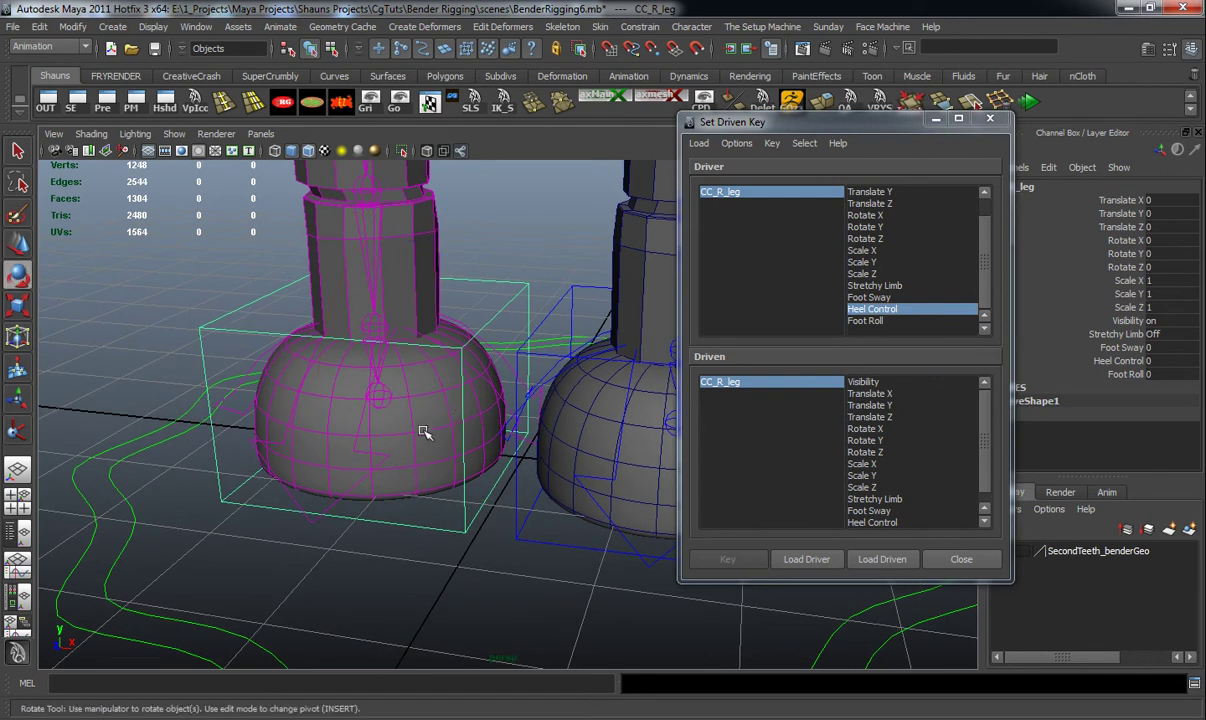
pyautogui.moveTo(397, 447); pyautogui.dragTo(412, 447)
pyautogui.hotkey('ctrl', 'z')
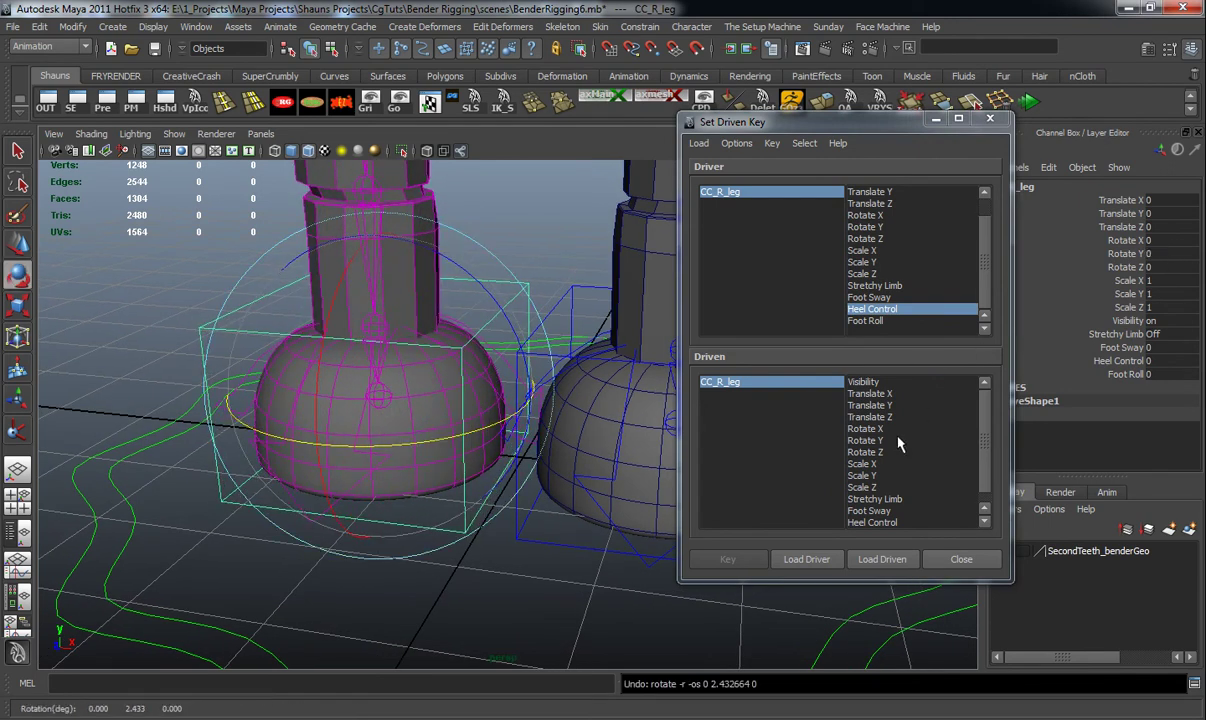
pyautogui.click(876, 441)
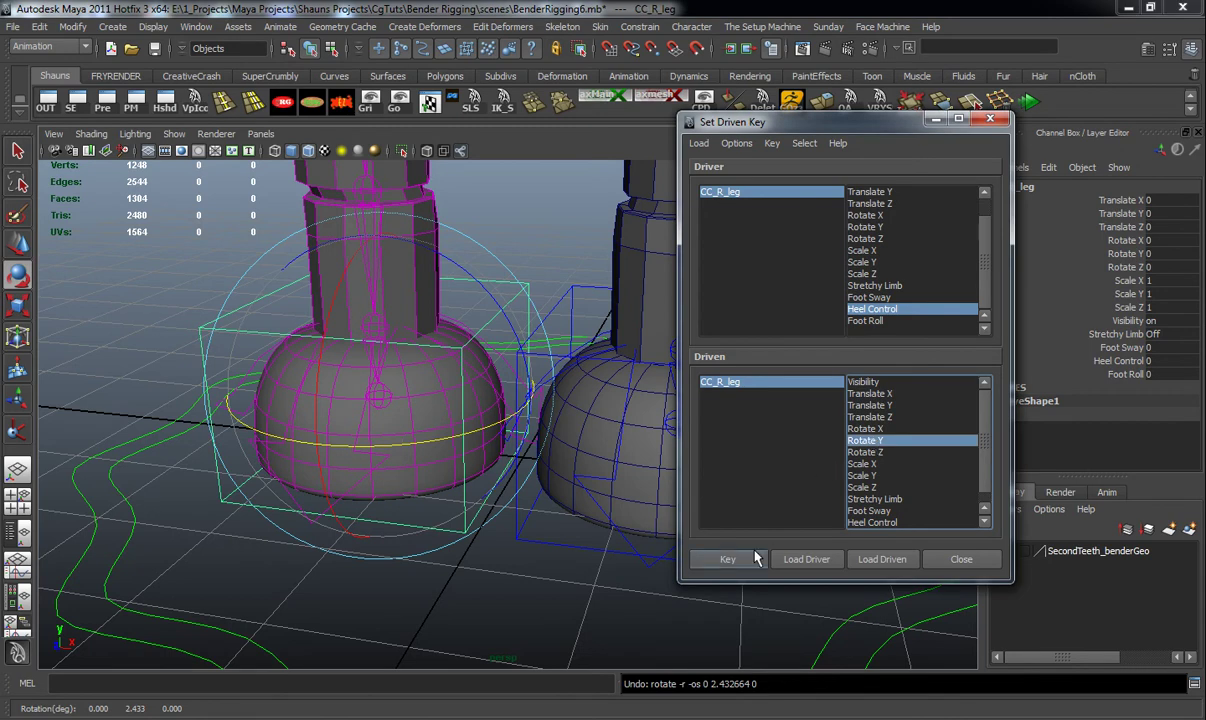
pyautogui.click(755, 559)
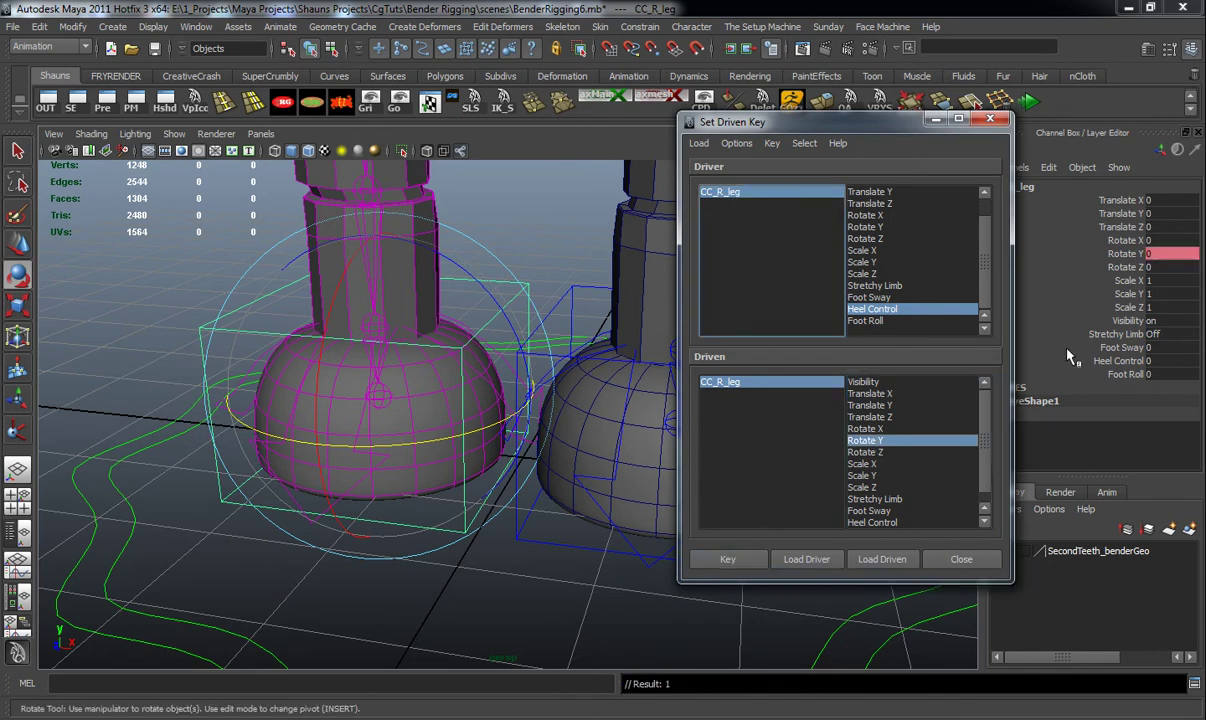
# Step: Set Heel Control to 10, turn the CC_R_leg box to a Rotate Y of about 11.09, and key the pair
pyautogui.click(1122, 361)
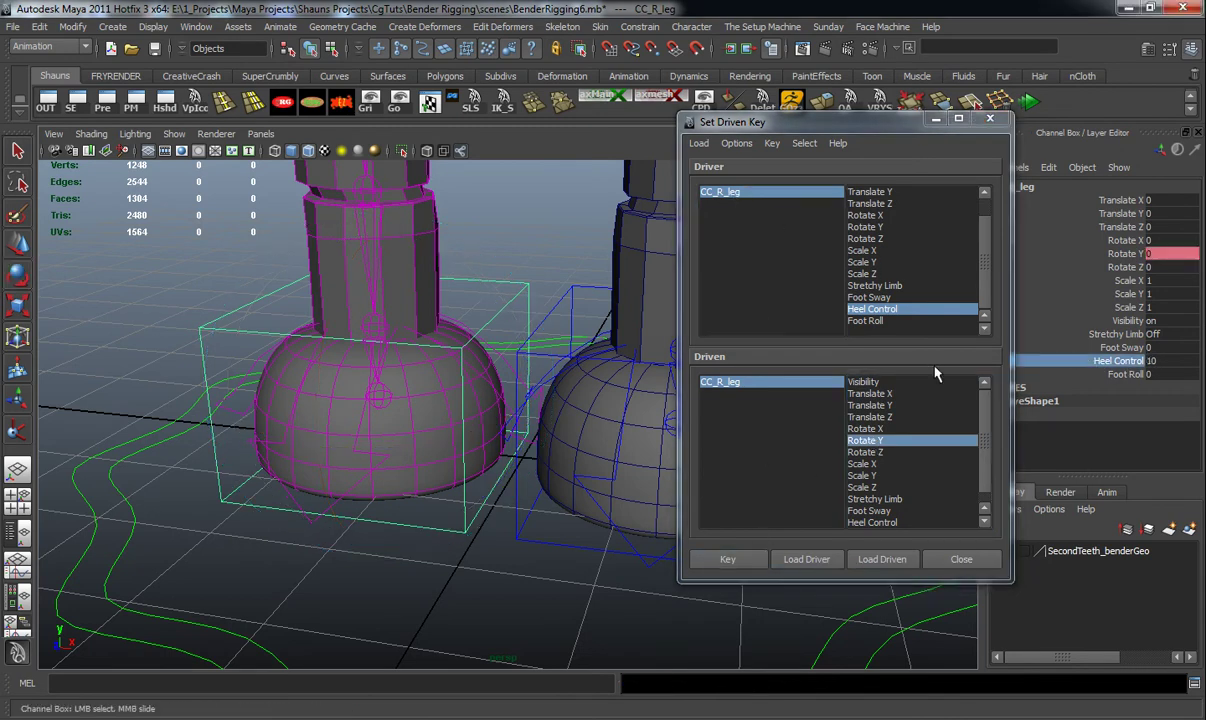
pyautogui.keyDown('alt'); pyautogui.moveTo(484, 428); pyautogui.dragTo(420, 448); pyautogui.keyUp('alt')
pyautogui.press('e')
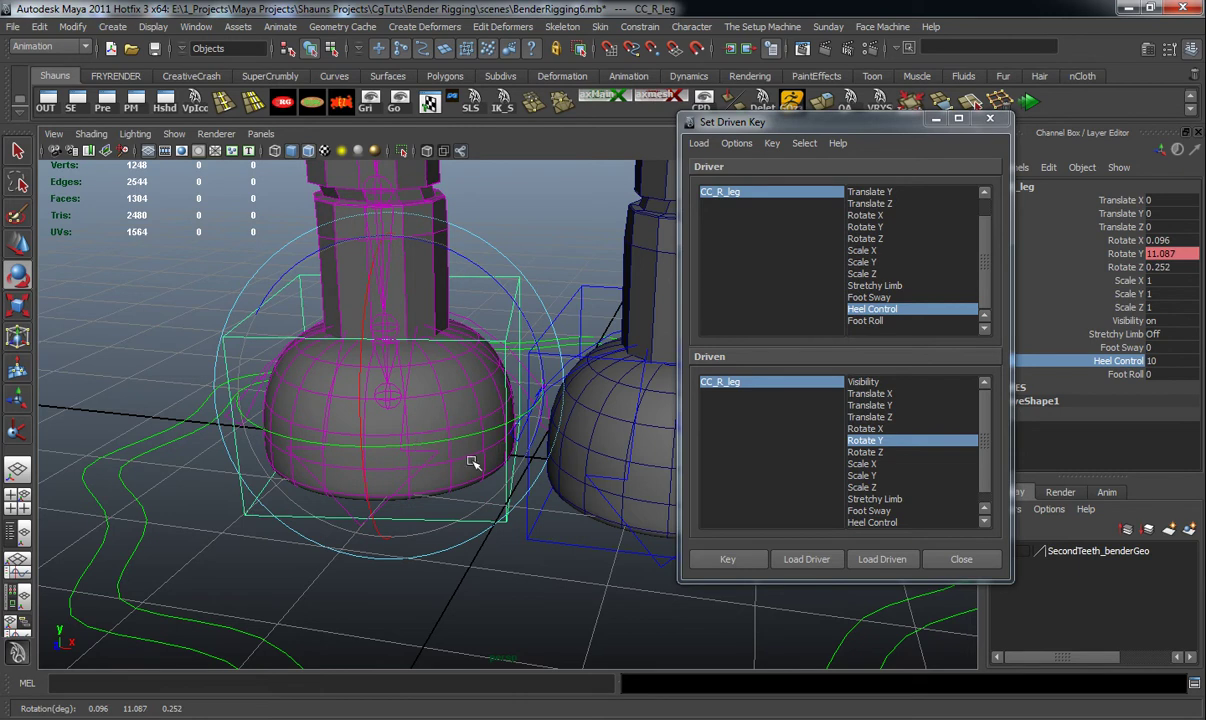
pyautogui.click(724, 558)
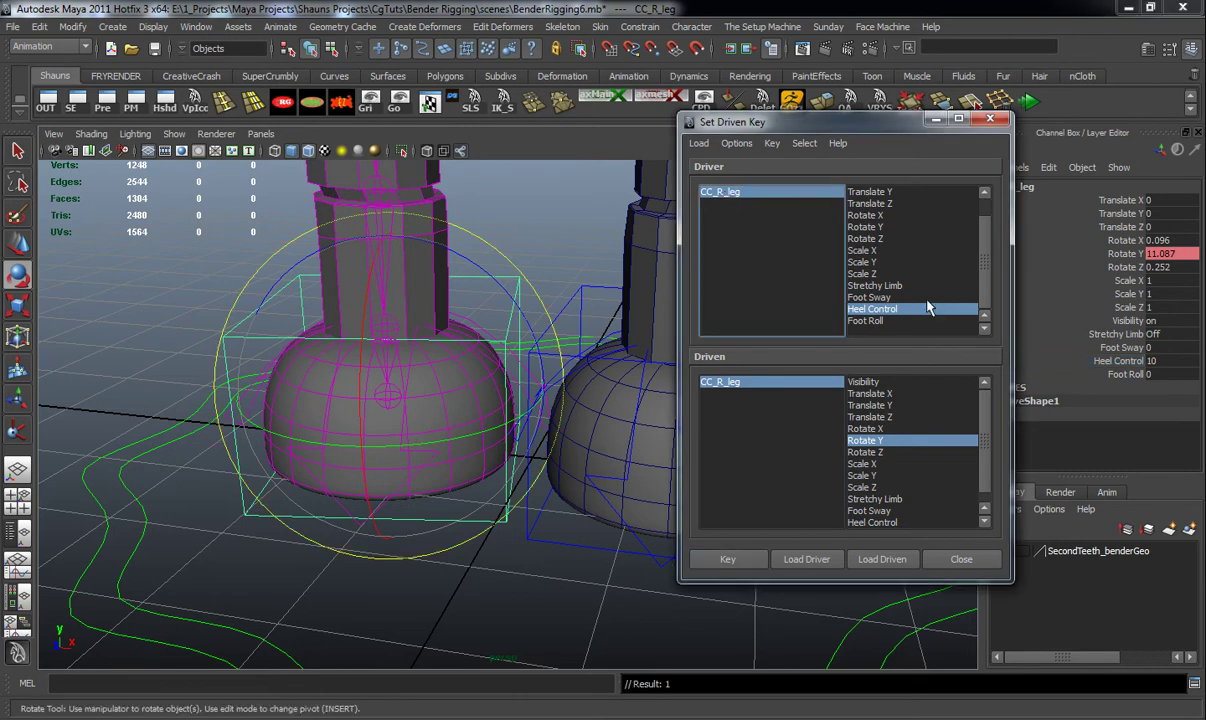
# Step: Set Heel Control to -10, turn the CC_R_leg box to a Rotate Y of about -15.8, and key the pair
pyautogui.click(1129, 362)
pyautogui.moveTo(600, 385); pyautogui.dragTo(400, 390, button='middle')
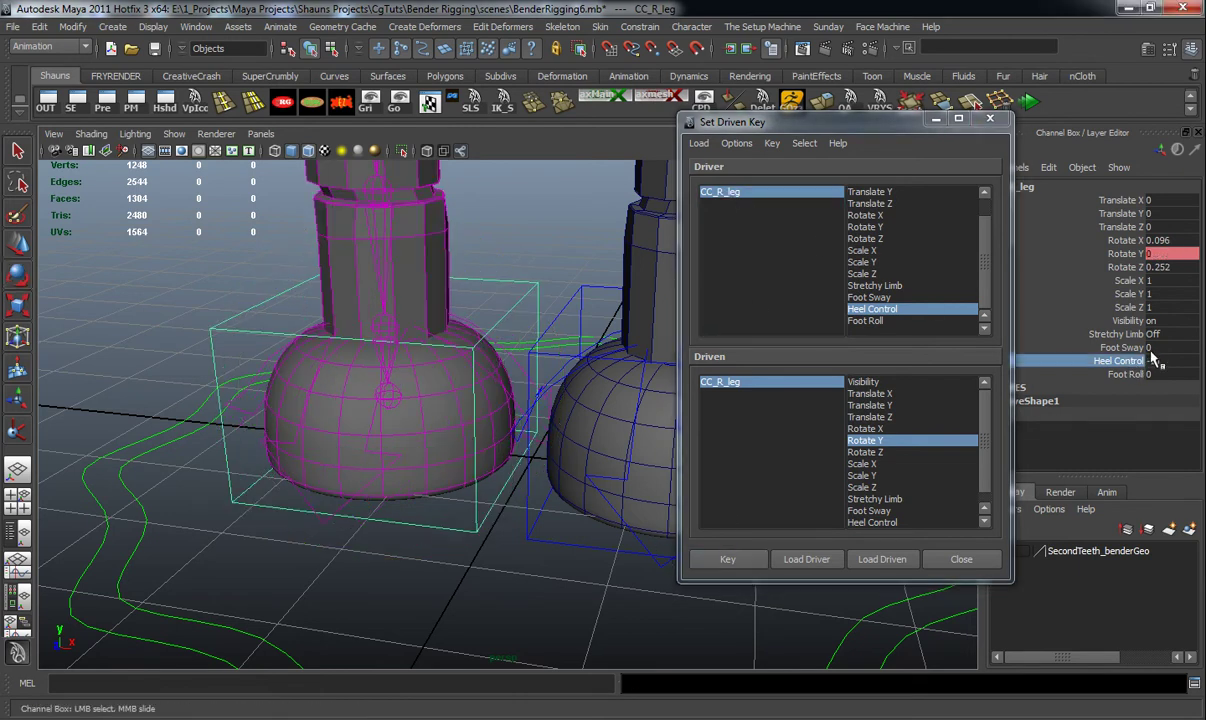
pyautogui.press('e')
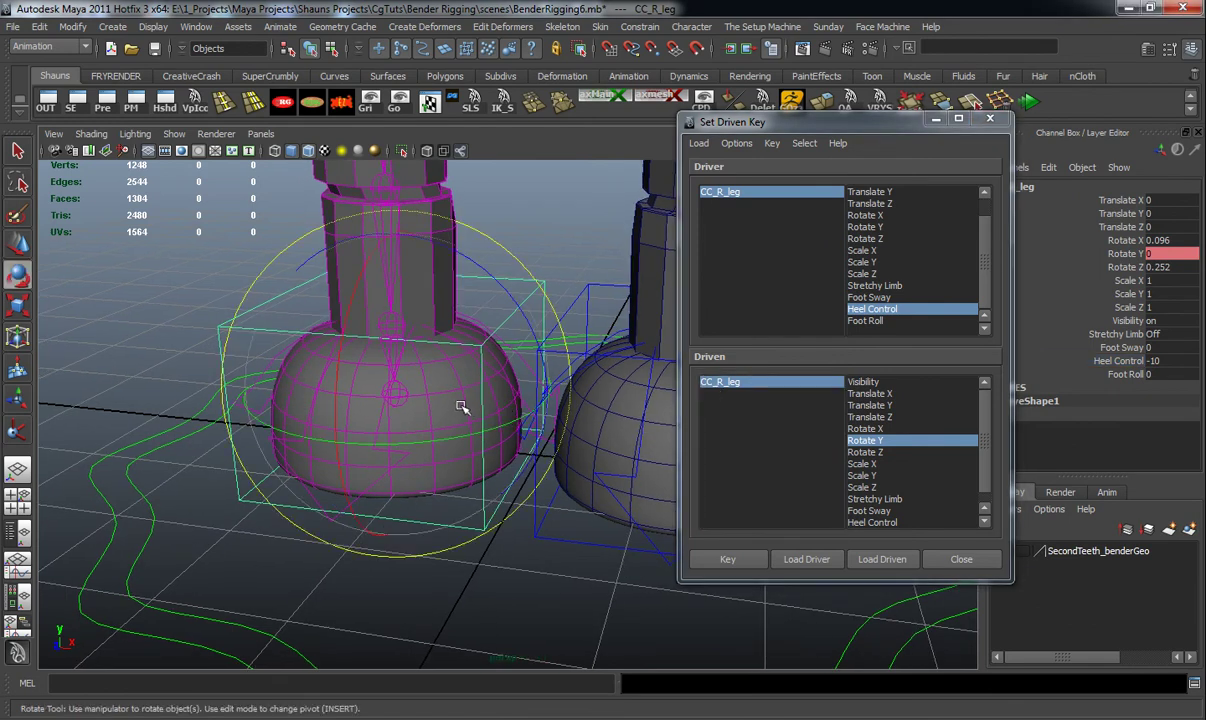
pyautogui.moveTo(482, 431); pyautogui.dragTo(433, 436)
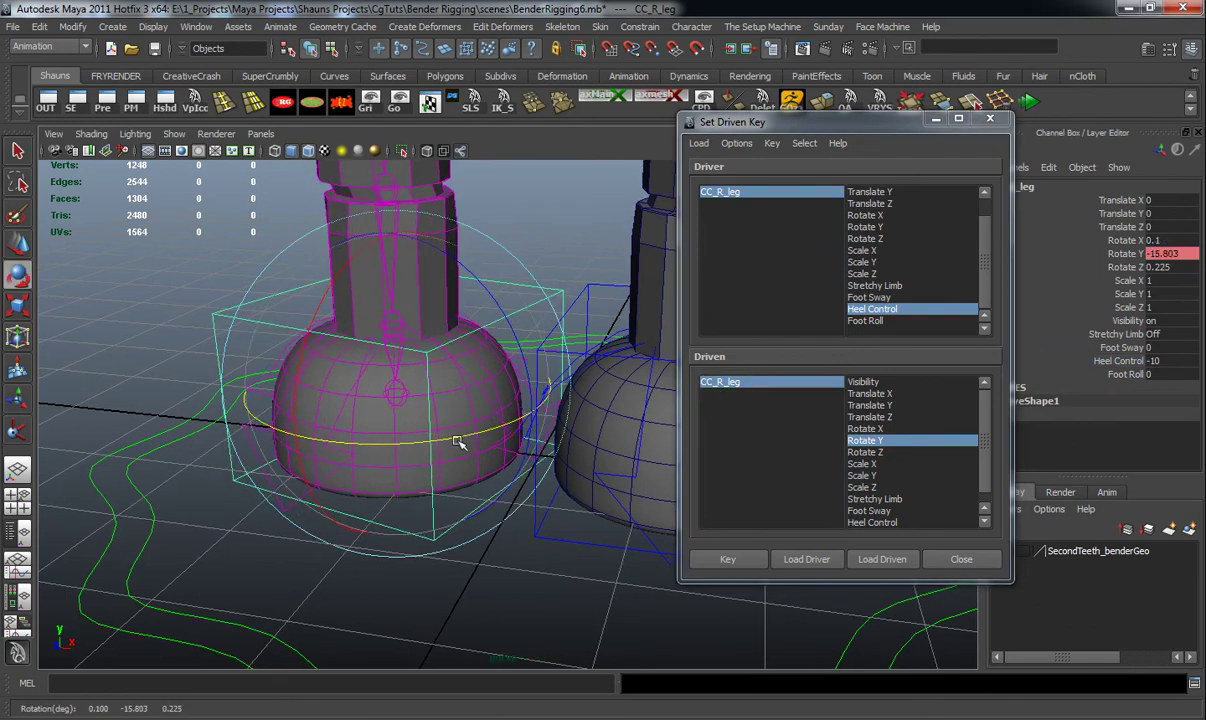
pyautogui.click(728, 563)
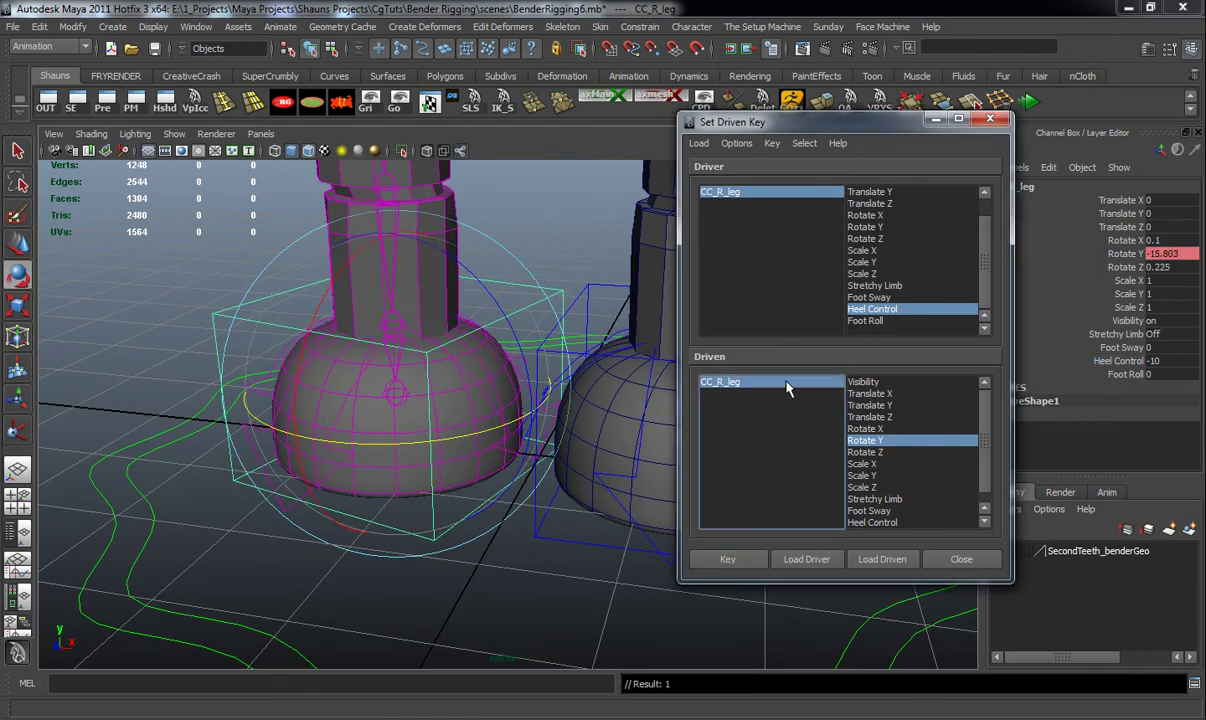
# Step: Test the right heel turn by sliding CC_R_leg's Heel Control, and reset the attribute to 0
pyautogui.click(740, 199)
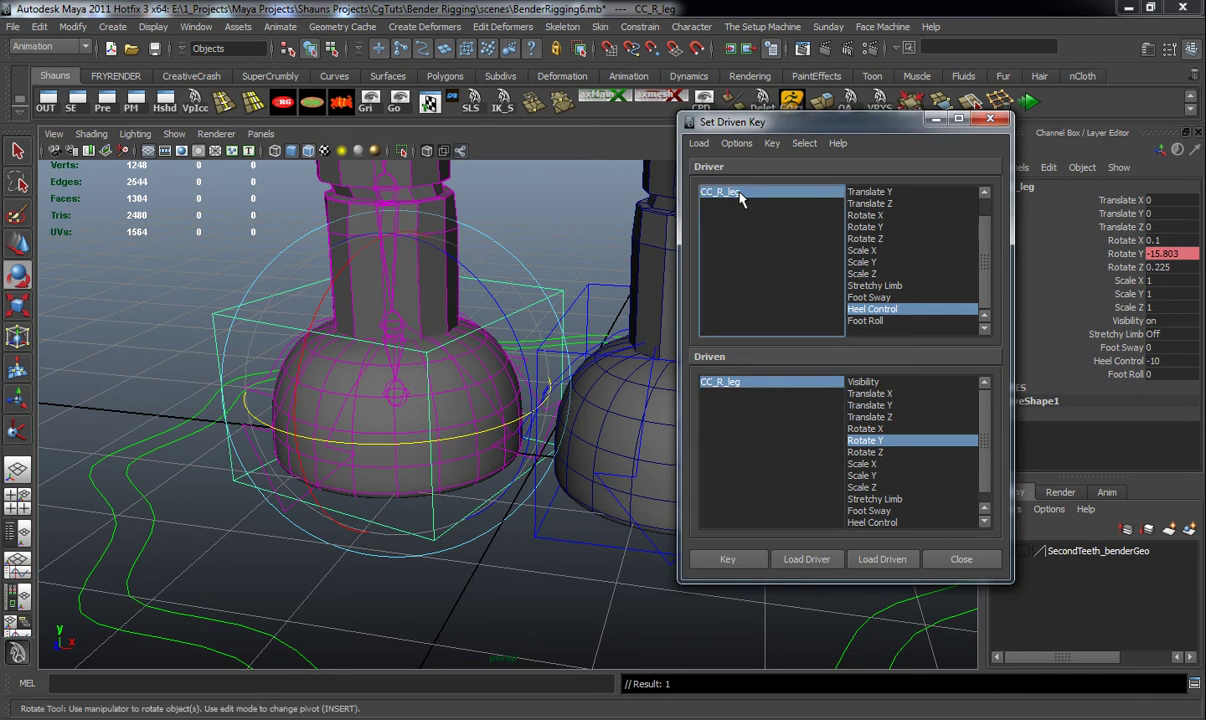
pyautogui.click(1122, 361)
pyautogui.moveTo(380, 392); pyautogui.dragTo(436, 392, button='middle')
pyautogui.click(1165, 361)
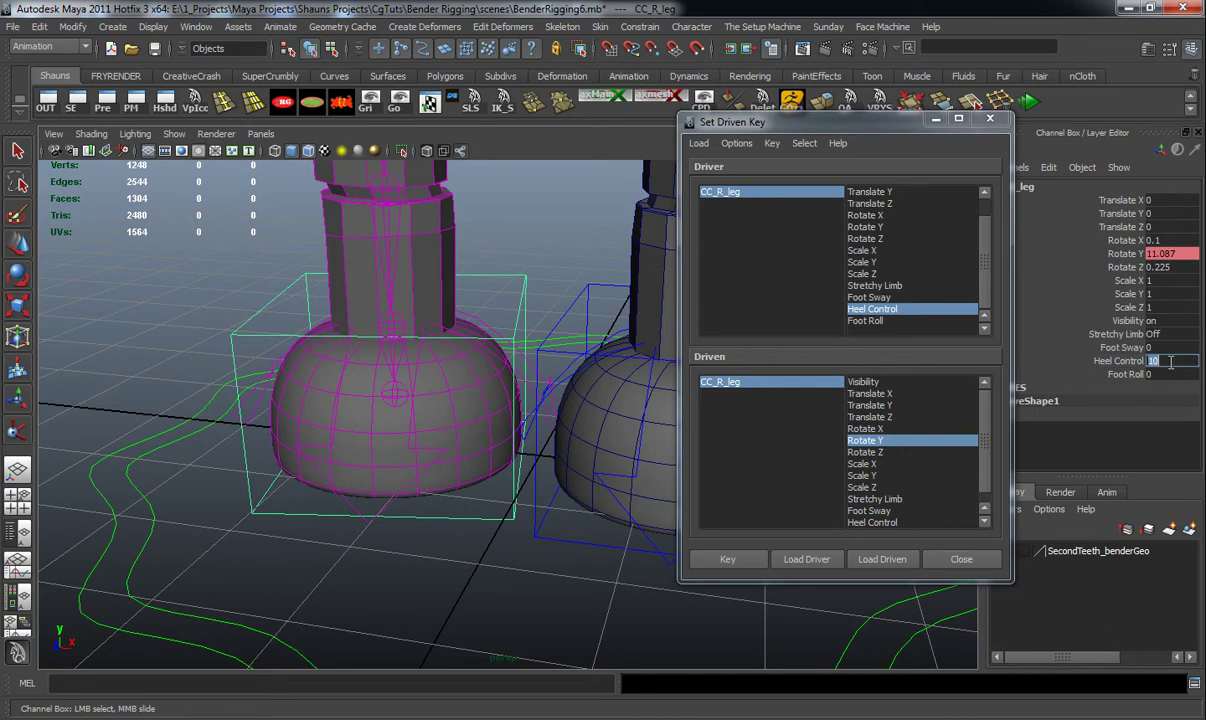
pyautogui.press('Return')
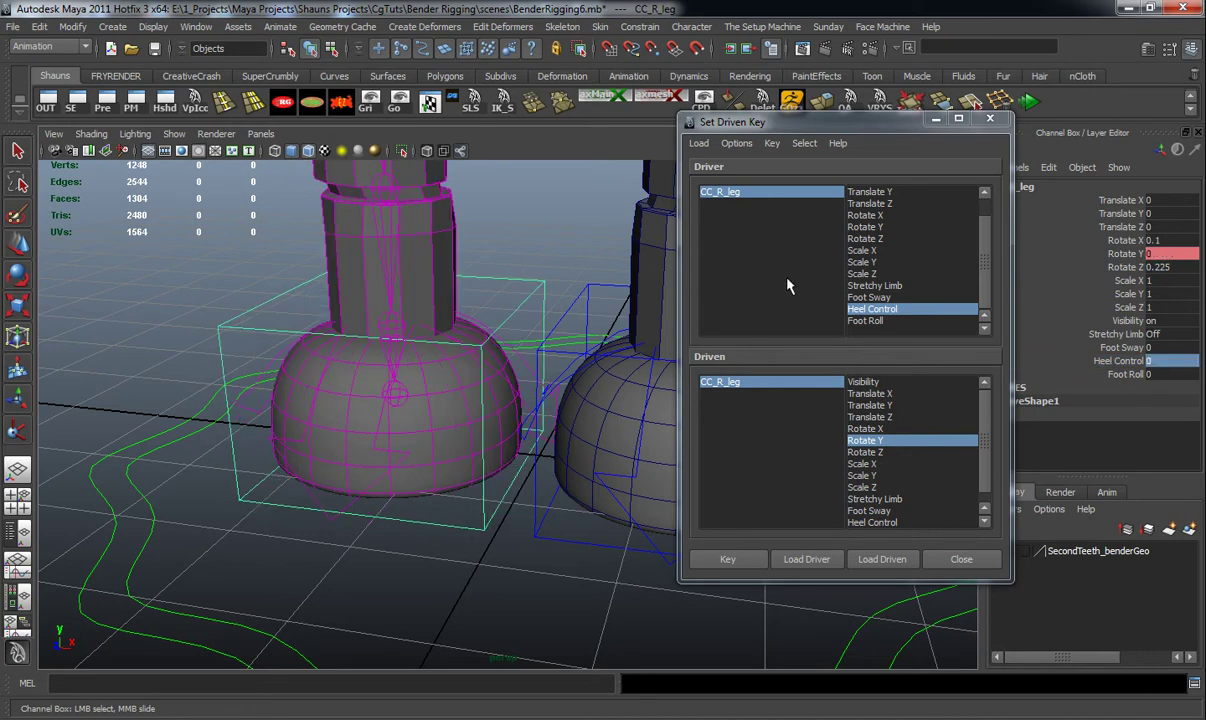
# Step: Load CC_R_foot_Rotater as the driven object and choose Foot Roll as CC_R_leg's driver attribute
pyautogui.keyDown('alt'); pyautogui.moveTo(463, 461); pyautogui.dragTo(350, 494); pyautogui.keyUp('alt')
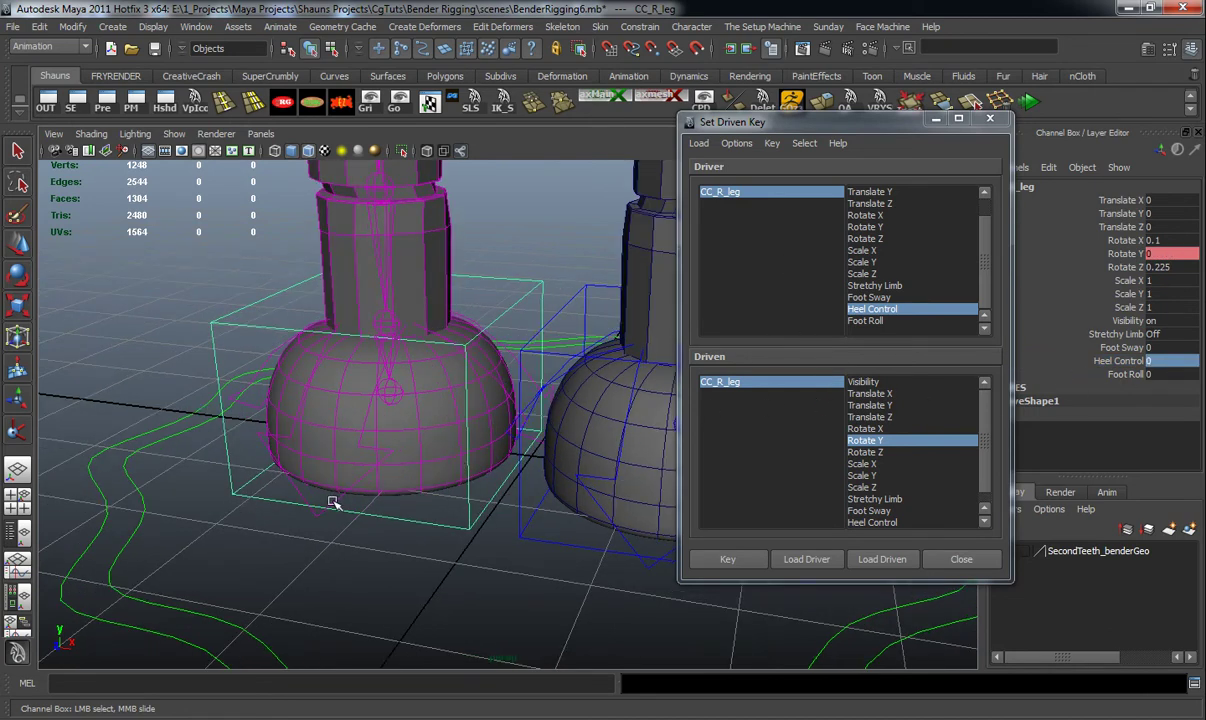
pyautogui.click(328, 500)
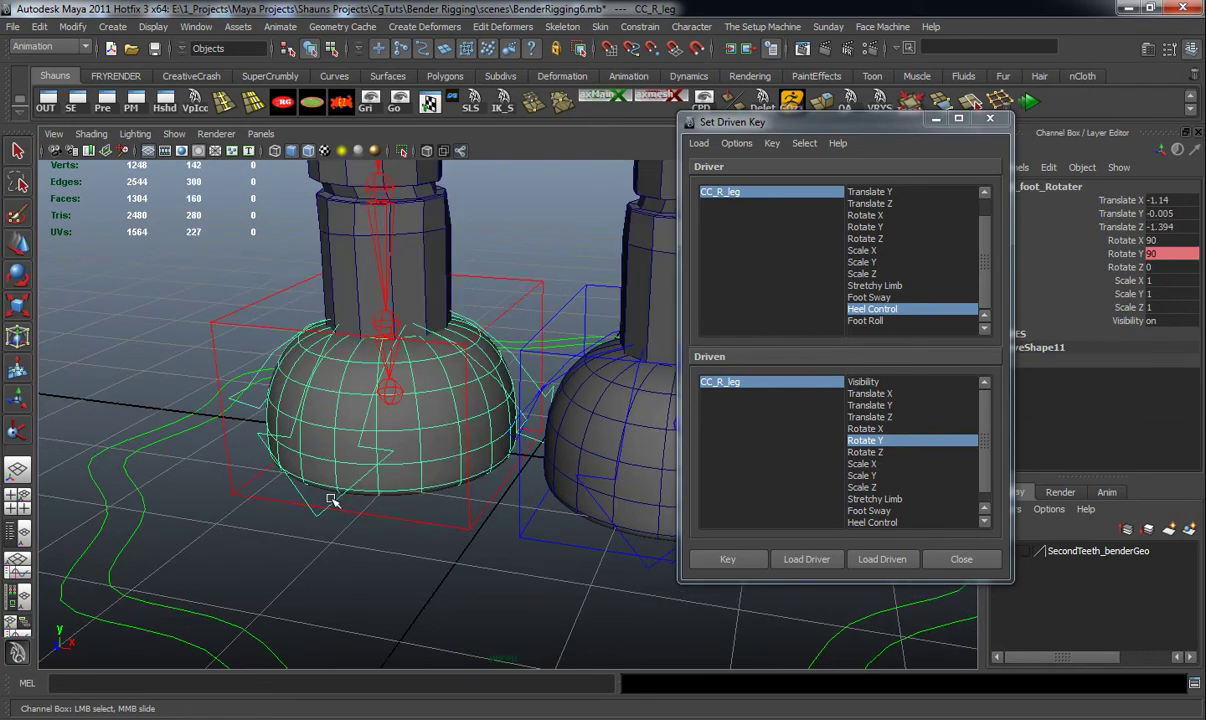
pyautogui.click(872, 562)
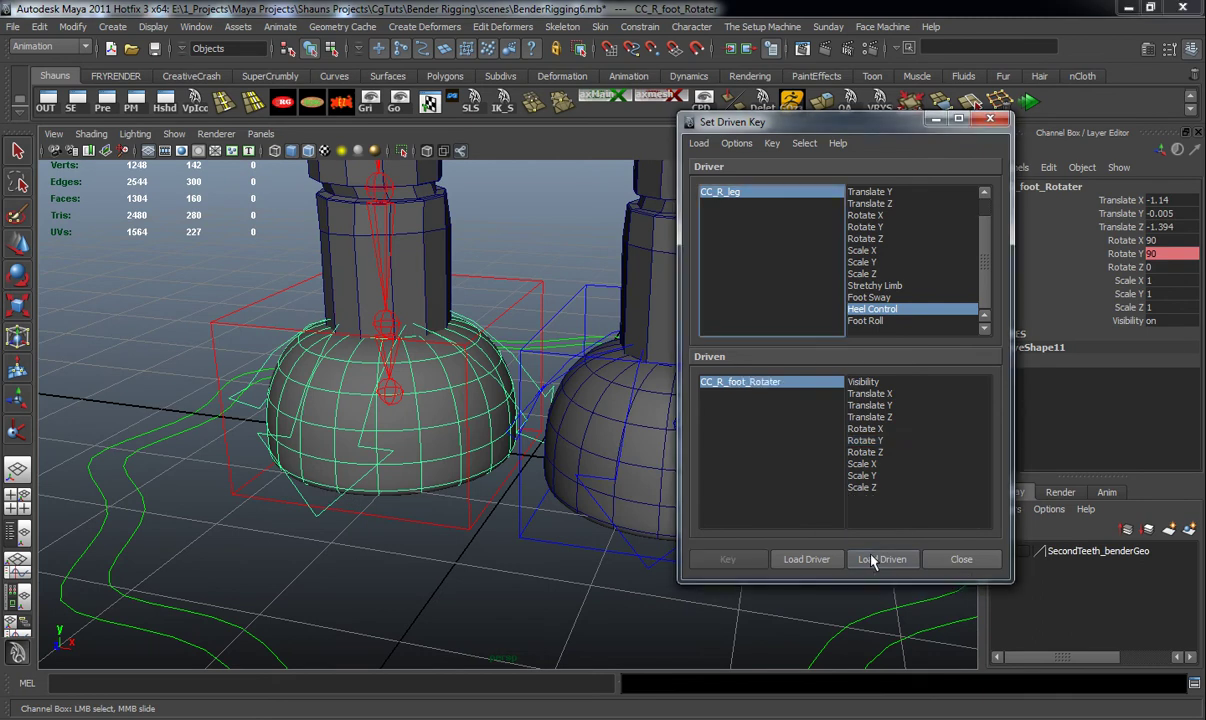
pyautogui.click(866, 321)
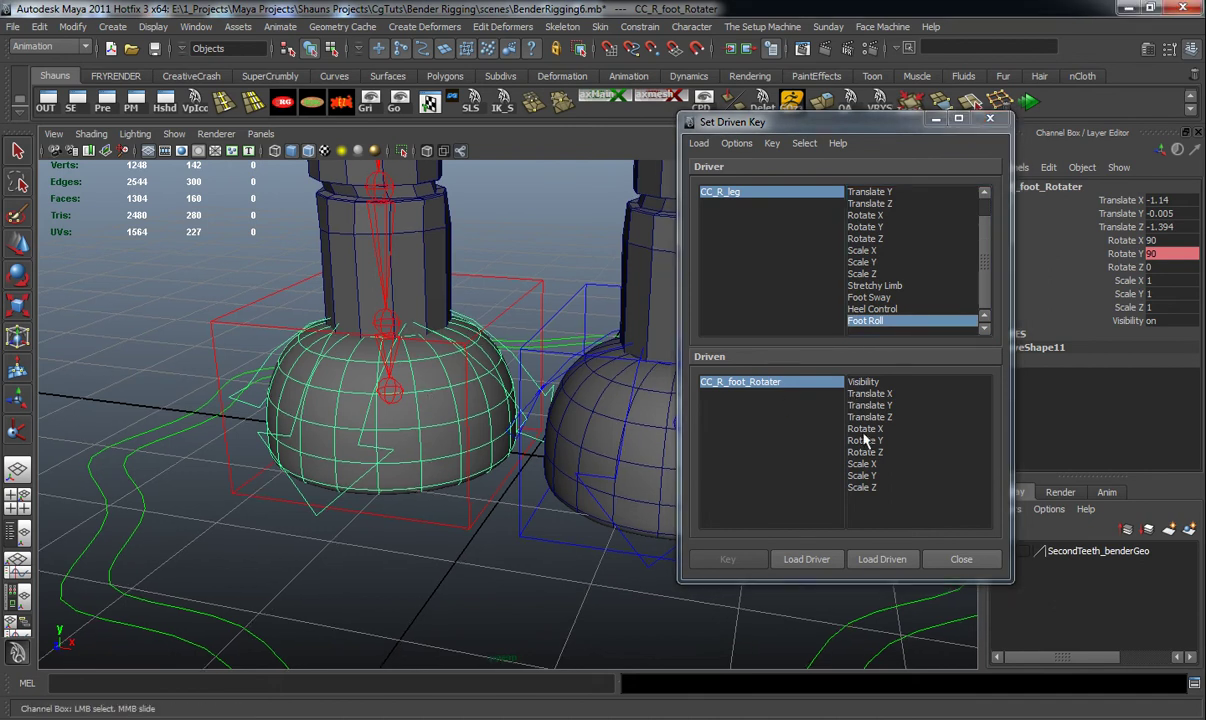
# Step: Try rolling CC_R_foot_Rotater around X, undo the rotation, and key its Rotate X against Foot Roll at rest
pyautogui.press('e')
pyautogui.moveTo(326, 300); pyautogui.dragTo(333, 342)
pyautogui.hotkey('ctrl', 'z')
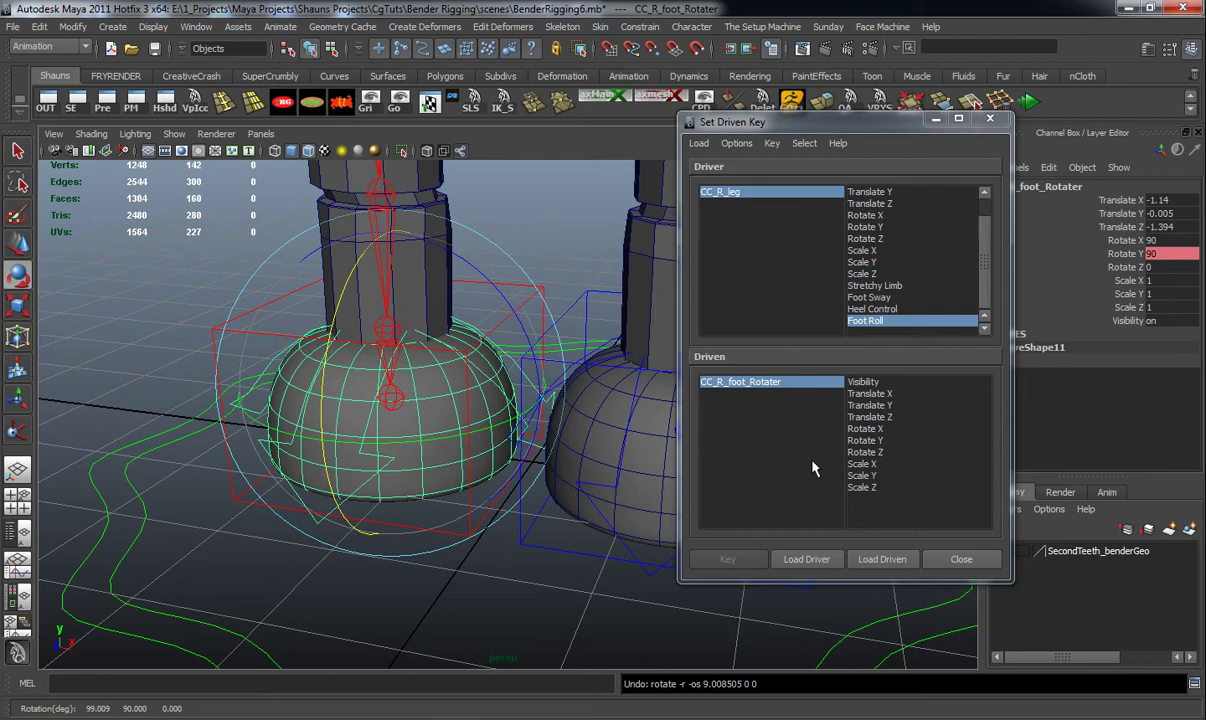
pyautogui.click(866, 429)
pyautogui.click(728, 559)
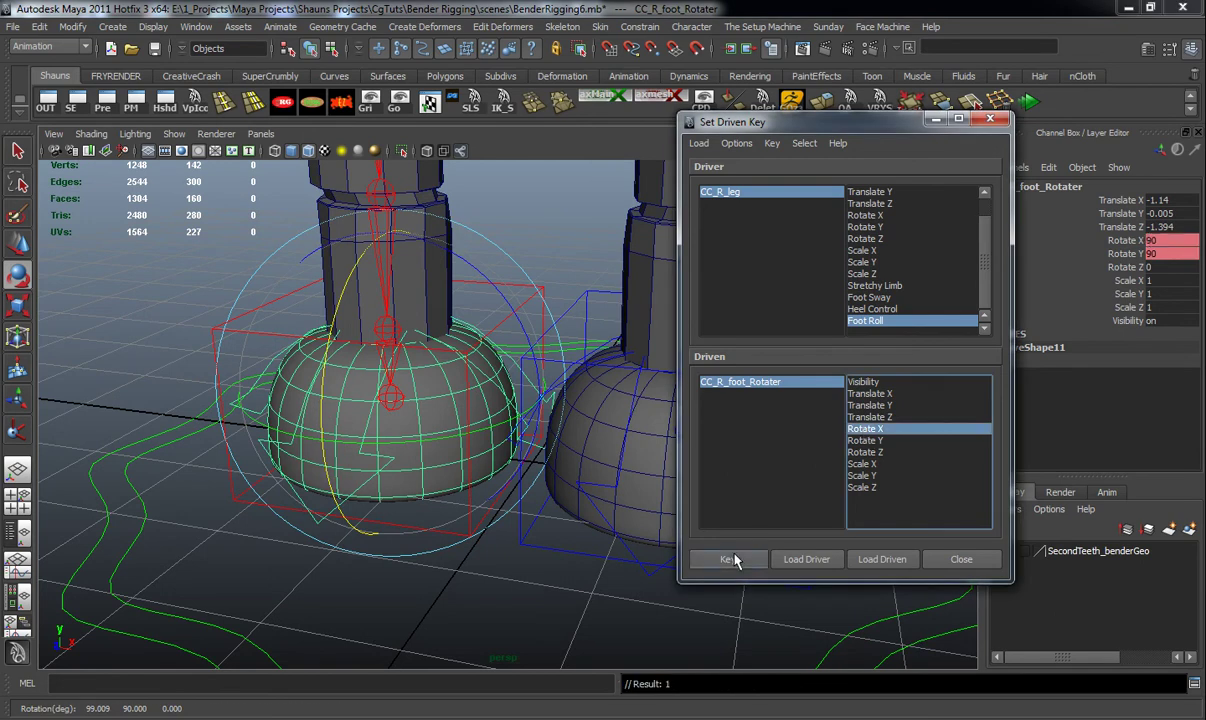
# Step: Set Foot Roll to 10, rotate CC_R_foot_Rotater to a Rotate X of about 99.72, and key the pair
pyautogui.click(733, 198)
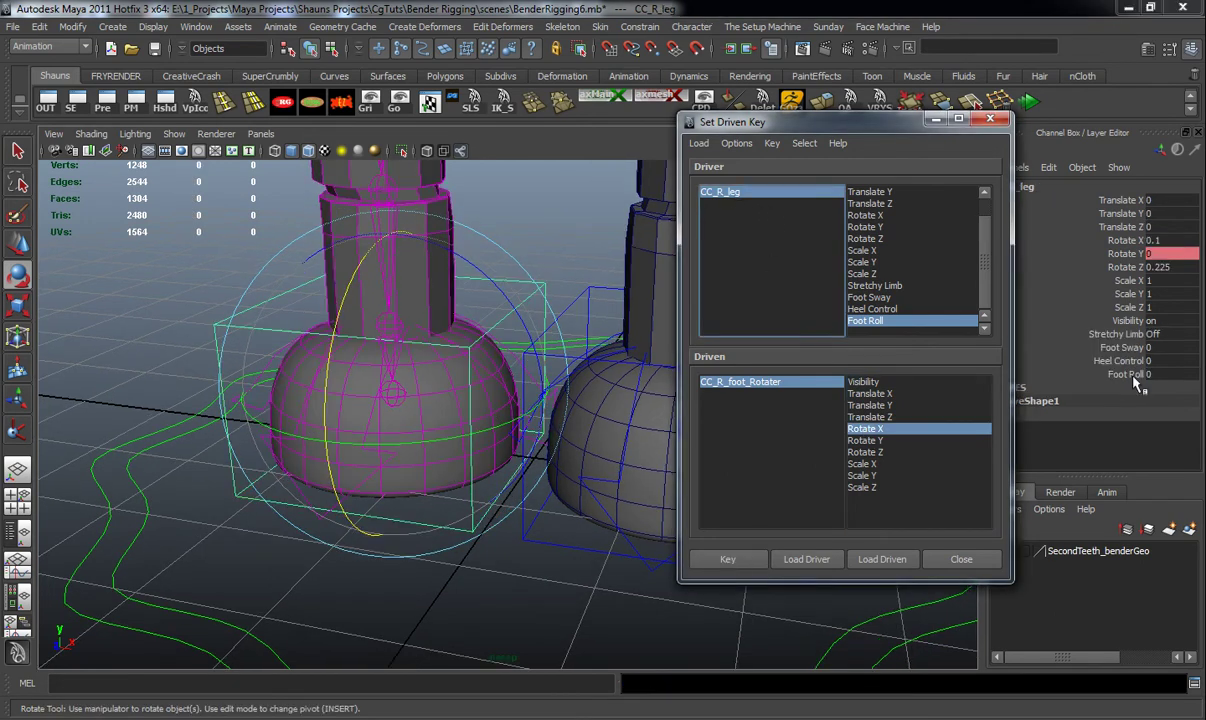
pyautogui.click(1128, 375)
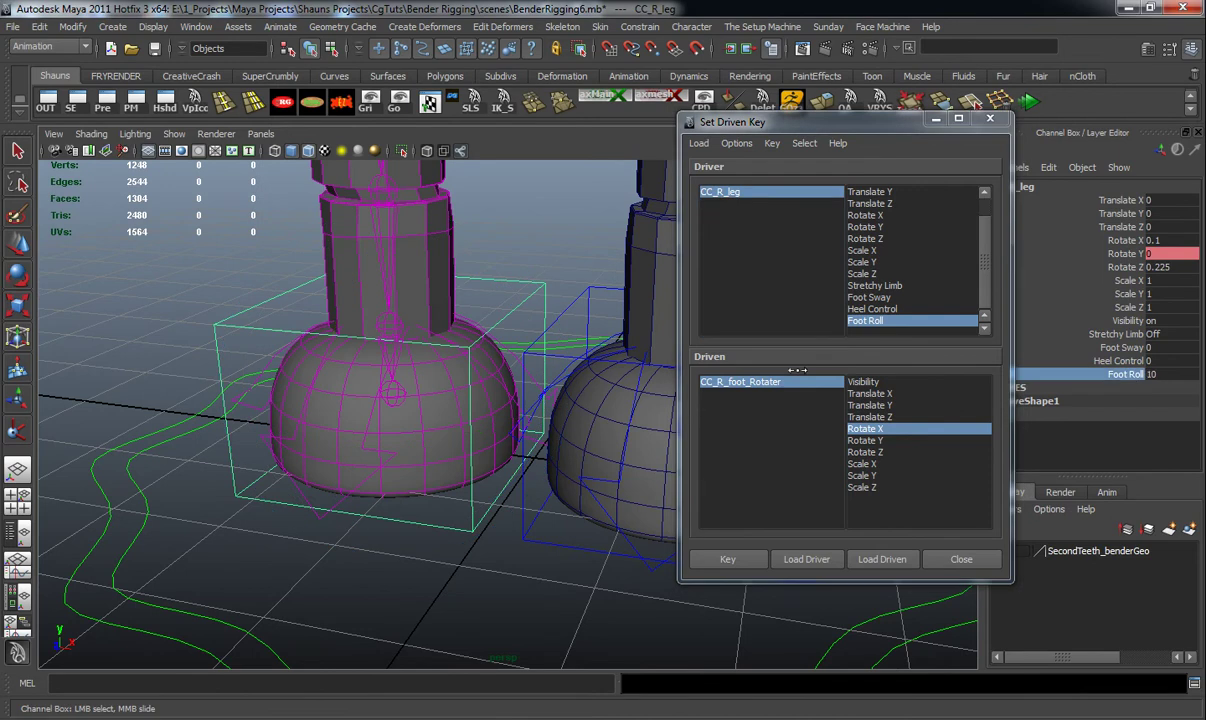
pyautogui.click(741, 386)
pyautogui.press('e')
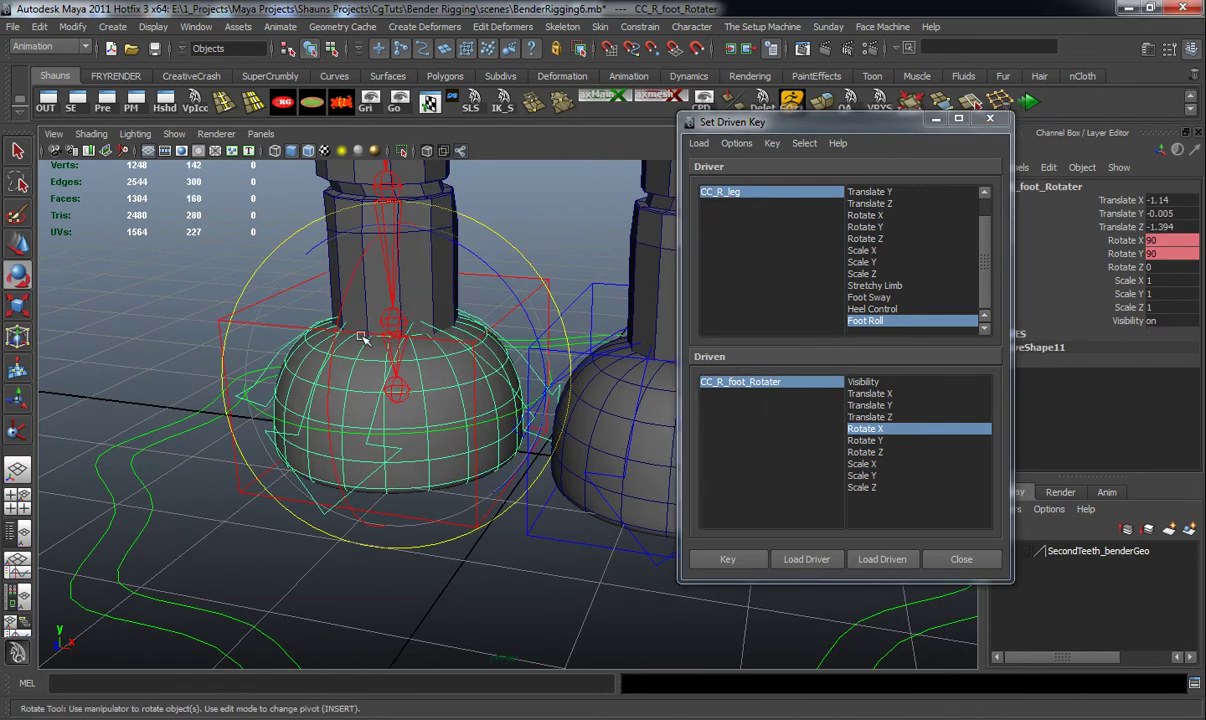
pyautogui.moveTo(338, 303); pyautogui.dragTo(333, 330)
pyautogui.click(727, 559)
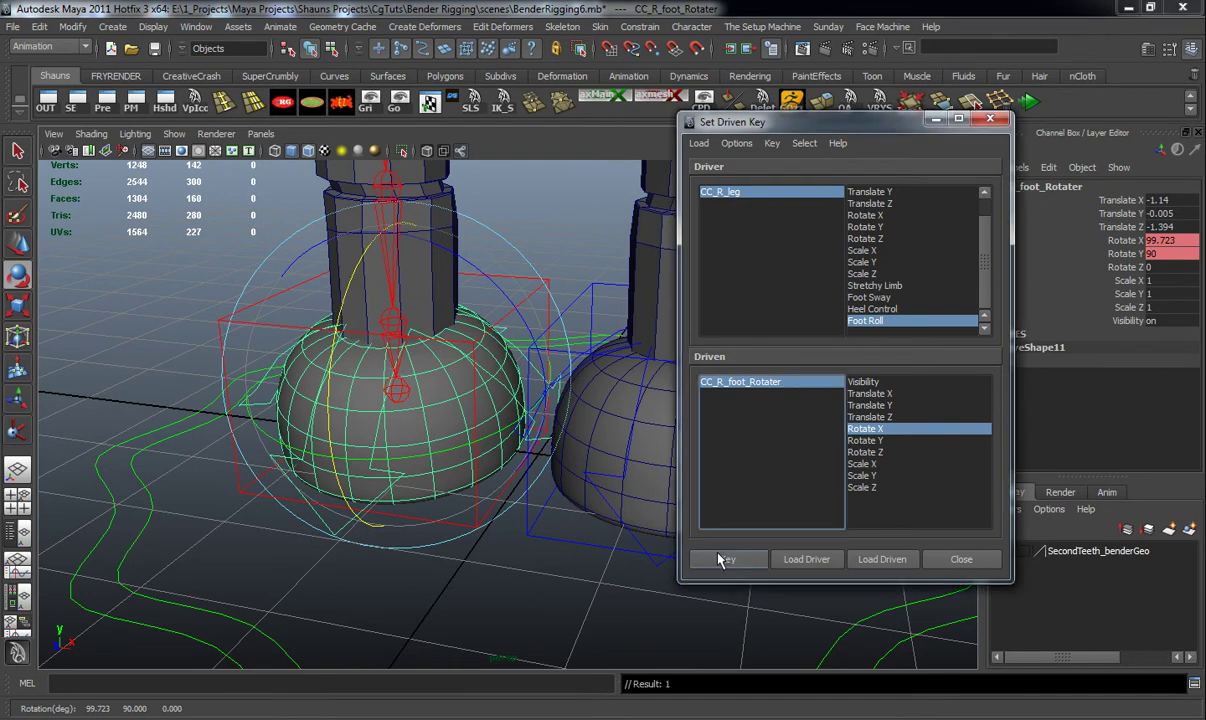
# Step: Slide Foot Roll to its negative end, rotate CC_R_foot_Rotater to a Rotate X of about 82.78, and key the pair
pyautogui.click(765, 192)
pyautogui.click(1125, 374)
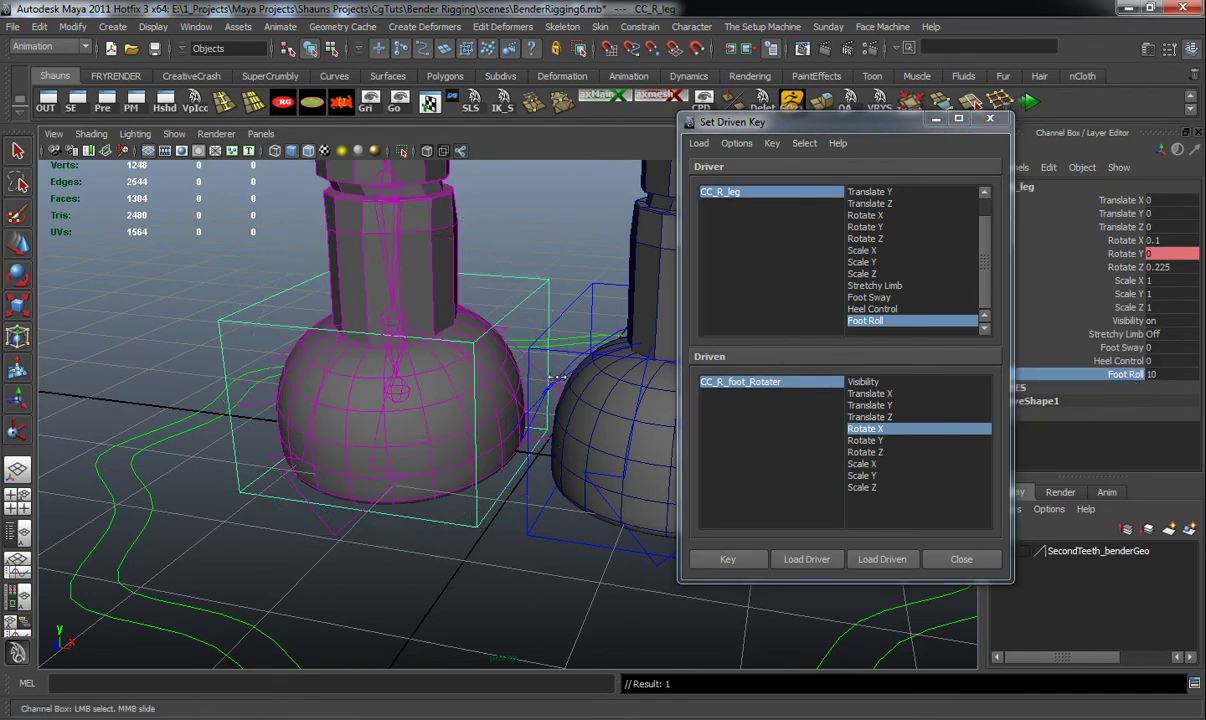
pyautogui.moveTo(528, 358); pyautogui.dragTo(228, 385, button='middle')
pyautogui.click(740, 382)
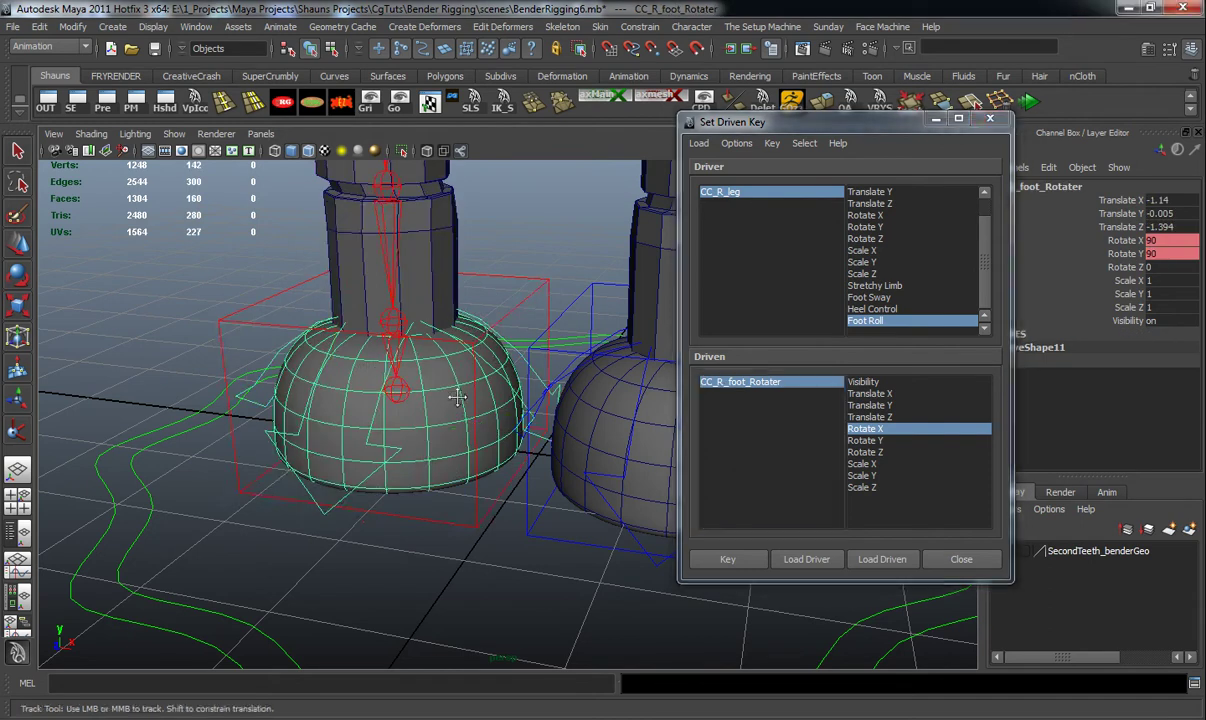
pyautogui.press('e')
pyautogui.moveTo(322, 305); pyautogui.dragTo(344, 318)
pyautogui.click(729, 560)
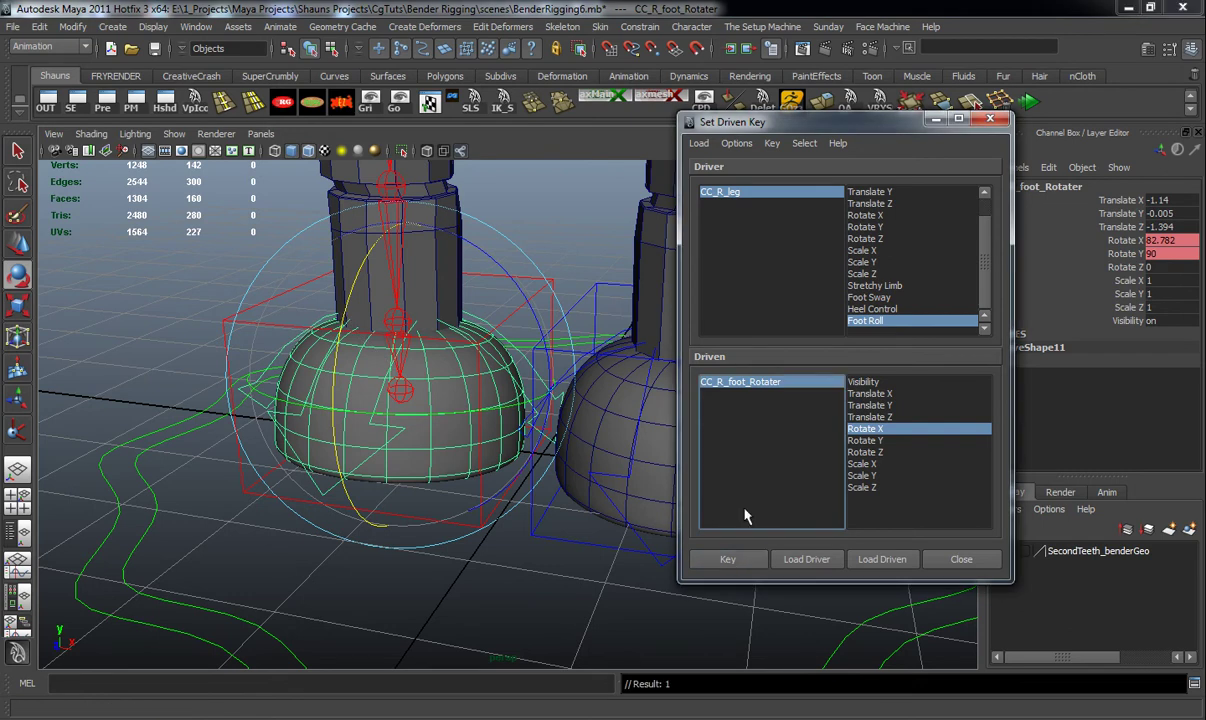
# Step: Test the right foot roll by sliding CC_R_leg's Foot Roll, reset it to 0, and close the Set Driven Key window
pyautogui.click(720, 191)
pyautogui.moveTo(270, 426); pyautogui.dragTo(1188, 401, button='middle')
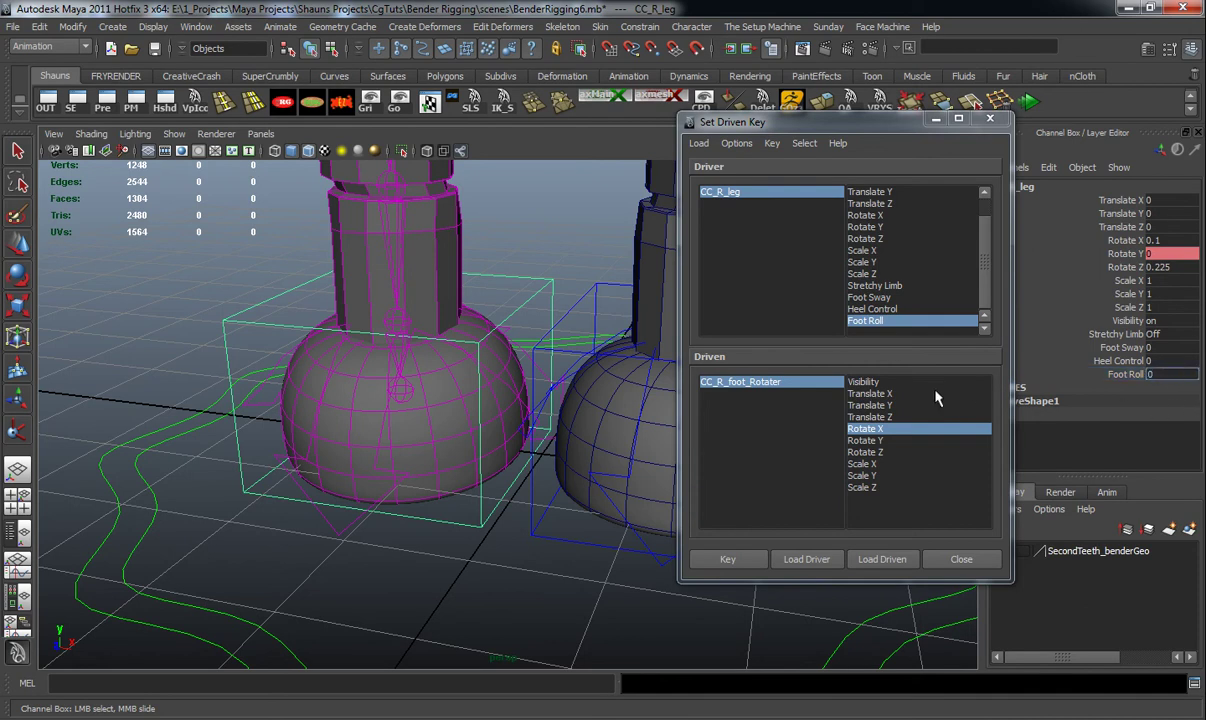
pyautogui.press('Return')
pyautogui.click(990, 119)
# Step: Clear the selection and open the Outliner, sized and placed beside the full Bender character
pyautogui.keyDown('alt'); pyautogui.moveTo(587, 307); pyautogui.dragTo(479, 366, button='right'); pyautogui.keyUp('alt')
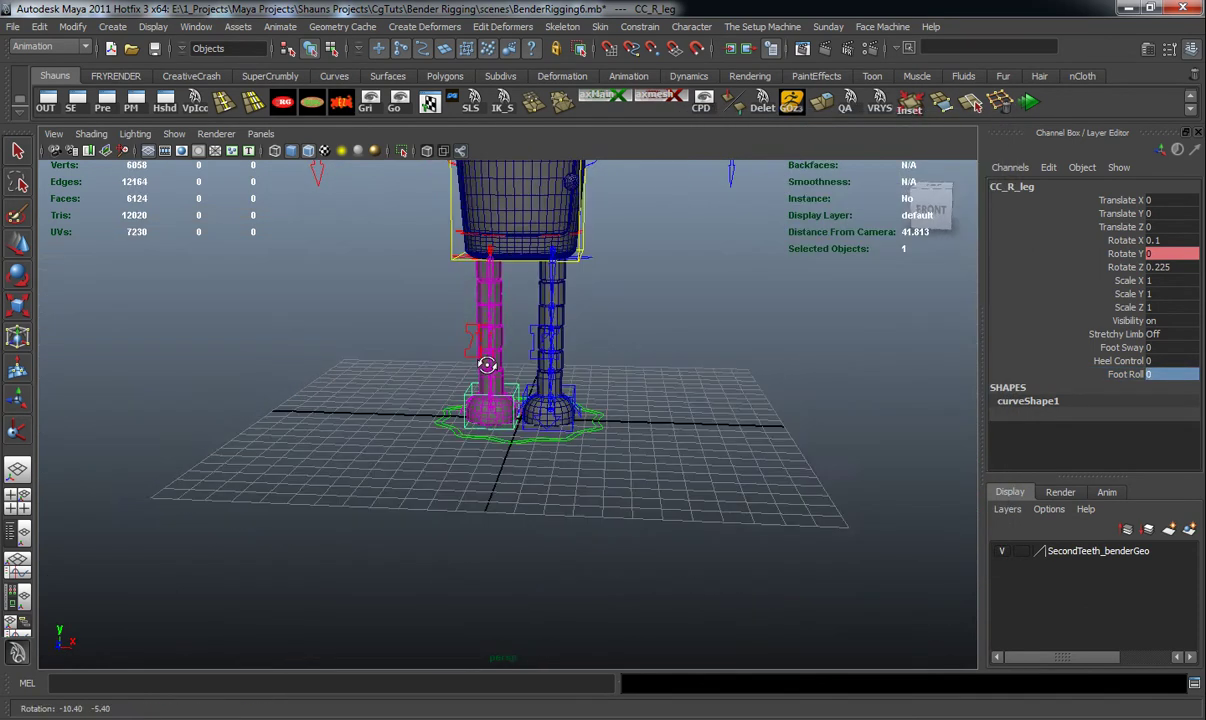
pyautogui.keyDown('alt'); pyautogui.moveTo(479, 366); pyautogui.dragTo(560, 360); pyautogui.keyUp('alt')
pyautogui.click(668, 328)
pyautogui.keyDown('alt'); pyautogui.moveTo(668, 328); pyautogui.dragTo(655, 345, button='right'); pyautogui.keyUp('alt')
pyautogui.keyDown('alt'); pyautogui.moveTo(655, 345); pyautogui.dragTo(659, 390, button='middle'); pyautogui.keyUp('alt')
pyautogui.keyDown('alt'); pyautogui.moveTo(659, 390); pyautogui.dragTo(603, 440); pyautogui.keyUp('alt')
pyautogui.keyDown('alt'); pyautogui.moveTo(603, 440); pyautogui.dragTo(608, 468, button='middle'); pyautogui.keyUp('alt')
pyautogui.keyDown('alt'); pyautogui.moveTo(608, 468); pyautogui.dragTo(619, 433); pyautogui.keyUp('alt')
pyautogui.keyDown('alt'); pyautogui.moveTo(619, 433); pyautogui.dragTo(613, 472, button='middle'); pyautogui.keyUp('alt')
pyautogui.keyDown('alt'); pyautogui.moveTo(613, 472); pyautogui.dragTo(599, 480); pyautogui.keyUp('alt')
pyautogui.keyDown('alt'); pyautogui.moveTo(599, 480); pyautogui.dragTo(597, 472, button='middle'); pyautogui.keyUp('alt')
pyautogui.keyDown('alt'); pyautogui.moveTo(597, 472); pyautogui.dragTo(533, 447); pyautogui.keyUp('alt')
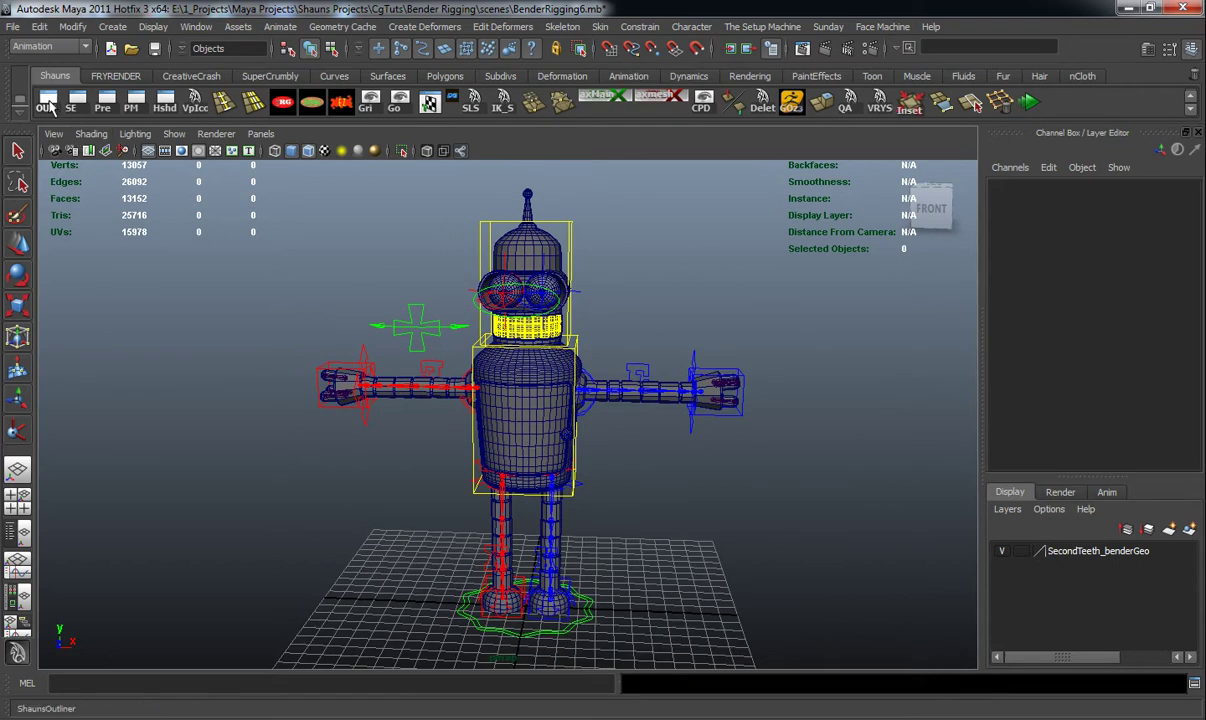
pyautogui.click(55, 107)
pyautogui.moveTo(749, 58); pyautogui.dragTo(885, 51)
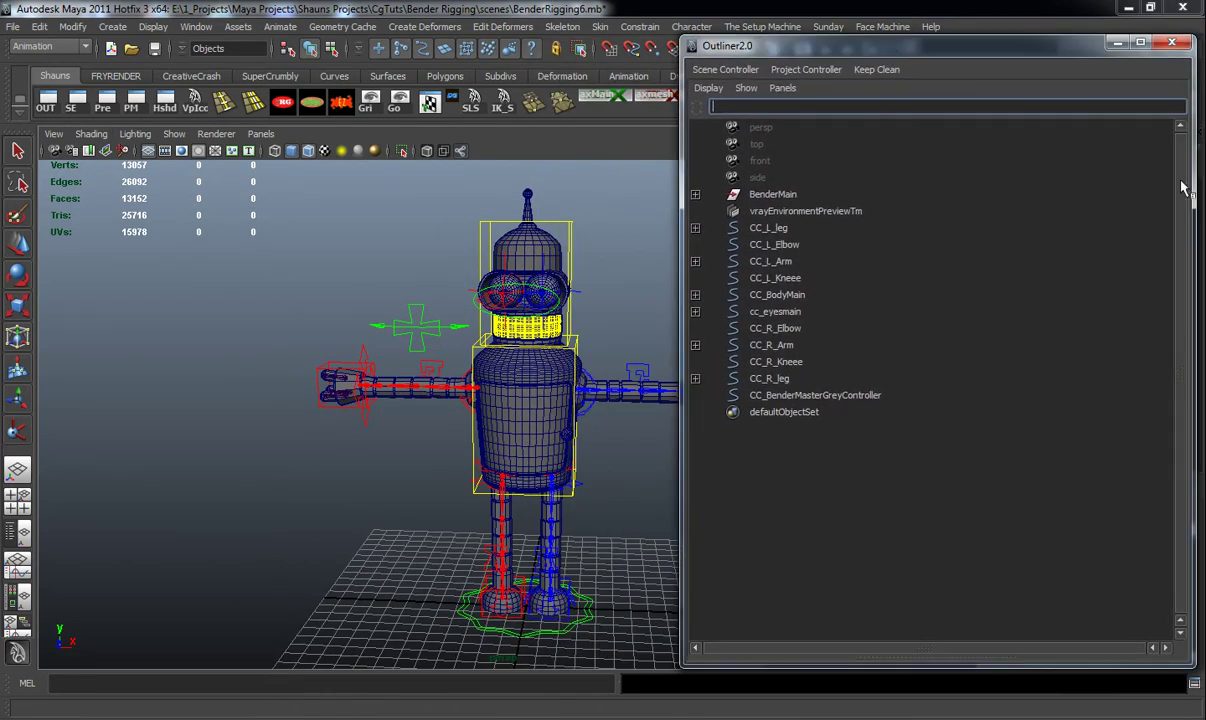
pyautogui.moveTo(1191, 182); pyautogui.dragTo(1116, 190)
pyautogui.moveTo(884, 48); pyautogui.dragTo(931, 50)
# Step: Try moving the cc_eyesmain control and undo the move
pyautogui.keyDown('alt'); pyautogui.moveTo(597, 504); pyautogui.dragTo(550, 430, button='middle'); pyautogui.keyUp('alt')
pyautogui.keyDown('alt'); pyautogui.moveTo(550, 430); pyautogui.dragTo(544, 455); pyautogui.keyUp('alt')
pyautogui.keyDown('alt'); pyautogui.moveTo(544, 455); pyautogui.dragTo(511, 468, button='middle'); pyautogui.keyUp('alt')
pyautogui.keyDown('alt'); pyautogui.moveTo(511, 468); pyautogui.dragTo(528, 460, button='right'); pyautogui.keyUp('alt')
pyautogui.keyDown('alt'); pyautogui.moveTo(528, 460); pyautogui.dragTo(535, 443); pyautogui.keyUp('alt')
pyautogui.keyDown('alt'); pyautogui.moveTo(506, 430); pyautogui.dragTo(512, 484, button='middle'); pyautogui.keyUp('alt')
pyautogui.moveTo(512, 484)
pyautogui.keyDown('alt'); pyautogui.mouseDown()
pyautogui.moveTo(498, 500)
pyautogui.moveTo(513, 475)
pyautogui.mouseUp(); pyautogui.keyUp('alt')
pyautogui.keyDown('alt'); pyautogui.moveTo(513, 475); pyautogui.dragTo(520, 485, button='middle'); pyautogui.keyUp('alt')
pyautogui.keyDown('alt'); pyautogui.moveTo(520, 485); pyautogui.dragTo(511, 484); pyautogui.keyUp('alt')
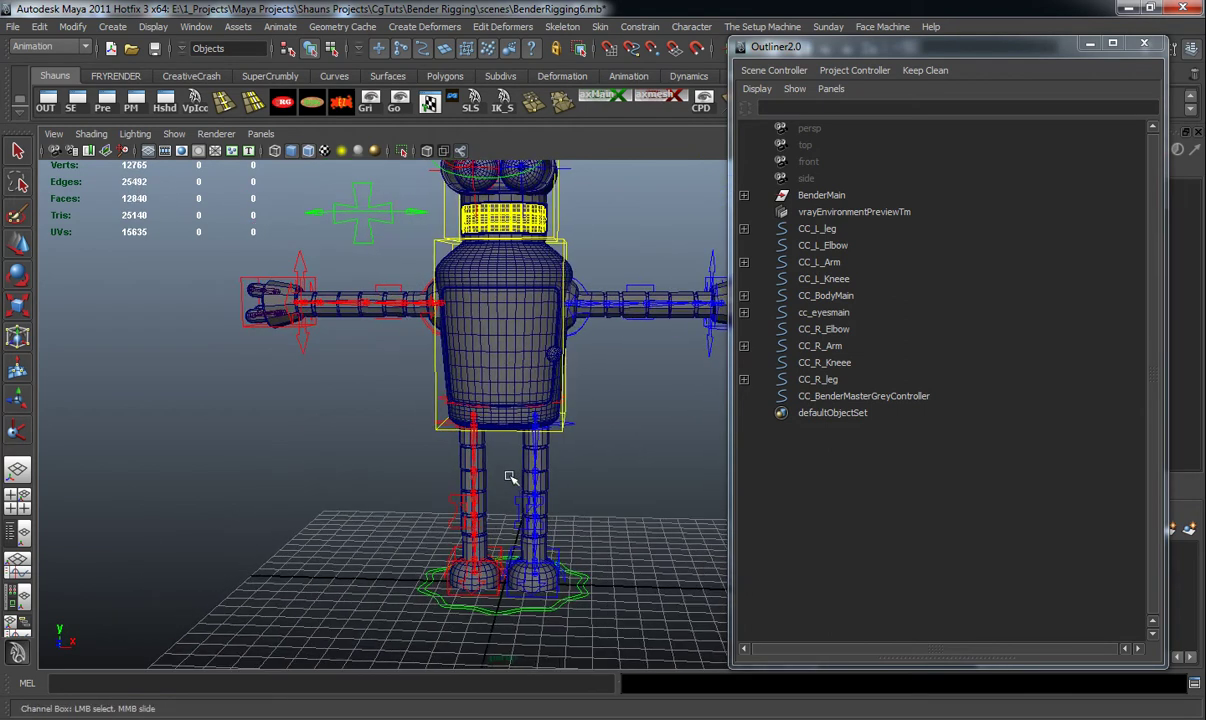
pyautogui.keyDown('alt'); pyautogui.moveTo(540, 352); pyautogui.dragTo(544, 406, button='middle'); pyautogui.keyUp('alt')
pyautogui.keyDown('alt'); pyautogui.moveTo(492, 312); pyautogui.dragTo(421, 270); pyautogui.keyUp('alt')
pyautogui.click(375, 238)
pyautogui.press('w')
pyautogui.hotkey('ctrl', 'z')
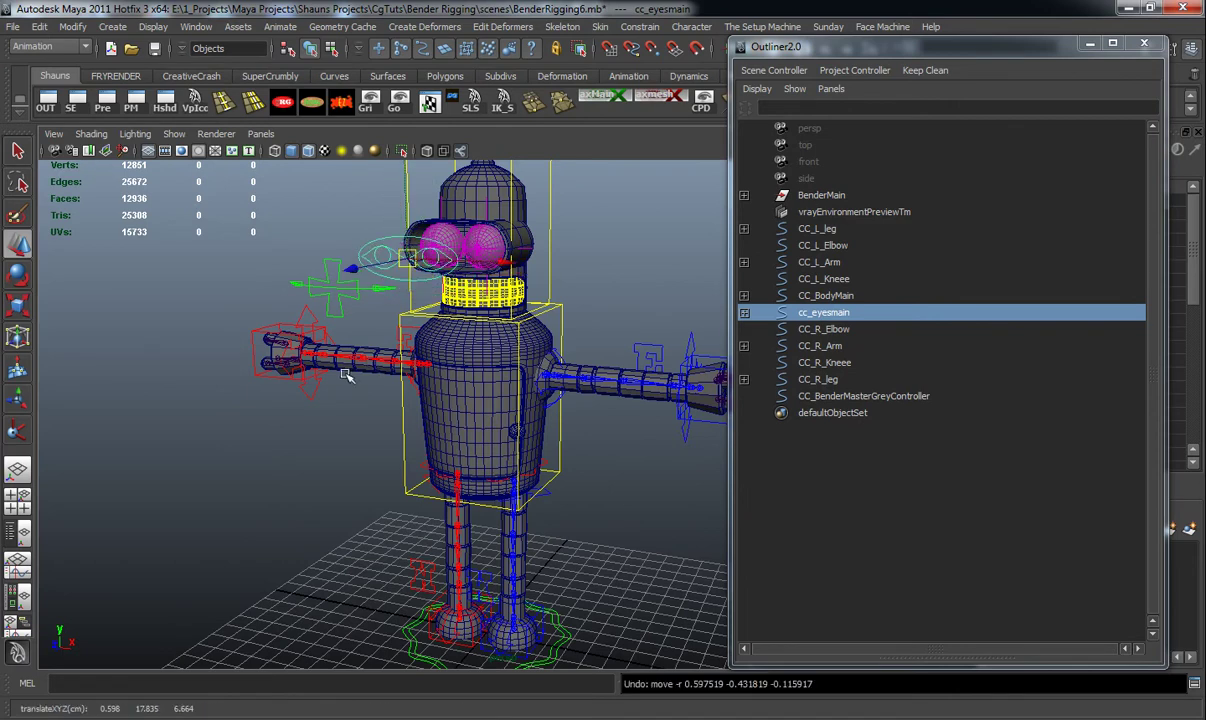
# Step: Parent both sides' arm, elbow, leg and knee controls and CC_BodyMain under CC_BenderMasterGreyController, and clear the selection
pyautogui.keyDown('alt'); pyautogui.moveTo(340, 403); pyautogui.dragTo(426, 295); pyautogui.keyUp('alt')
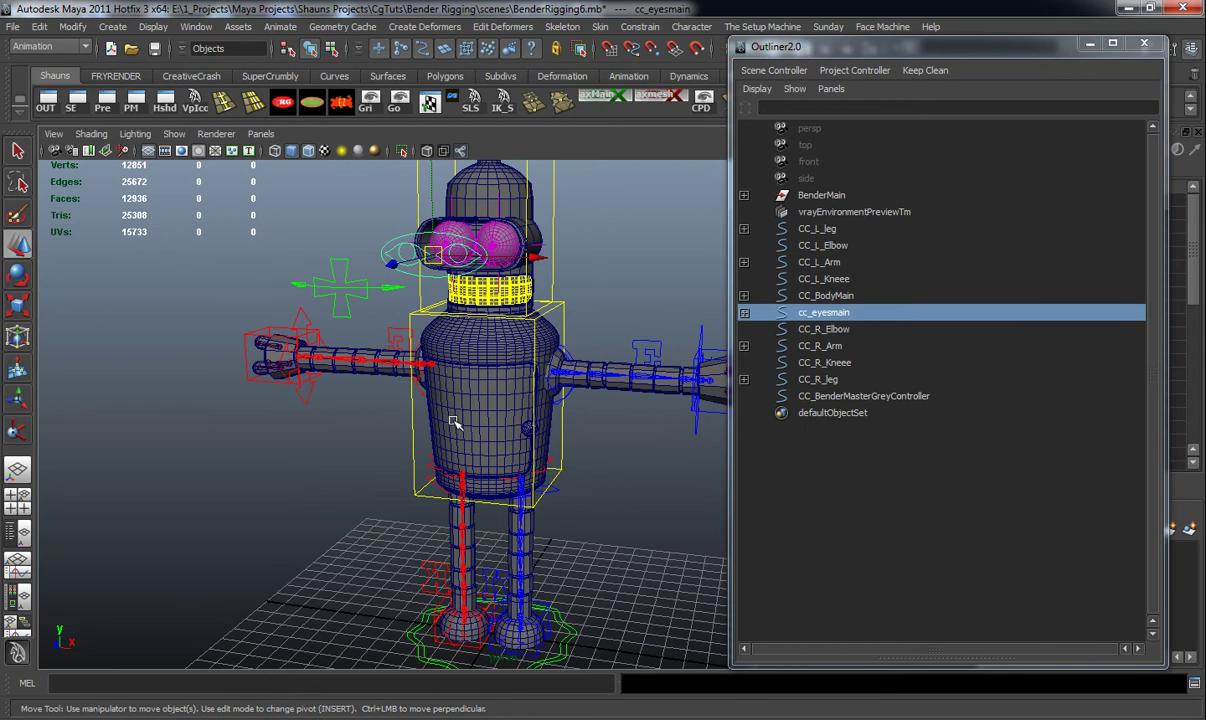
pyautogui.keyDown('alt'); pyautogui.moveTo(449, 424); pyautogui.dragTo(586, 621); pyautogui.keyUp('alt')
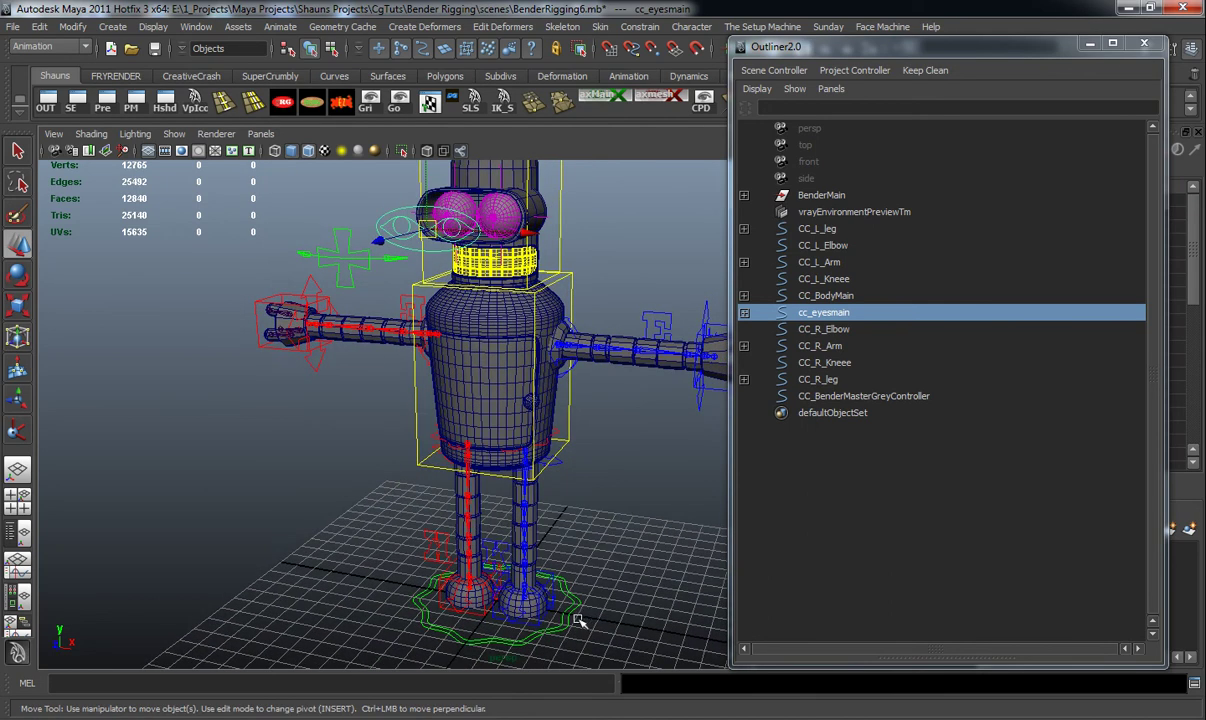
pyautogui.keyDown('alt'); pyautogui.moveTo(443, 510); pyautogui.dragTo(638, 482); pyautogui.keyUp('alt')
pyautogui.moveTo(823, 331); pyautogui.dragTo(823, 381)
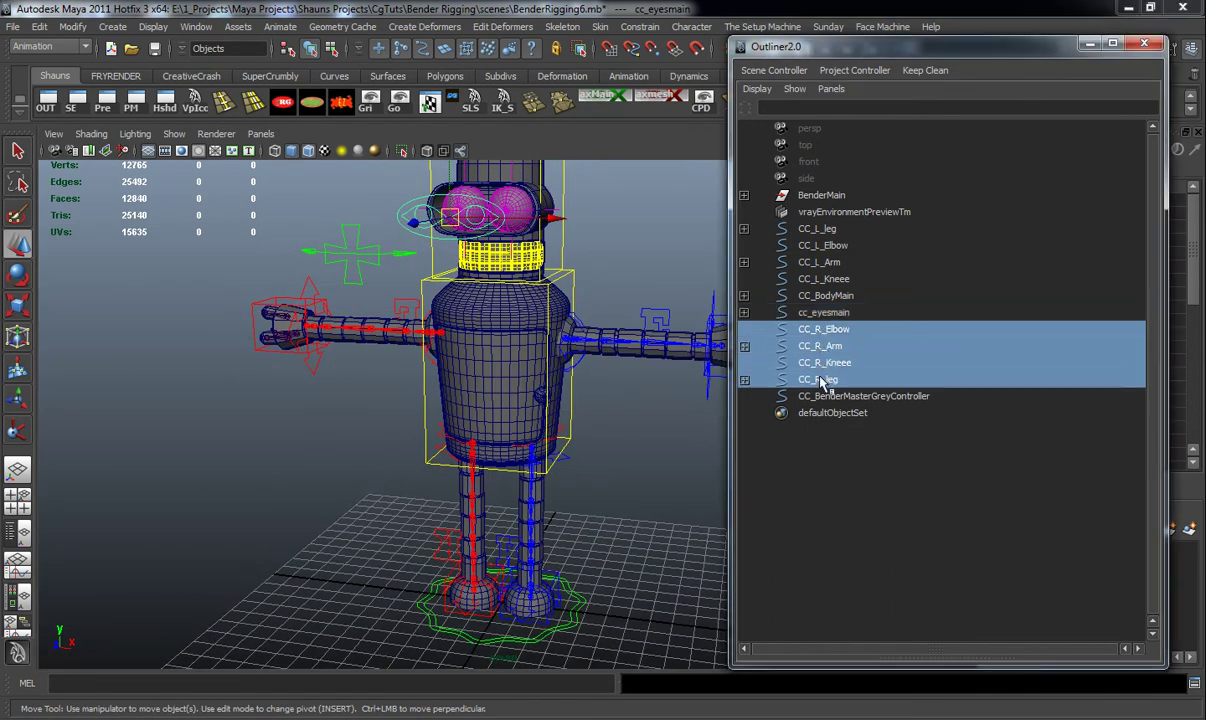
pyautogui.keyDown('ctrl'); pyautogui.click(818, 229); pyautogui.keyUp('ctrl')
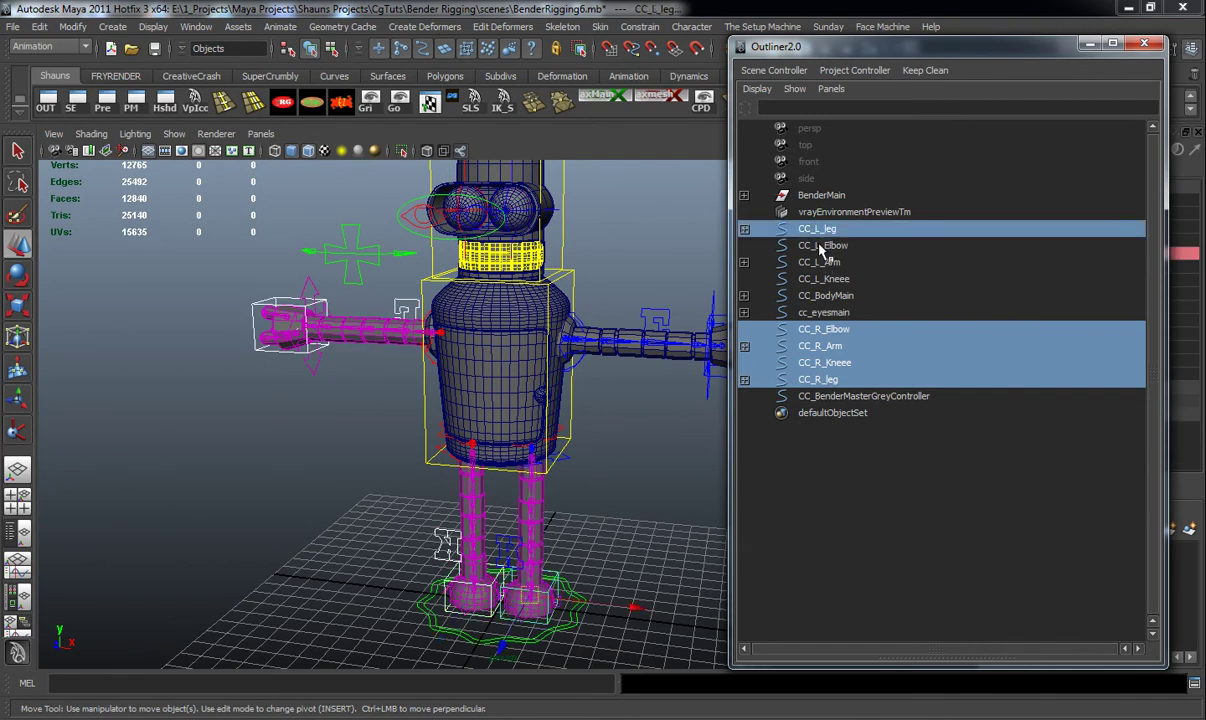
pyautogui.keyDown('ctrl'); pyautogui.click(820, 247); pyautogui.keyUp('ctrl')
pyautogui.keyDown('ctrl'); pyautogui.click(820, 263); pyautogui.keyUp('ctrl')
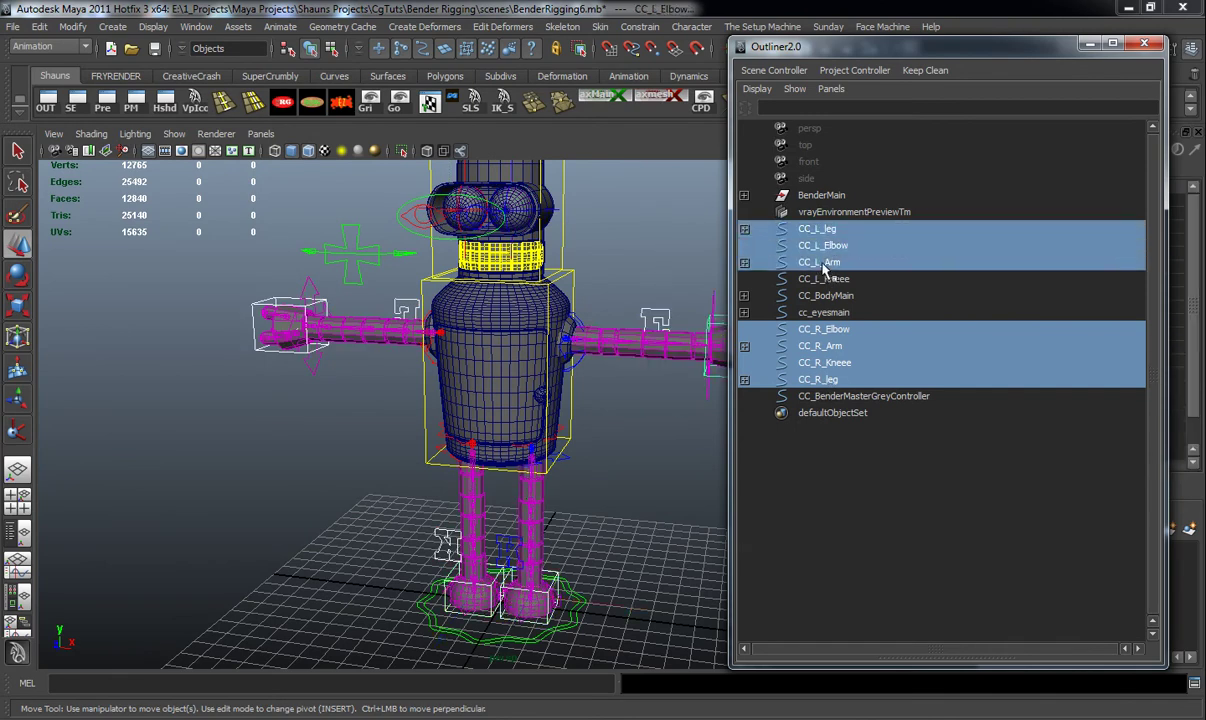
pyautogui.keyDown('ctrl'); pyautogui.click(830, 280); pyautogui.keyUp('ctrl')
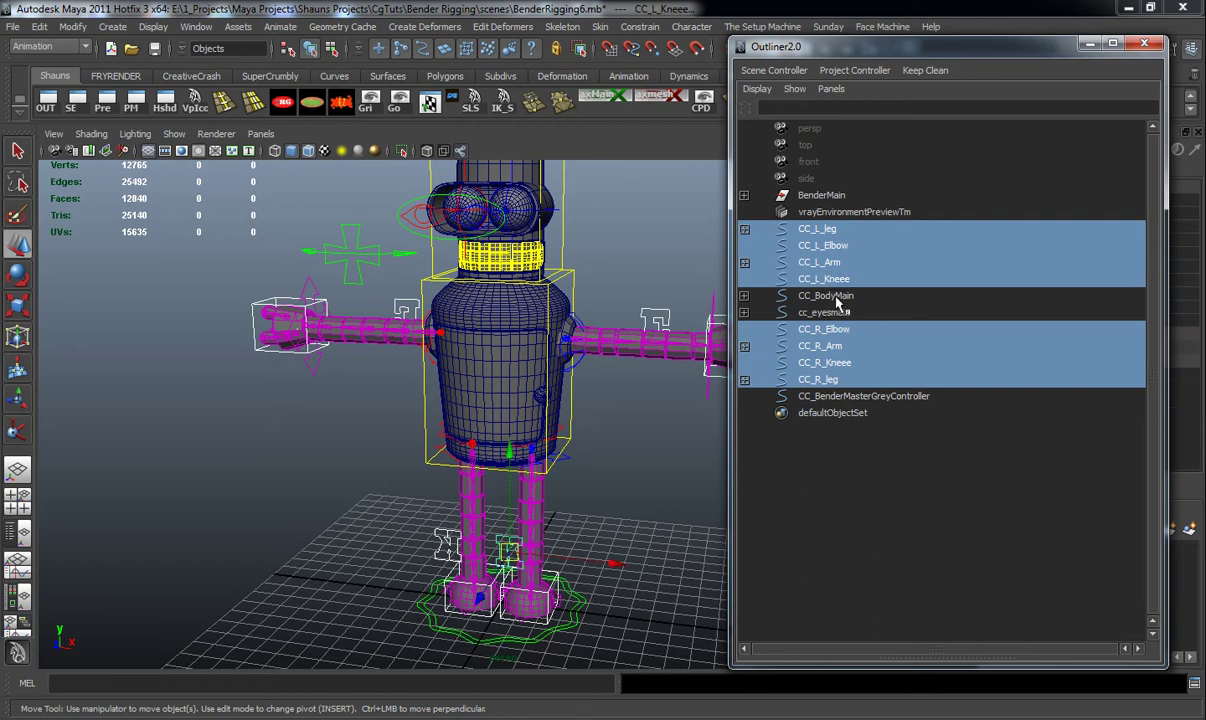
pyautogui.keyDown('ctrl'); pyautogui.click(830, 296); pyautogui.keyUp('ctrl')
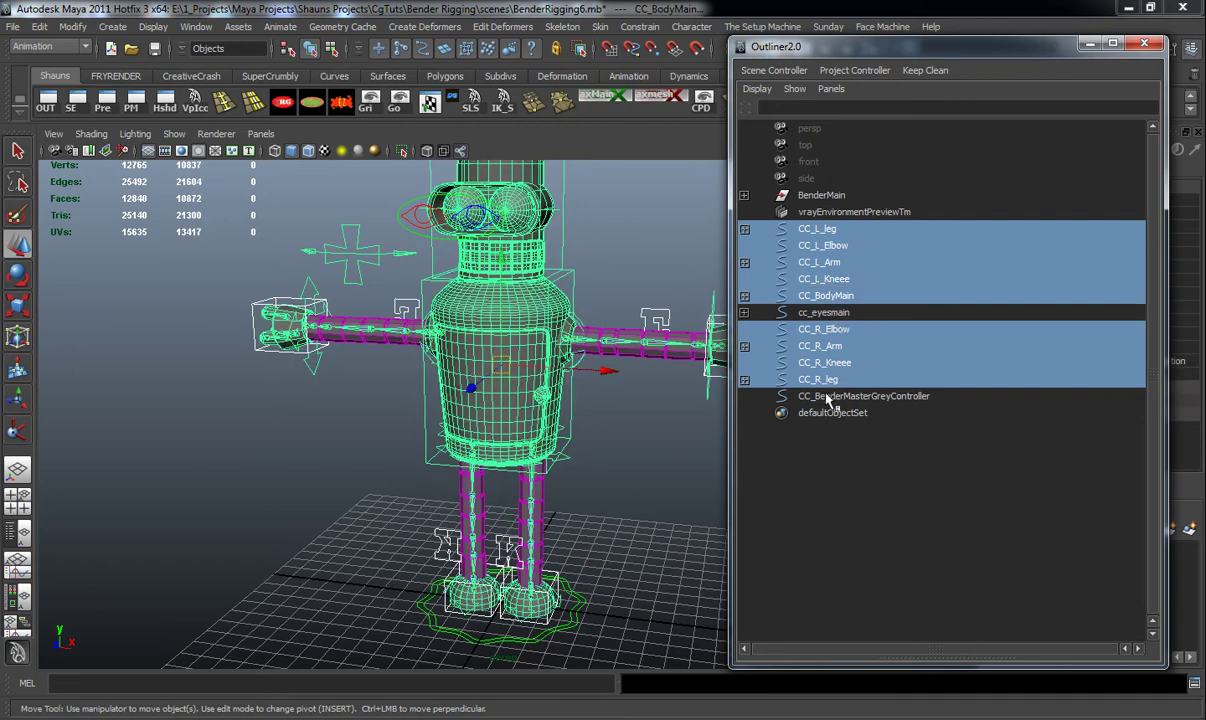
pyautogui.keyDown('ctrl'); pyautogui.click(863, 396); pyautogui.keyUp('ctrl')
pyautogui.keyDown('alt'); pyautogui.moveTo(609, 563); pyautogui.dragTo(543, 597); pyautogui.keyUp('alt')
pyautogui.moveTo(933, 42); pyautogui.dragTo(763, 26)
pyautogui.press('p')
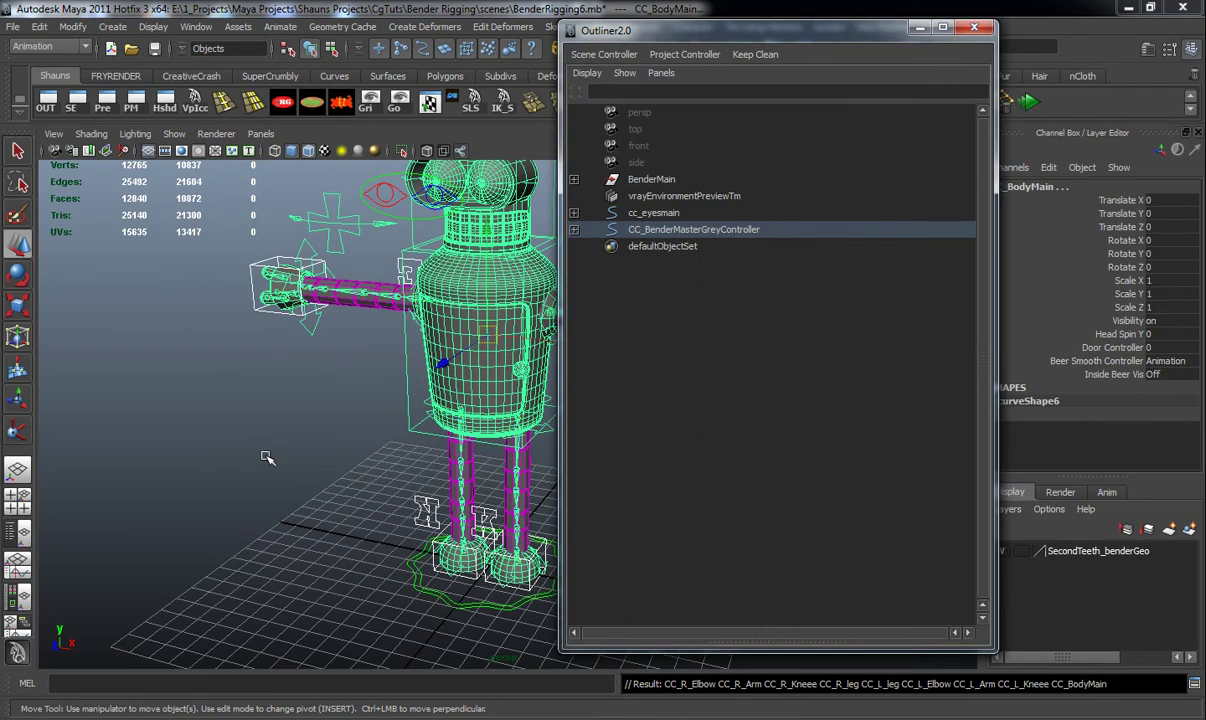
pyautogui.click(266, 458)
pyautogui.moveTo(291, 452)
pyautogui.keyDown('alt'); pyautogui.mouseDown()
pyautogui.moveTo(355, 420)
pyautogui.moveTo(309, 452)
pyautogui.mouseUp(); pyautogui.keyUp('alt')
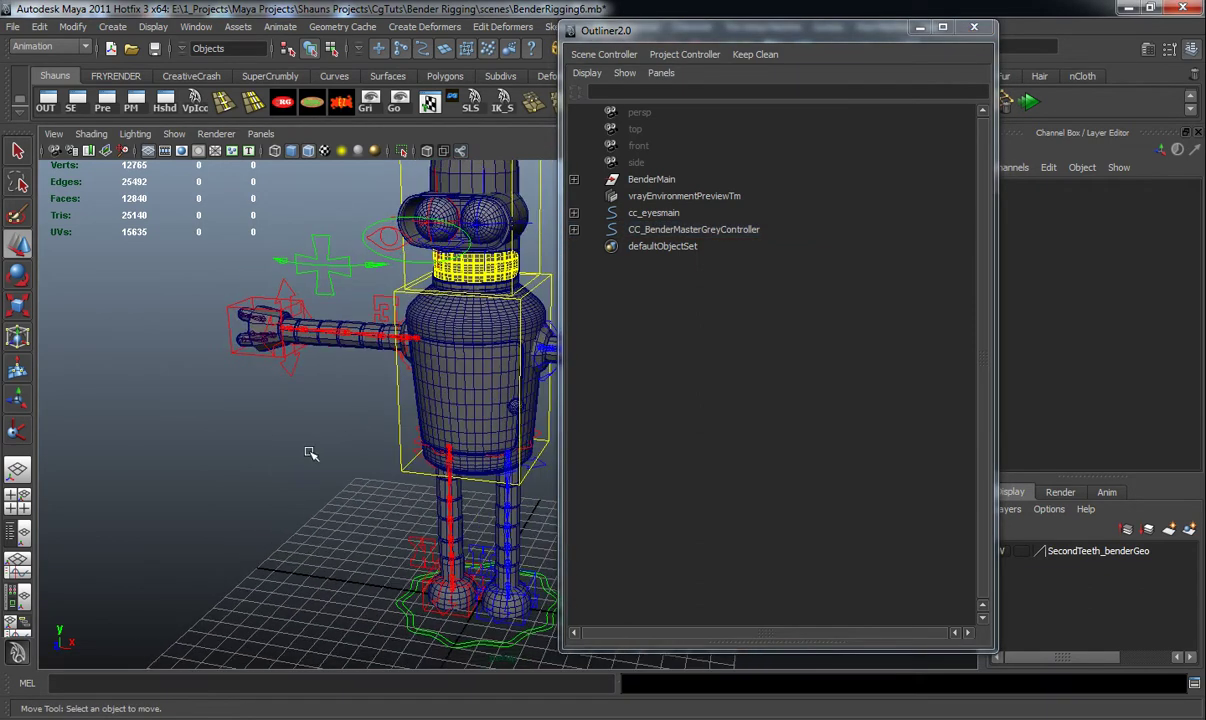
# Step: Test the CC_BenderMasterGreyController ring by transforming the character with it, undo the changes and clear the selection
pyautogui.keyDown('alt'); pyautogui.moveTo(467, 398); pyautogui.dragTo(390, 432); pyautogui.keyUp('alt')
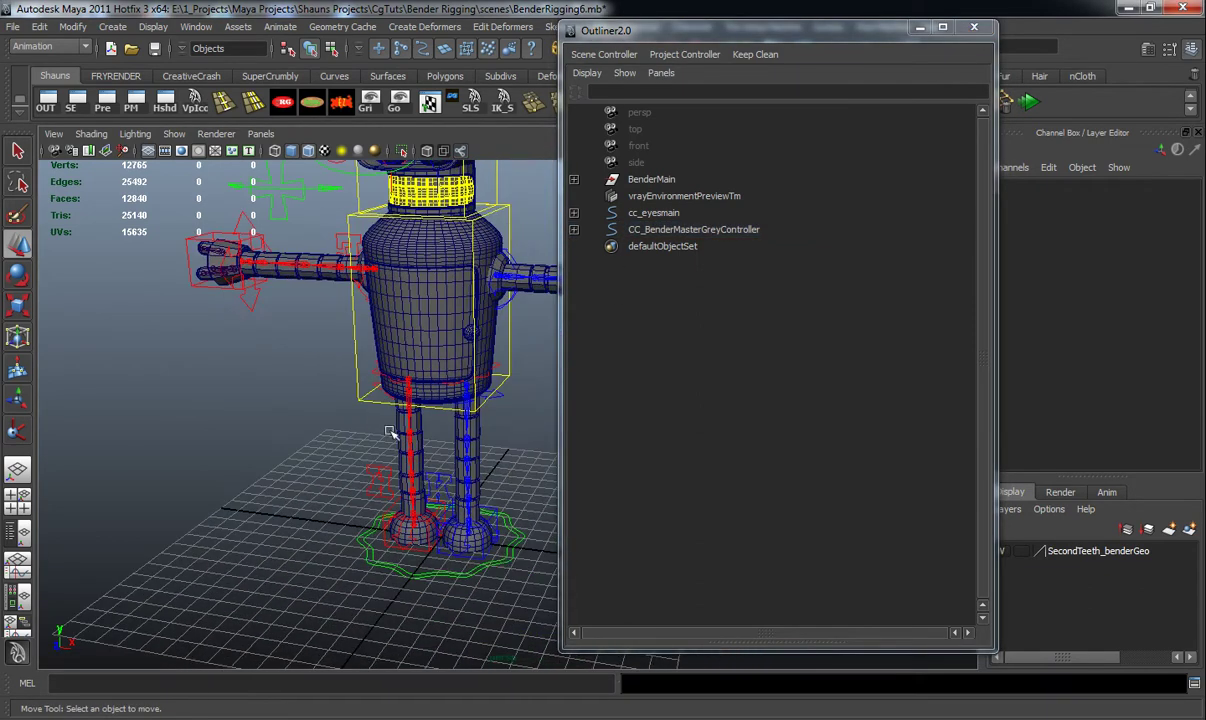
pyautogui.click(509, 558)
pyautogui.scroll(-3, 446, 538)
pyautogui.keyDown('alt'); pyautogui.moveTo(466, 508); pyautogui.dragTo(374, 495); pyautogui.keyUp('alt')
pyautogui.hotkey('ctrl', 'z')
pyautogui.press('r')
pyautogui.hotkey('ctrl', 'z')
pyautogui.click(308, 485)
# Step: Move the Outliner aside, look closely at Bender's left arm and hand, and minimize the Outliner
pyautogui.keyDown('alt'); pyautogui.moveTo(296, 485); pyautogui.dragTo(350, 457); pyautogui.keyUp('alt')
pyautogui.moveTo(827, 34); pyautogui.dragTo(1014, 42)
pyautogui.keyDown('alt'); pyautogui.moveTo(592, 388); pyautogui.dragTo(563, 388); pyautogui.keyUp('alt')
pyautogui.keyDown('alt'); pyautogui.moveTo(563, 388); pyautogui.dragTo(563, 420, button='middle'); pyautogui.keyUp('alt')
pyautogui.keyDown('alt'); pyautogui.moveTo(563, 420); pyautogui.dragTo(563, 458, button='right'); pyautogui.keyUp('alt')
pyautogui.keyDown('alt'); pyautogui.moveTo(563, 458); pyautogui.dragTo(541, 473); pyautogui.keyUp('alt')
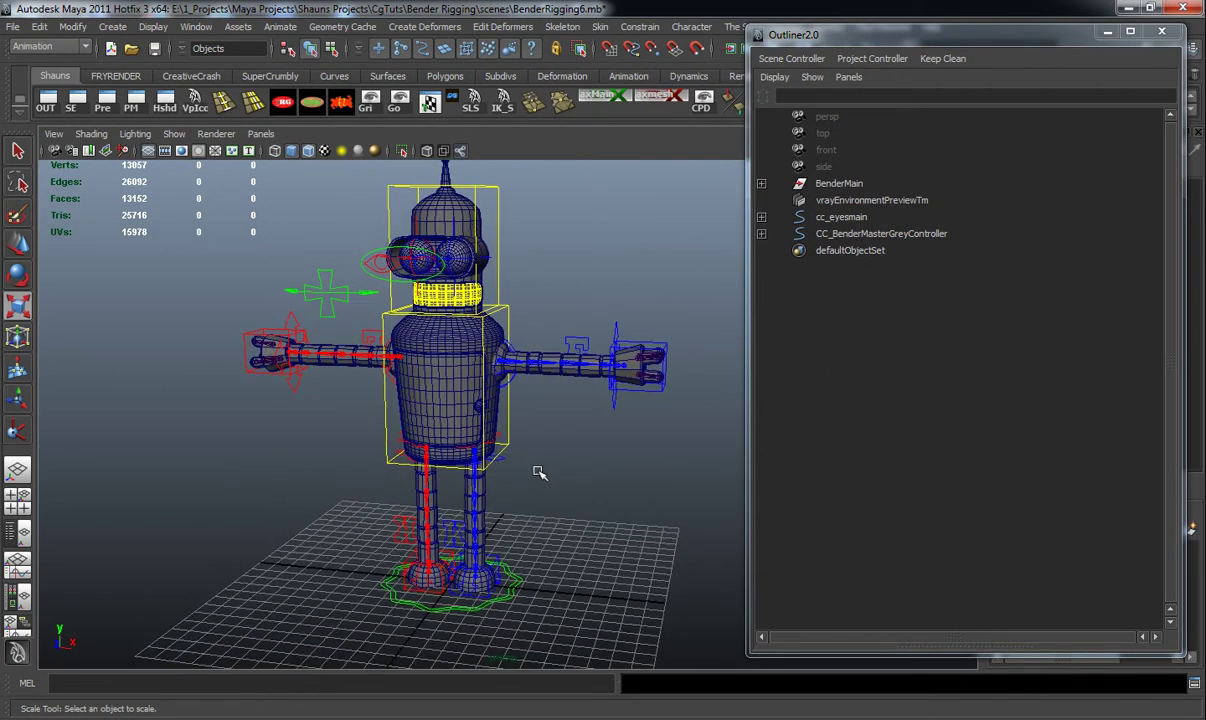
pyautogui.keyDown('alt'); pyautogui.moveTo(554, 373); pyautogui.dragTo(577, 408); pyautogui.keyUp('alt')
pyautogui.keyDown('alt'); pyautogui.moveTo(577, 408); pyautogui.dragTo(511, 445, button='middle'); pyautogui.keyUp('alt')
pyautogui.scroll(6, 530, 410)
pyautogui.scroll(3, 511, 445)
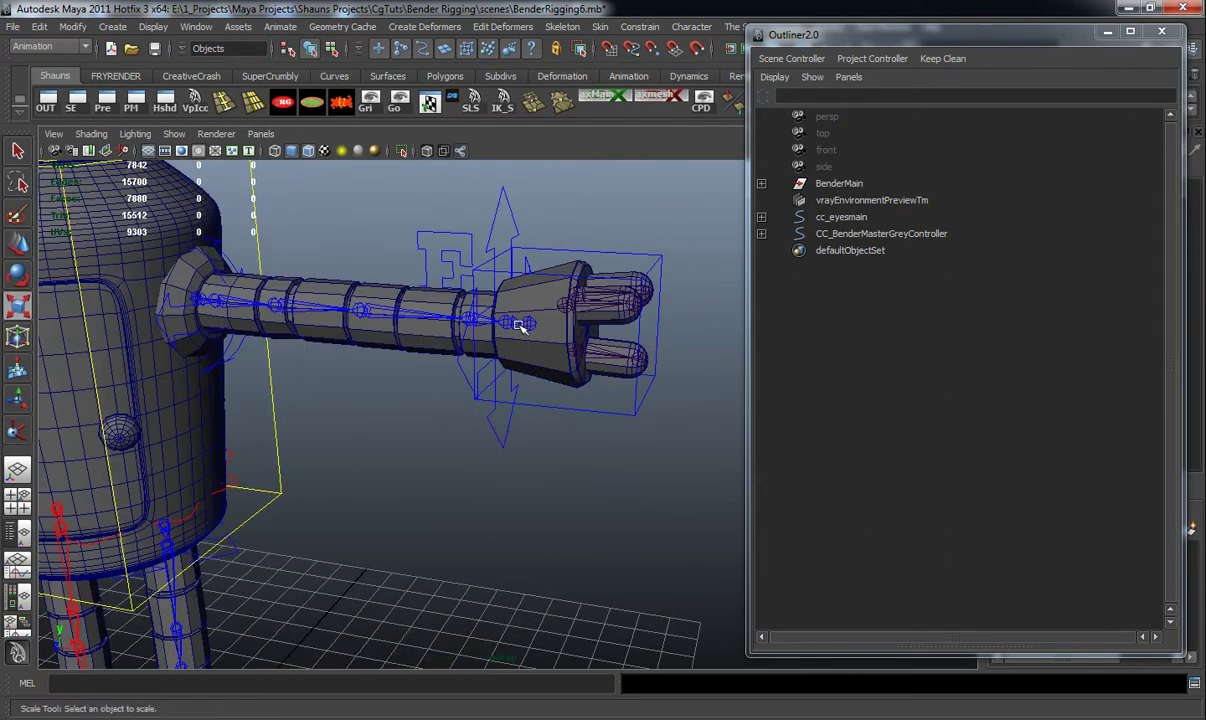
pyautogui.scroll(-5, 389, 446)
pyautogui.keyDown('alt'); pyautogui.moveTo(389, 446); pyautogui.dragTo(436, 398, button='middle'); pyautogui.keyUp('alt')
pyautogui.keyDown('alt'); pyautogui.moveTo(436, 398); pyautogui.dragTo(417, 412); pyautogui.keyUp('alt')
pyautogui.keyDown('alt'); pyautogui.moveTo(417, 412); pyautogui.dragTo(363, 476, button='middle'); pyautogui.keyUp('alt')
pyautogui.scroll(2, 390, 456)
pyautogui.keyDown('alt'); pyautogui.moveTo(363, 476); pyautogui.dragTo(368, 458); pyautogui.keyUp('alt')
pyautogui.keyDown('alt'); pyautogui.moveTo(368, 458); pyautogui.dragTo(360, 495, button='middle'); pyautogui.keyUp('alt')
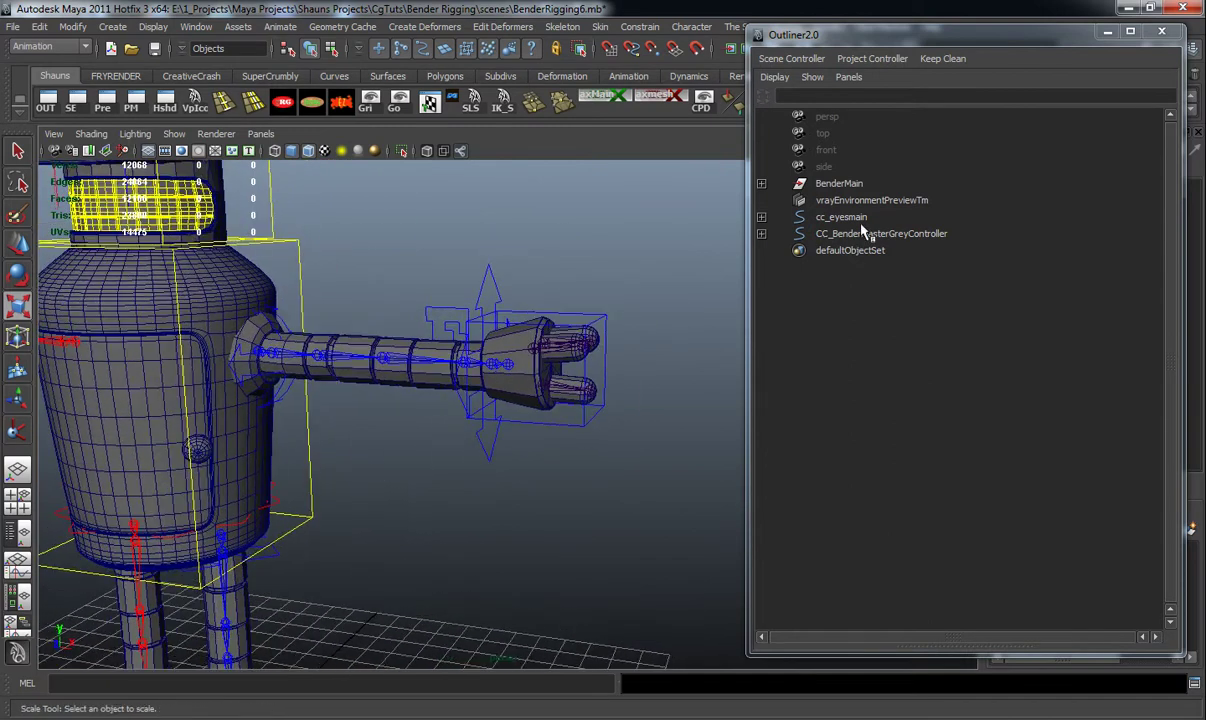
pyautogui.click(1107, 32)
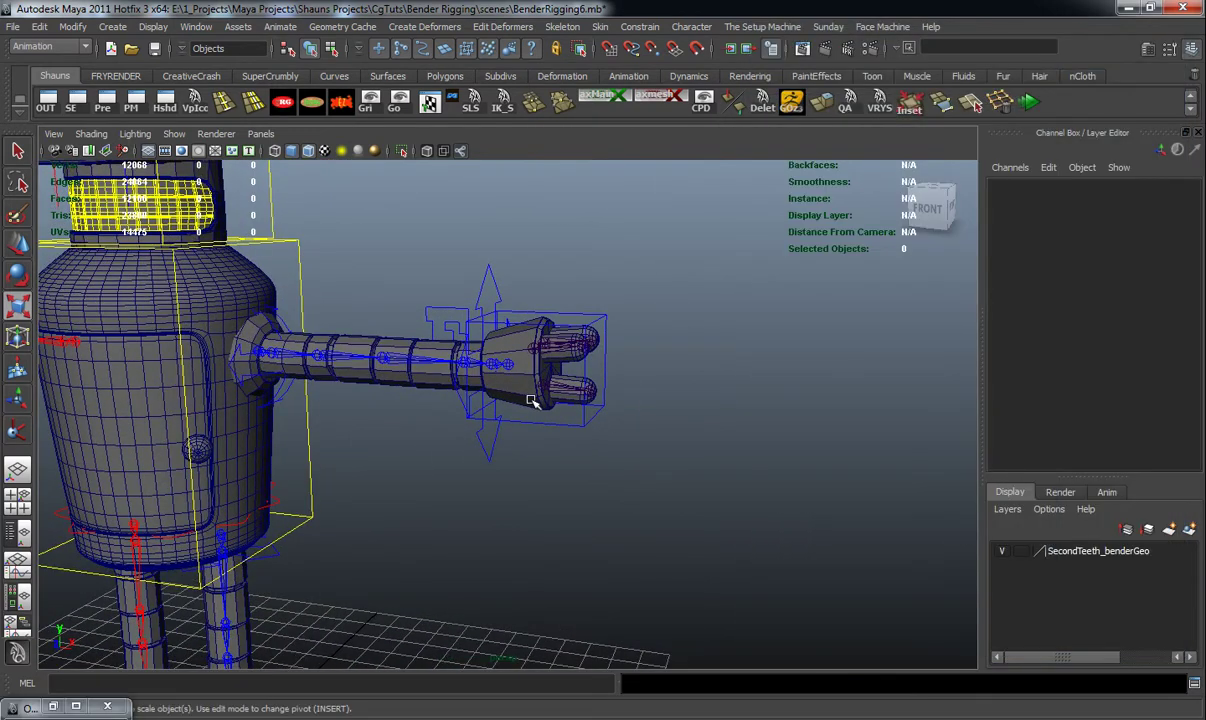
# Step: Put the left hand mesh on a new display layer and hide that layer
pyautogui.click(532, 398)
pyautogui.scroll(6, 556, 422)
pyautogui.click(1188, 533)
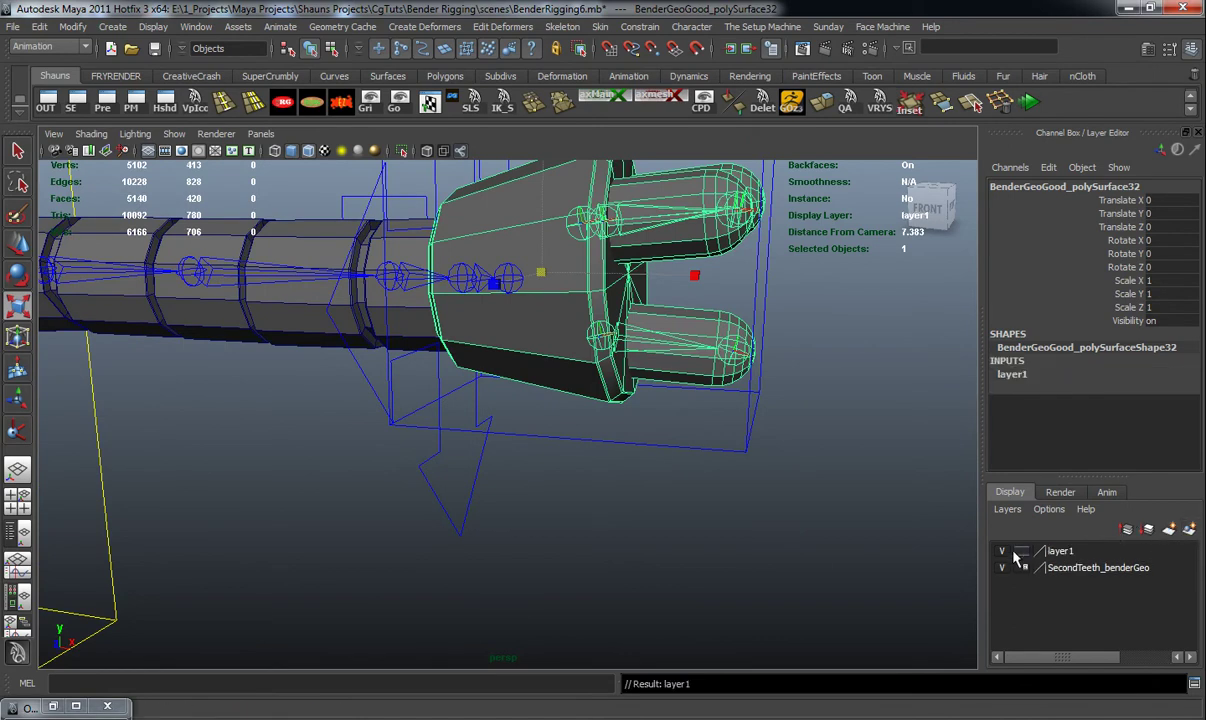
pyautogui.click(1001, 551)
pyautogui.click(608, 506)
# Step: Add the right hand mesh to the hidden layer1 display layer and clear the selection
pyautogui.keyDown('alt'); pyautogui.moveTo(608, 506); pyautogui.dragTo(583, 483); pyautogui.keyUp('alt')
pyautogui.scroll(-5, 549, 474)
pyautogui.keyDown('alt'); pyautogui.moveTo(549, 474); pyautogui.dragTo(827, 470, button='middle'); pyautogui.keyUp('alt')
pyautogui.scroll(5, 590, 466)
pyautogui.keyDown('alt'); pyautogui.moveTo(588, 466); pyautogui.dragTo(512, 378, button='middle'); pyautogui.keyUp('alt')
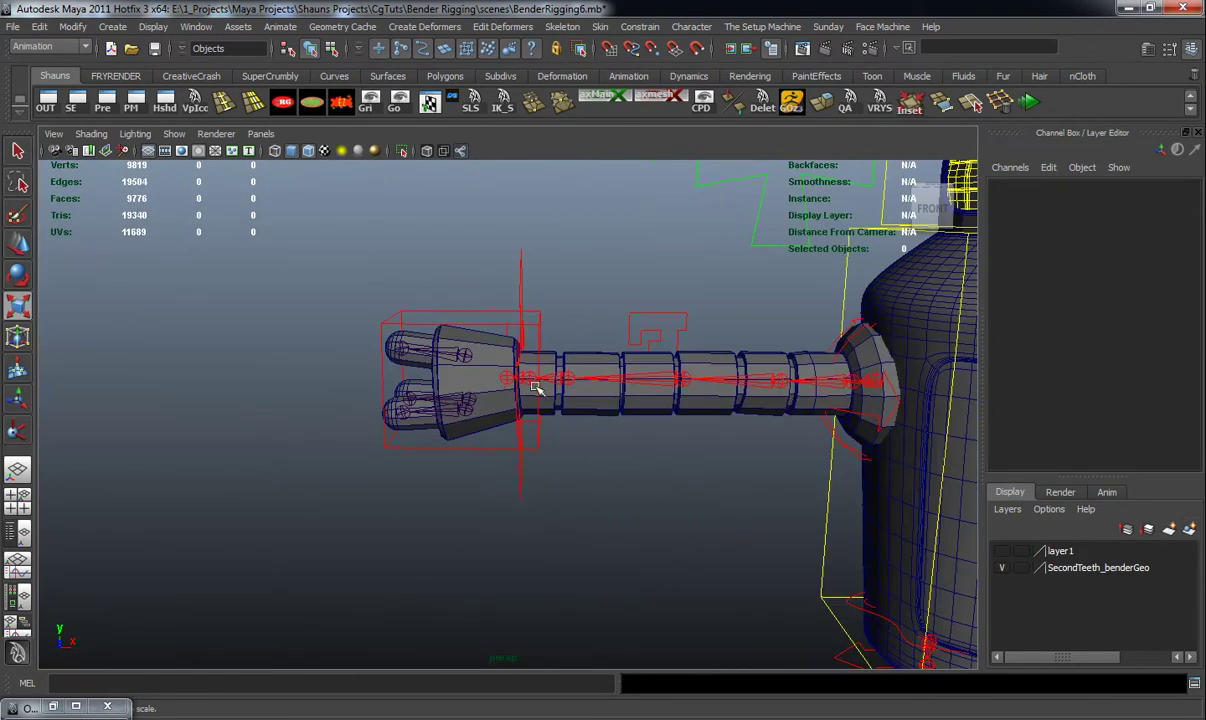
pyautogui.click(464, 333)
pyautogui.rightClick(1058, 558)
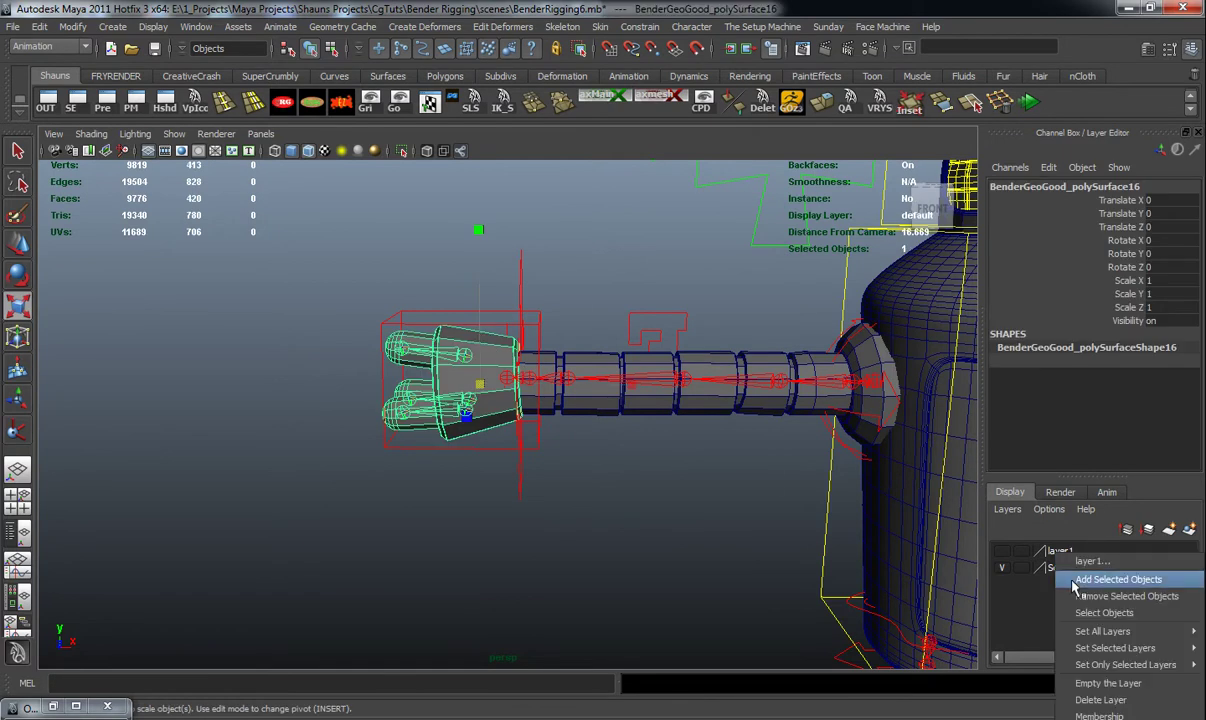
pyautogui.click(1050, 574)
pyautogui.click(649, 537)
# Step: Examine both arm ends and their controls around the body while the hand meshes are hidden
pyautogui.keyDown('alt'); pyautogui.moveTo(649, 537); pyautogui.dragTo(552, 464); pyautogui.keyUp('alt')
pyautogui.scroll(5, 511, 469)
pyautogui.keyDown('alt'); pyautogui.moveTo(552, 464); pyautogui.dragTo(520, 490, button='middle'); pyautogui.keyUp('alt')
pyautogui.scroll(3, 520, 490)
pyautogui.keyDown('alt'); pyautogui.moveTo(521, 491); pyautogui.dragTo(540, 500); pyautogui.keyUp('alt')
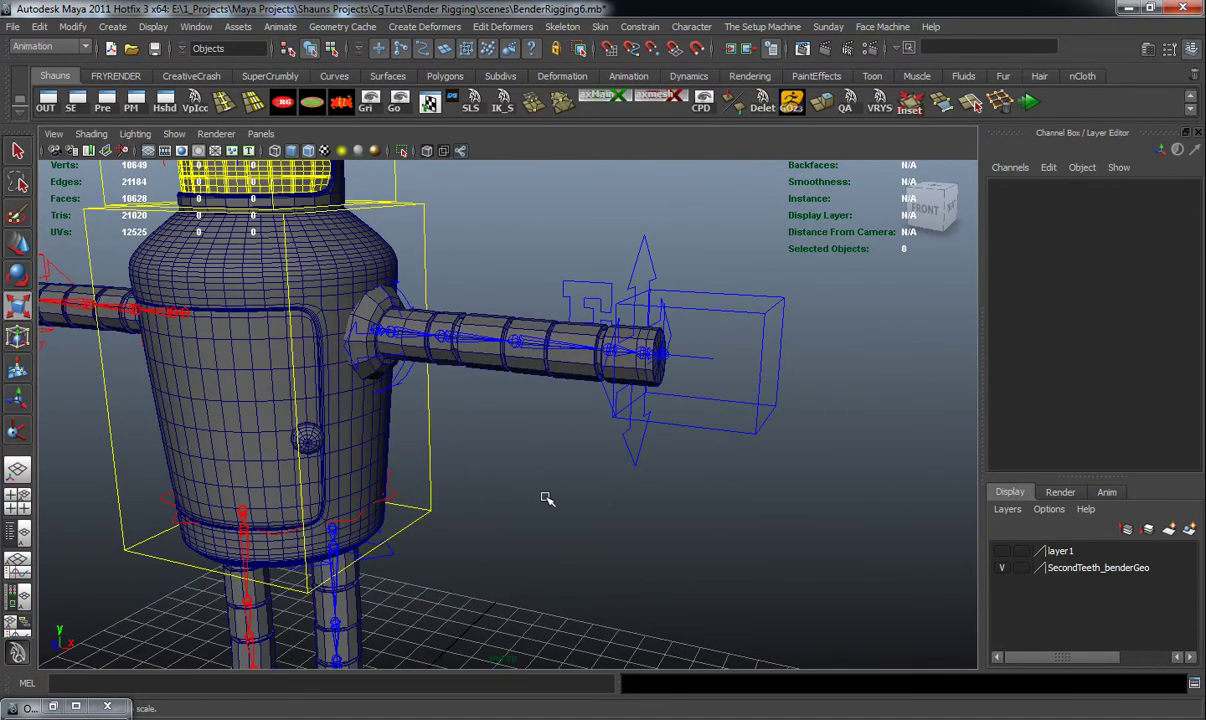
pyautogui.scroll(-5, 565, 440)
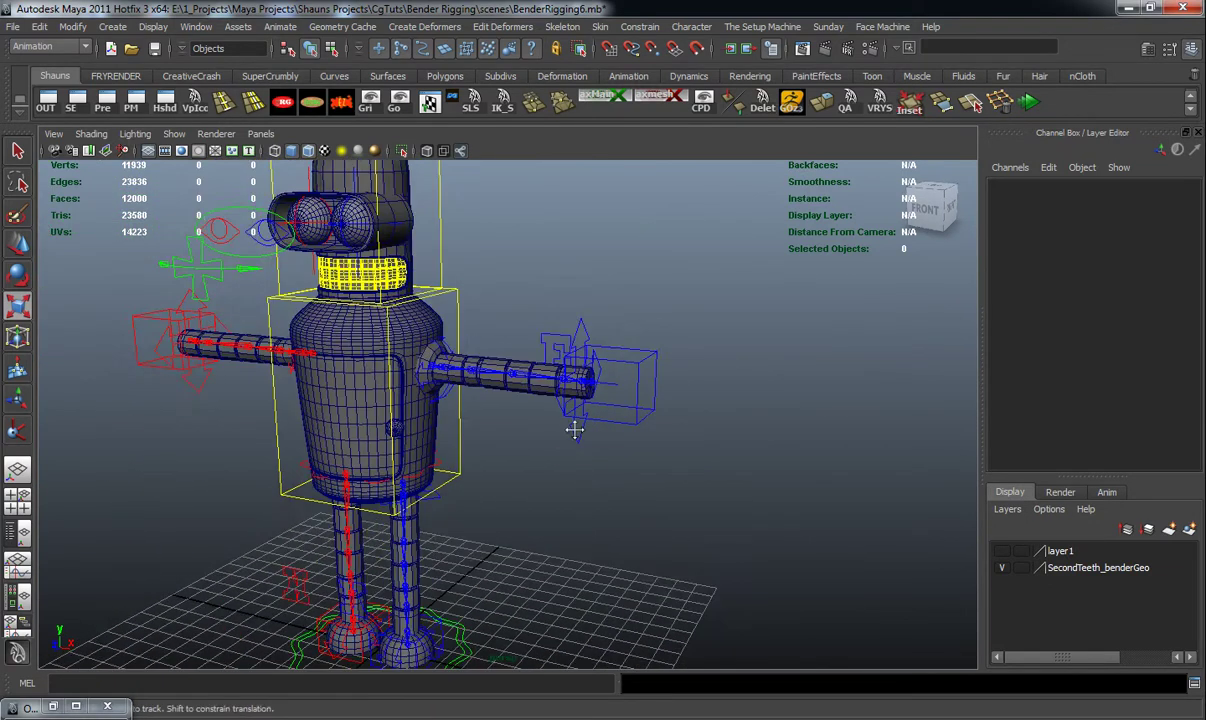
pyautogui.keyDown('alt'); pyautogui.moveTo(545, 450); pyautogui.dragTo(568, 420, button='middle'); pyautogui.keyUp('alt')
pyautogui.keyDown('alt'); pyautogui.moveTo(568, 420); pyautogui.dragTo(571, 422); pyautogui.keyUp('alt')
pyautogui.keyDown('alt'); pyautogui.moveTo(472, 370); pyautogui.dragTo(511, 390); pyautogui.keyUp('alt')
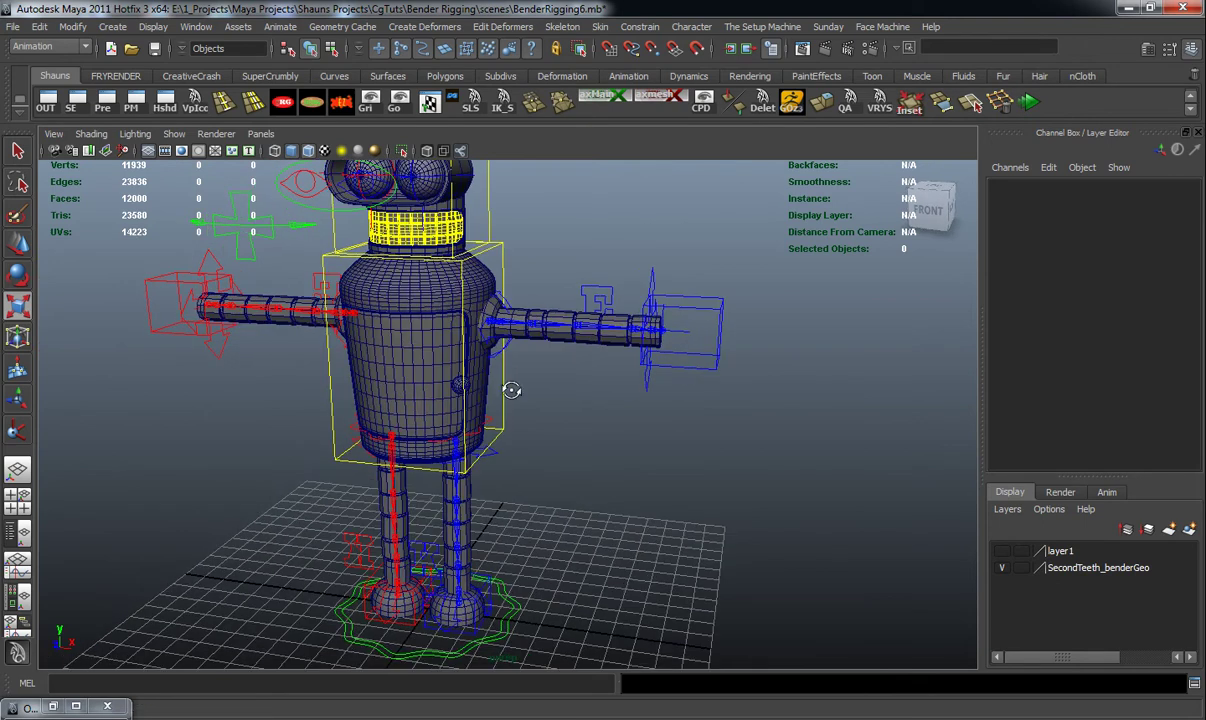
pyautogui.keyDown('alt'); pyautogui.moveTo(195, 314); pyautogui.dragTo(240, 362); pyautogui.keyUp('alt')
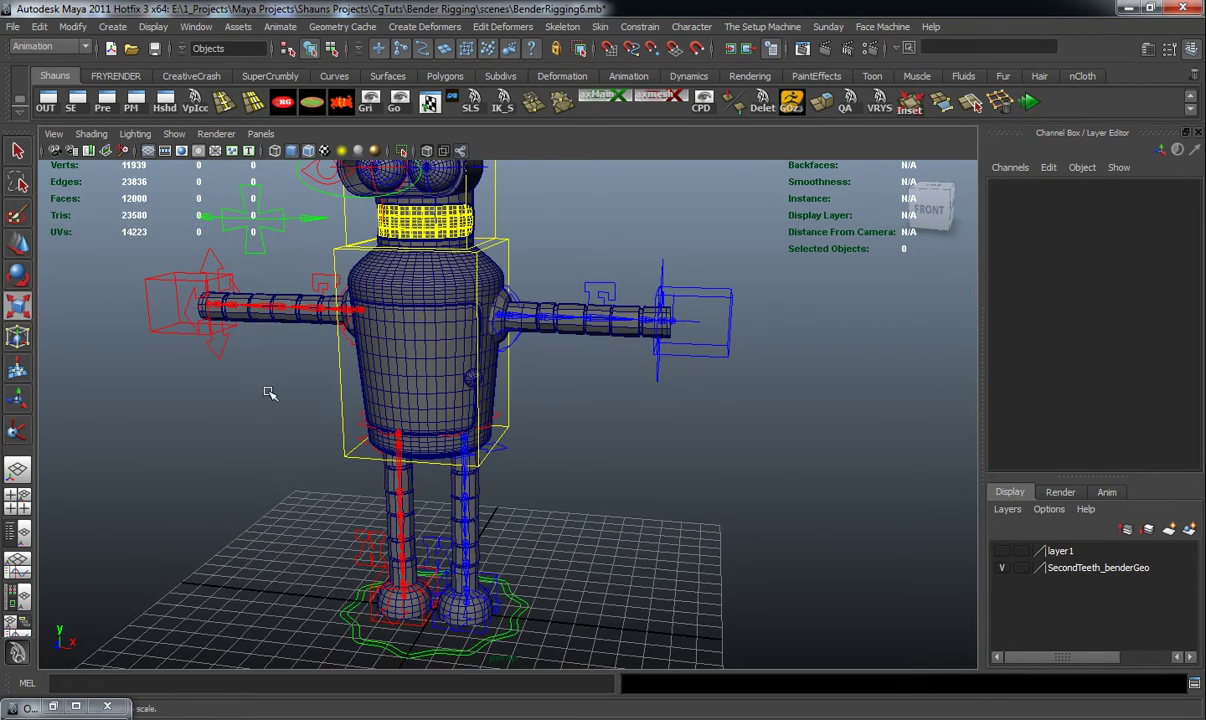
pyautogui.keyDown('alt'); pyautogui.moveTo(440, 447); pyautogui.dragTo(425, 447); pyautogui.keyUp('alt')
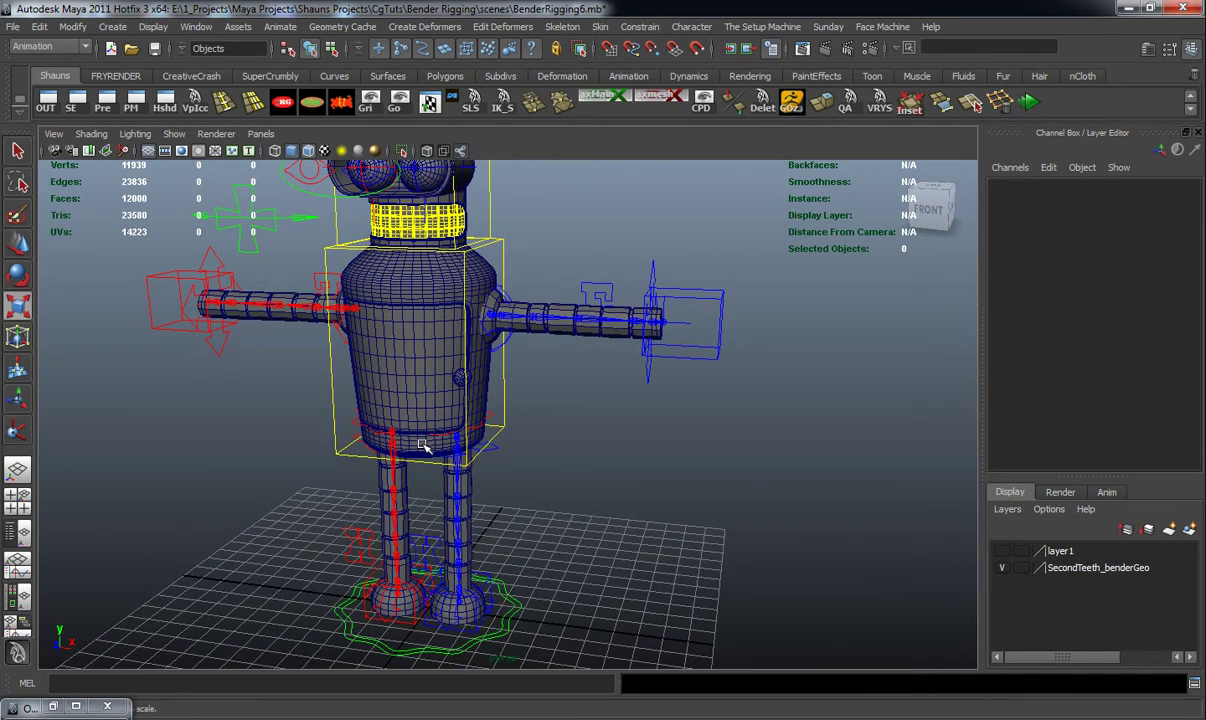
# Step: Make the left arm's ikHandle1 stretchy with the wp stretchy IK script, using Translate and a joint offset of 0
pyautogui.click(185, 77)
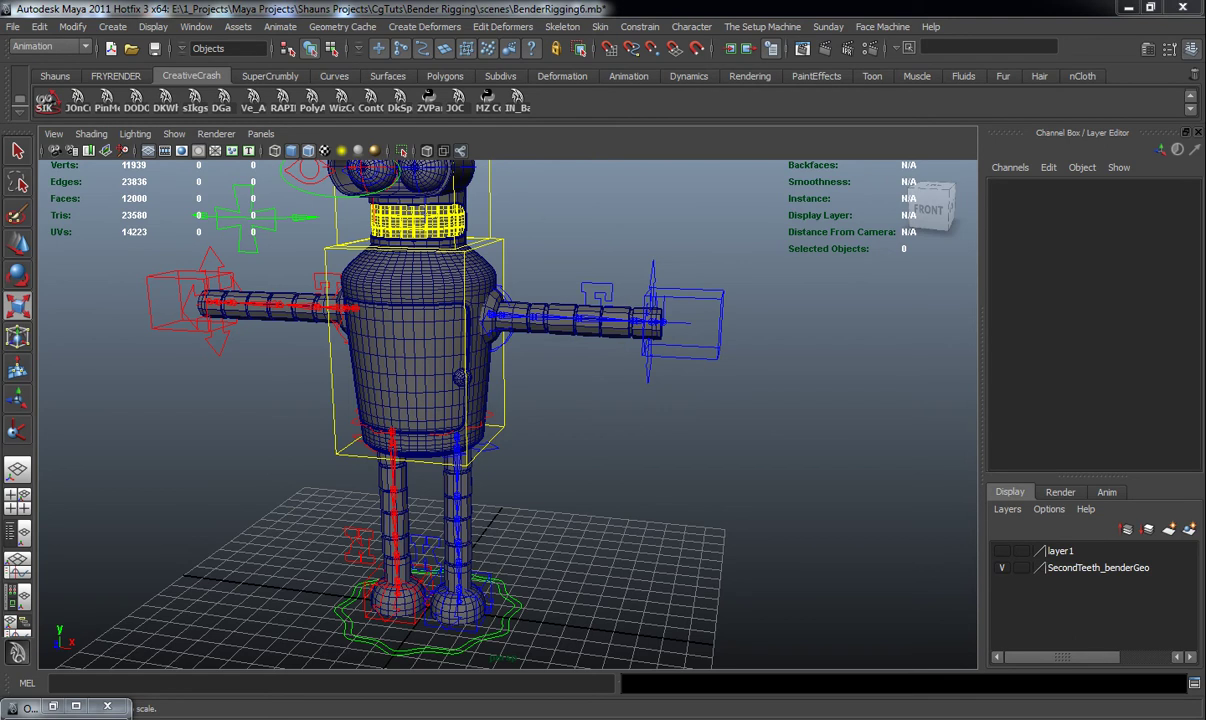
pyautogui.moveTo(683, 376)
pyautogui.keyDown('alt'); pyautogui.mouseDown()
pyautogui.moveTo(719, 398)
pyautogui.moveTo(705, 416)
pyautogui.moveTo(664, 385)
pyautogui.mouseUp(); pyautogui.keyUp('alt')
pyautogui.moveTo(681, 288); pyautogui.dragTo(749, 353)
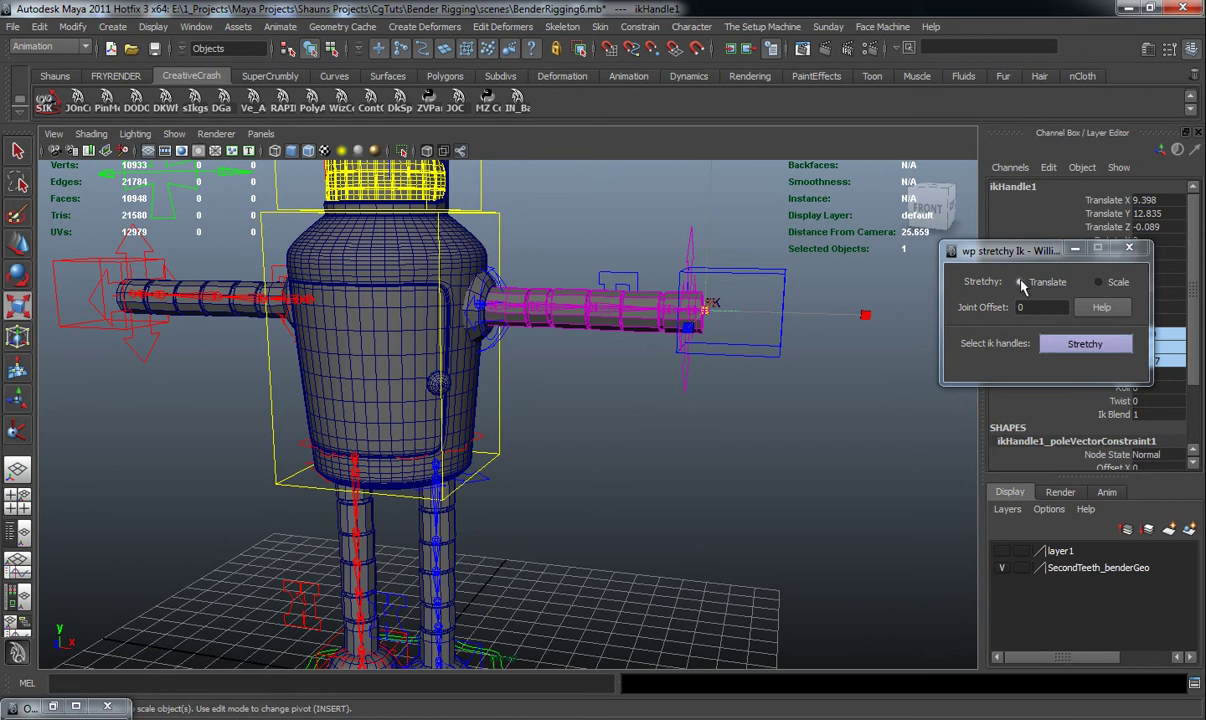
pyautogui.click(1085, 343)
pyautogui.click(727, 479)
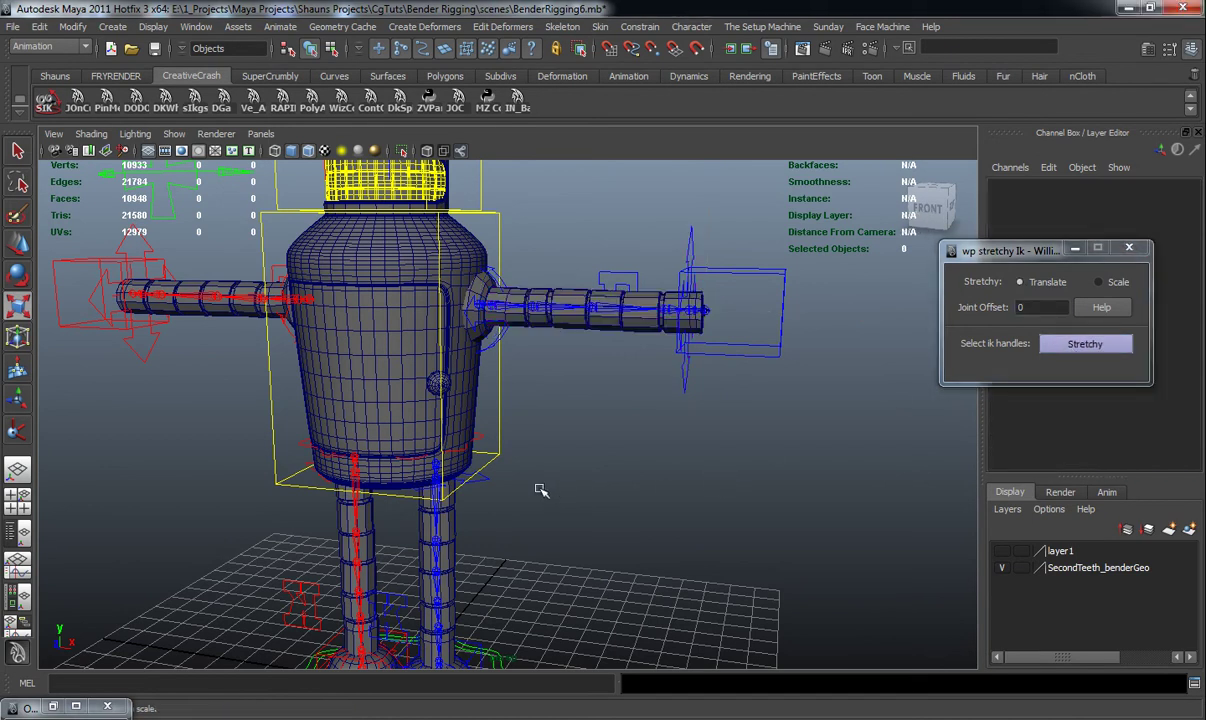
# Step: Make the right arm's ikHandle2 stretchy with the Translate method and a joint offset of 0
pyautogui.keyDown('alt'); pyautogui.moveTo(563, 493); pyautogui.dragTo(590, 495); pyautogui.keyUp('alt')
pyautogui.keyDown('alt'); pyautogui.moveTo(390, 480); pyautogui.dragTo(565, 466, button='middle'); pyautogui.keyUp('alt')
pyautogui.keyDown('alt'); pyautogui.moveTo(565, 466); pyautogui.dragTo(581, 458, button='right'); pyautogui.keyUp('alt')
pyautogui.keyDown('alt'); pyautogui.moveTo(581, 458); pyautogui.dragTo(452, 385); pyautogui.keyUp('alt')
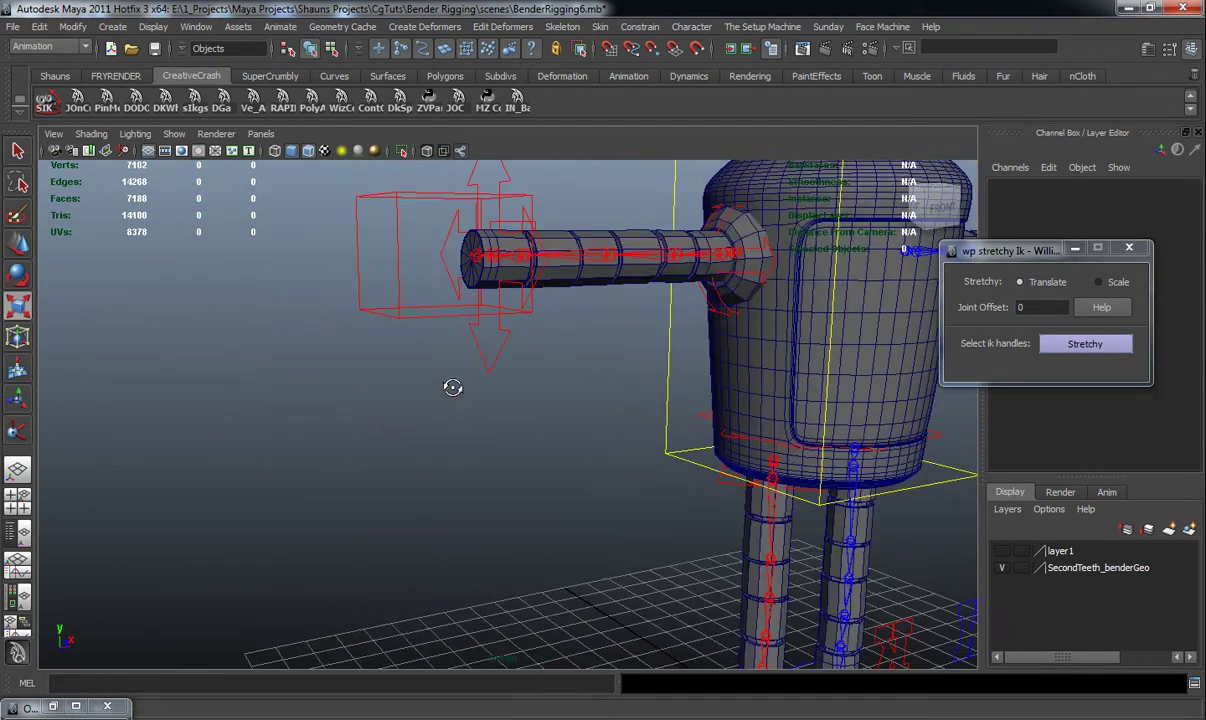
pyautogui.keyDown('alt'); pyautogui.moveTo(452, 385); pyautogui.dragTo(460, 452, button='middle'); pyautogui.keyUp('alt')
pyautogui.keyDown('alt'); pyautogui.moveTo(460, 452); pyautogui.dragTo(462, 469, button='right'); pyautogui.keyUp('alt')
pyautogui.keyDown('alt'); pyautogui.moveTo(462, 469); pyautogui.dragTo(420, 472); pyautogui.keyUp('alt')
pyautogui.keyDown('alt'); pyautogui.moveTo(421, 473); pyautogui.dragTo(467, 482, button='middle'); pyautogui.keyUp('alt')
pyautogui.moveTo(241, 300); pyautogui.dragTo(262, 398)
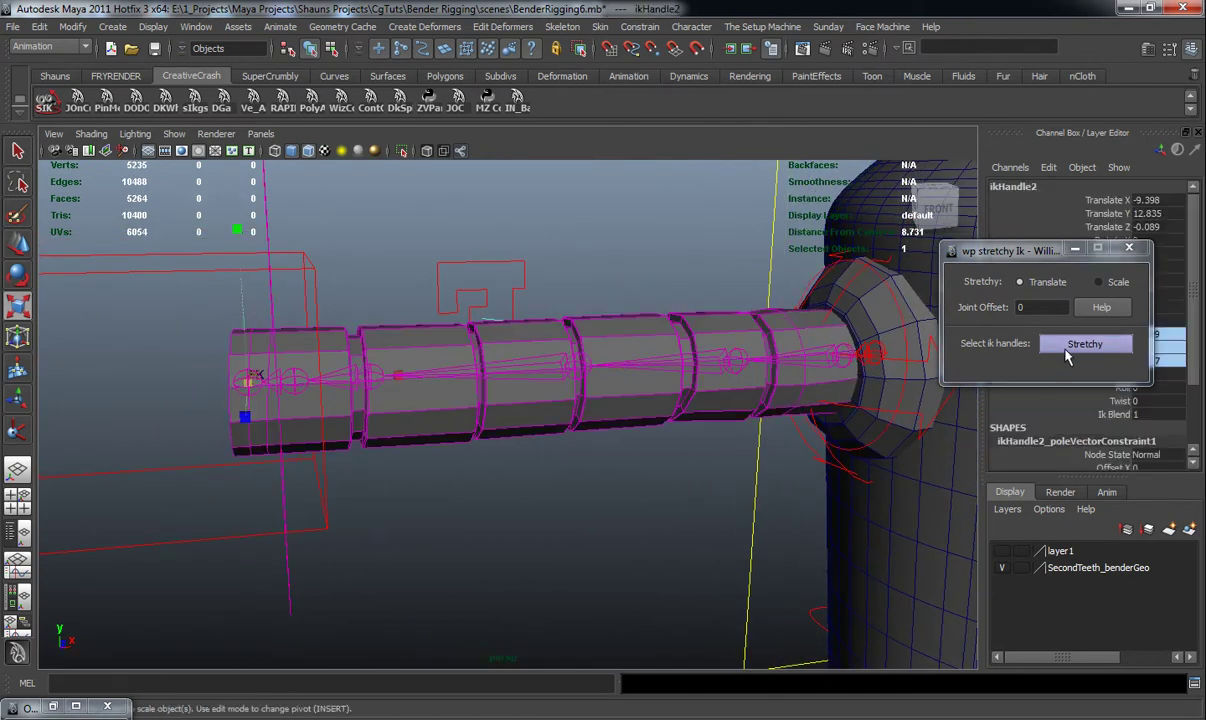
pyautogui.click(1068, 346)
pyautogui.press('a')
# Step: Add both foot meshes to the hidden layer1 display layer to expose the leg IK handles
pyautogui.keyDown('alt'); pyautogui.moveTo(557, 499); pyautogui.dragTo(418, 462); pyautogui.keyUp('alt')
pyautogui.keyDown('alt'); pyautogui.moveTo(418, 462); pyautogui.dragTo(424, 478, button='right'); pyautogui.keyUp('alt')
pyautogui.keyDown('alt'); pyautogui.moveTo(424, 478); pyautogui.dragTo(368, 360, button='middle'); pyautogui.keyUp('alt')
pyautogui.keyDown('alt'); pyautogui.moveTo(368, 360); pyautogui.dragTo(369, 457, button='right'); pyautogui.keyUp('alt')
pyautogui.click(271, 446)
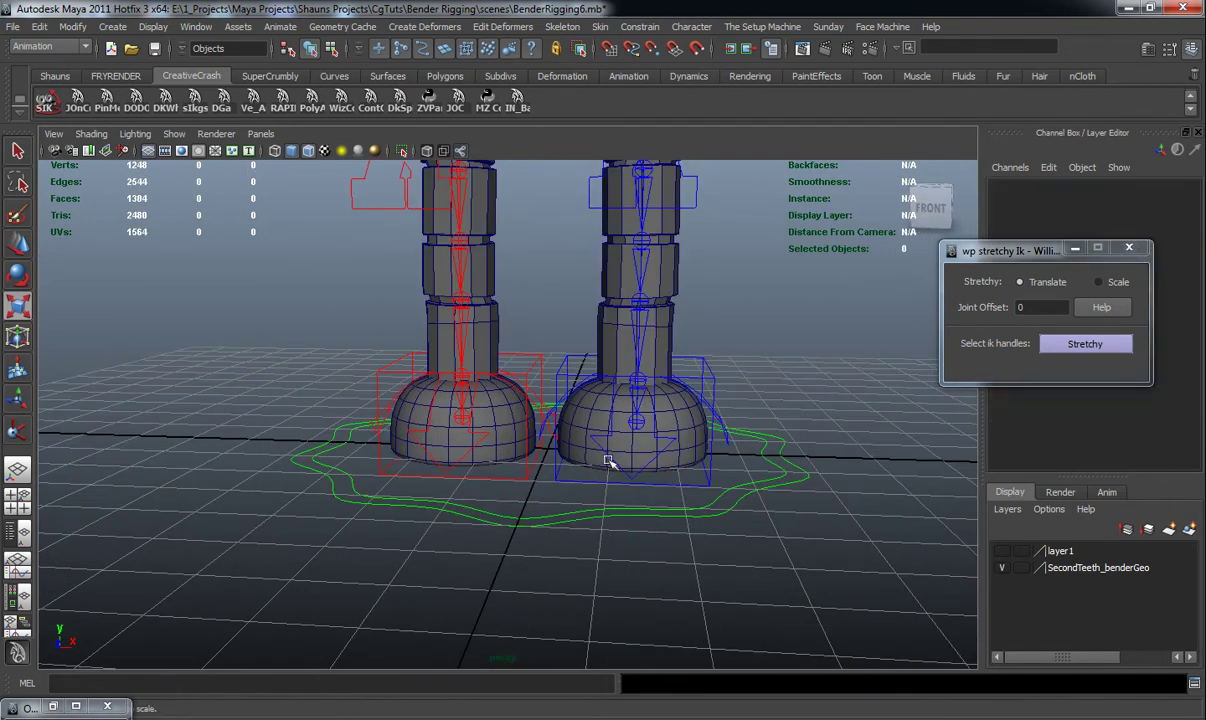
pyautogui.click(683, 413)
pyautogui.keyDown('shift'); pyautogui.click(500, 440); pyautogui.keyUp('shift')
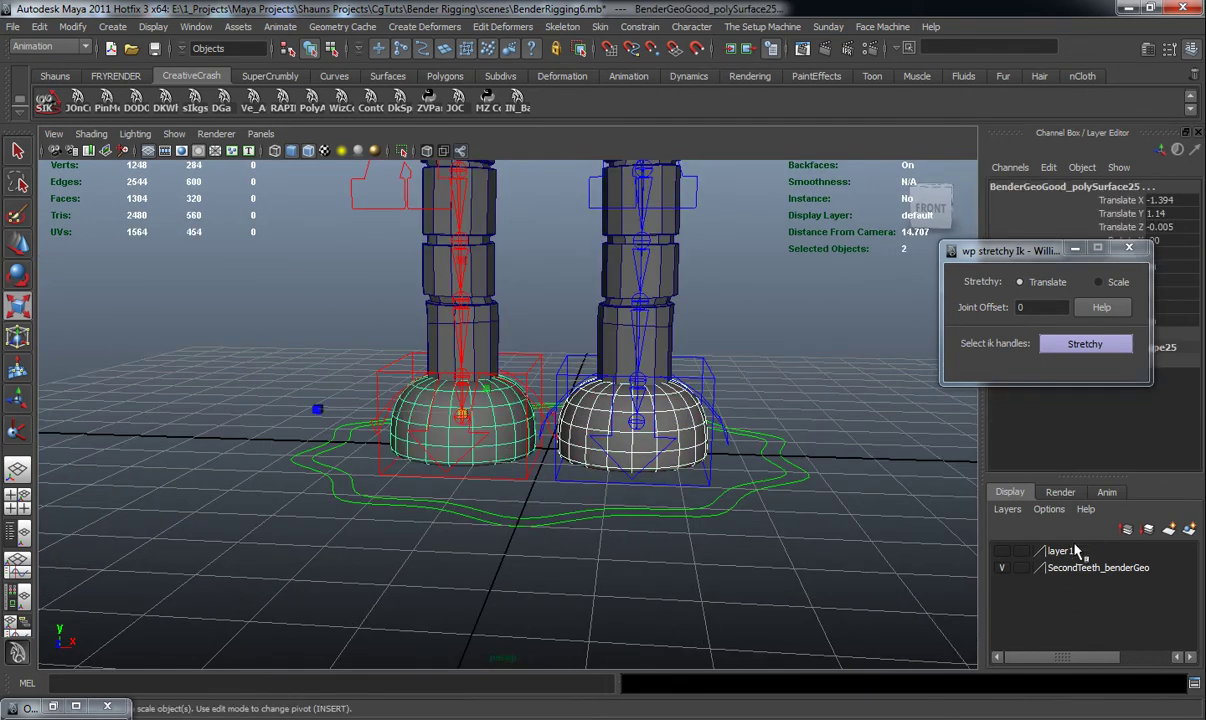
pyautogui.rightClick(1062, 552)
pyautogui.click(1073, 580)
pyautogui.click(830, 406)
# Step: Make the left leg's ikHandle3 stretchy with the Translate method and a joint offset of 0
pyautogui.keyDown('alt'); pyautogui.moveTo(846, 488); pyautogui.dragTo(705, 460, button='middle'); pyautogui.keyUp('alt')
pyautogui.keyDown('alt'); pyautogui.moveTo(705, 460); pyautogui.dragTo(677, 463, button='right'); pyautogui.keyUp('alt')
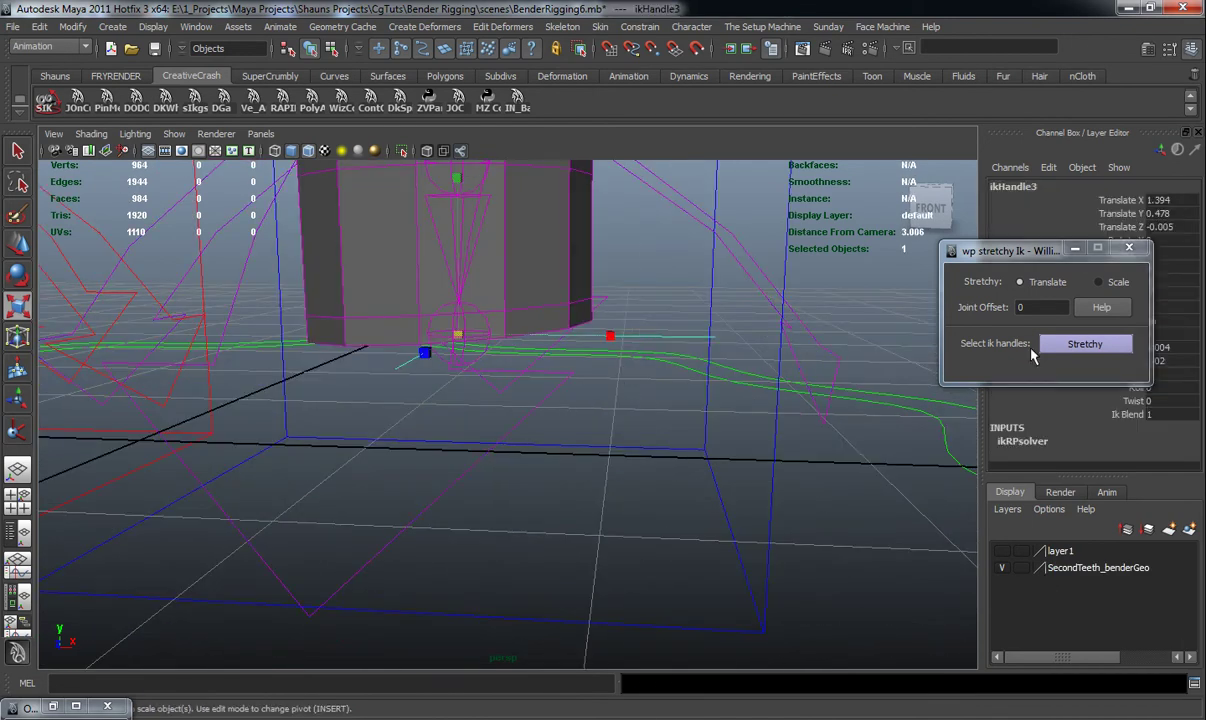
pyautogui.click(1085, 343)
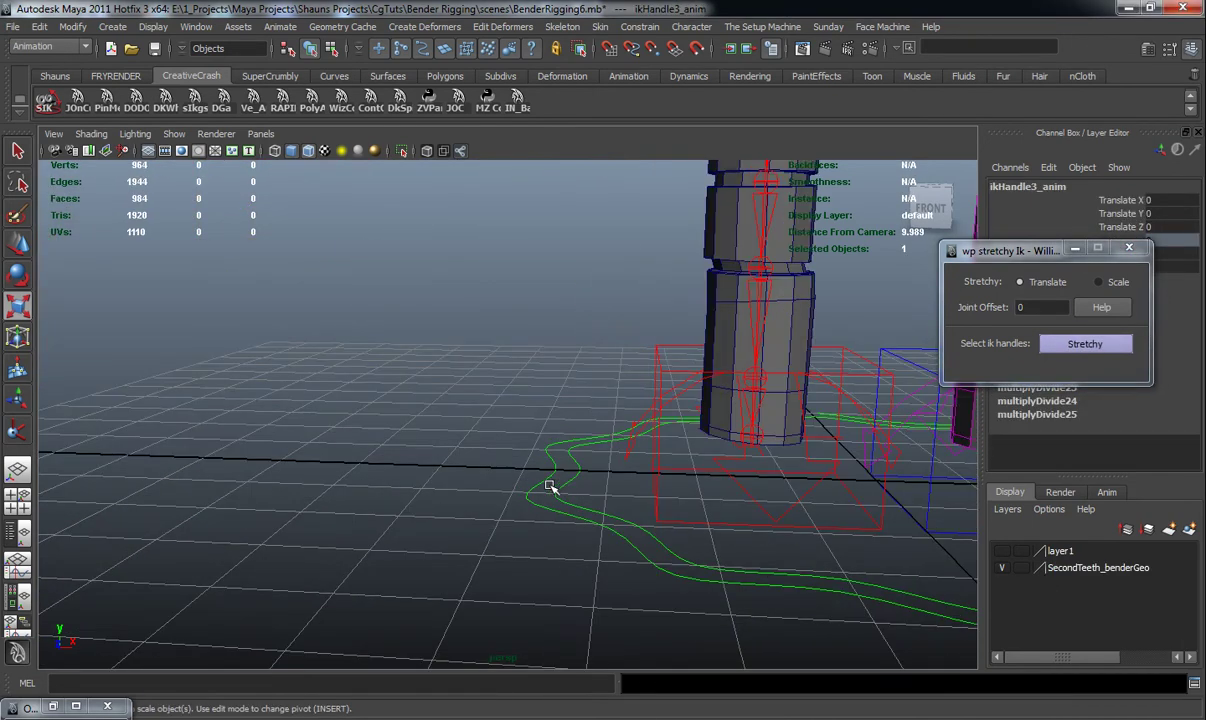
pyautogui.keyDown('alt'); pyautogui.moveTo(549, 486); pyautogui.dragTo(335, 430, button='middle'); pyautogui.keyUp('alt')
pyautogui.click(304, 417)
# Step: Make the right leg's ikHandle4 stretchy with the Translate method, close the stretchy IK window and clear the selection
pyautogui.keyDown('alt'); pyautogui.moveTo(350, 430); pyautogui.dragTo(760, 424, button='right'); pyautogui.keyUp('alt')
pyautogui.keyDown('alt'); pyautogui.moveTo(912, 430); pyautogui.dragTo(813, 432, button='middle'); pyautogui.keyUp('alt')
pyautogui.keyDown('alt'); pyautogui.moveTo(812, 432); pyautogui.dragTo(690, 372); pyautogui.keyUp('alt')
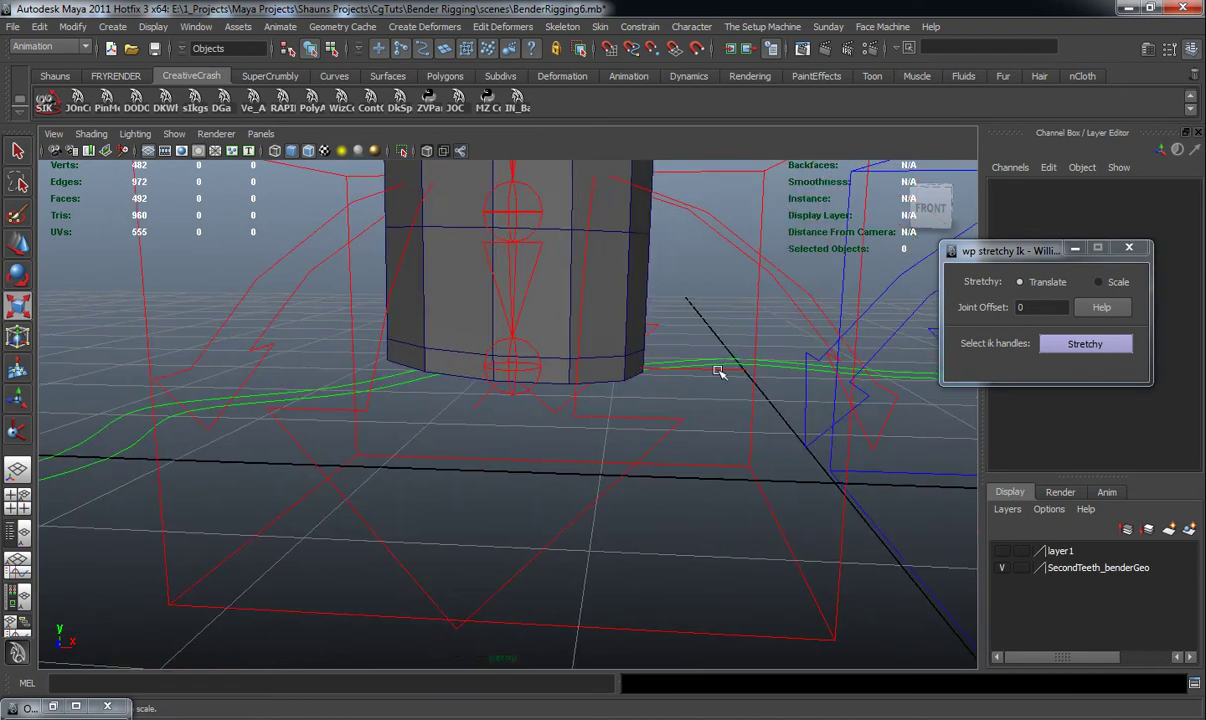
pyautogui.click(718, 371)
pyautogui.keyDown('alt'); pyautogui.moveTo(660, 456); pyautogui.dragTo(592, 474, button='right'); pyautogui.keyUp('alt')
pyautogui.keyDown('alt'); pyautogui.moveTo(592, 474); pyautogui.dragTo(604, 470); pyautogui.keyUp('alt')
pyautogui.click(1066, 351)
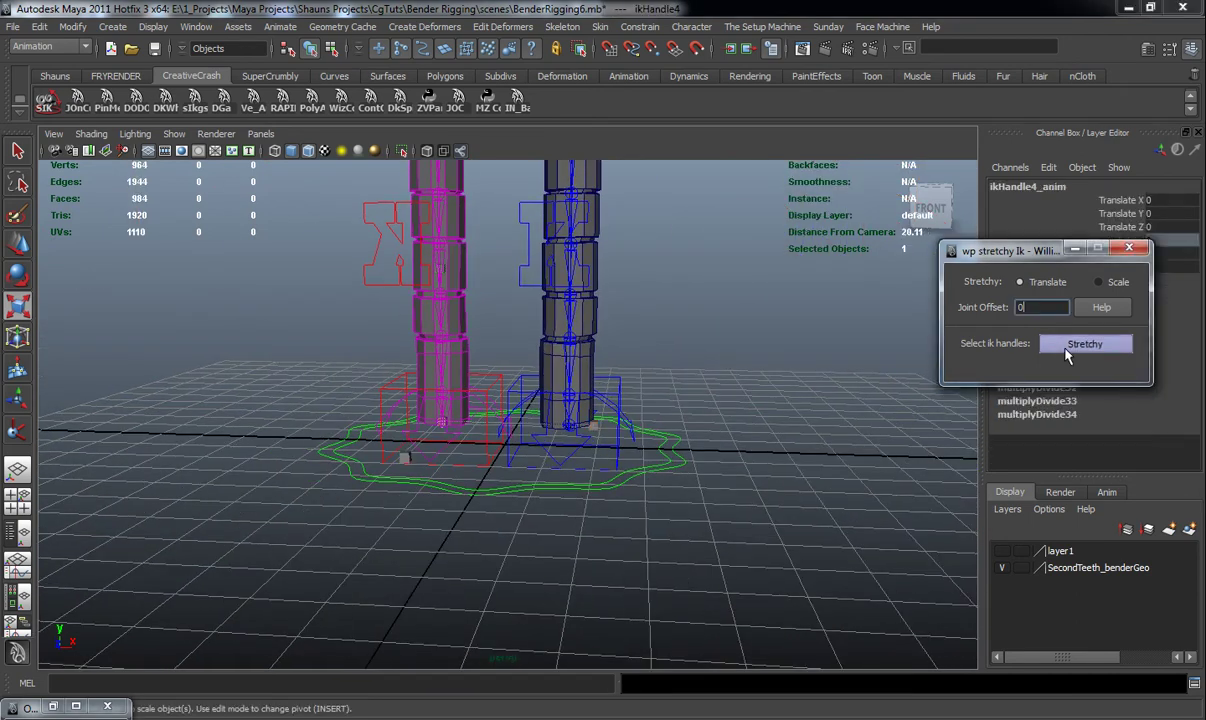
pyautogui.click(1129, 249)
pyautogui.click(637, 457)
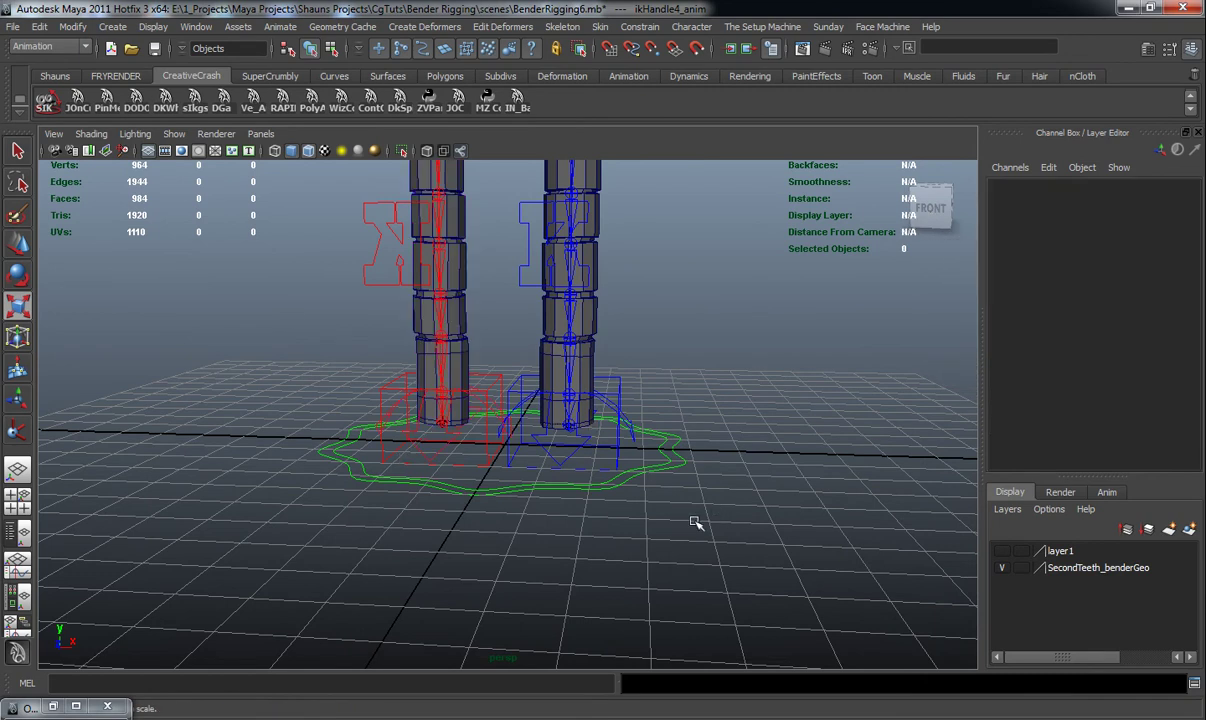
# Step: Test moving the left leg control after adding the stretchy IK, undo the move and clear the selection
pyautogui.click(617, 460)
pyautogui.press('w')
pyautogui.moveTo(557, 420); pyautogui.dragTo(694, 560)
pyautogui.hotkey('ctrl', 'z')
pyautogui.click(767, 439)
# Step: Show the layer1 meshes again and parent ikHandle3_anim under CC_L_leg
pyautogui.click(1001, 551)
pyautogui.scroll(3, 722, 532)
pyautogui.scroll(6, 722, 532)
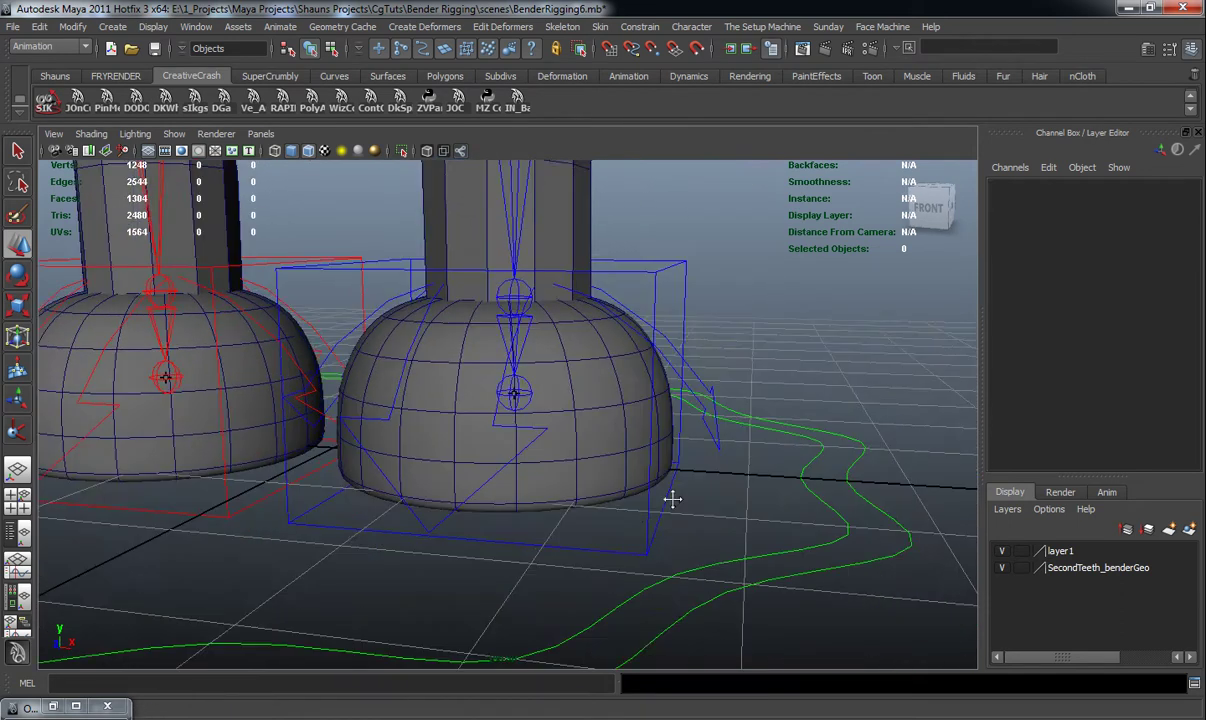
pyautogui.scroll(2, 680, 520)
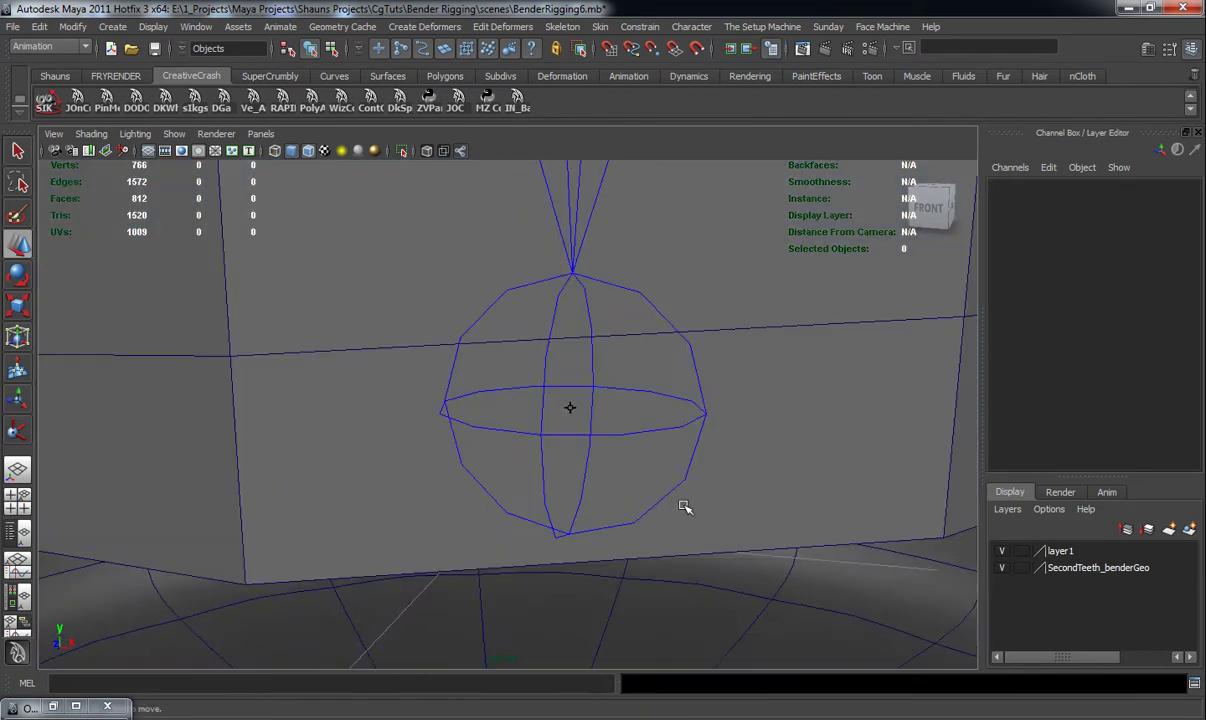
pyautogui.click(573, 408)
pyautogui.scroll(-8, 578, 444)
pyautogui.scroll(2, 554, 527)
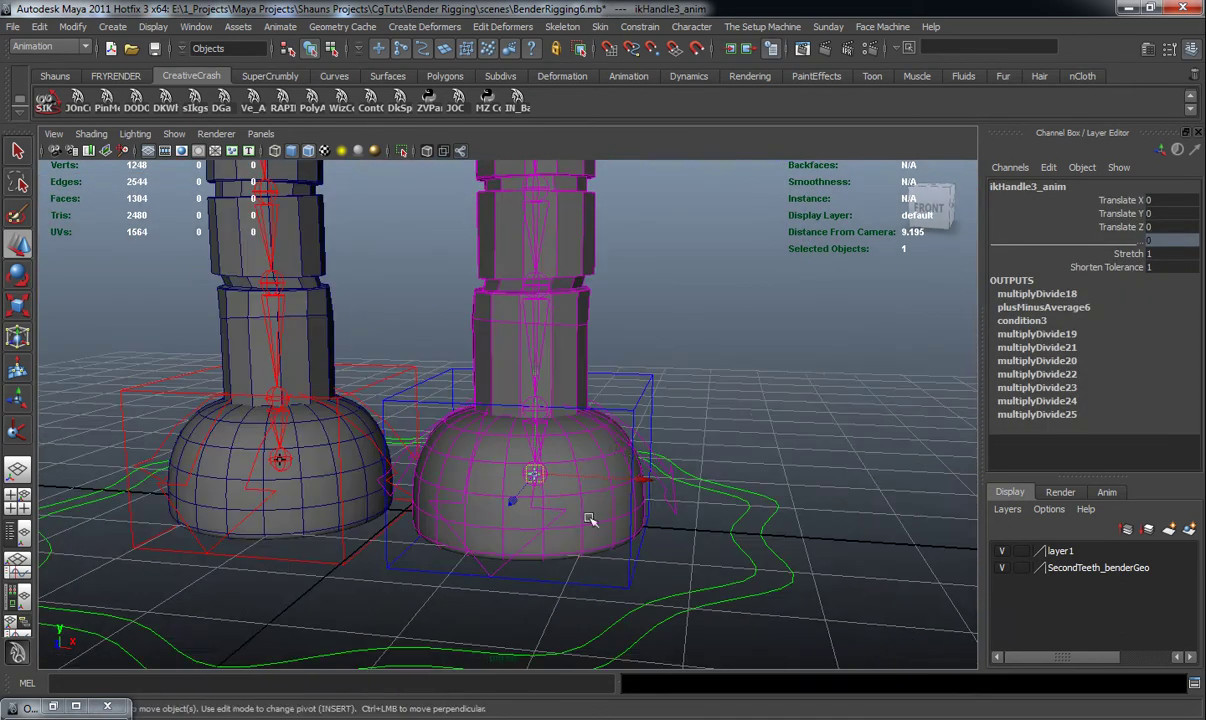
pyautogui.keyDown('shift'); pyautogui.click(647, 380); pyautogui.keyUp('shift')
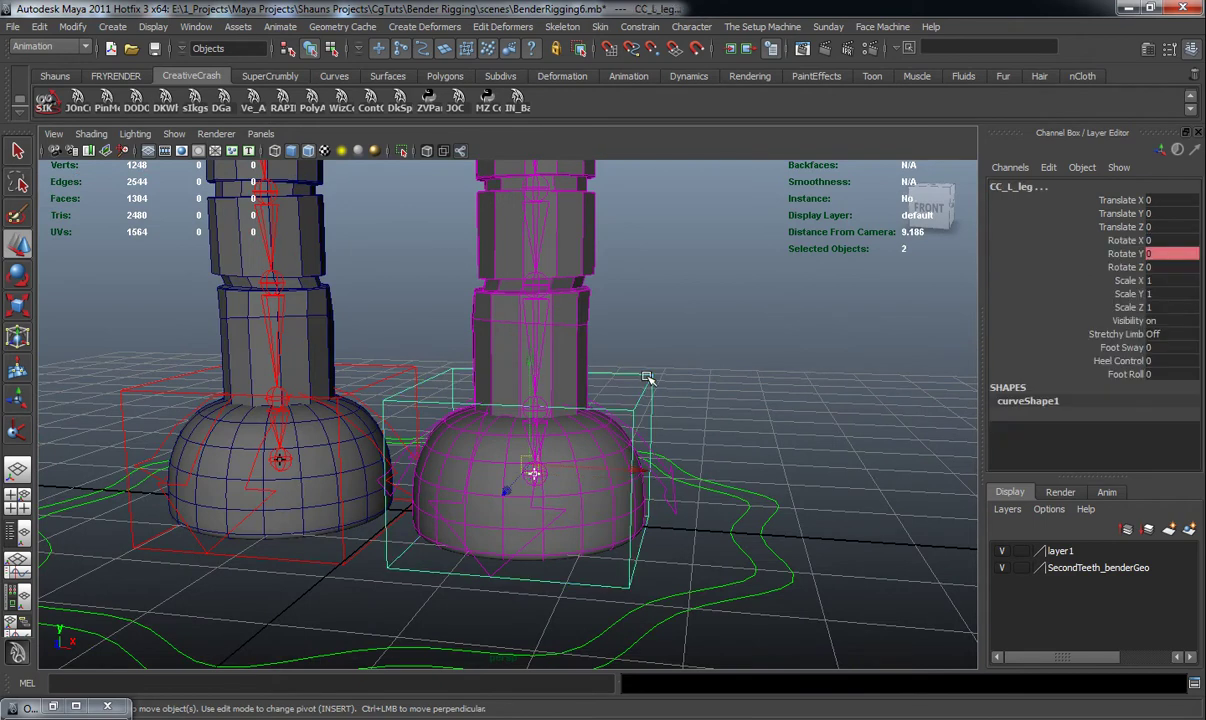
pyautogui.keyDown('shift'); pyautogui.click(647, 377); pyautogui.keyUp('shift')
pyautogui.click(727, 361)
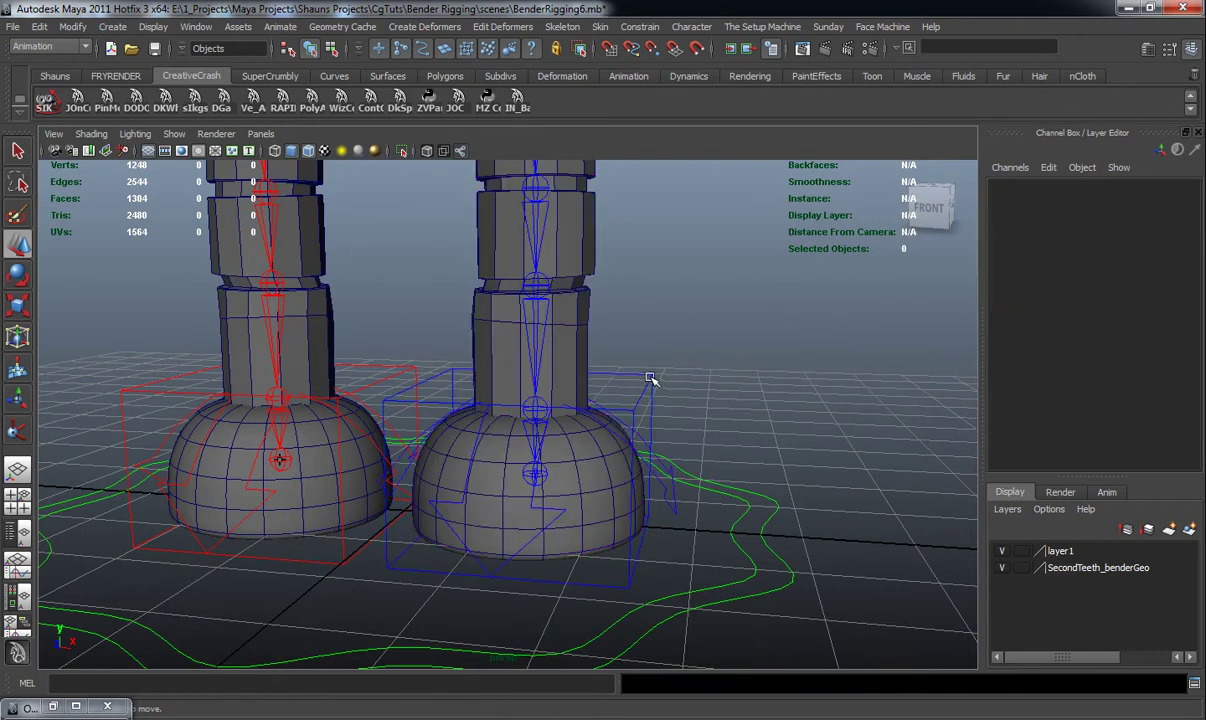
# Step: Test the left leg's new parenting by lifting CC_L_leg off the ground and return it to its original position
pyautogui.click(650, 378)
pyautogui.scroll(-7, 600, 450)
pyautogui.keyDown('alt'); pyautogui.moveTo(579, 479); pyautogui.dragTo(630, 479, button='middle'); pyautogui.keyUp('alt')
pyautogui.moveTo(590, 439); pyautogui.dragTo(575, 390)
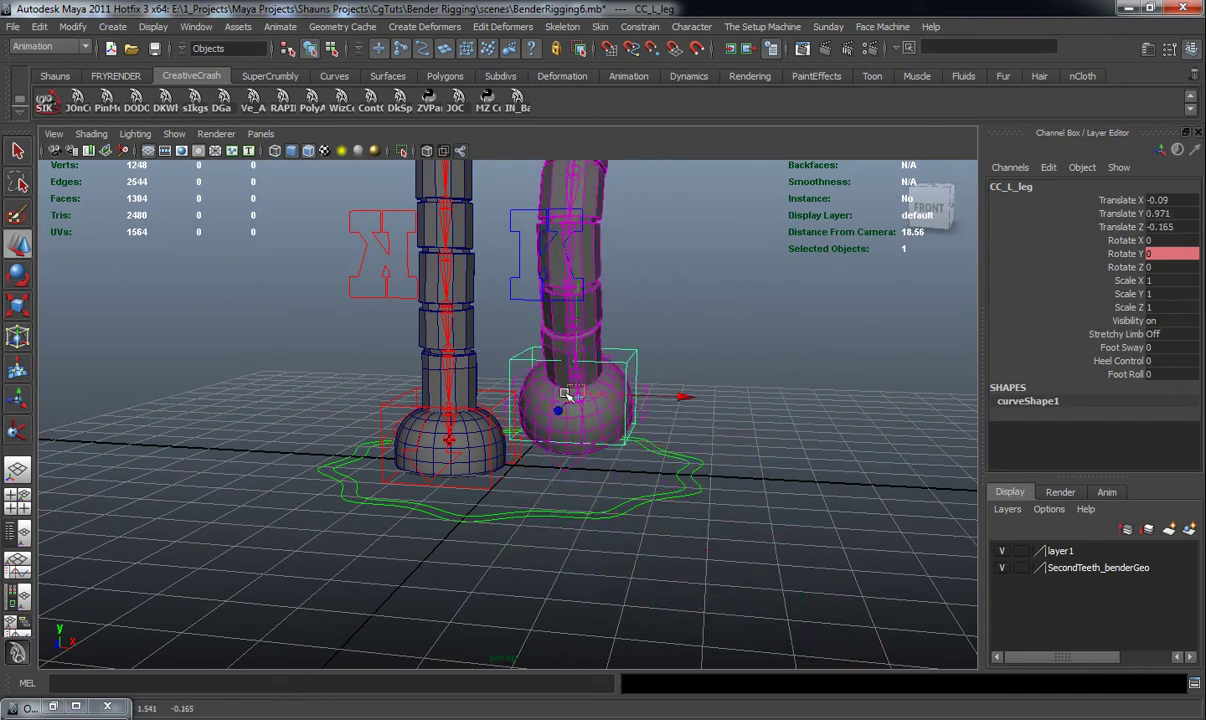
pyautogui.click(266, 415)
# Step: Parent ikHandle4_anim under the right leg's box control
pyautogui.keyDown('alt'); pyautogui.moveTo(266, 415); pyautogui.dragTo(487, 460, button='right'); pyautogui.keyUp('alt')
pyautogui.keyDown('alt'); pyautogui.moveTo(724, 418); pyautogui.dragTo(573, 466, button='middle'); pyautogui.keyUp('alt')
pyautogui.click(548, 492)
pyautogui.scroll(-5, 533, 527)
pyautogui.keyDown('alt'); pyautogui.moveTo(533, 527); pyautogui.dragTo(476, 487); pyautogui.keyUp('alt')
pyautogui.click(466, 486)
pyautogui.press('p')
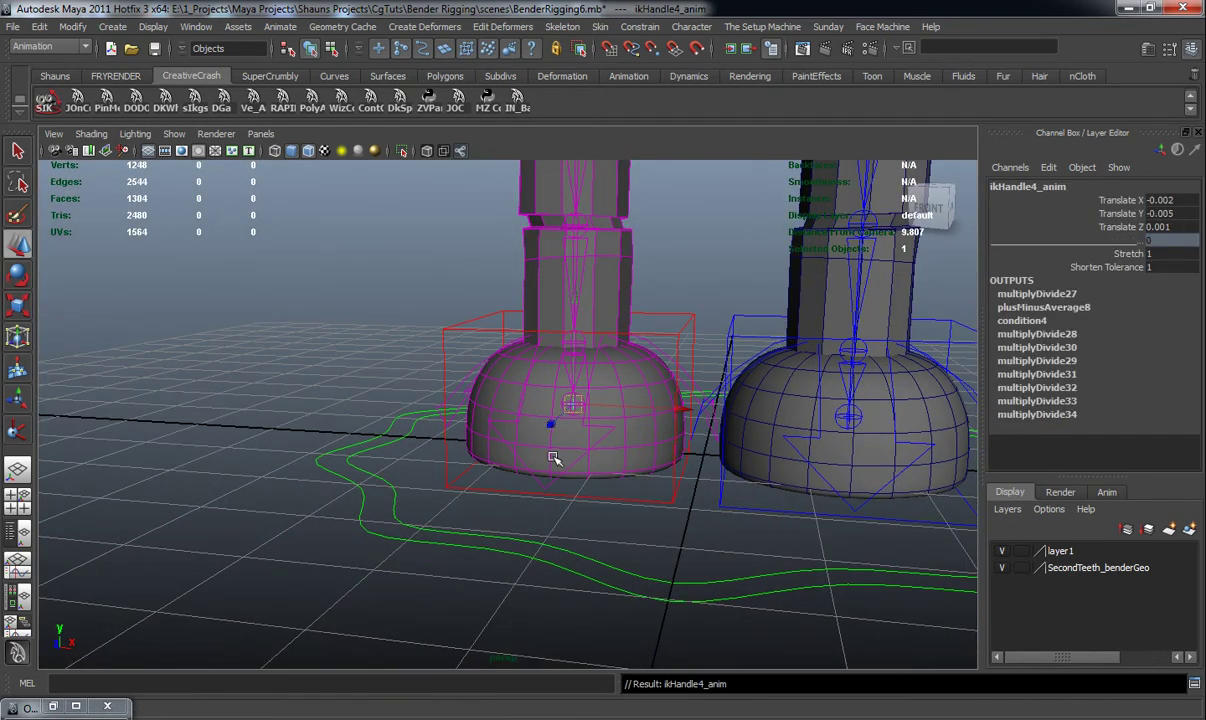
# Step: Parent ikHandle1_anim under the box control around the left hand
pyautogui.scroll(-5, 525, 487)
pyautogui.keyDown('alt'); pyautogui.moveTo(641, 374); pyautogui.dragTo(614, 439); pyautogui.keyUp('alt')
pyautogui.keyDown('alt'); pyautogui.moveTo(614, 439); pyautogui.dragTo(587, 606, button='middle'); pyautogui.keyUp('alt')
pyautogui.keyDown('alt'); pyautogui.moveTo(683, 474); pyautogui.dragTo(571, 520, button='middle'); pyautogui.keyUp('alt')
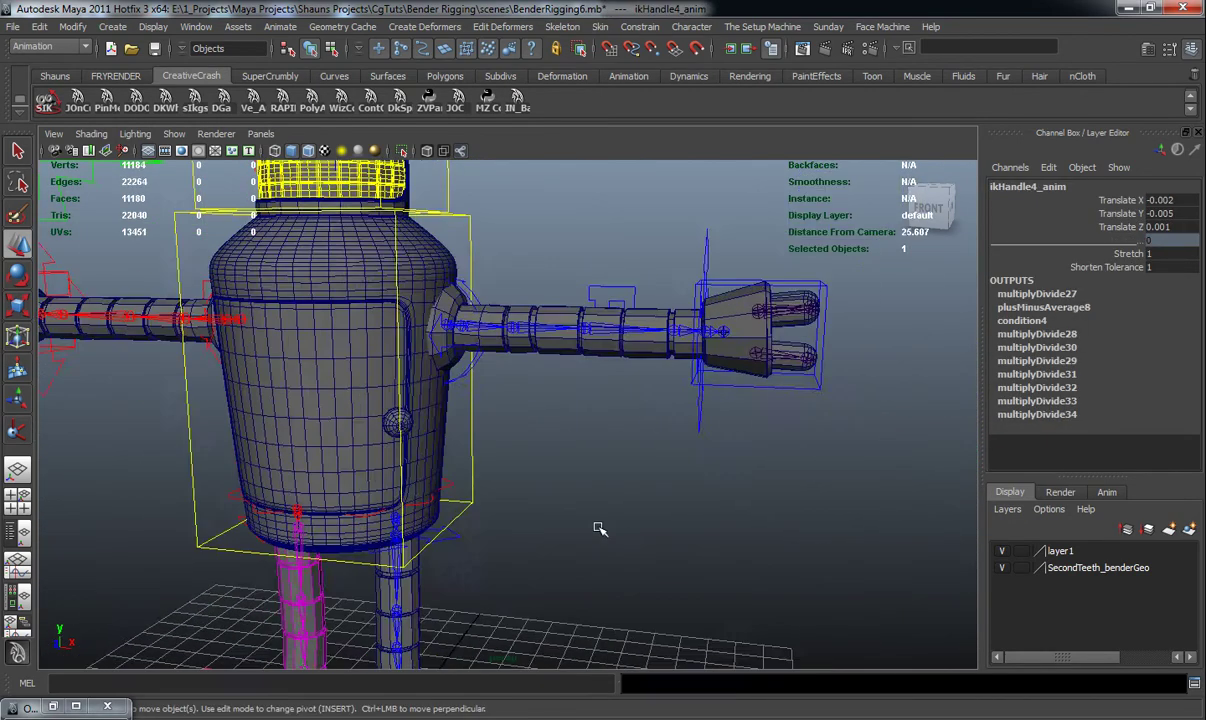
pyautogui.keyDown('alt'); pyautogui.moveTo(571, 520); pyautogui.dragTo(880, 430, button='right'); pyautogui.keyUp('alt')
pyautogui.keyDown('alt'); pyautogui.moveTo(880, 430); pyautogui.dragTo(686, 501, button='middle'); pyautogui.keyUp('alt')
pyautogui.keyDown('alt'); pyautogui.moveTo(733, 518); pyautogui.dragTo(708, 538); pyautogui.keyUp('alt')
pyautogui.keyDown('alt'); pyautogui.moveTo(708, 538); pyautogui.dragTo(850, 490, button='right'); pyautogui.keyUp('alt')
pyautogui.keyDown('alt'); pyautogui.moveTo(850, 490); pyautogui.dragTo(674, 583, button='middle'); pyautogui.keyUp('alt')
pyautogui.keyDown('alt'); pyautogui.moveTo(752, 576); pyautogui.dragTo(805, 573, button='right'); pyautogui.keyUp('alt')
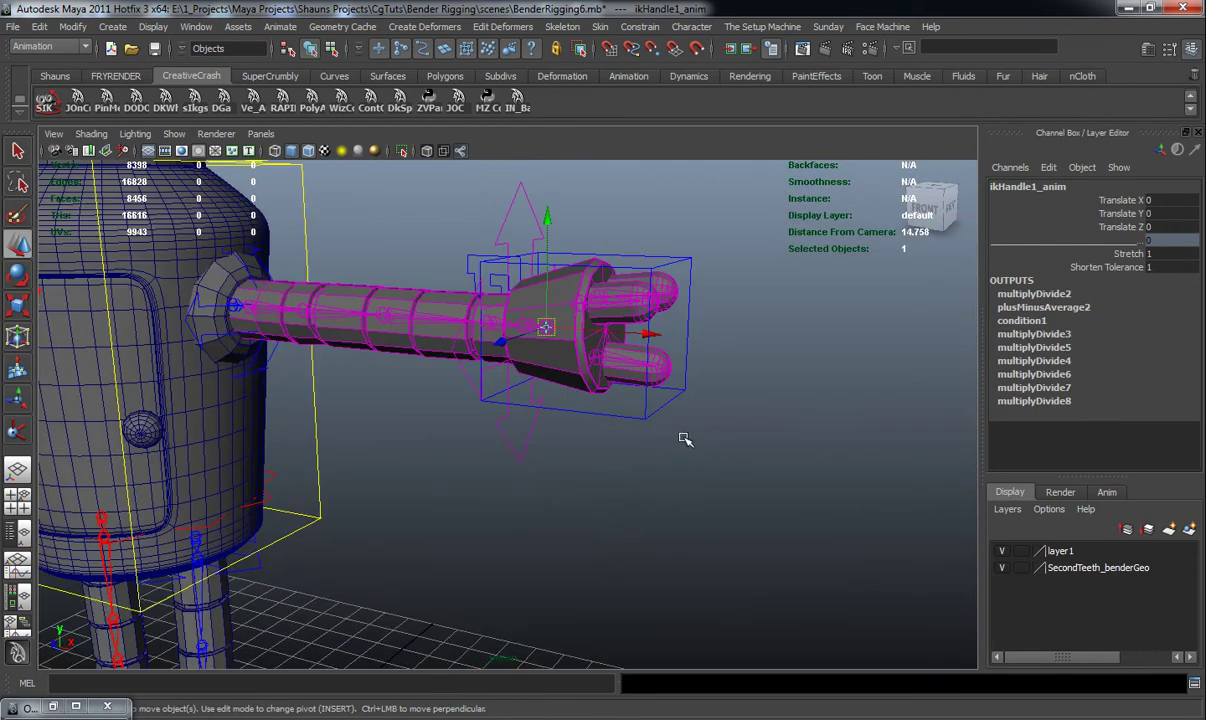
pyautogui.keyDown('shift'); pyautogui.moveTo(643, 432); pyautogui.dragTo(648, 438); pyautogui.keyUp('shift')
pyautogui.keyDown('alt'); pyautogui.moveTo(630, 462); pyautogui.dragTo(638, 466); pyautogui.keyUp('alt')
pyautogui.press('p')
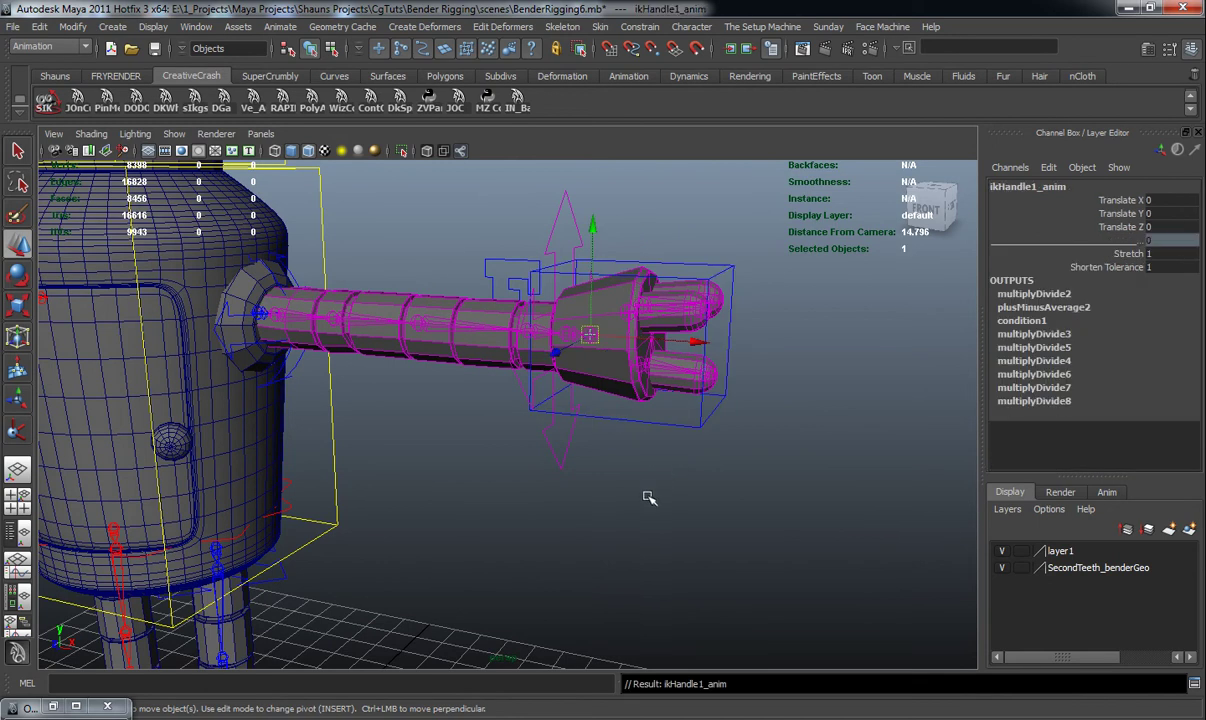
# Step: Parent ikHandle2_anim under the right arm controller CC_R_Arm
pyautogui.click(643, 496)
pyautogui.keyDown('alt'); pyautogui.moveTo(494, 498); pyautogui.dragTo(600, 500); pyautogui.keyUp('alt')
pyautogui.keyDown('alt'); pyautogui.moveTo(600, 500); pyautogui.dragTo(1000, 535, button='middle'); pyautogui.keyUp('alt')
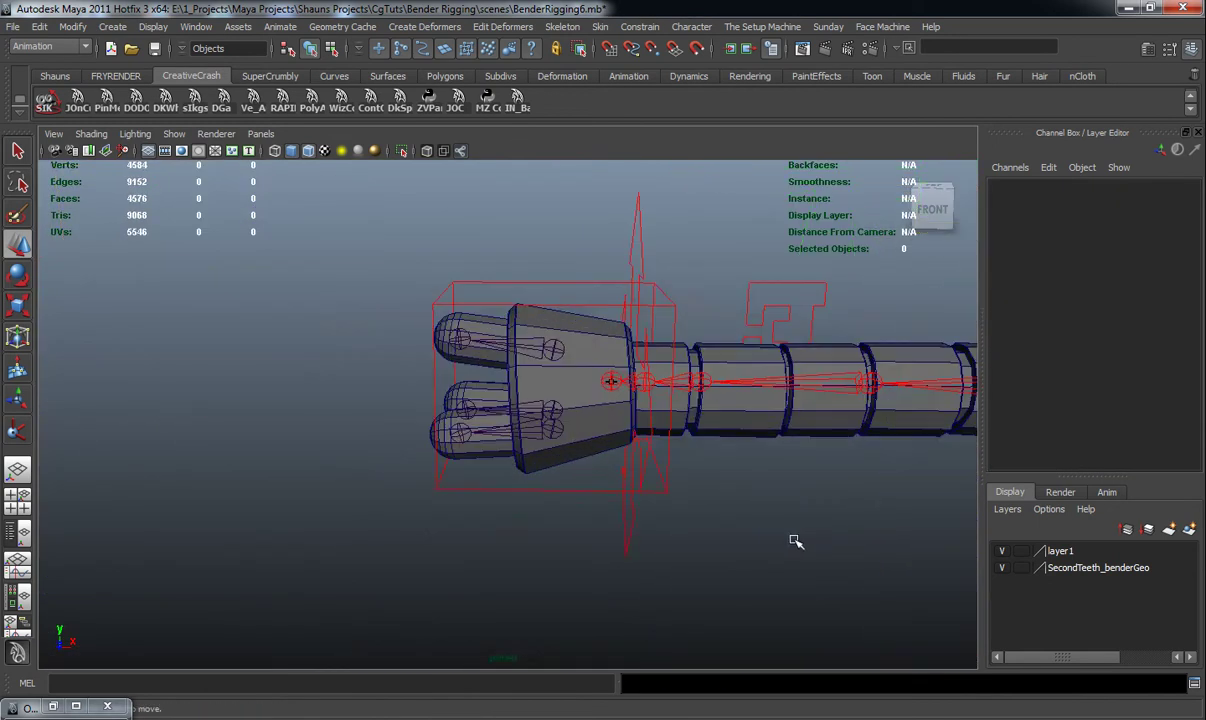
pyautogui.keyDown('alt'); pyautogui.moveTo(500, 520); pyautogui.dragTo(800, 530, button='right'); pyautogui.keyUp('alt')
pyautogui.keyDown('alt'); pyautogui.moveTo(620, 510); pyautogui.dragTo(685, 512, button='middle'); pyautogui.keyUp('alt')
pyautogui.keyDown('alt'); pyautogui.moveTo(685, 512); pyautogui.dragTo(695, 360); pyautogui.keyUp('alt')
pyautogui.click(697, 335)
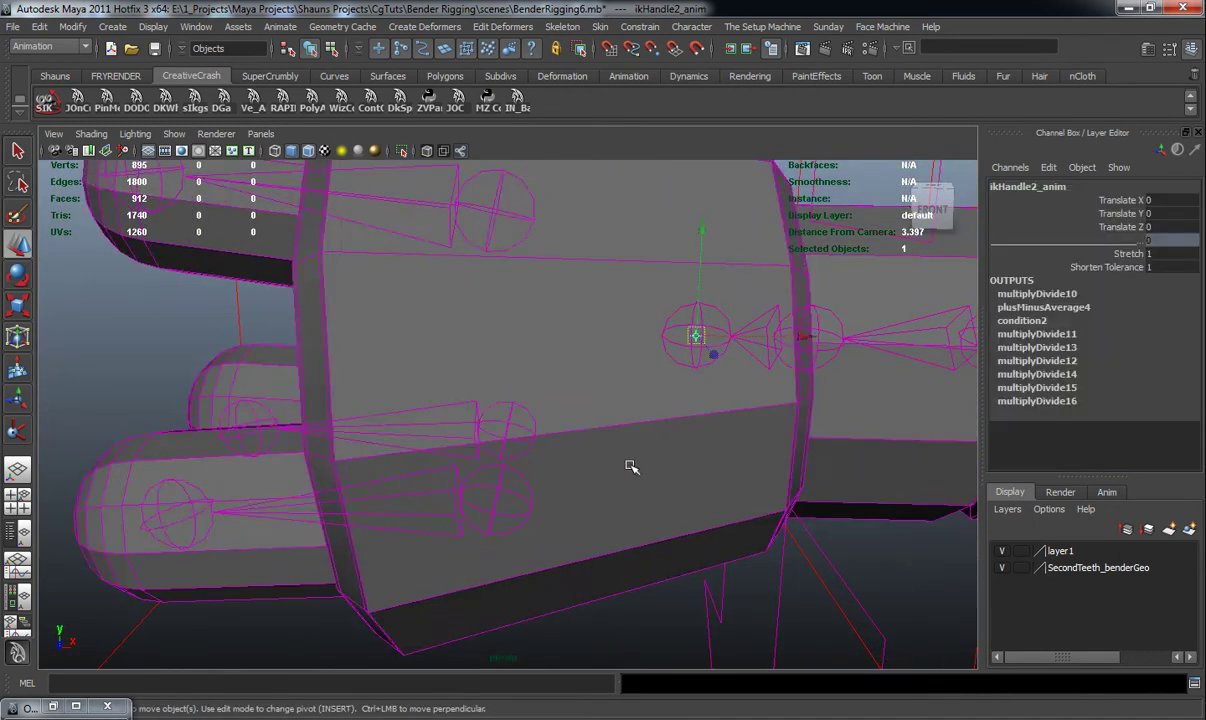
pyautogui.scroll(-5, 655, 453)
pyautogui.keyDown('shift'); pyautogui.moveTo(545, 441); pyautogui.dragTo(562, 465); pyautogui.keyUp('shift')
pyautogui.keyDown('alt'); pyautogui.moveTo(592, 499); pyautogui.dragTo(552, 495, button='middle'); pyautogui.keyUp('alt')
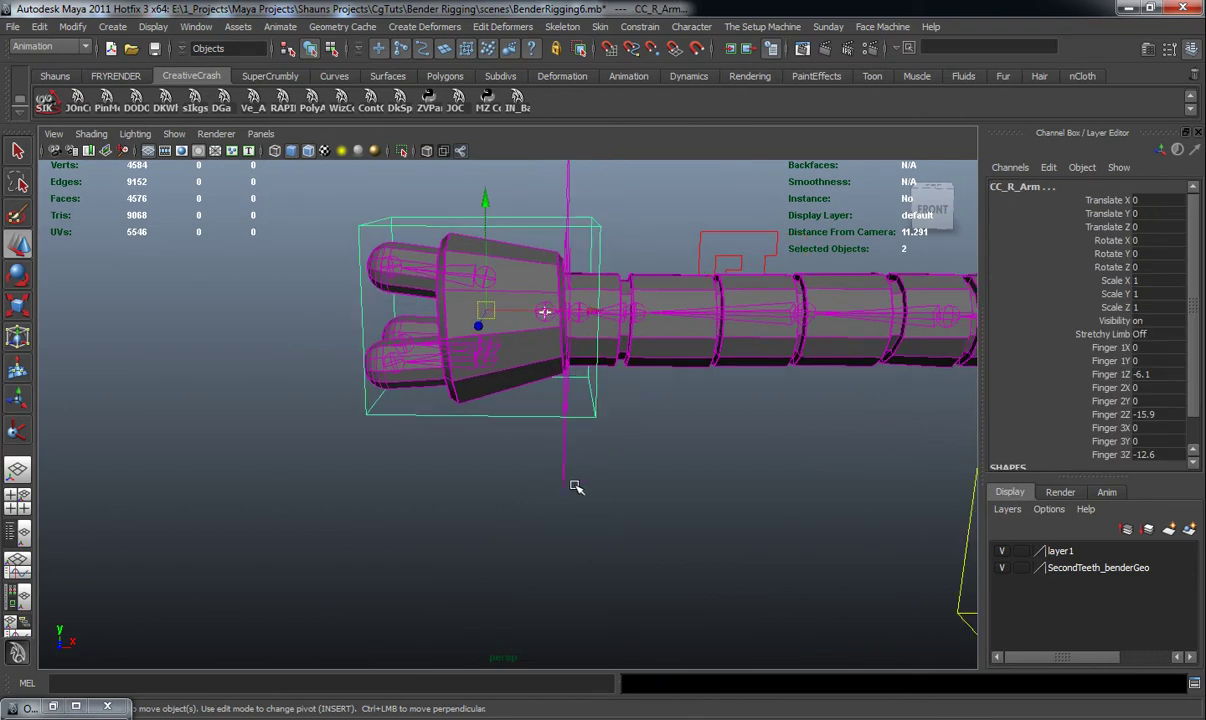
pyautogui.press('p')
pyautogui.press('Down')
pyautogui.scroll(-4, 545, 468)
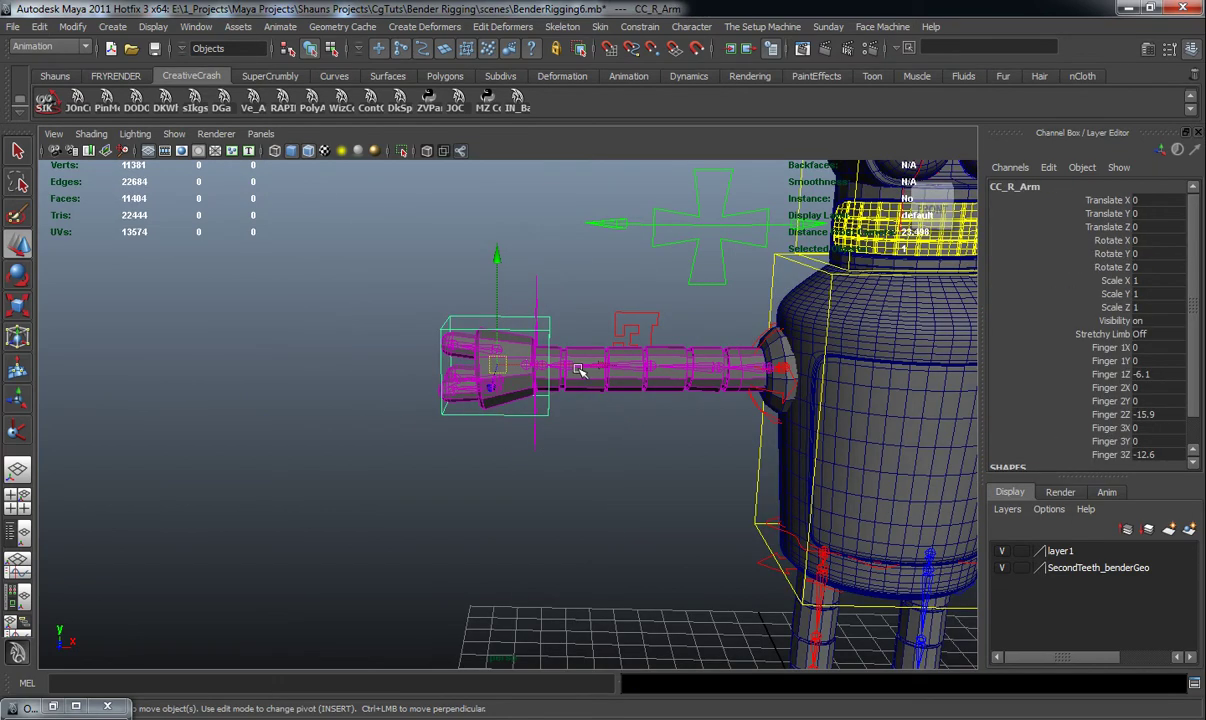
# Step: Test the right arm's new parenting by moving CC_R_Arm slightly and undo the move
pyautogui.moveTo(497, 365)
pyautogui.mouseDown()
pyautogui.moveTo(292, 352)
pyautogui.moveTo(515, 352)
pyautogui.moveTo(513, 371)
pyautogui.mouseUp()
pyautogui.hotkey('ctrl', 'z')
pyautogui.hotkey('ctrl', 'z')
pyautogui.hotkey('ctrl', 'z')
pyautogui.click(642, 502)
pyautogui.scroll(-5, 651, 506)
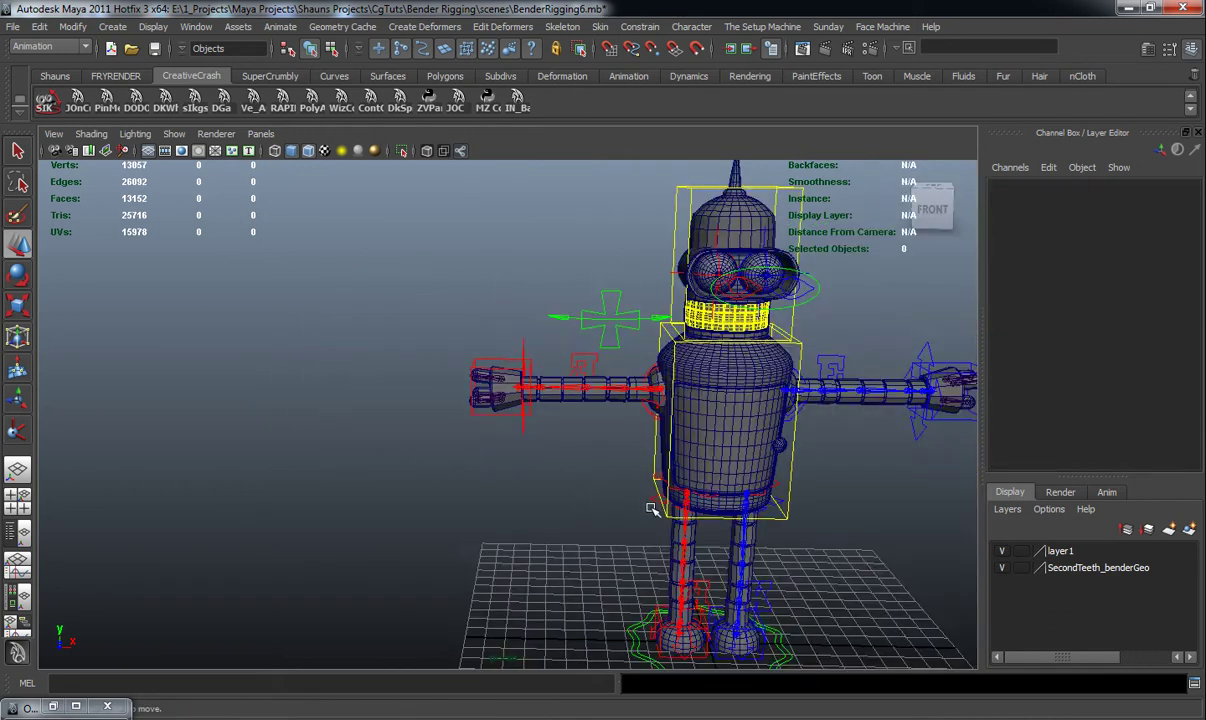
# Step: Select the left and right arm controllers in turn and examine their Stretchy Limb attribute
pyautogui.keyDown('alt'); pyautogui.moveTo(651, 506); pyautogui.dragTo(485, 460, button='middle'); pyautogui.keyUp('alt')
pyautogui.keyDown('alt'); pyautogui.moveTo(485, 460); pyautogui.dragTo(587, 434); pyautogui.keyUp('alt')
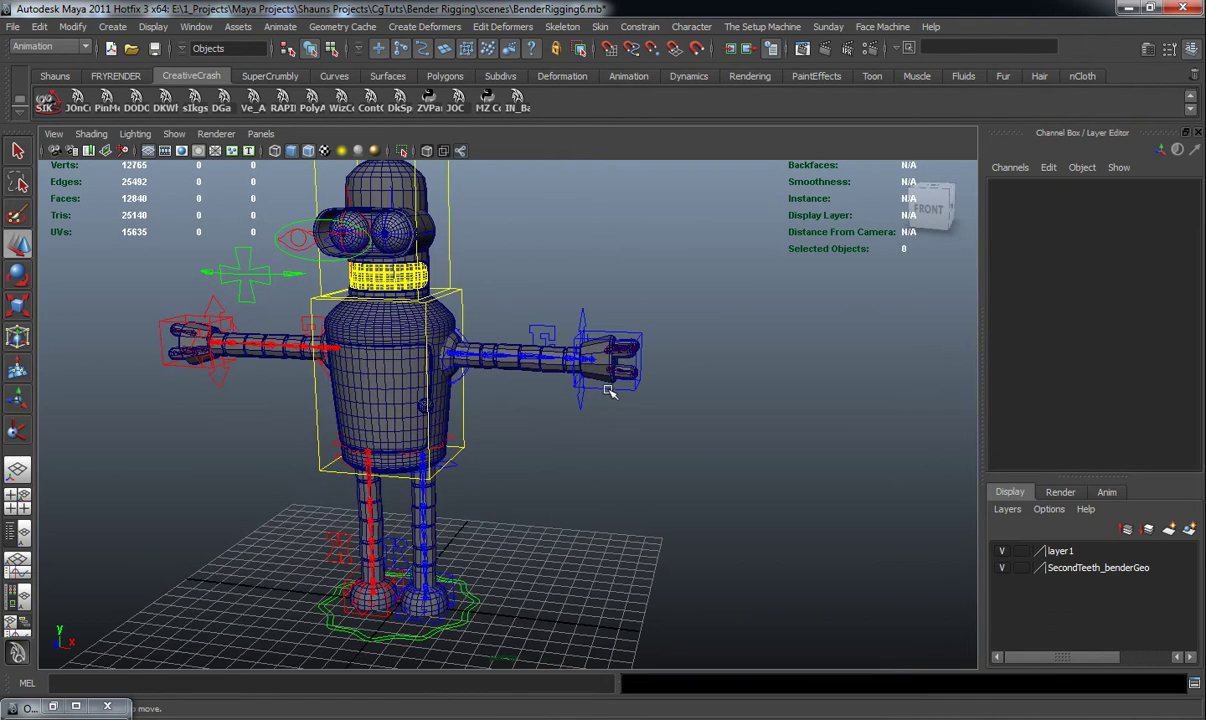
pyautogui.click(609, 393)
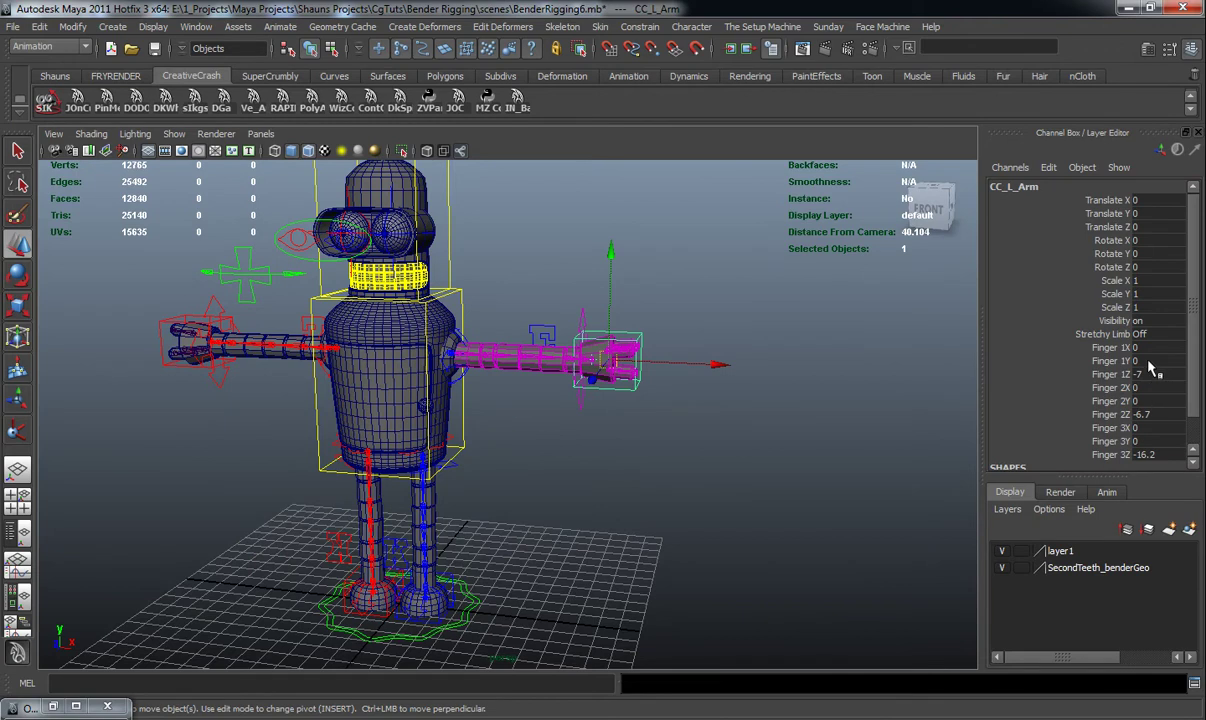
pyautogui.keyDown('alt'); pyautogui.moveTo(534, 386); pyautogui.dragTo(228, 387); pyautogui.keyUp('alt')
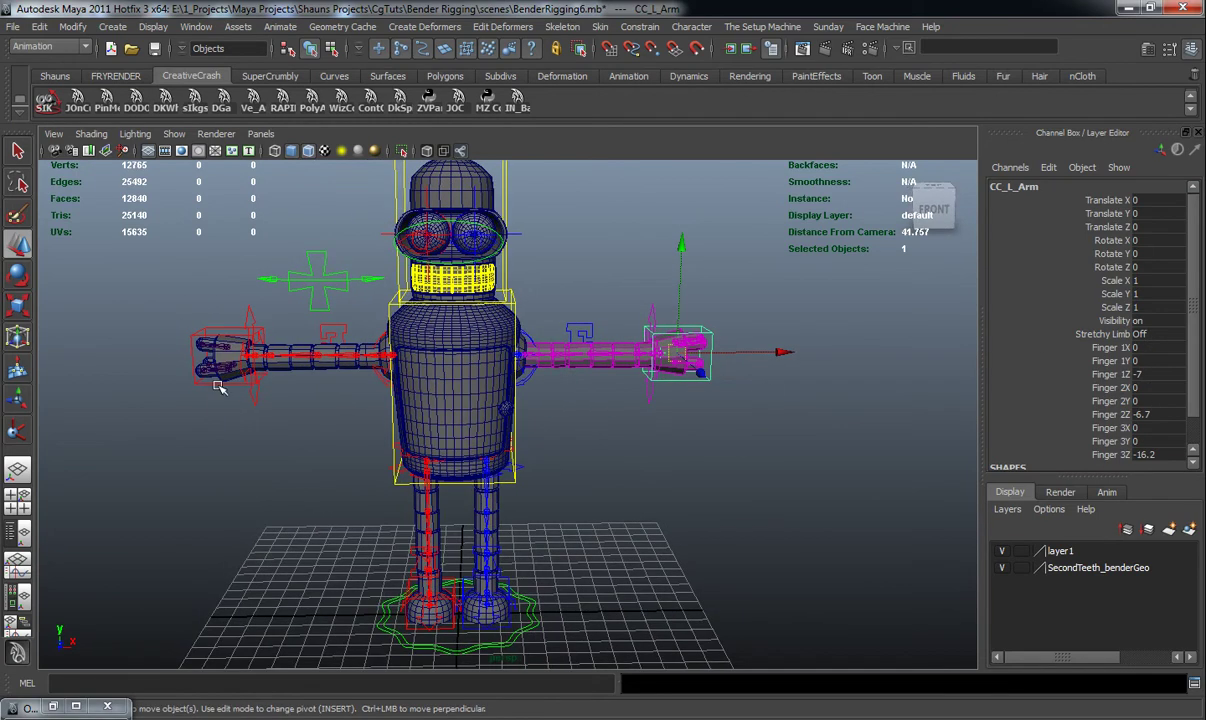
pyautogui.click(224, 386)
pyautogui.keyDown('alt'); pyautogui.moveTo(655, 425); pyautogui.dragTo(619, 495); pyautogui.keyUp('alt')
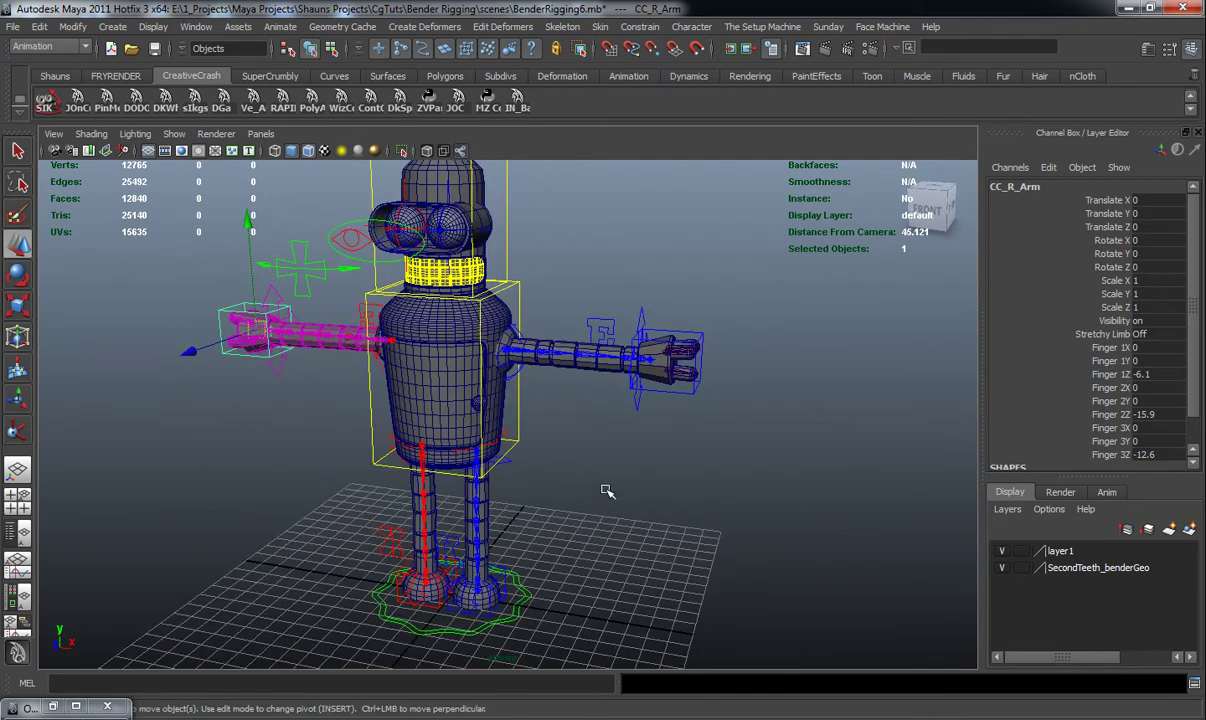
pyautogui.click(612, 489)
pyautogui.scroll(5, 663, 487)
pyautogui.moveTo(663, 487)
pyautogui.keyDown('alt'); pyautogui.mouseDown()
pyautogui.moveTo(643, 487)
pyautogui.moveTo(680, 472)
pyautogui.mouseUp(); pyautogui.keyUp('alt')
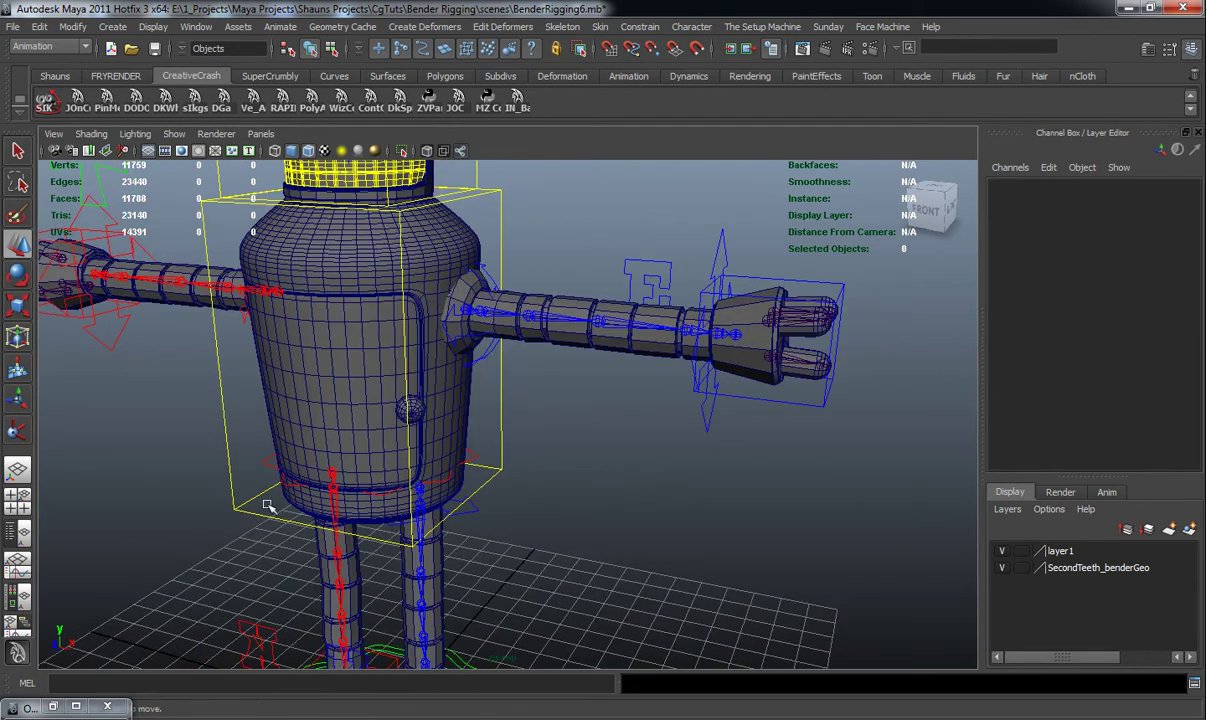
# Step: Open the Outliner and select the startPoint and endPoint groups of ikHandle1 through ikHandle4 to see where they sit in the hierarchy
pyautogui.click(53, 706)
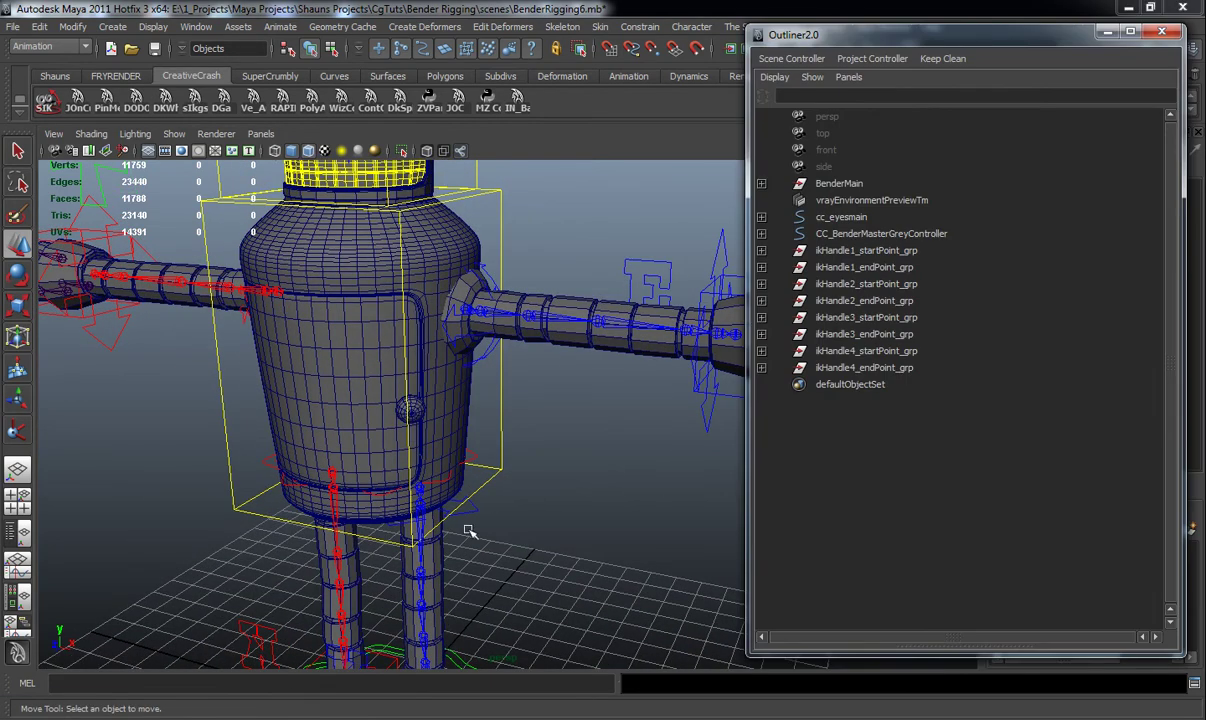
pyautogui.moveTo(874, 254); pyautogui.dragTo(815, 368)
pyautogui.scroll(-5, 458, 460)
pyautogui.keyDown('alt'); pyautogui.moveTo(446, 492); pyautogui.dragTo(463, 428, button='middle'); pyautogui.keyUp('alt')
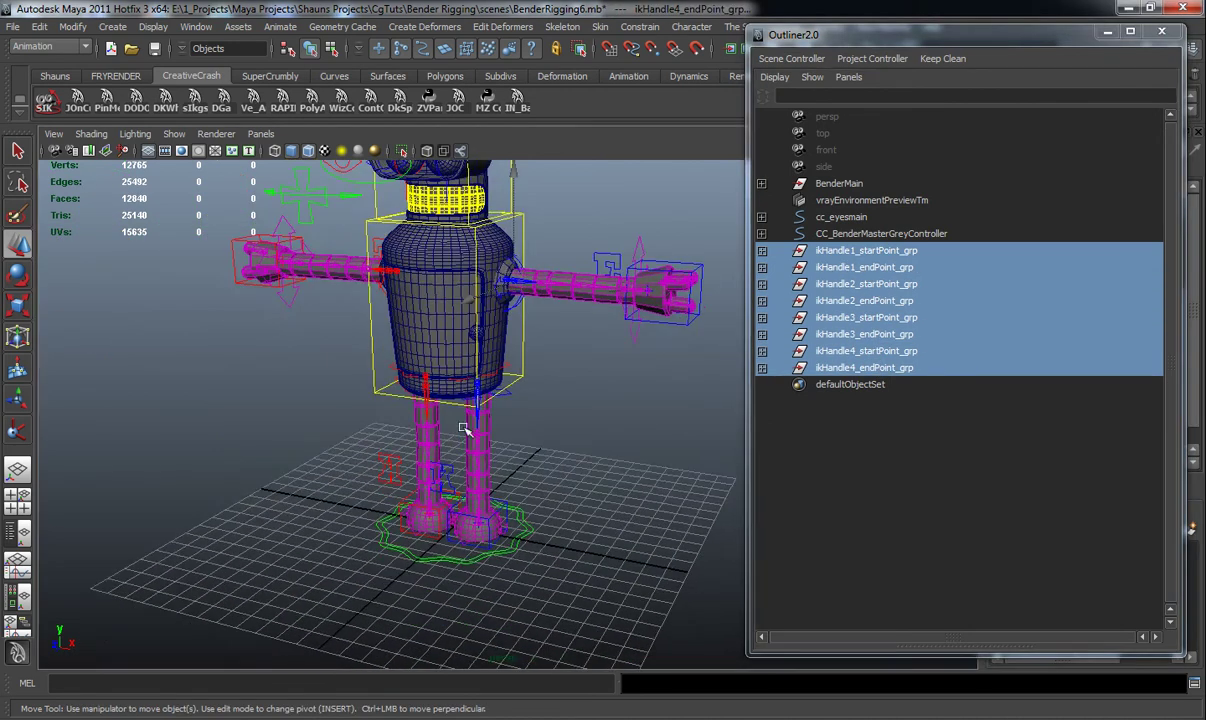
# Step: Test the rig's scaling by uniformly shrinking the master controller around Bender's feet
pyautogui.click(520, 551)
pyautogui.click(519, 548)
pyautogui.press('r')
pyautogui.moveTo(452, 527); pyautogui.dragTo(289, 528)
pyautogui.click(609, 442)
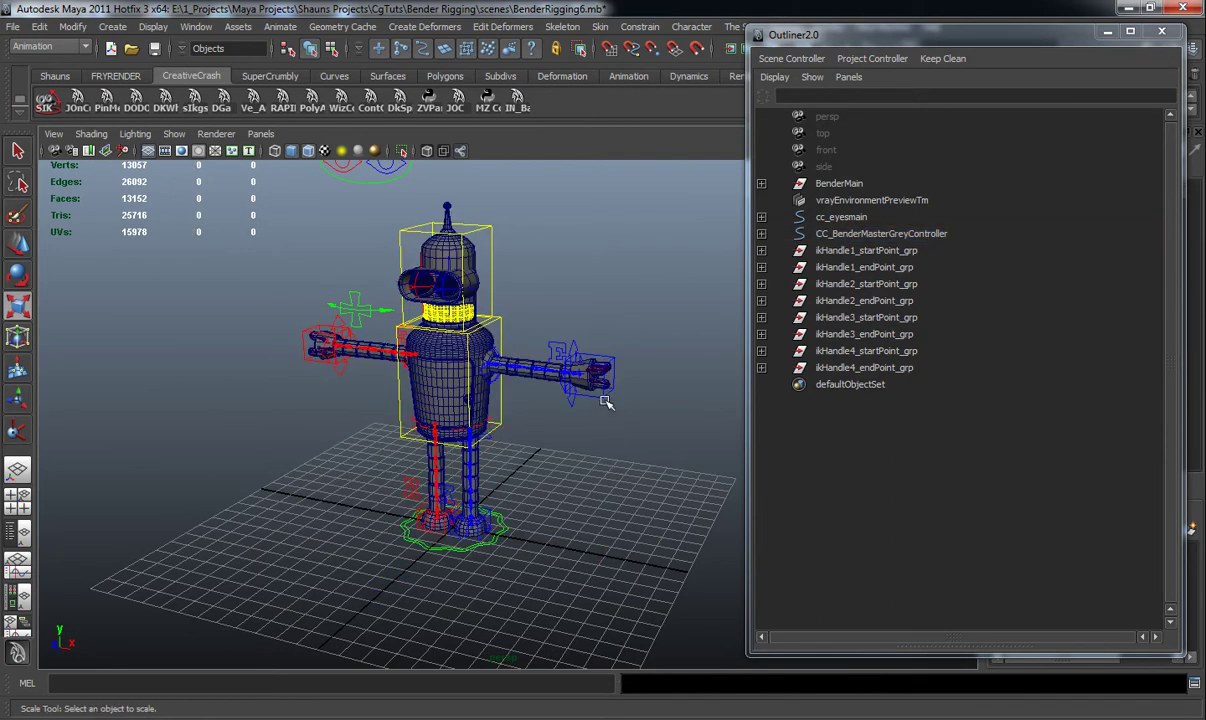
# Step: Test CC_L_Arm on the scaled-down rig by moving it twice, undoing each move
pyautogui.click(605, 397)
pyautogui.press('w')
pyautogui.moveTo(695, 387)
pyautogui.mouseDown()
pyautogui.moveTo(801, 411)
pyautogui.moveTo(620, 396)
pyautogui.moveTo(760, 413)
pyautogui.moveTo(697, 412)
pyautogui.mouseUp()
pyautogui.hotkey('ctrl', 'z')
pyautogui.click(650, 453)
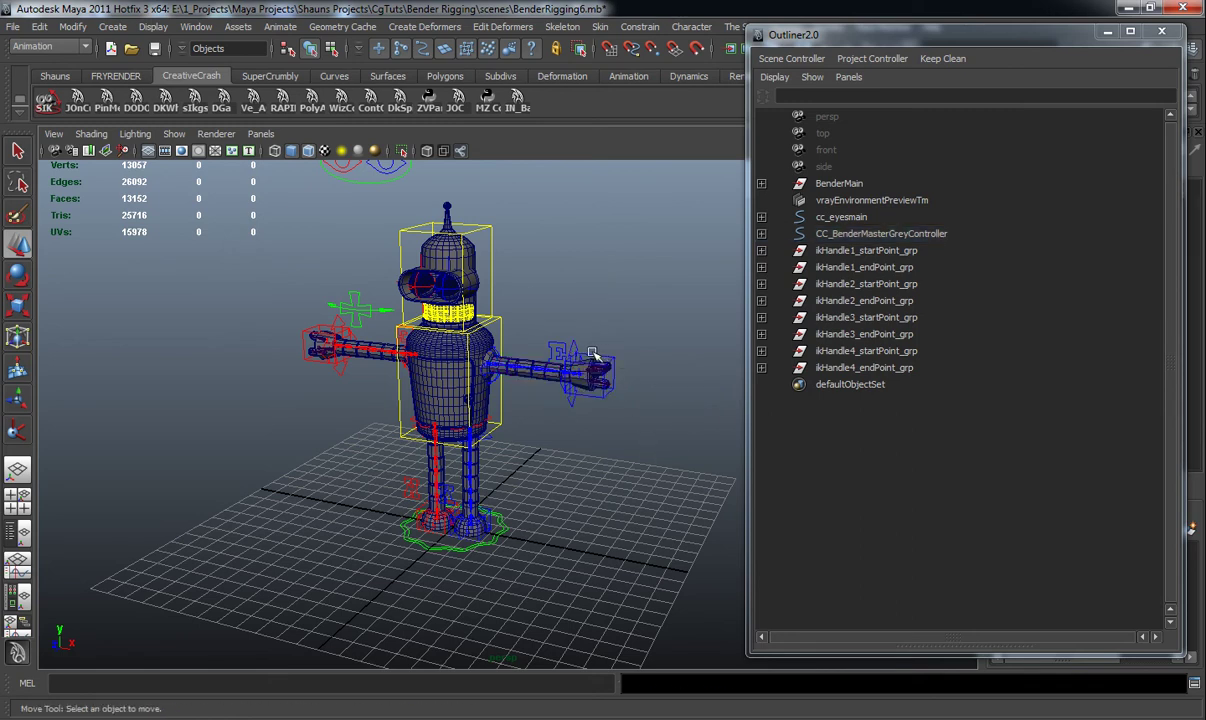
pyautogui.click(592, 354)
pyautogui.moveTo(614, 376); pyautogui.dragTo(543, 443)
pyautogui.hotkey('ctrl', 'z')
pyautogui.click(299, 473)
# Step: Minimize the Outliner and undo the scale test on the master controller
pyautogui.keyDown('alt'); pyautogui.moveTo(300, 476); pyautogui.dragTo(374, 477); pyautogui.keyUp('alt')
pyautogui.keyDown('alt'); pyautogui.moveTo(374, 477); pyautogui.dragTo(343, 498, button='middle'); pyautogui.keyUp('alt')
pyautogui.click(1106, 35)
pyautogui.hotkey('ctrl', 'z')
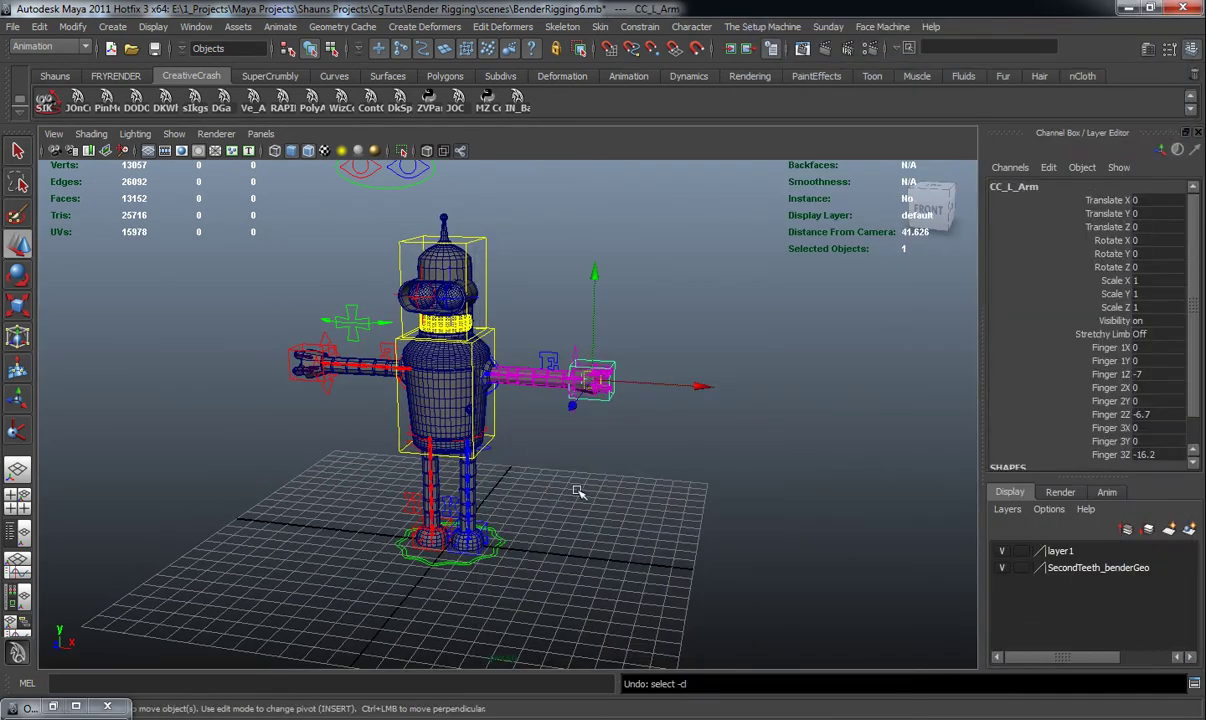
pyautogui.hotkey('ctrl', 'z')
pyautogui.hotkey('ctrl', 'z')
pyautogui.hotkey('ctrl', 'z')
# Step: Open the Connection Editor with CC_L_Arm loaded as the output object
pyautogui.click(614, 444)
pyautogui.keyDown('alt'); pyautogui.moveTo(624, 450); pyautogui.dragTo(611, 458); pyautogui.keyUp('alt')
pyautogui.keyDown('alt'); pyautogui.moveTo(611, 458); pyautogui.dragTo(556, 543, button='middle'); pyautogui.keyUp('alt')
pyautogui.keyDown('alt'); pyautogui.moveTo(556, 543); pyautogui.dragTo(630, 508, button='right'); pyautogui.keyUp('alt')
pyautogui.click(642, 492)
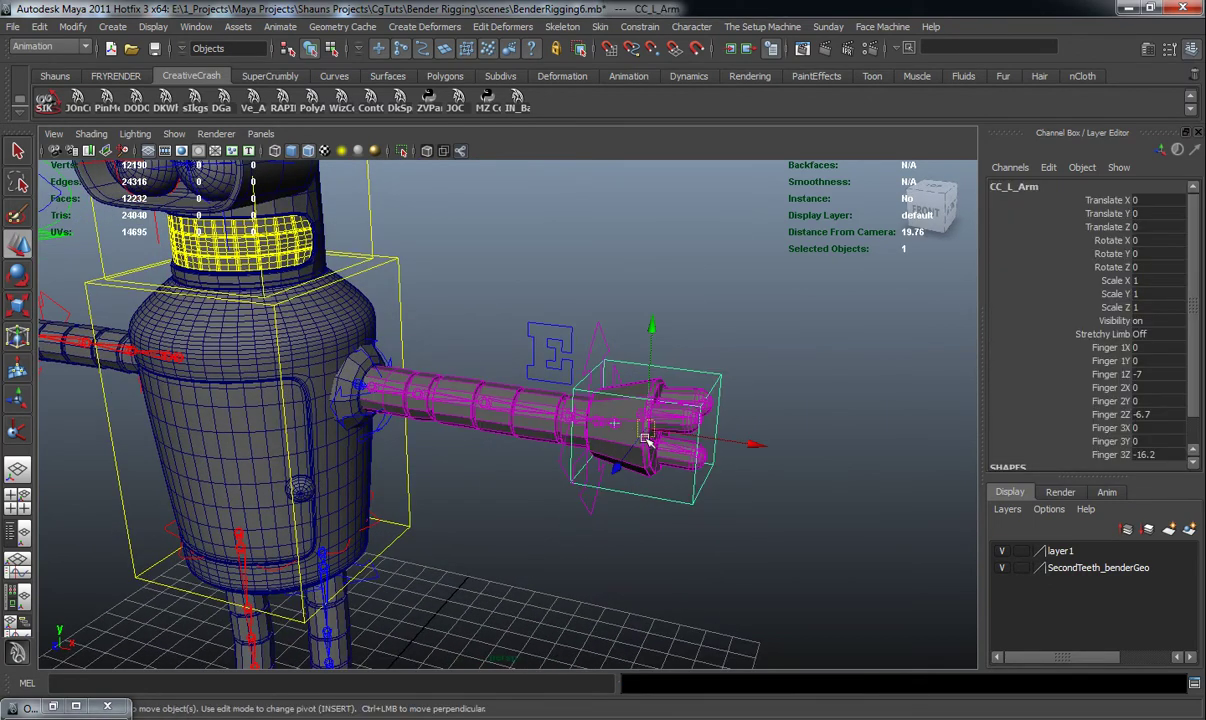
pyautogui.click(281, 27)
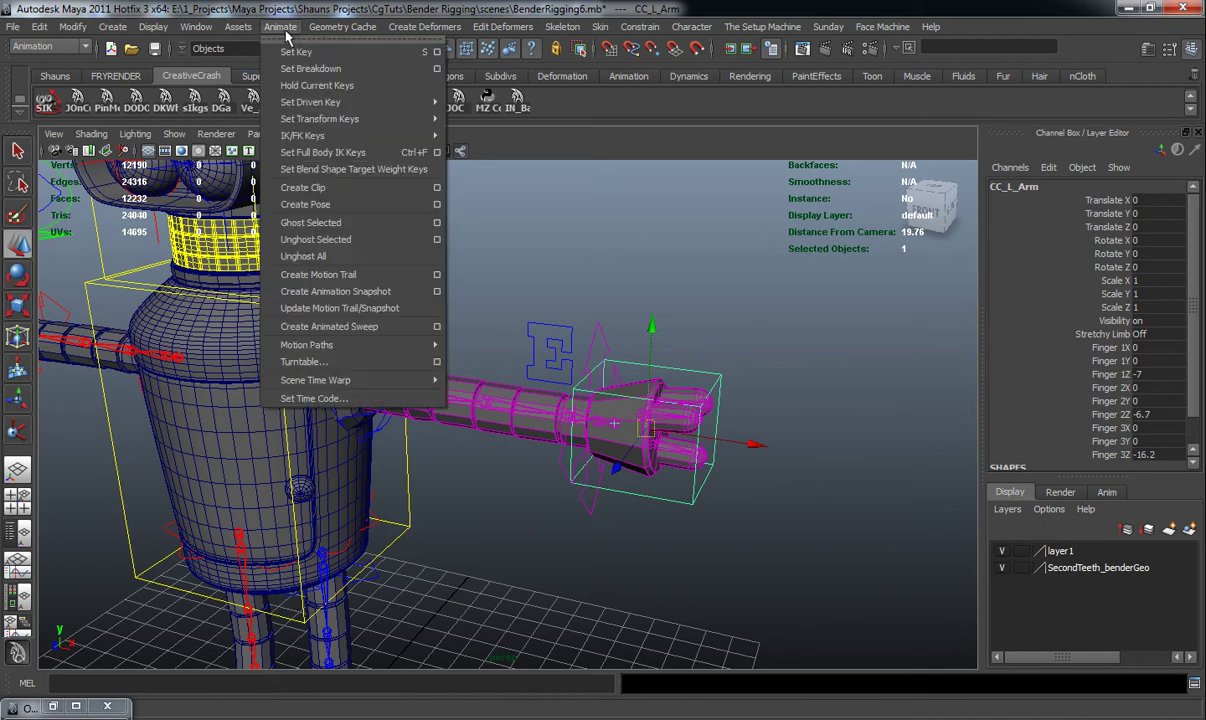
pyautogui.moveTo(196, 28)
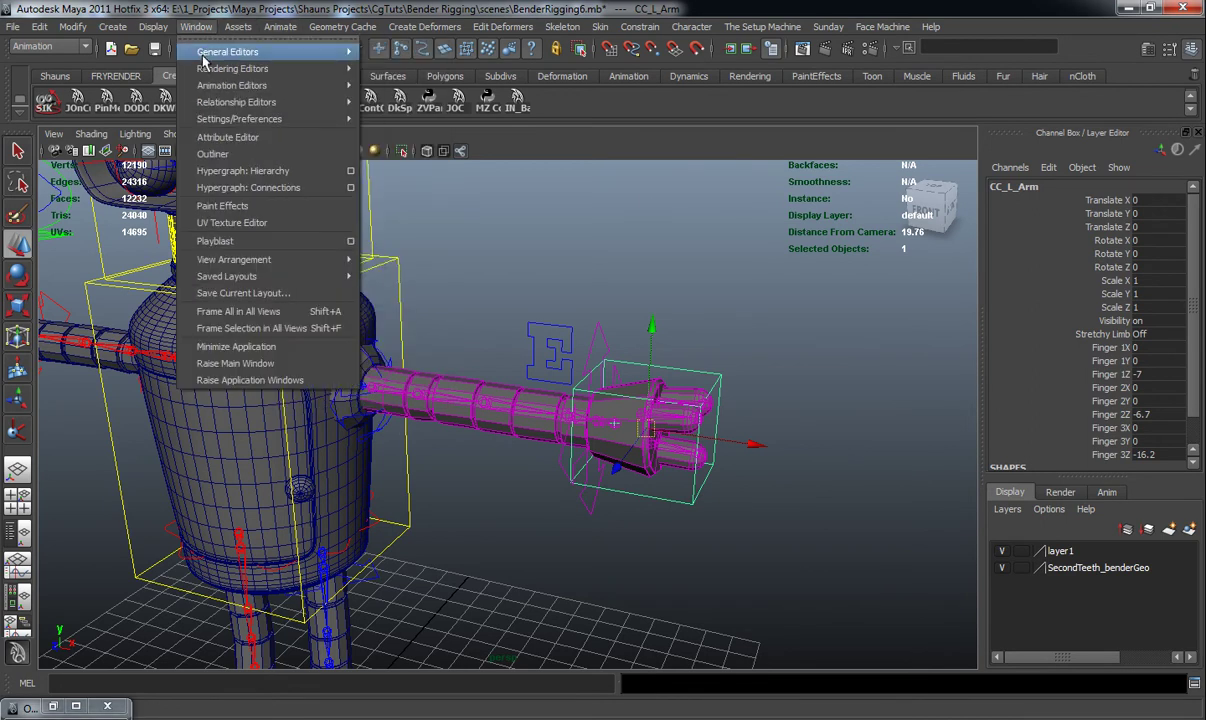
pyautogui.moveTo(372, 52)
pyautogui.click(395, 86)
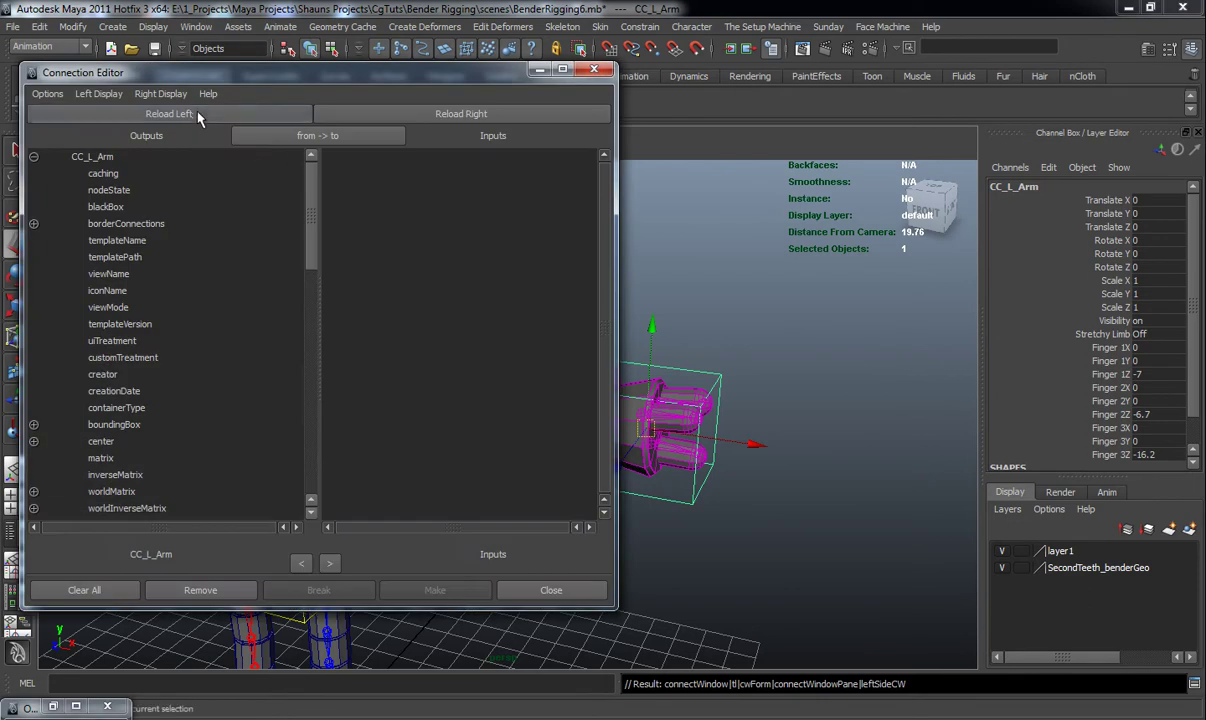
# Step: Select ikHandle1_anim inside the left hand and load it as the input object in the Connection Editor
pyautogui.keyDown('alt'); pyautogui.moveTo(748, 376); pyautogui.dragTo(781, 340, button='middle'); pyautogui.keyUp('alt')
pyautogui.scroll(4, 781, 340)
pyautogui.keyDown('alt'); pyautogui.moveTo(781, 340); pyautogui.dragTo(807, 473, button='right'); pyautogui.keyUp('alt')
pyautogui.click(806, 504)
pyautogui.keyDown('alt'); pyautogui.moveTo(812, 506); pyautogui.dragTo(743, 536, button='middle'); pyautogui.keyUp('alt')
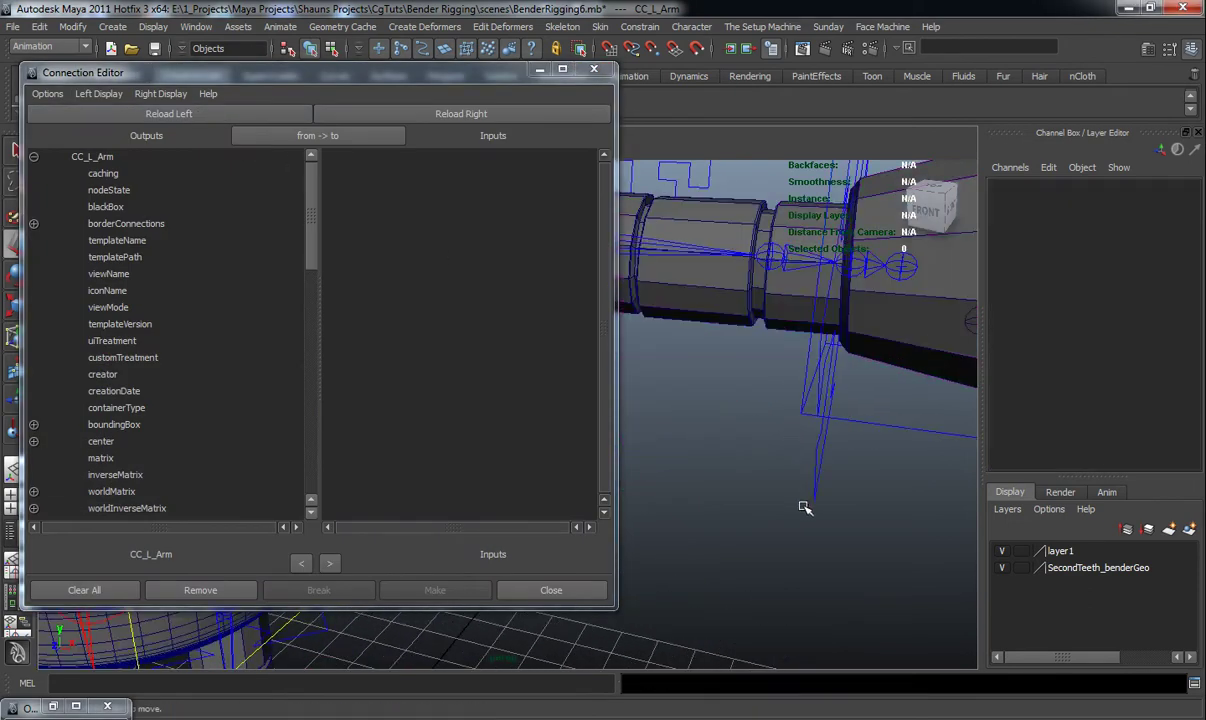
pyautogui.keyDown('alt'); pyautogui.moveTo(743, 536); pyautogui.dragTo(864, 525, button='right'); pyautogui.keyUp('alt')
pyautogui.keyDown('alt'); pyautogui.moveTo(864, 525); pyautogui.dragTo(798, 512, button='middle'); pyautogui.keyUp('alt')
pyautogui.keyDown('alt'); pyautogui.moveTo(798, 512); pyautogui.dragTo(862, 503, button='right'); pyautogui.keyUp('alt')
pyautogui.click(741, 393)
pyautogui.keyDown('alt'); pyautogui.moveTo(757, 431); pyautogui.dragTo(748, 456); pyautogui.keyUp('alt')
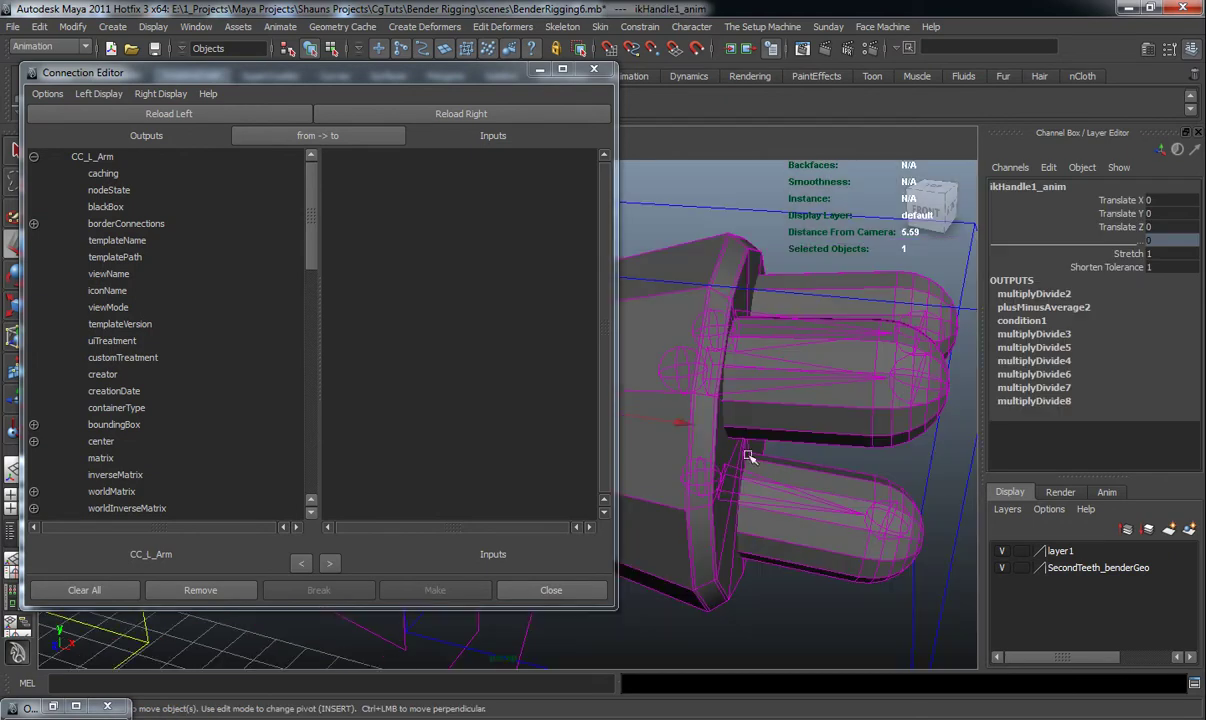
pyautogui.click(430, 114)
# Step: Connect CC_L_Arm's StretchyLimb attribute to the Stretch attribute of ikHandle1_anim
pyautogui.scroll(-10, 455, 480)
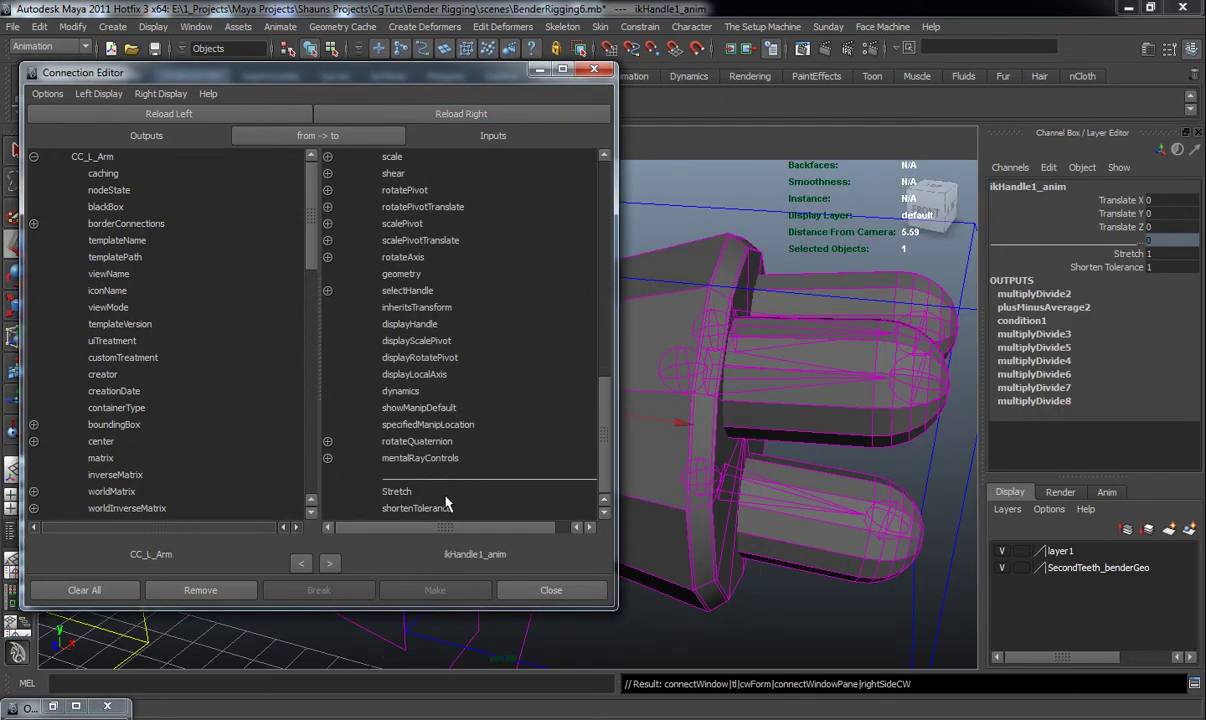
pyautogui.scroll(-10, 155, 485)
pyautogui.click(115, 458)
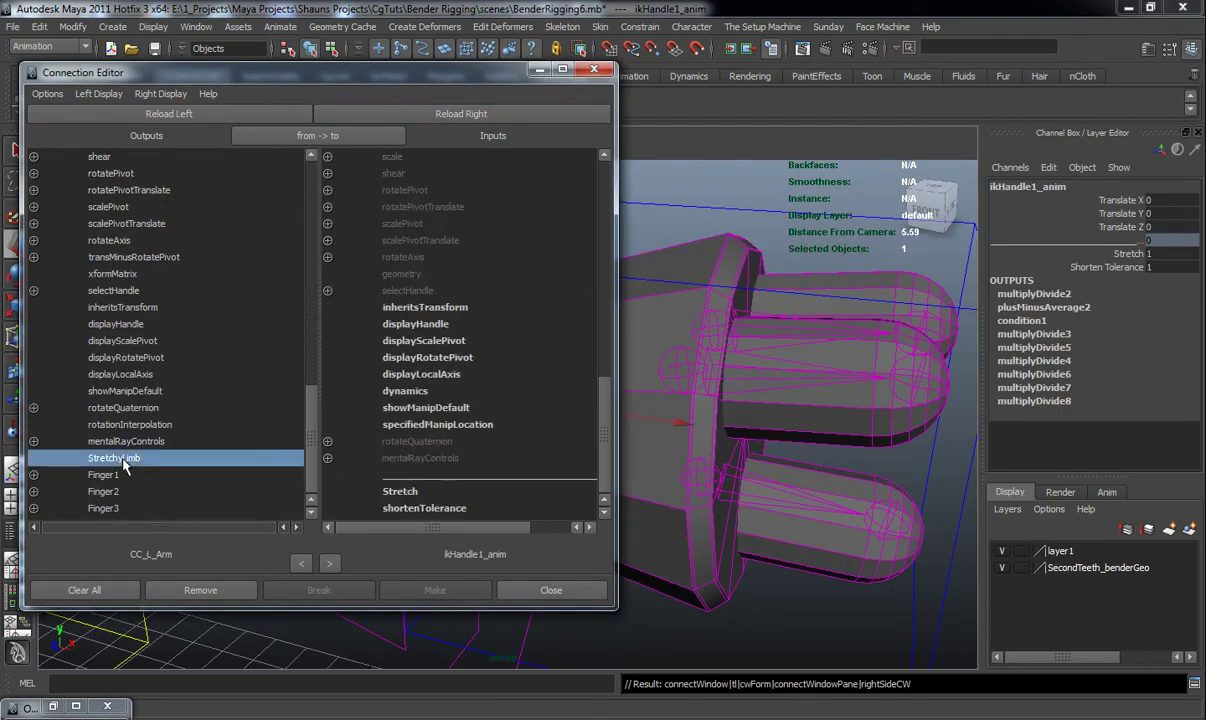
pyautogui.click(397, 491)
# Step: Select the right arm controller CC_R_Arm and load it as the output object in the Connection Editor
pyautogui.keyDown('alt'); pyautogui.moveTo(741, 476); pyautogui.dragTo(735, 487, button='right'); pyautogui.keyUp('alt')
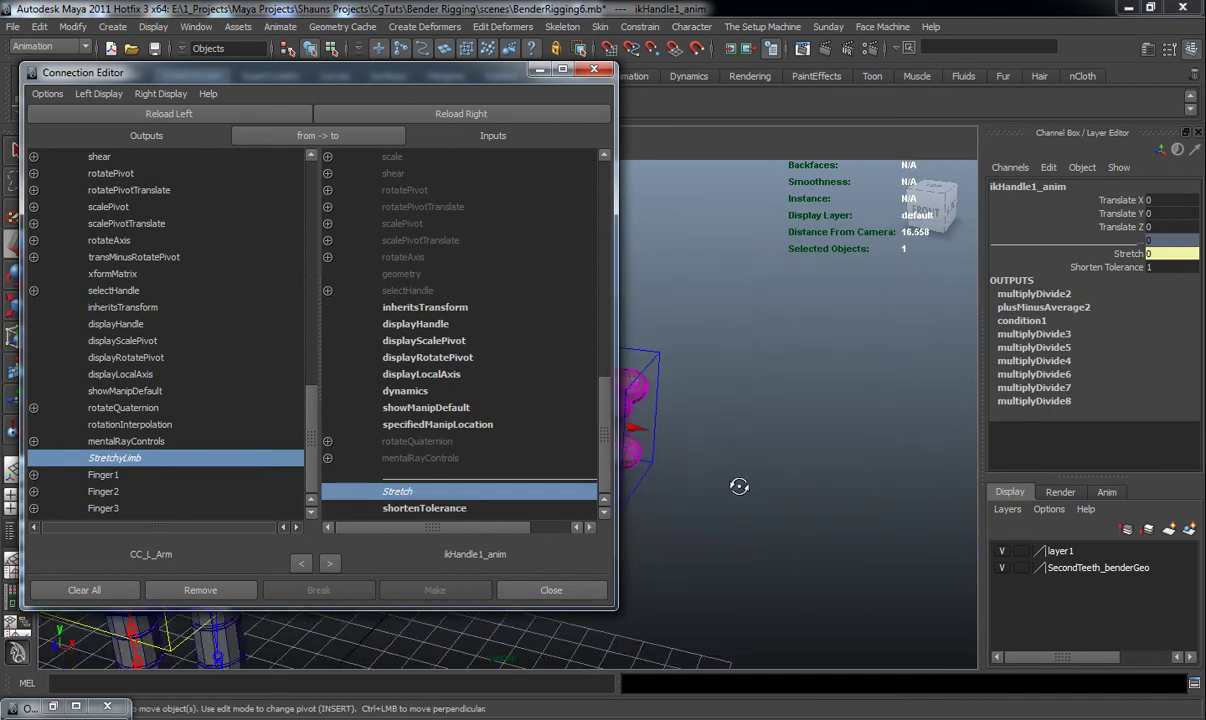
pyautogui.keyDown('alt'); pyautogui.moveTo(735, 487); pyautogui.dragTo(818, 474, button='middle'); pyautogui.keyUp('alt')
pyautogui.moveTo(818, 474)
pyautogui.keyDown('alt'); pyautogui.mouseDown()
pyautogui.moveTo(826, 460)
pyautogui.moveTo(841, 471)
pyautogui.mouseUp(); pyautogui.keyUp('alt')
pyautogui.keyDown('alt'); pyautogui.moveTo(841, 471); pyautogui.dragTo(931, 538, button='middle'); pyautogui.keyUp('alt')
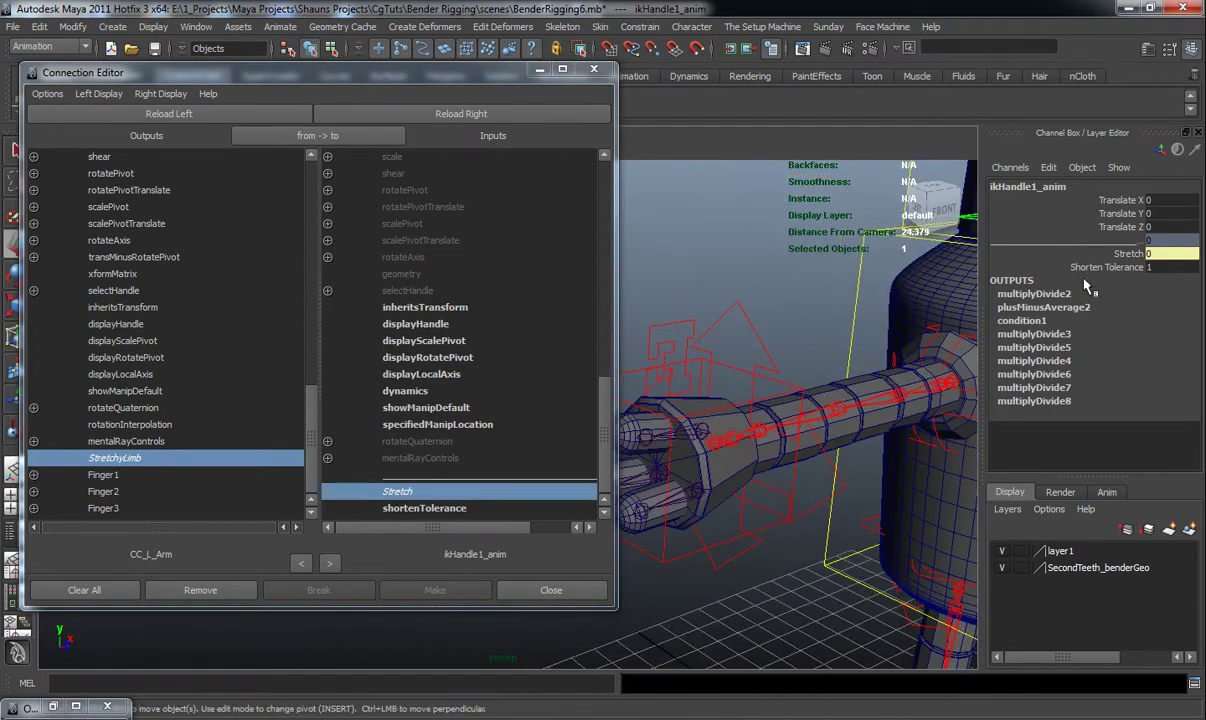
pyautogui.click(1158, 198)
pyautogui.keyDown('alt'); pyautogui.moveTo(732, 358); pyautogui.dragTo(739, 352, button='middle'); pyautogui.keyUp('alt')
pyautogui.click(690, 233)
pyautogui.keyDown('alt'); pyautogui.moveTo(684, 325); pyautogui.dragTo(775, 392, button='right'); pyautogui.keyUp('alt')
pyautogui.keyDown('alt'); pyautogui.moveTo(775, 392); pyautogui.dragTo(849, 389, button='middle'); pyautogui.keyUp('alt')
pyautogui.keyDown('alt'); pyautogui.moveTo(848, 388); pyautogui.dragTo(797, 360); pyautogui.keyUp('alt')
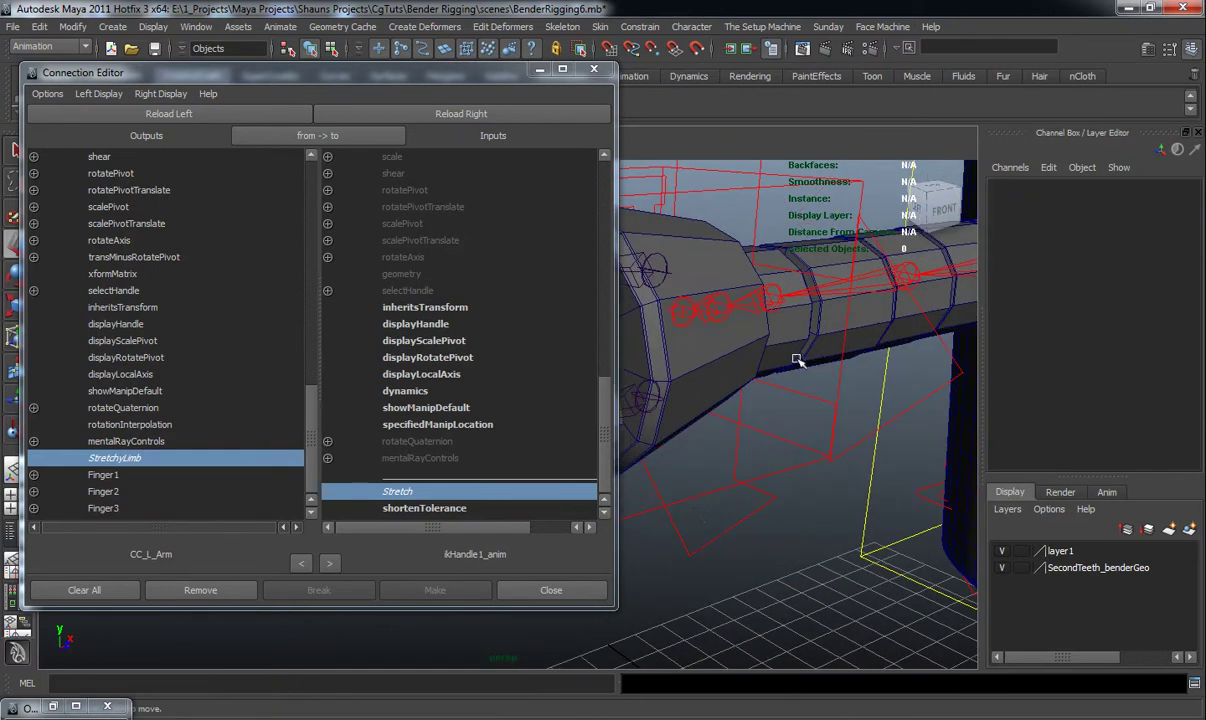
pyautogui.click(641, 516)
pyautogui.click(168, 113)
# Step: Load ikHandle2_anim from the right hand as the input object and connect CC_R_Arm's StretchyLimb to its Stretch
pyautogui.keyDown('alt'); pyautogui.moveTo(740, 300); pyautogui.dragTo(800, 299); pyautogui.keyUp('alt')
pyautogui.click(785, 203)
pyautogui.keyDown('alt'); pyautogui.moveTo(778, 312); pyautogui.dragTo(829, 339, button='right'); pyautogui.keyUp('alt')
pyautogui.keyDown('alt'); pyautogui.moveTo(829, 339); pyautogui.dragTo(780, 345); pyautogui.keyUp('alt')
pyautogui.moveTo(372, 80); pyautogui.dragTo(1196, 134)
pyautogui.keyDown('alt'); pyautogui.moveTo(350, 312); pyautogui.dragTo(408, 321, button='middle'); pyautogui.keyUp('alt')
pyautogui.keyDown('alt'); pyautogui.moveTo(408, 321); pyautogui.dragTo(497, 338, button='right'); pyautogui.keyUp('alt')
pyautogui.click(414, 270)
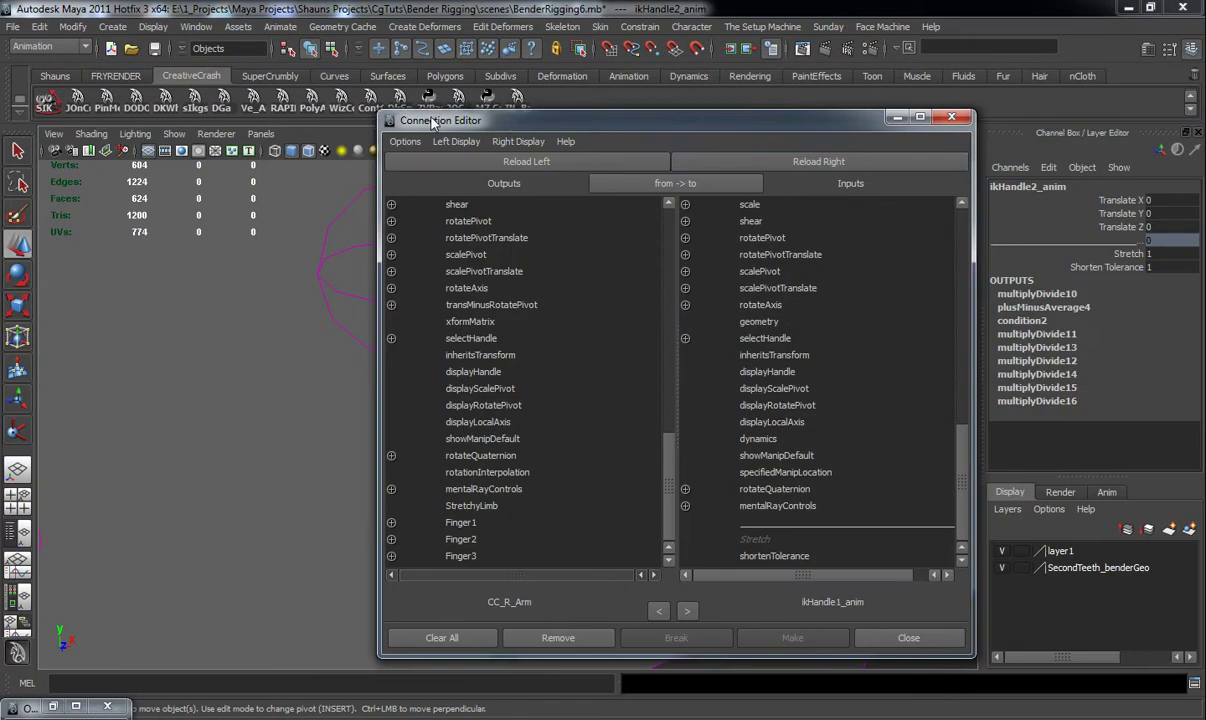
pyautogui.click(450, 508)
pyautogui.click(724, 538)
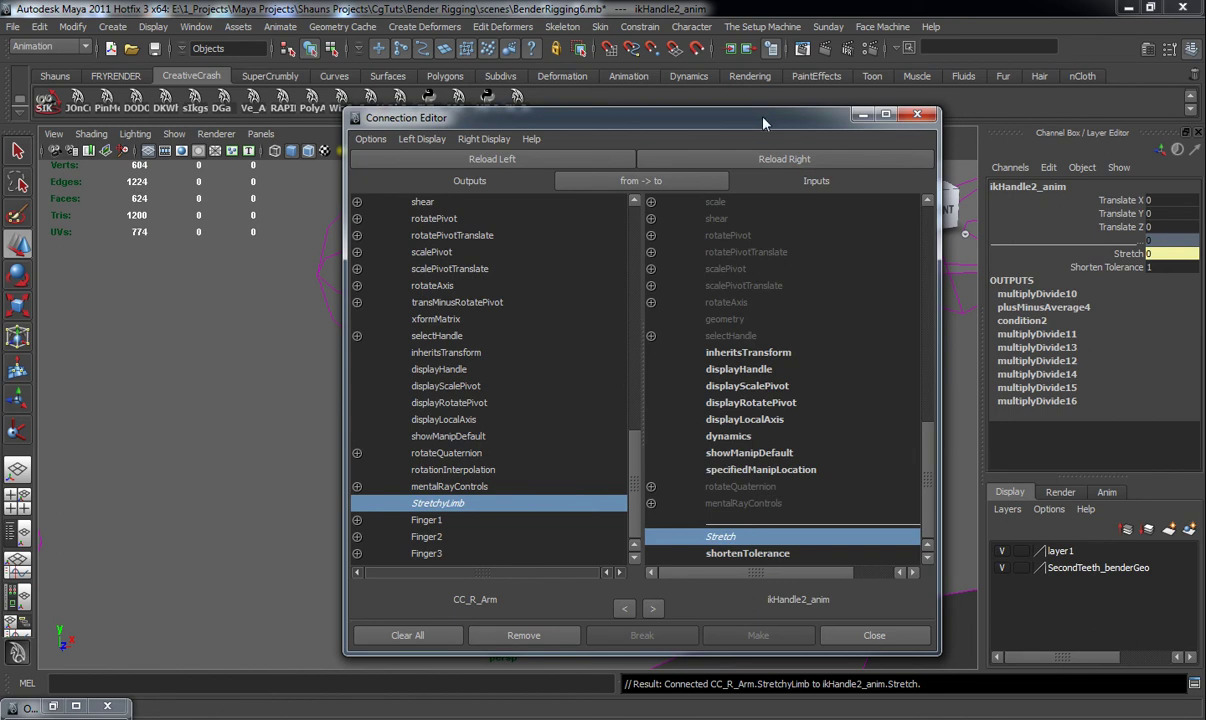
# Step: Move the Connection Editor clear of the model and load the left leg controller CC_L_leg as the output object
pyautogui.moveTo(762, 116); pyautogui.dragTo(1073, 108)
pyautogui.moveTo(1073, 108); pyautogui.dragTo(1146, 108)
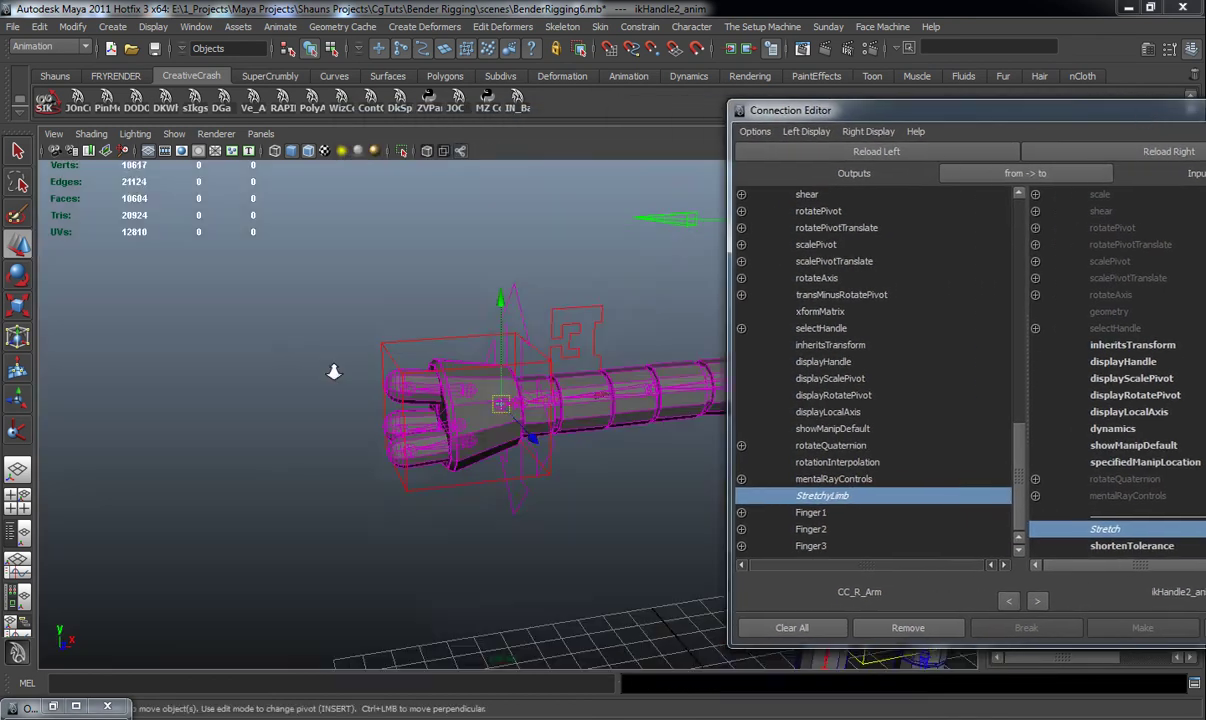
pyautogui.keyDown('alt'); pyautogui.moveTo(334, 371); pyautogui.dragTo(290, 350, button='right'); pyautogui.keyUp('alt')
pyautogui.keyDown('alt'); pyautogui.moveTo(290, 350); pyautogui.dragTo(272, 338, button='middle'); pyautogui.keyUp('alt')
pyautogui.scroll(5, 271, 338)
pyautogui.scroll(6, 277, 492)
pyautogui.scroll(3, 522, 308)
pyautogui.click(571, 252)
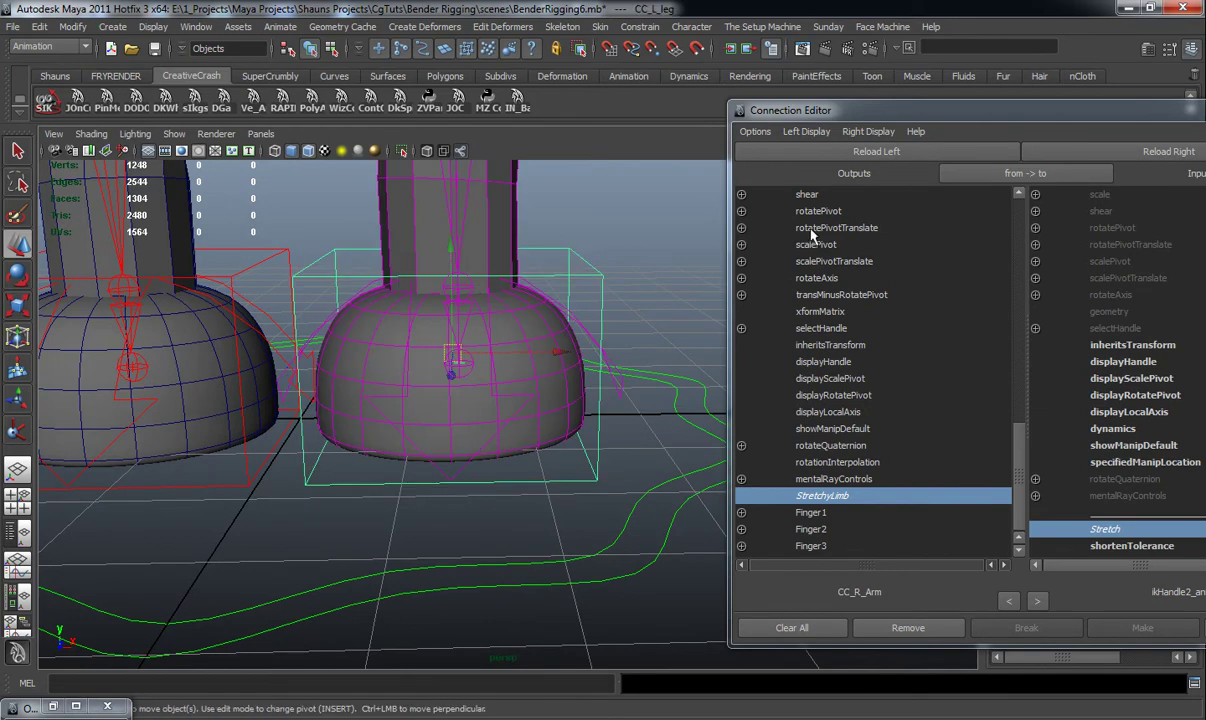
pyautogui.click(857, 156)
# Step: Select ikHandle3_anim inside the left foot and load it as the input object in the Connection Editor
pyautogui.keyDown('alt'); pyautogui.moveTo(458, 395); pyautogui.dragTo(415, 402, button='middle'); pyautogui.keyUp('alt')
pyautogui.click(612, 277)
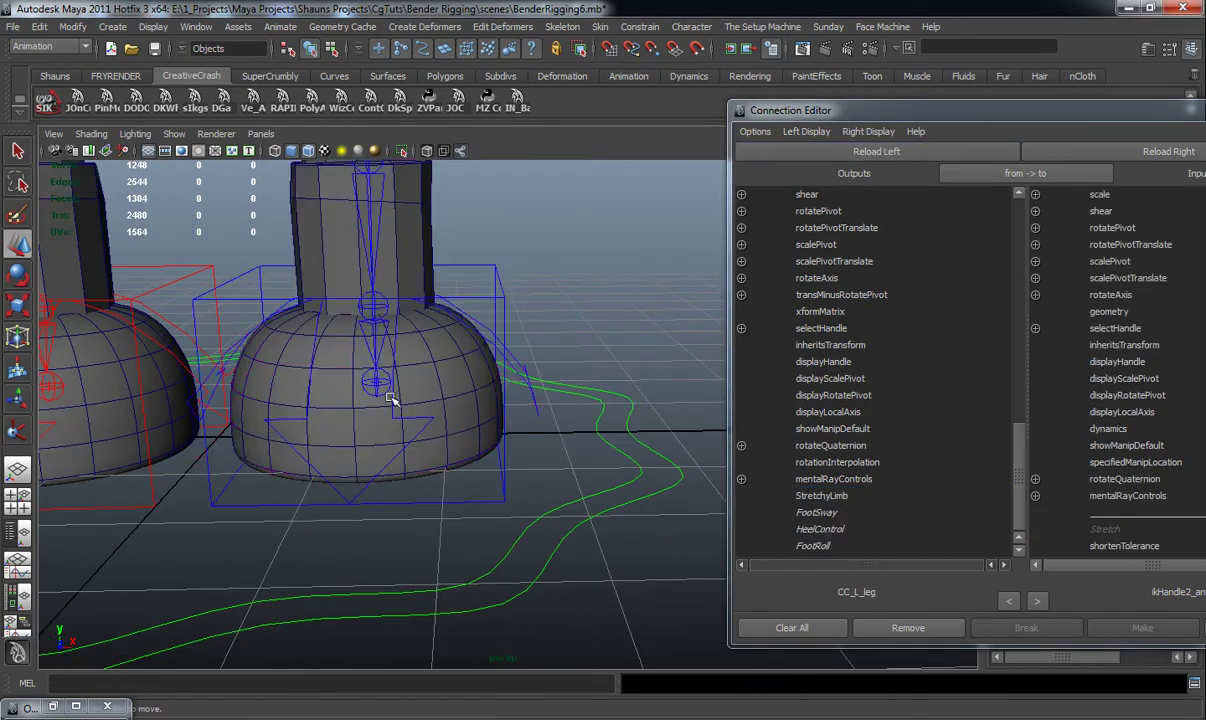
pyautogui.scroll(5, 447, 376)
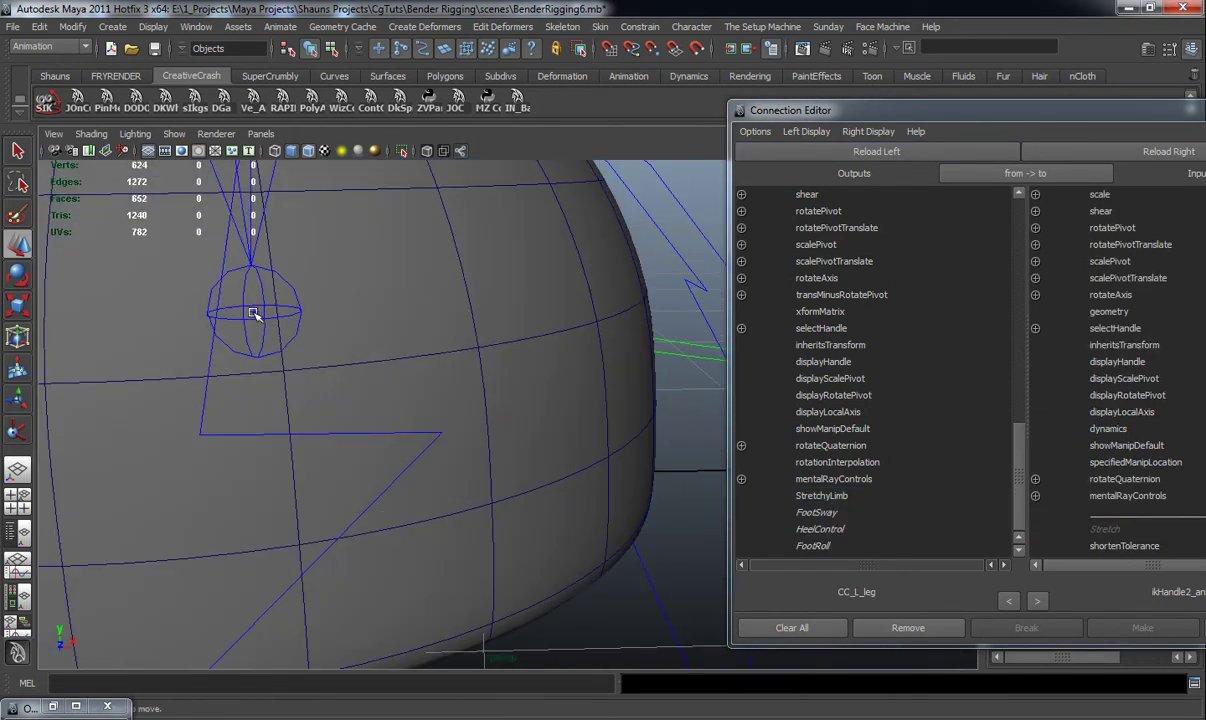
pyautogui.click(254, 314)
pyautogui.scroll(-5, 288, 377)
pyautogui.click(1080, 151)
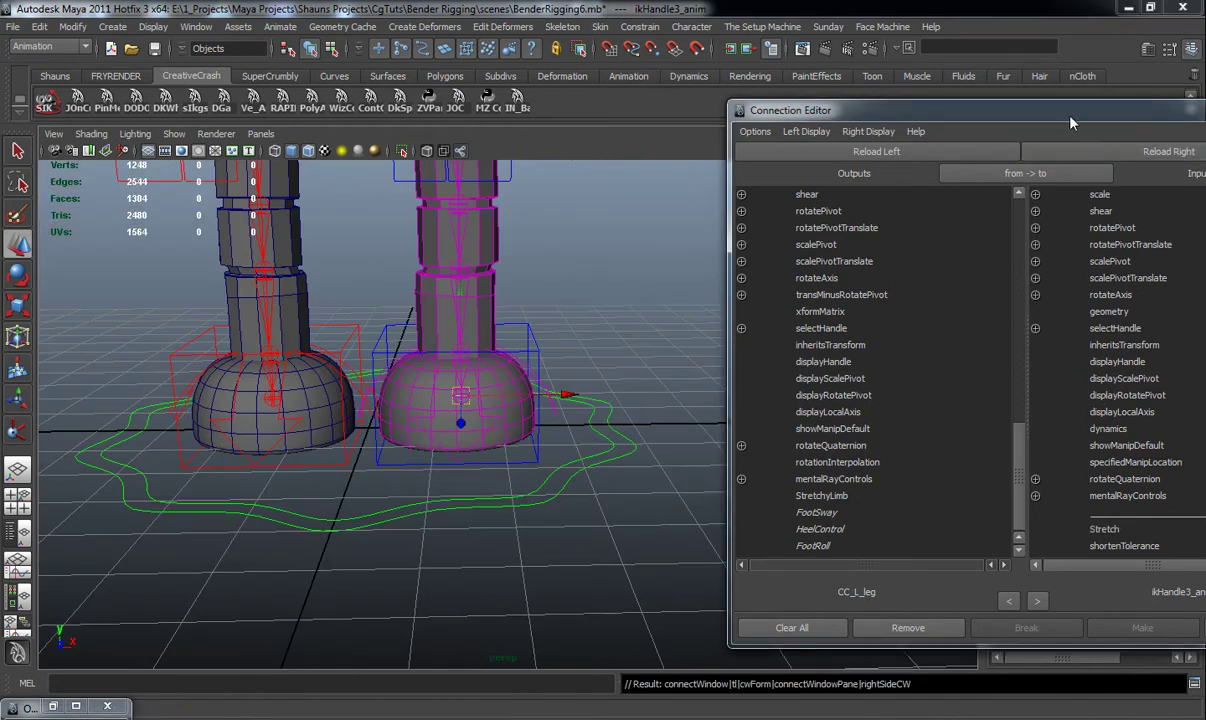
# Step: Connect CC_L_leg's StretchyLimb attribute to the Stretch attribute of ikHandle3_anim
pyautogui.moveTo(1072, 111); pyautogui.dragTo(942, 72)
pyautogui.click(690, 457)
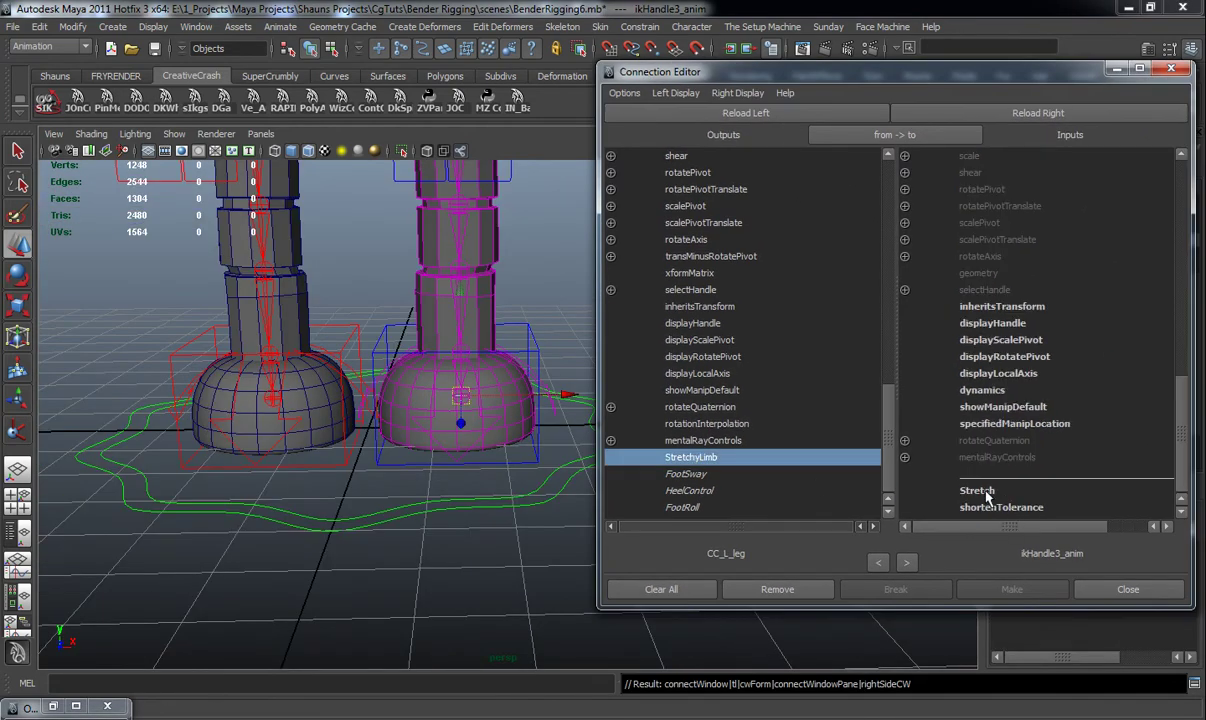
pyautogui.click(978, 490)
pyautogui.press('f')
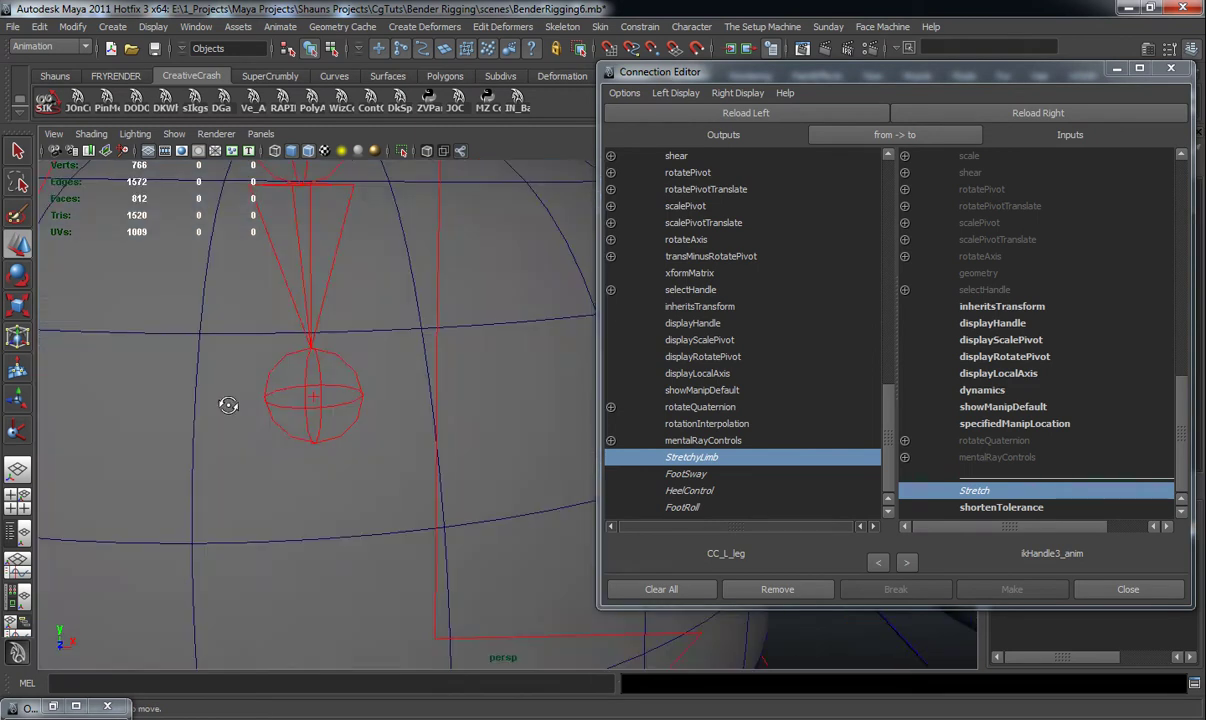
# Step: Select the right leg controller CC_R_leg and load it as the output object in the Connection Editor
pyautogui.scroll(-5, 228, 404)
pyautogui.keyDown('alt'); pyautogui.moveTo(215, 406); pyautogui.dragTo(248, 409); pyautogui.keyUp('alt')
pyautogui.keyDown('alt'); pyautogui.moveTo(248, 409); pyautogui.dragTo(284, 404, button='right'); pyautogui.keyUp('alt')
pyautogui.click(156, 262)
pyautogui.click(751, 121)
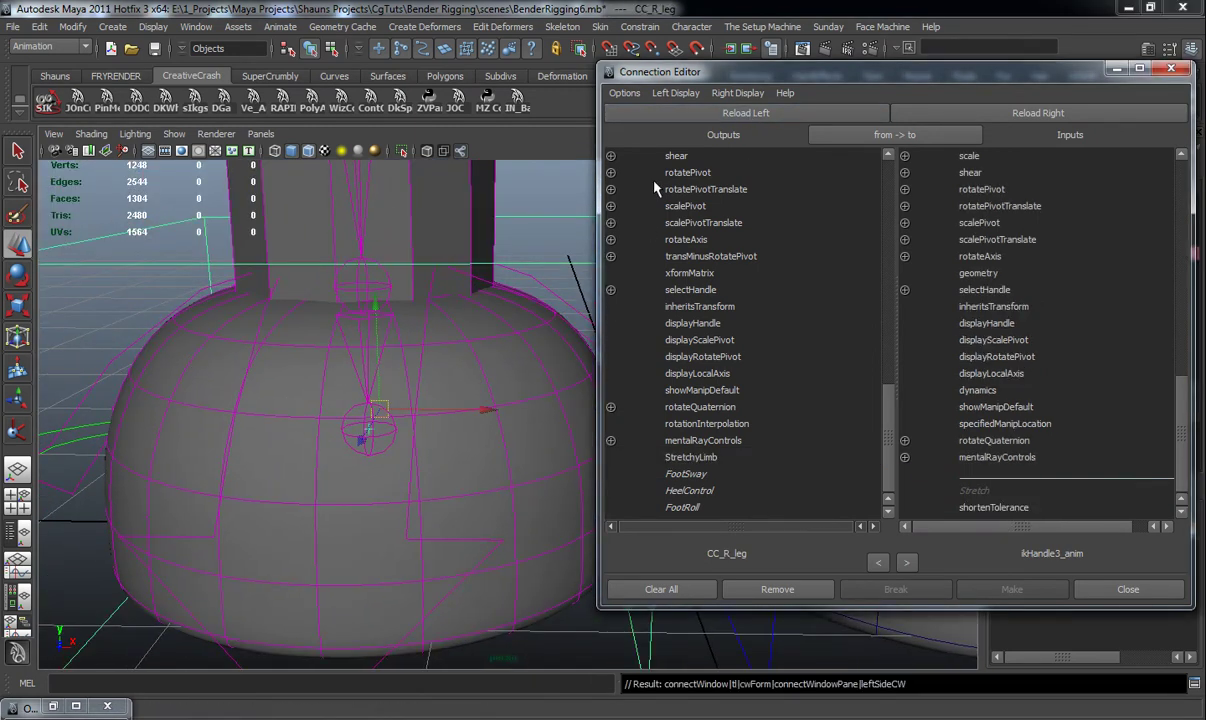
# Step: Select ikHandle4_anim inside the right foot and load it as the input object in the Connection Editor
pyautogui.keyDown('alt'); pyautogui.moveTo(337, 371); pyautogui.dragTo(318, 369); pyautogui.keyUp('alt')
pyautogui.click(154, 333)
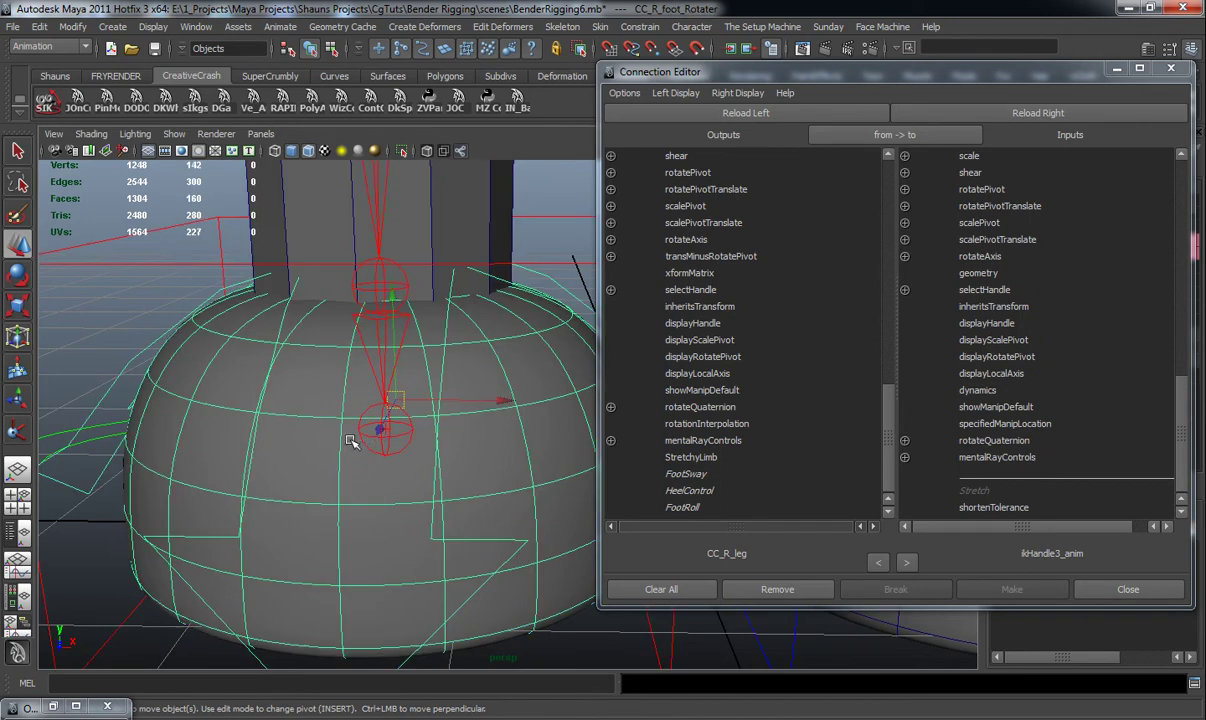
pyautogui.keyDown('alt'); pyautogui.moveTo(357, 448); pyautogui.dragTo(345, 436); pyautogui.keyUp('alt')
pyautogui.keyDown('alt'); pyautogui.moveTo(345, 436); pyautogui.dragTo(366, 436, button='right'); pyautogui.keyUp('alt')
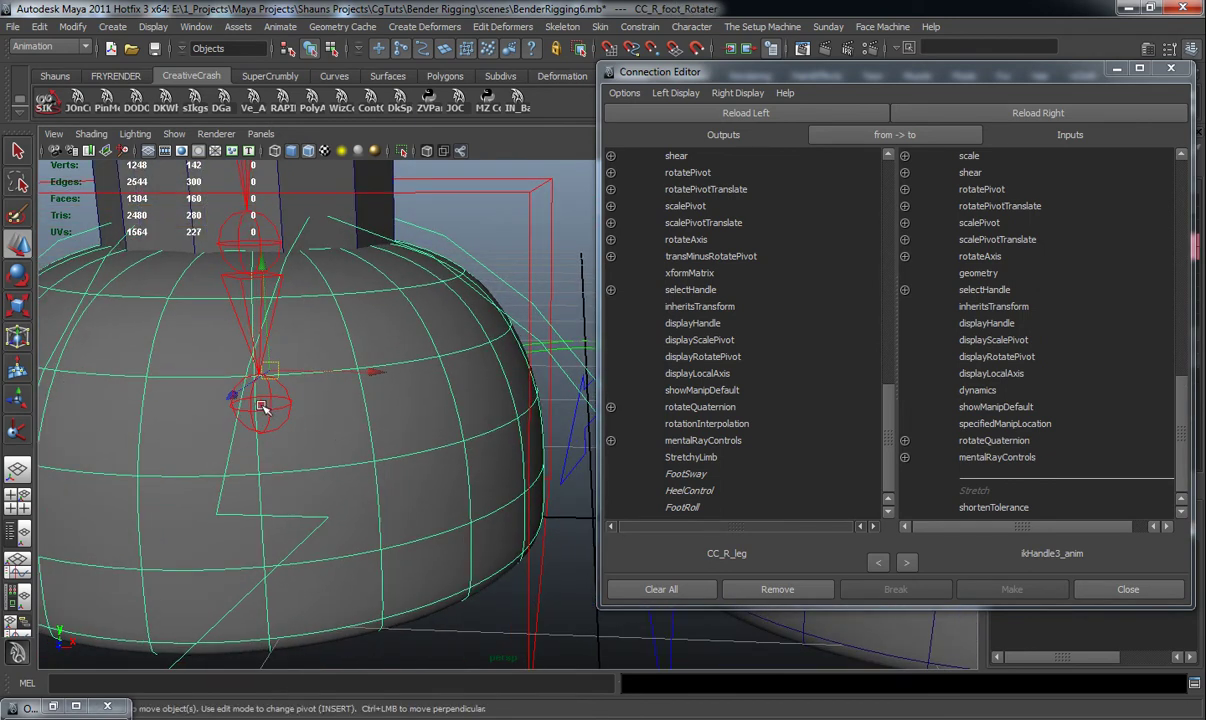
pyautogui.click(261, 406)
pyautogui.scroll(-5, 350, 464)
pyautogui.keyDown('alt'); pyautogui.moveTo(393, 466); pyautogui.dragTo(256, 460, button='middle'); pyautogui.keyUp('alt')
pyautogui.scroll(3, 257, 463)
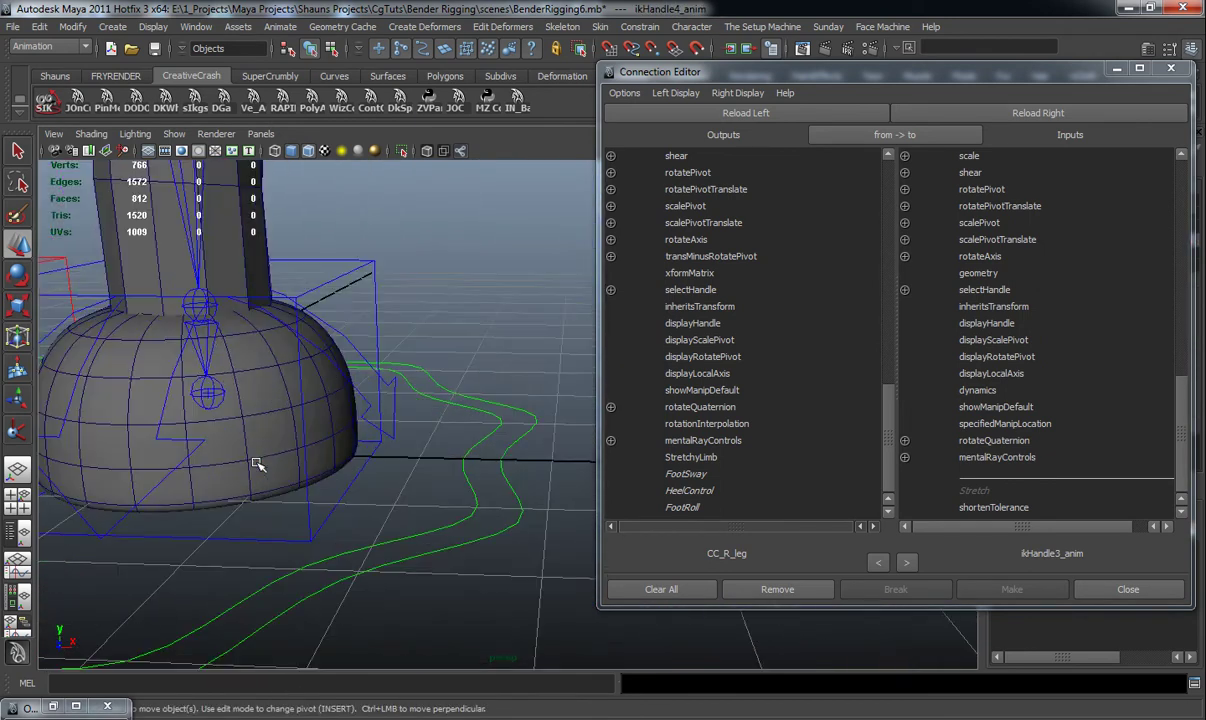
pyautogui.press('f')
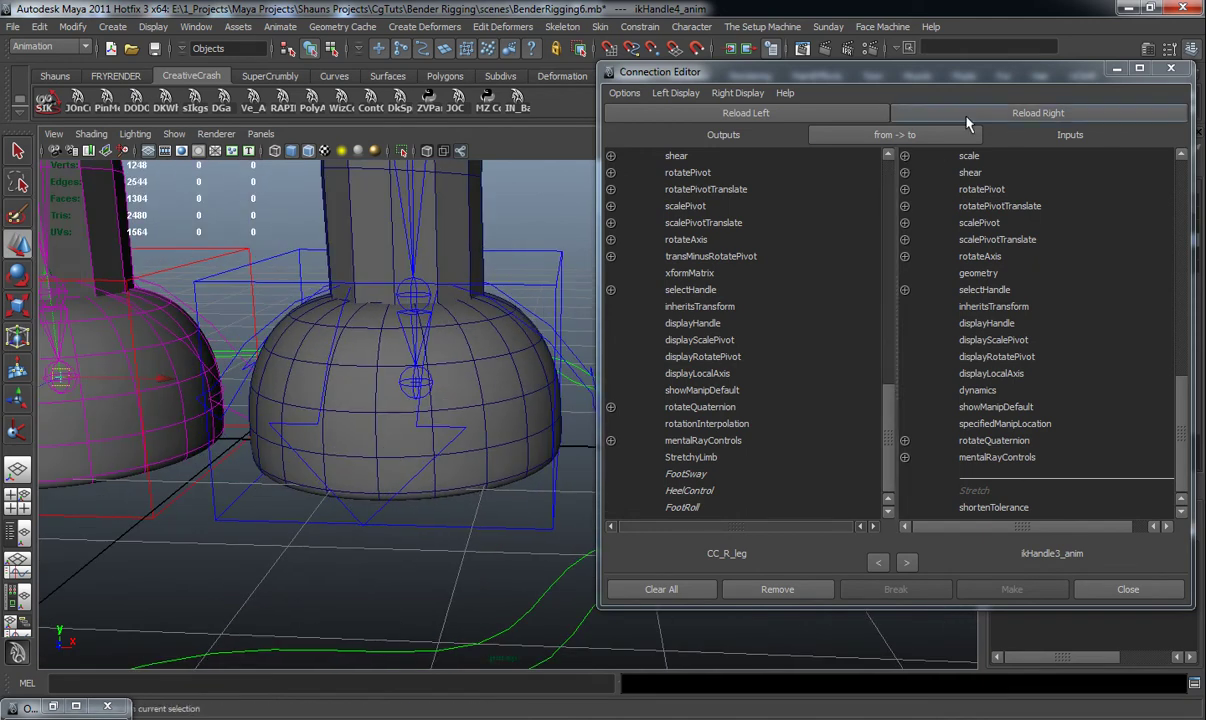
pyautogui.click(967, 116)
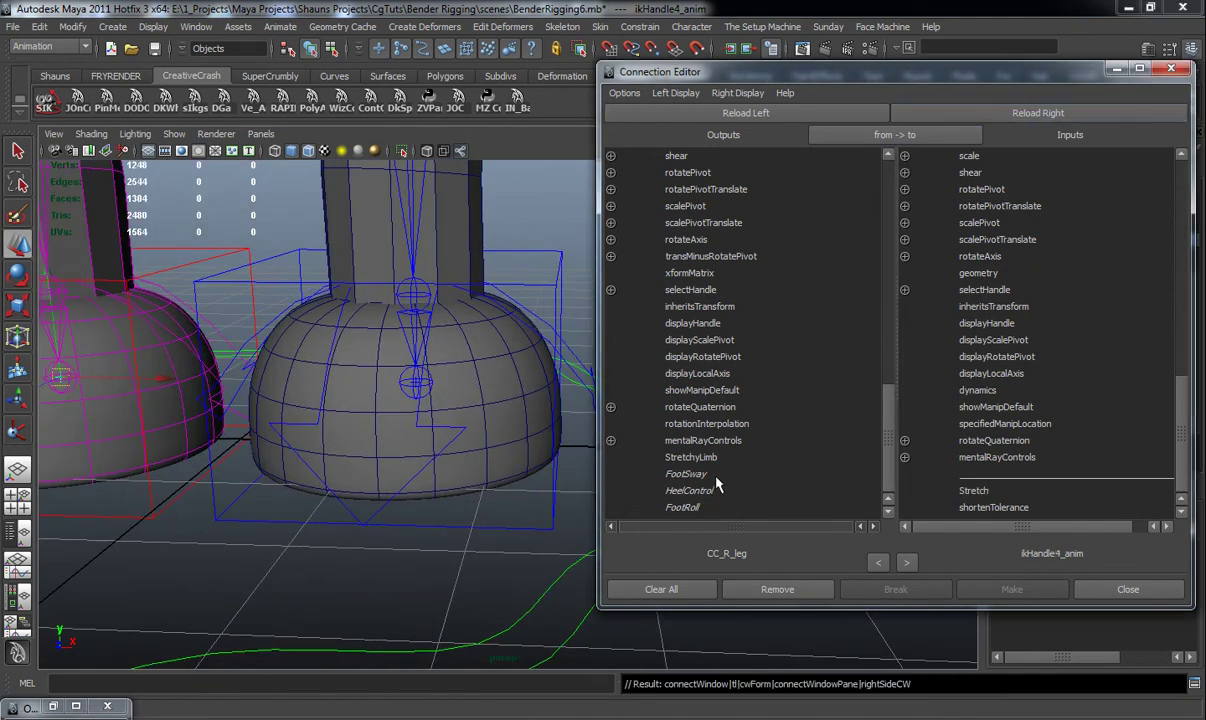
# Step: Connect CC_R_leg's StretchyLimb attribute to the Stretch attribute of ikHandle4_anim and close the Connection Editor
pyautogui.click(662, 458)
pyautogui.click(977, 491)
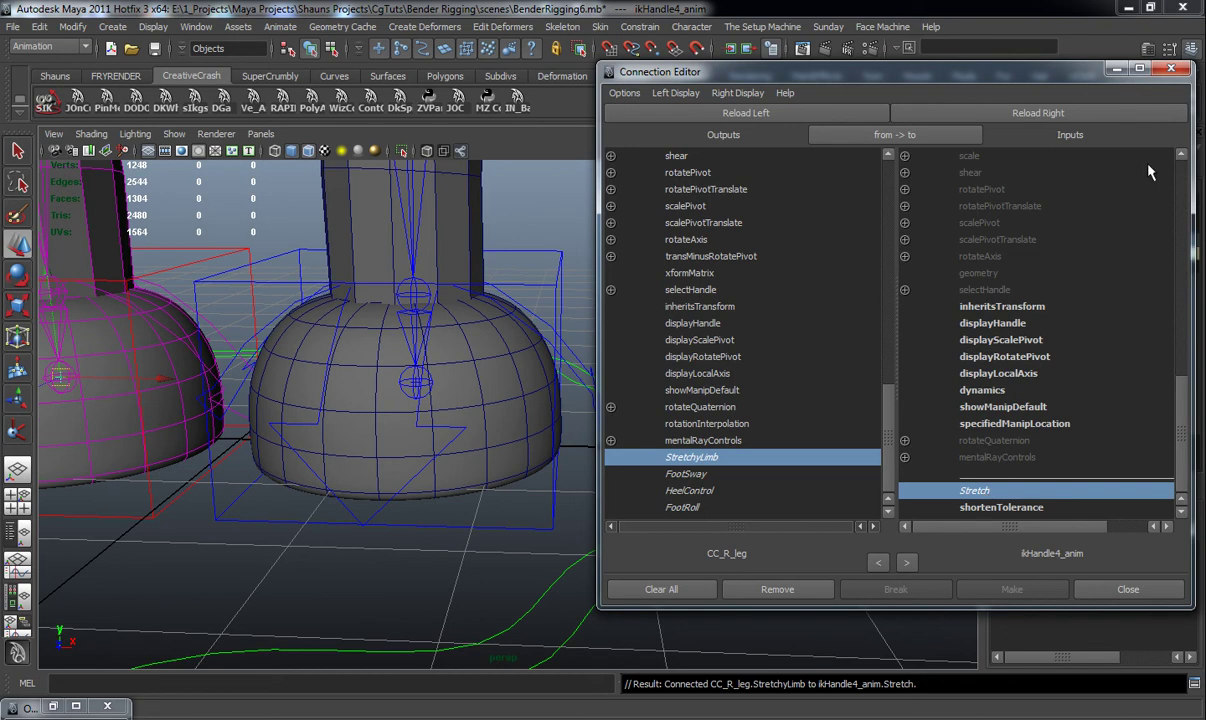
pyautogui.click(1172, 74)
# Step: Set the Stretchy Limb attribute of the left arm controller CC_L_Arm to On
pyautogui.scroll(-12, 544, 328)
pyautogui.keyDown('alt'); pyautogui.moveTo(544, 328); pyautogui.dragTo(584, 458, button='middle'); pyautogui.keyUp('alt')
pyautogui.click(663, 440)
pyautogui.keyDown('alt'); pyautogui.moveTo(663, 440); pyautogui.dragTo(490, 437); pyautogui.keyUp('alt')
pyautogui.click(676, 369)
pyautogui.hotkey('ctrl', 'z')
pyautogui.click(1166, 338)
pyautogui.click(1159, 366)
# Step: Stretch the left arm outward, try scaling the rig to about 0.71 with the master controller, and undo both tests
pyautogui.moveTo(674, 333); pyautogui.dragTo(980, 343)
pyautogui.click(537, 557)
pyautogui.press('r')
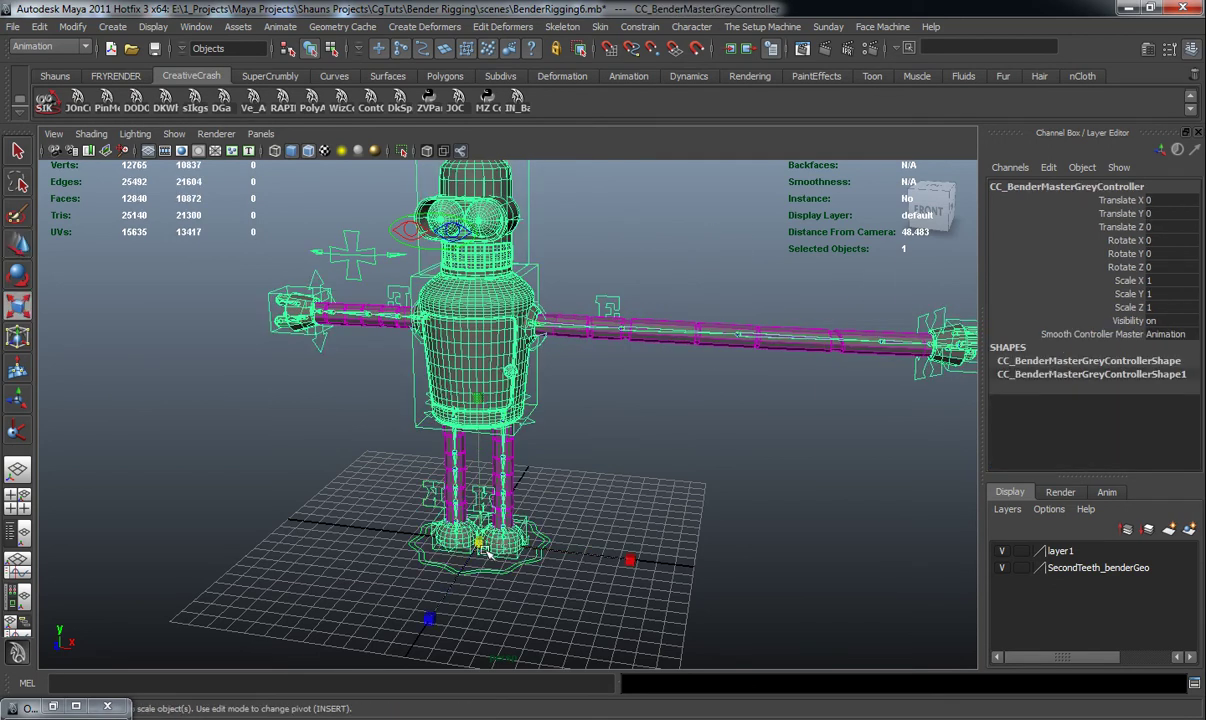
pyautogui.moveTo(478, 543); pyautogui.dragTo(291, 549)
pyautogui.hotkey('ctrl', 'z')
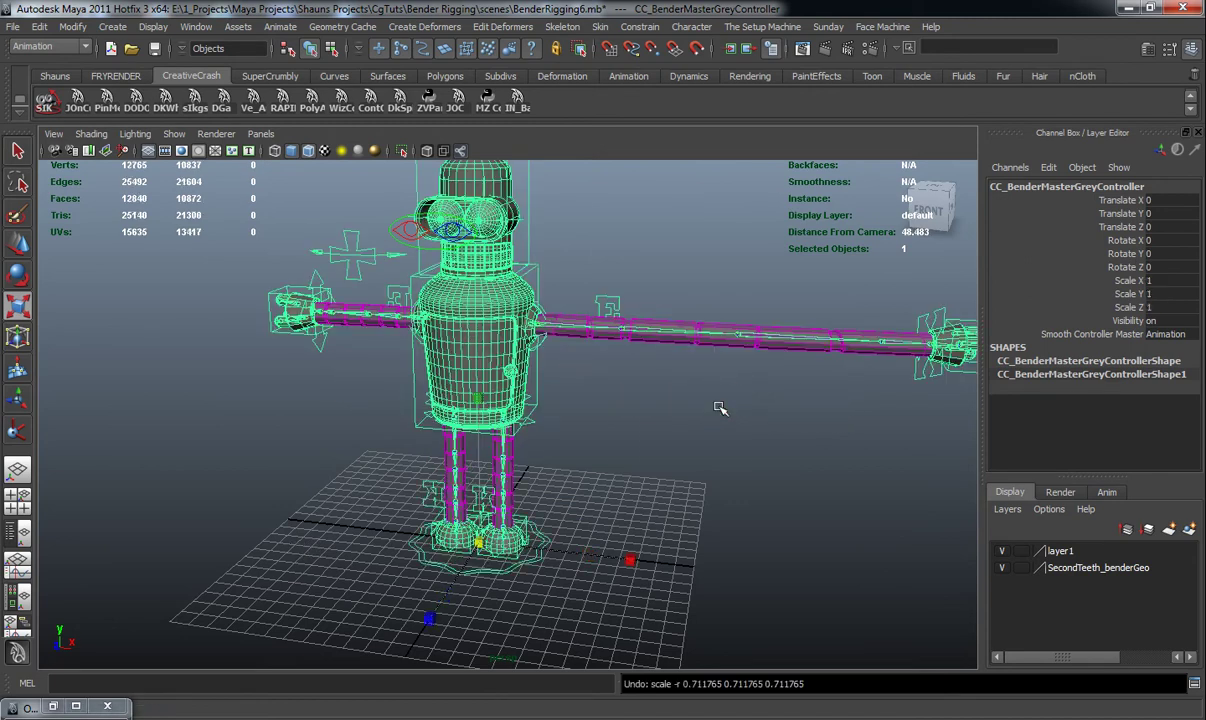
pyautogui.hotkey('ctrl', 'z')
pyautogui.hotkey('ctrl', 'z')
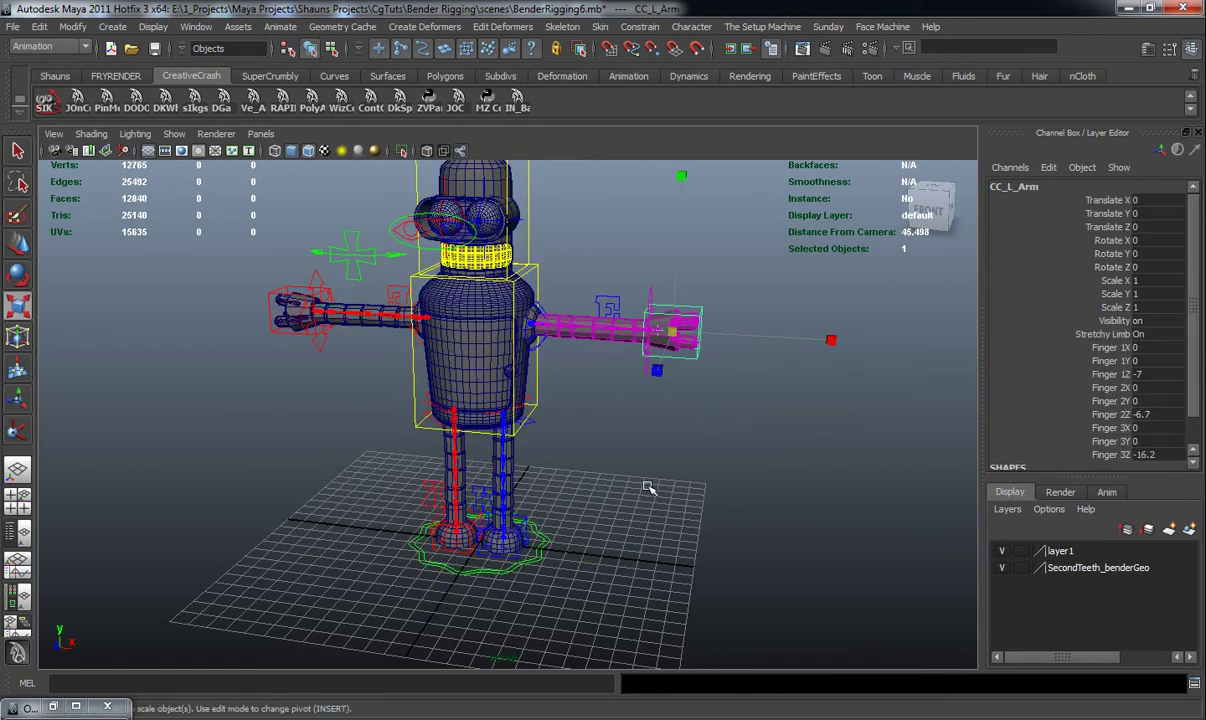
pyautogui.hotkey('ctrl', 'z')
pyautogui.hotkey('ctrl', 'z')
pyautogui.hotkey('ctrl', 'z')
# Step: Open the Outliner and parent the start and end point groups of ikHandle1 to ikHandle4 under CC_BenderMasterGreyController
pyautogui.click(50, 79)
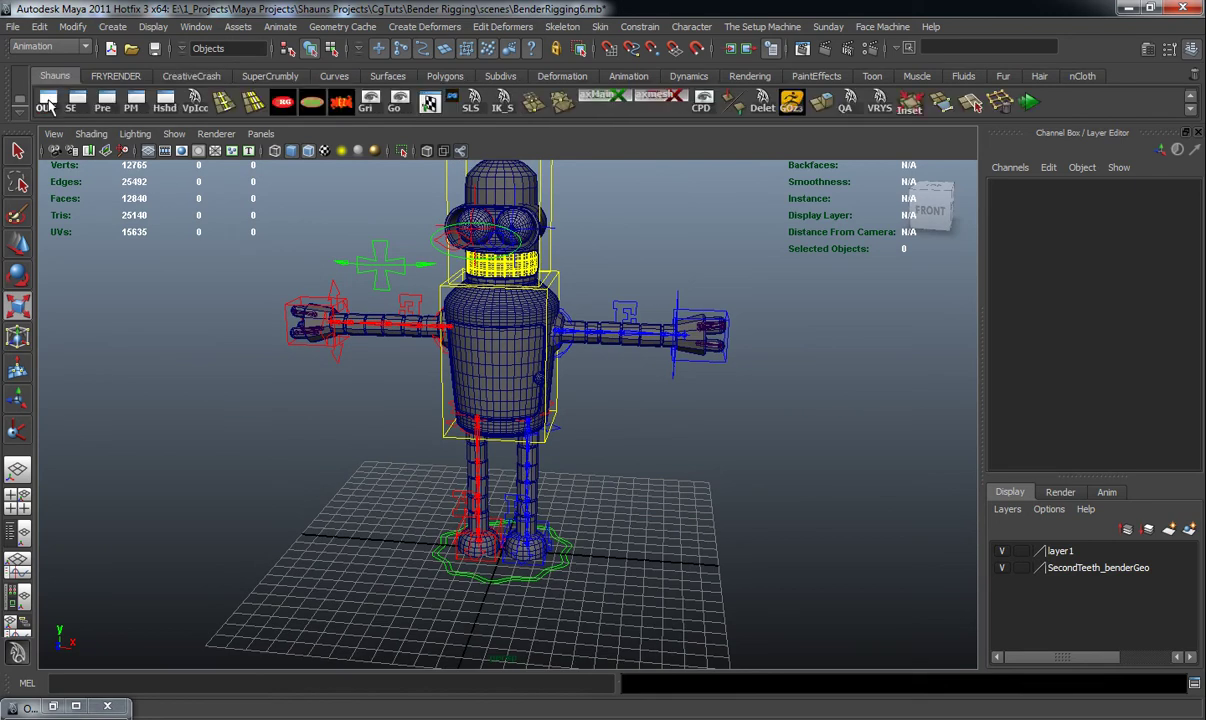
pyautogui.click(46, 102)
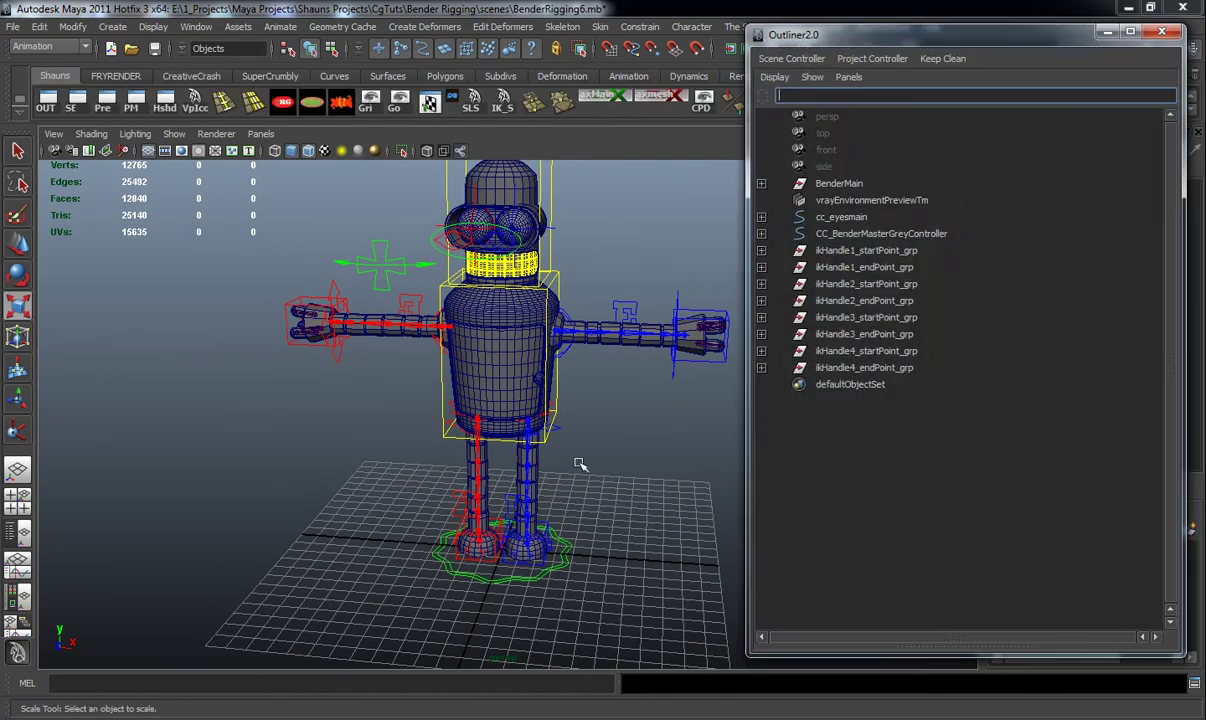
pyautogui.moveTo(822, 250); pyautogui.dragTo(830, 368)
pyautogui.keyDown('shift'); pyautogui.click(568, 556); pyautogui.keyUp('shift')
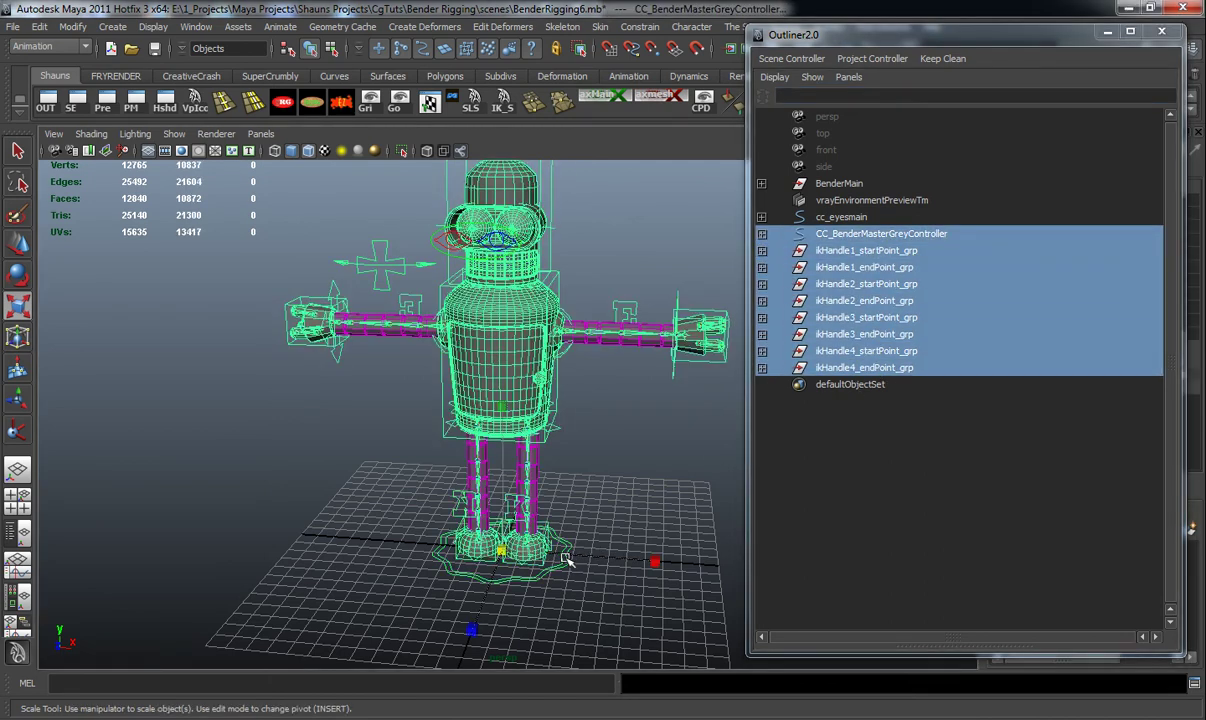
pyautogui.press('p')
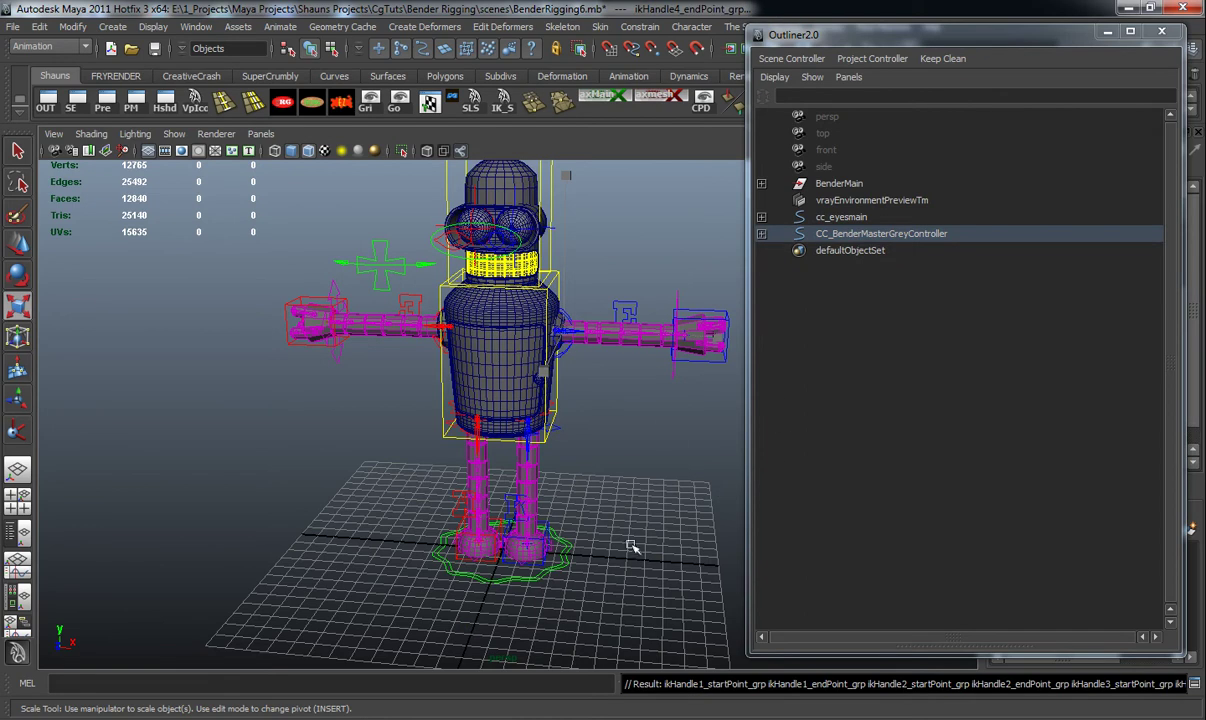
# Step: Move the left arm controller CC_L_Arm far outward to test the arm's stretch
pyautogui.click(588, 538)
pyautogui.keyDown('alt'); pyautogui.moveTo(584, 544); pyautogui.dragTo(519, 565, button='middle'); pyautogui.keyUp('alt')
pyautogui.click(637, 387)
pyautogui.keyDown('alt'); pyautogui.moveTo(640, 460); pyautogui.dragTo(512, 485, button='middle'); pyautogui.keyUp('alt')
pyautogui.press('w')
pyautogui.moveTo(571, 392); pyautogui.dragTo(808, 408)
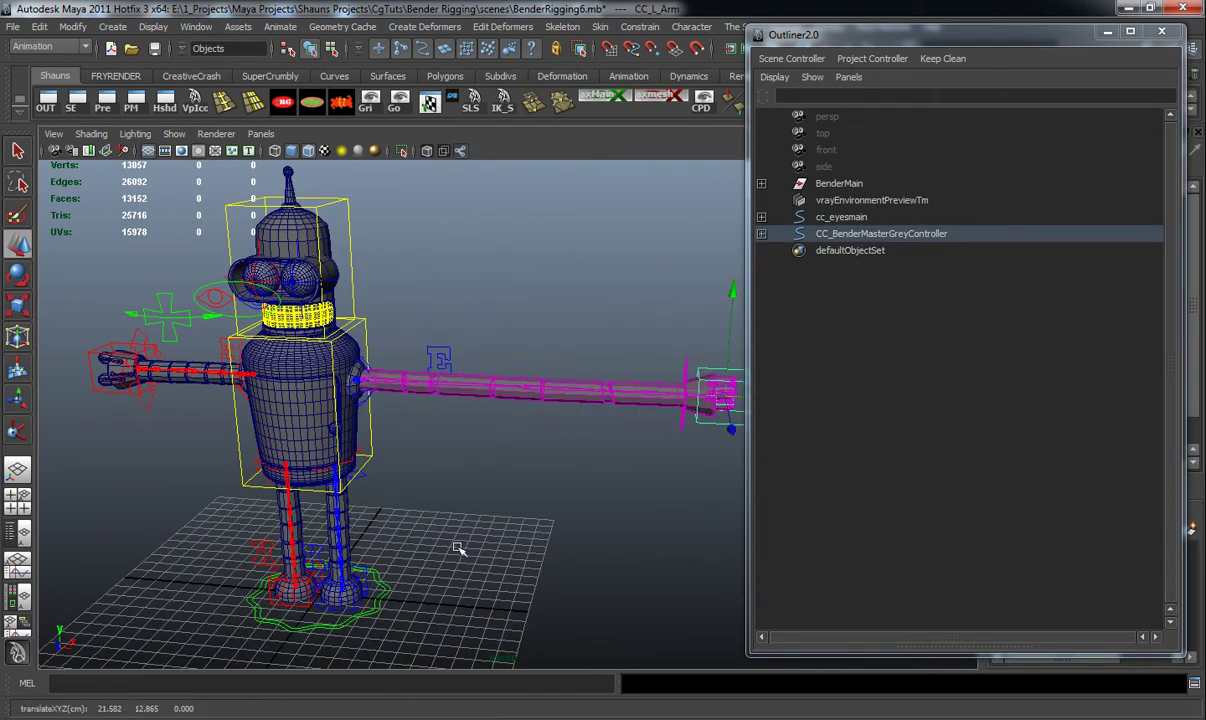
# Step: Try scaling the rig to about 0.67 with the master controller while the arm is stretched, then undo the scale
pyautogui.click(378, 607)
pyautogui.press('r')
pyautogui.moveTo(318, 597); pyautogui.dragTo(132, 556)
pyautogui.hotkey('ctrl', 'z')
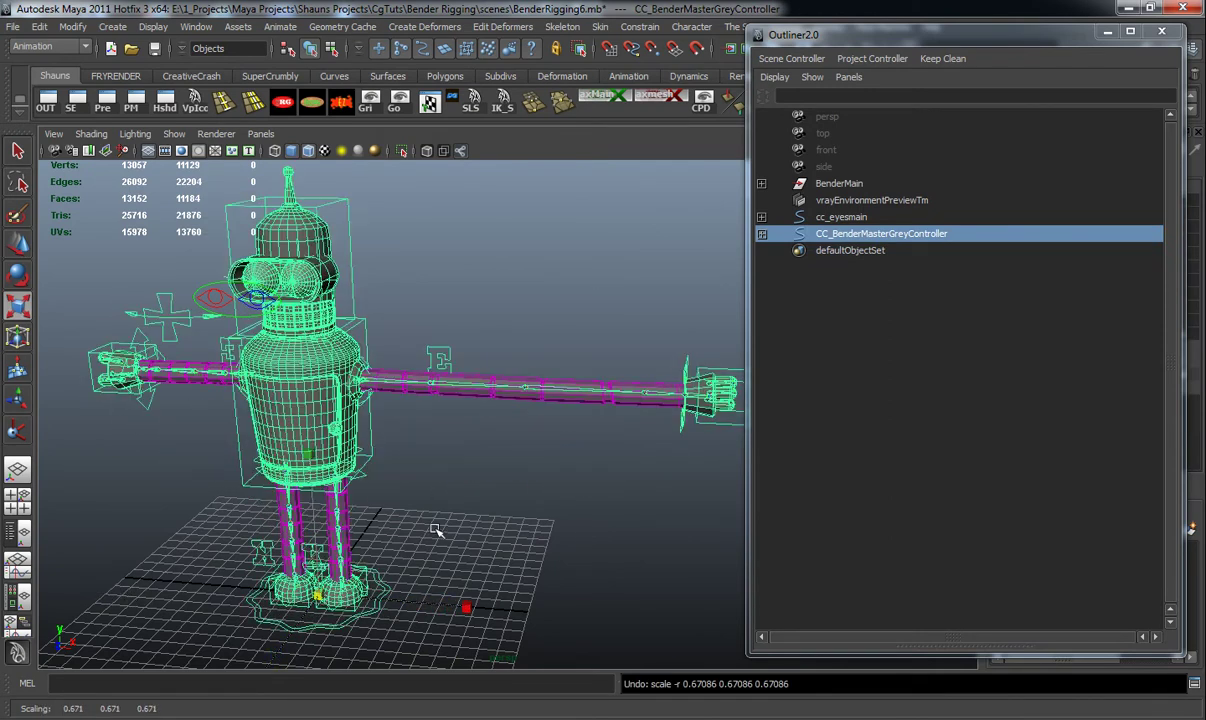
pyautogui.click(441, 493)
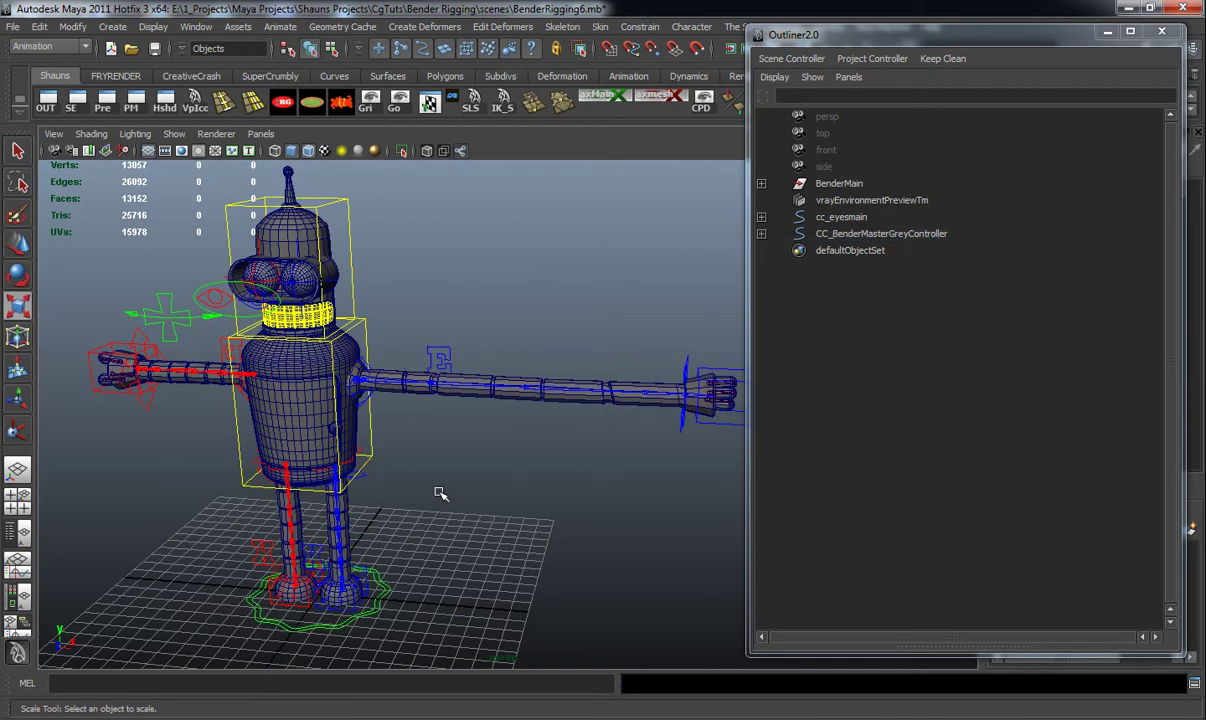
# Step: Reset CC_L_Arm's Translate X to 0, moving the Outliner aside to reach the channels
pyautogui.click(697, 422)
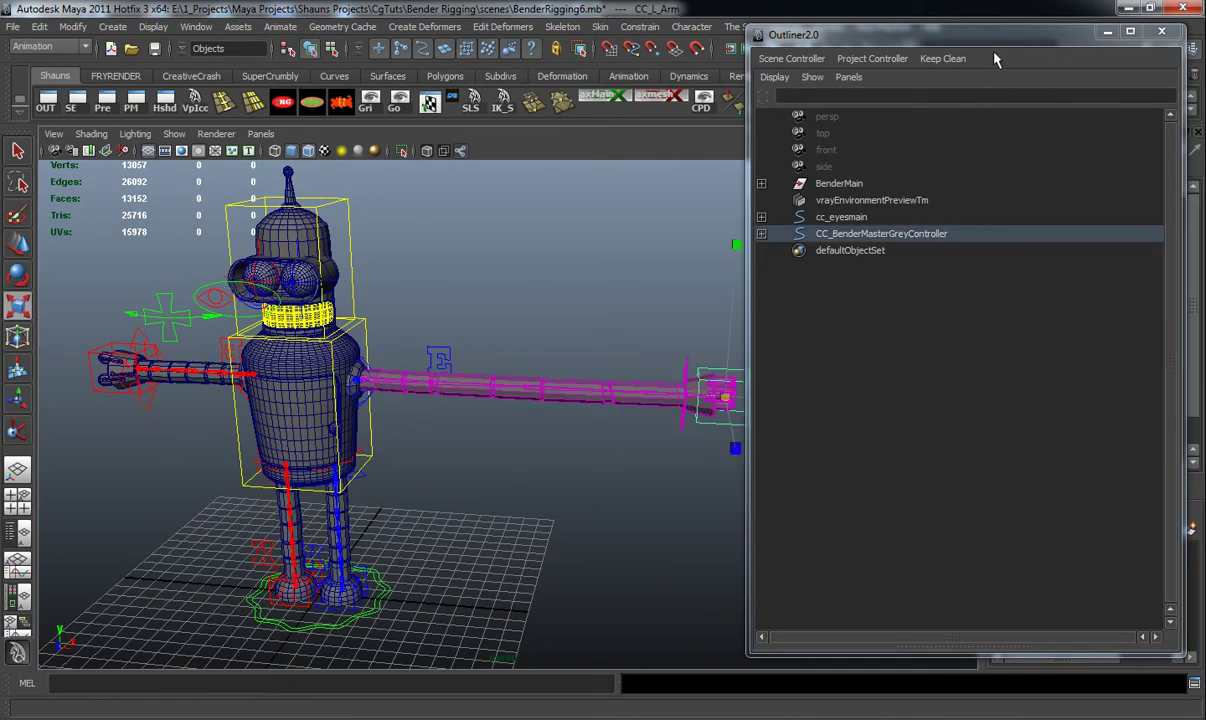
pyautogui.moveTo(954, 35); pyautogui.dragTo(715, 108)
pyautogui.doubleClick(1148, 202)
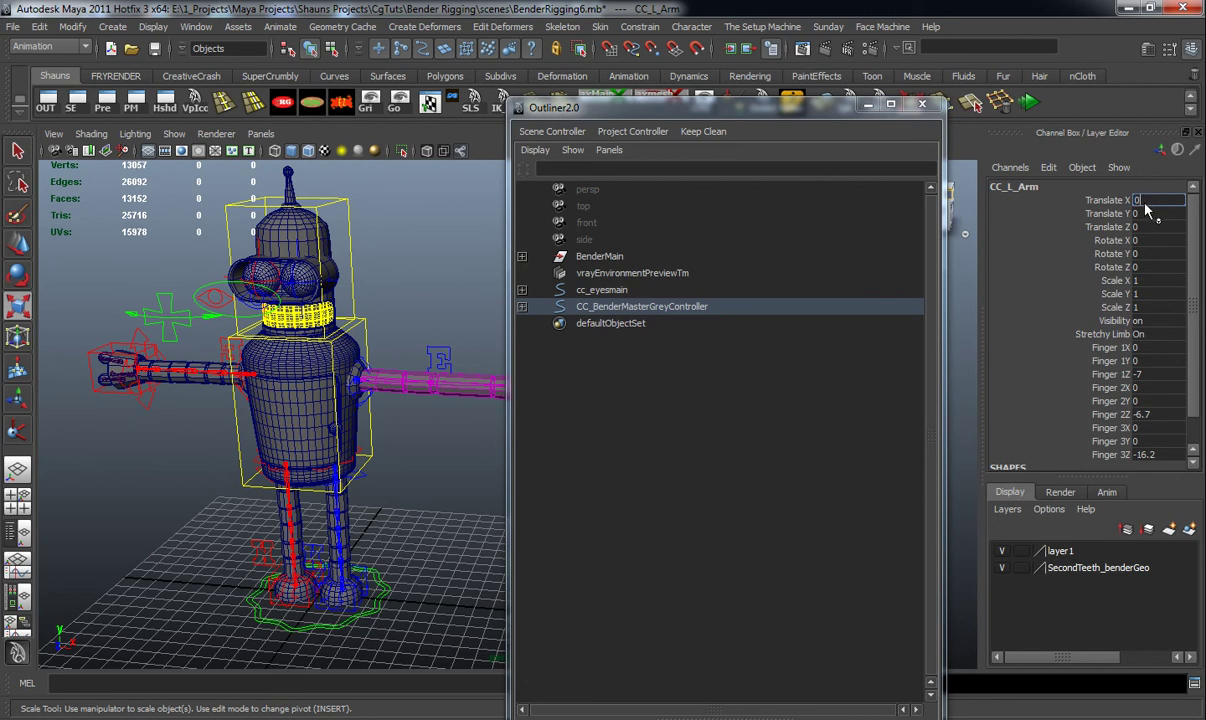
pyautogui.press('Return')
pyautogui.moveTo(787, 105); pyautogui.dragTo(964, 108)
# Step: Create an empty group with nothing selected and rename it BenderMasterGRP
pyautogui.click(640, 283)
pyautogui.keyDown('alt'); pyautogui.moveTo(398, 420); pyautogui.dragTo(465, 411, button='middle'); pyautogui.keyUp('alt')
pyautogui.keyDown('alt'); pyautogui.moveTo(465, 411); pyautogui.dragTo(480, 447); pyautogui.keyUp('alt')
pyautogui.keyDown('alt'); pyautogui.moveTo(480, 332); pyautogui.dragTo(519, 373); pyautogui.keyUp('alt')
pyautogui.press('r')
pyautogui.hotkey('ctrl', 'g')
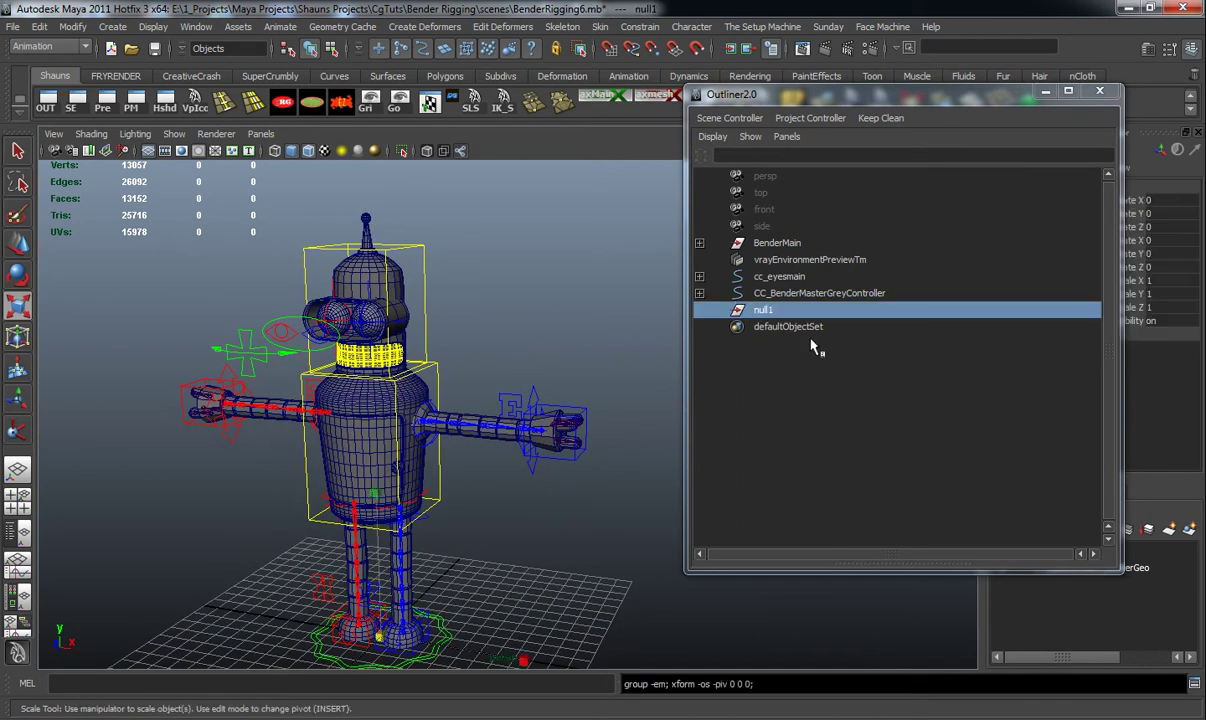
pyautogui.doubleClick(763, 310)
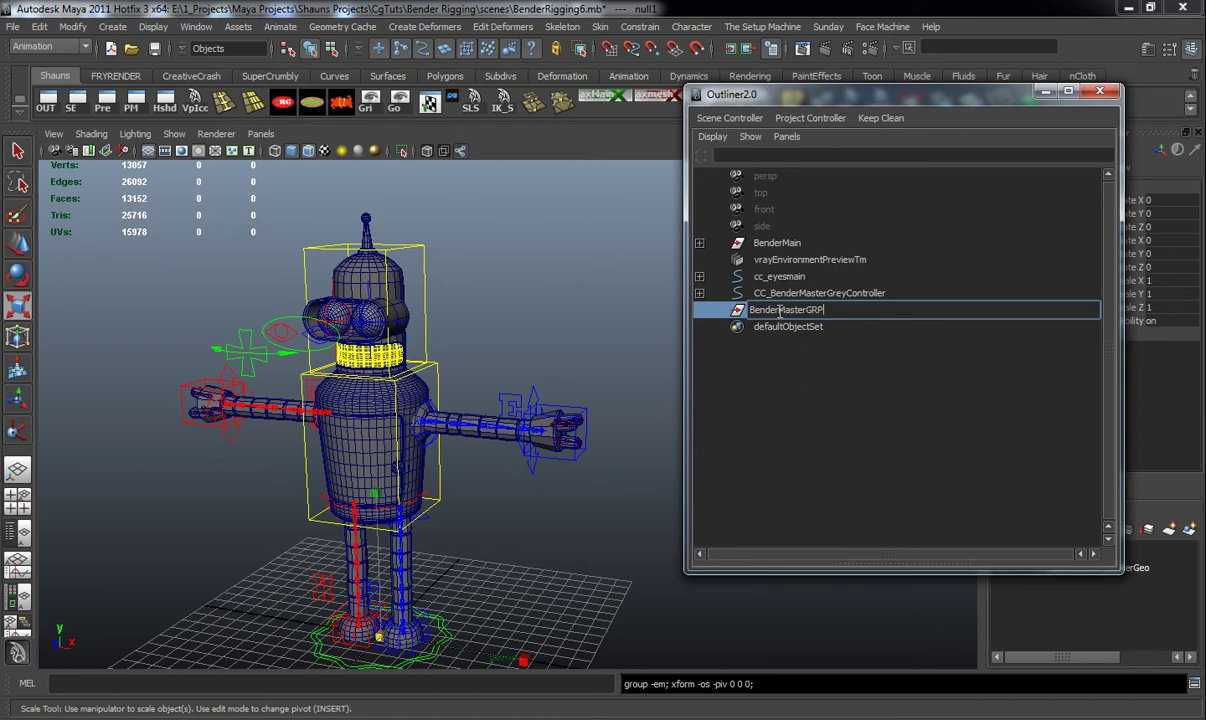
pyautogui.write('BenderMasterGRP')
pyautogui.press('Return')
# Step: Parent BenderMain, cc_eyesmain and CC_BenderMasterGreyController under BenderMasterGRP in the Outliner
pyautogui.click(769, 244)
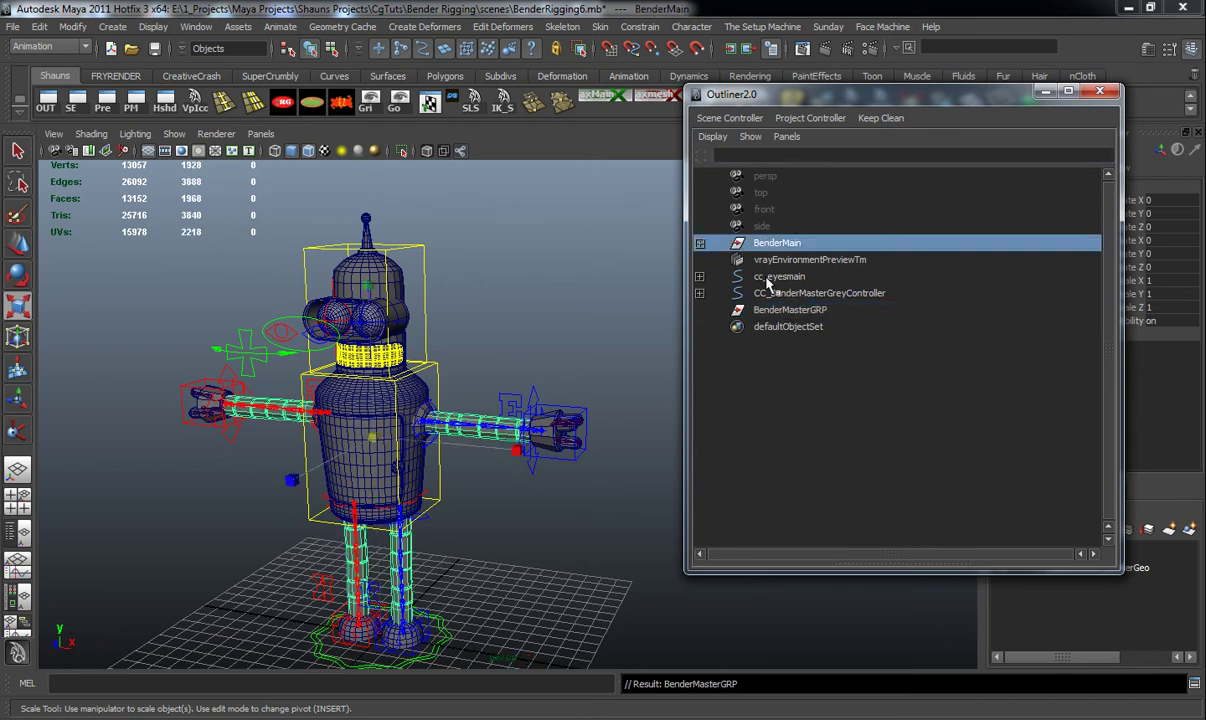
pyautogui.keyDown('ctrl'); pyautogui.click(770, 277); pyautogui.keyUp('ctrl')
pyautogui.keyDown('ctrl'); pyautogui.click(775, 293); pyautogui.keyUp('ctrl')
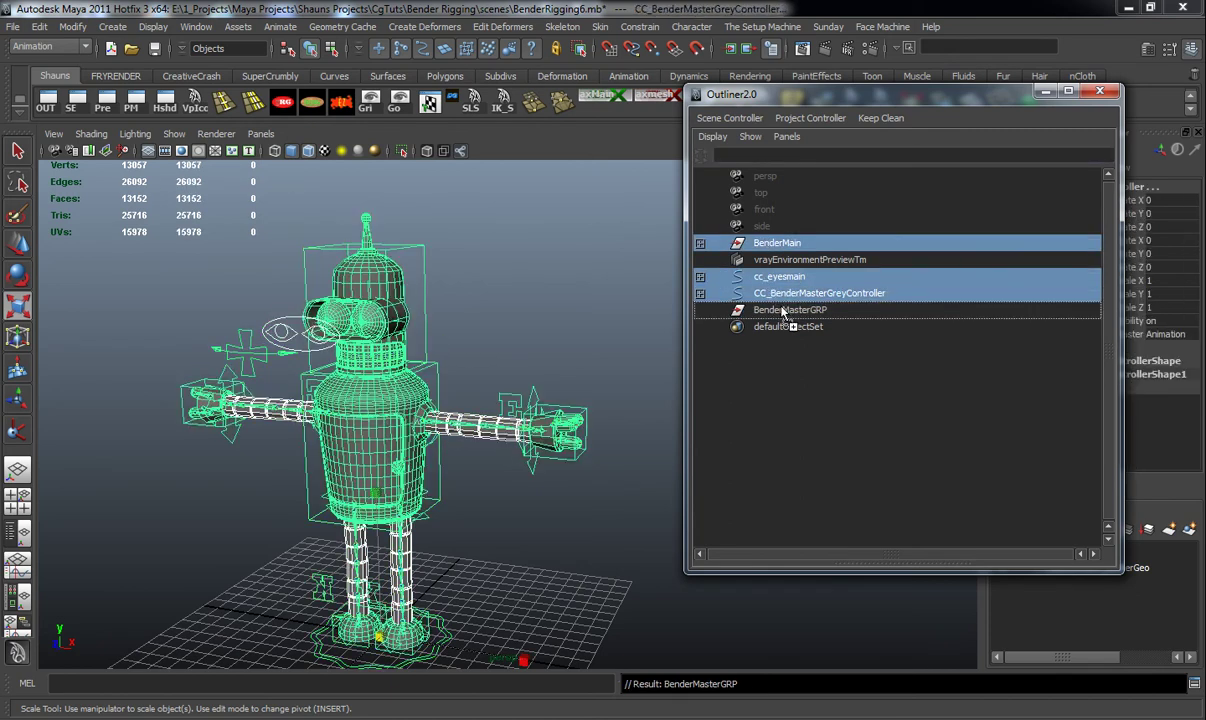
pyautogui.moveTo(775, 295); pyautogui.dragTo(787, 311, button='middle')
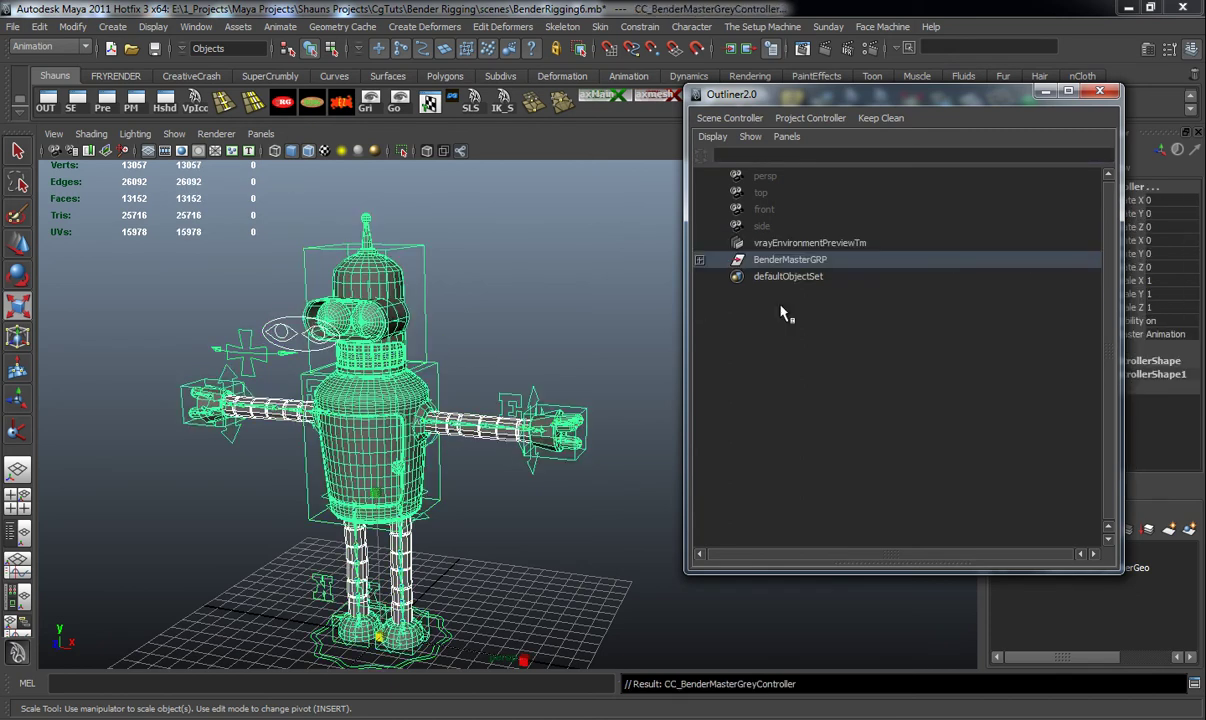
pyautogui.click(533, 296)
# Step: Apply a scale constraint to cc_eyesmain with CC_BenderMasterGreyController as the driver
pyautogui.keyDown('alt'); pyautogui.moveTo(523, 380); pyautogui.dragTo(536, 353, button='middle'); pyautogui.keyUp('alt')
pyautogui.keyDown('alt'); pyautogui.moveTo(536, 353); pyautogui.dragTo(490, 366); pyautogui.keyUp('alt')
pyautogui.keyDown('alt'); pyautogui.moveTo(490, 366); pyautogui.dragTo(501, 382, button='middle'); pyautogui.keyUp('alt')
pyautogui.keyDown('alt'); pyautogui.moveTo(501, 382); pyautogui.dragTo(470, 377); pyautogui.keyUp('alt')
pyautogui.keyDown('alt'); pyautogui.moveTo(501, 374); pyautogui.dragTo(514, 383, button='middle'); pyautogui.keyUp('alt')
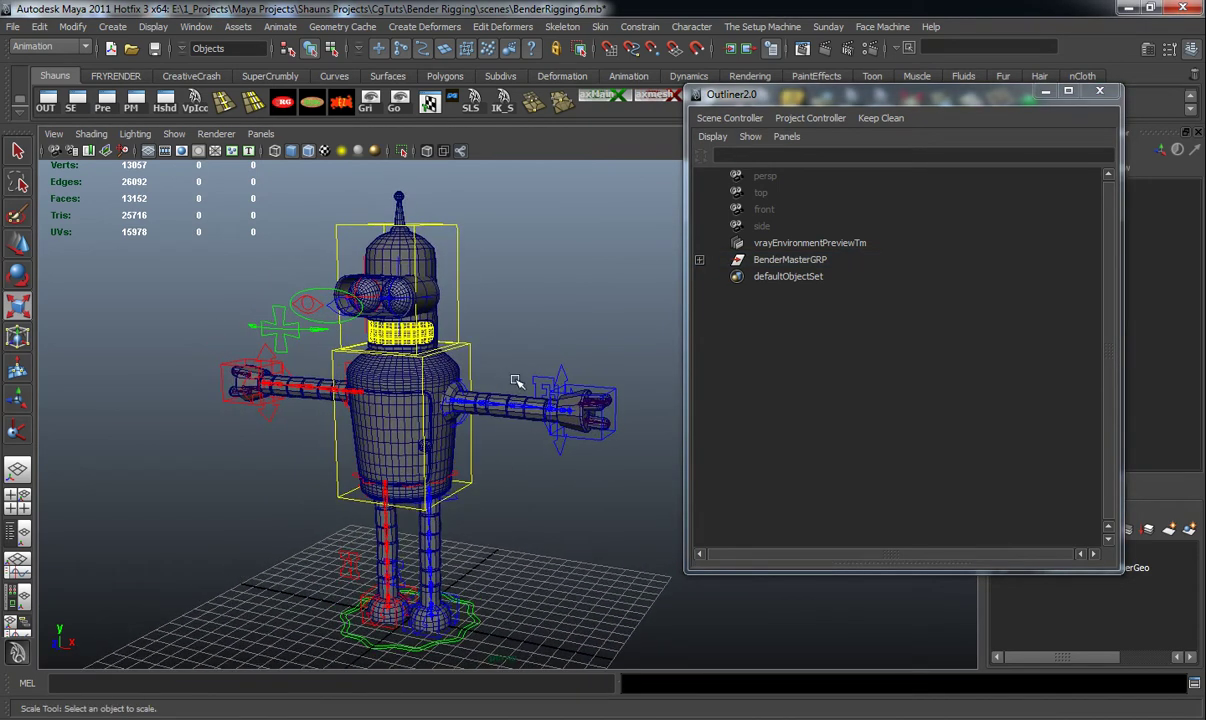
pyautogui.click(476, 620)
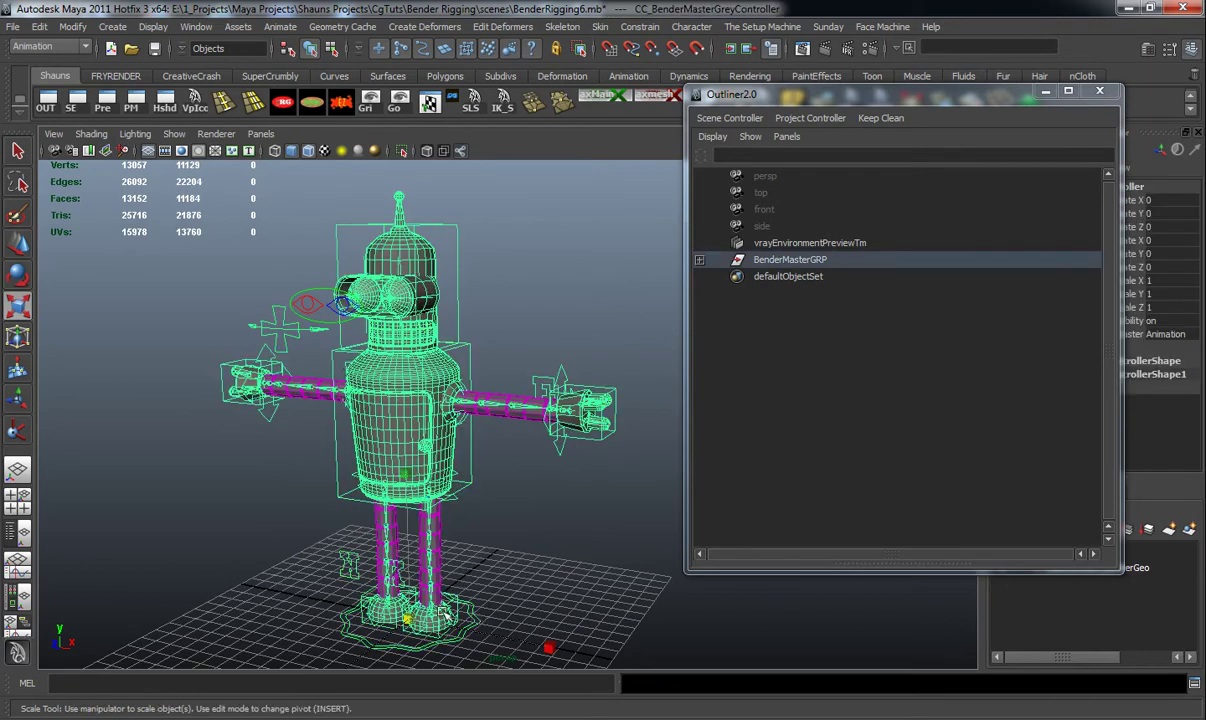
pyautogui.click(700, 261)
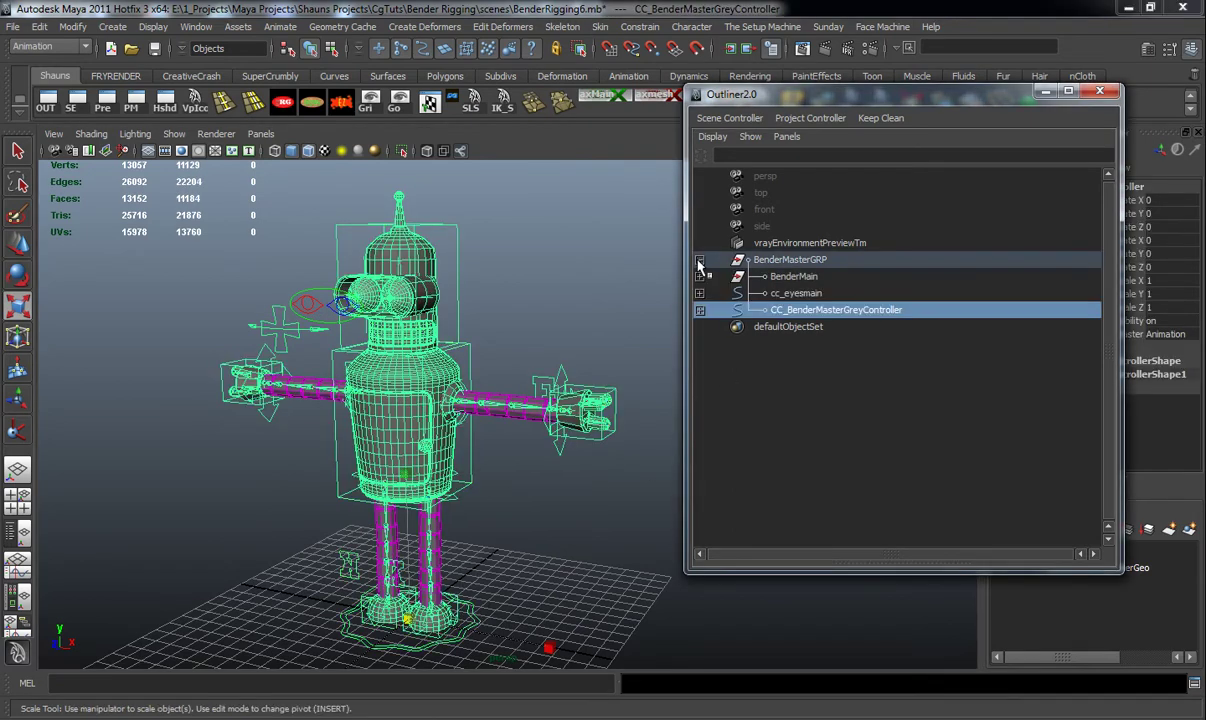
pyautogui.keyDown('ctrl'); pyautogui.click(783, 295); pyautogui.keyUp('ctrl')
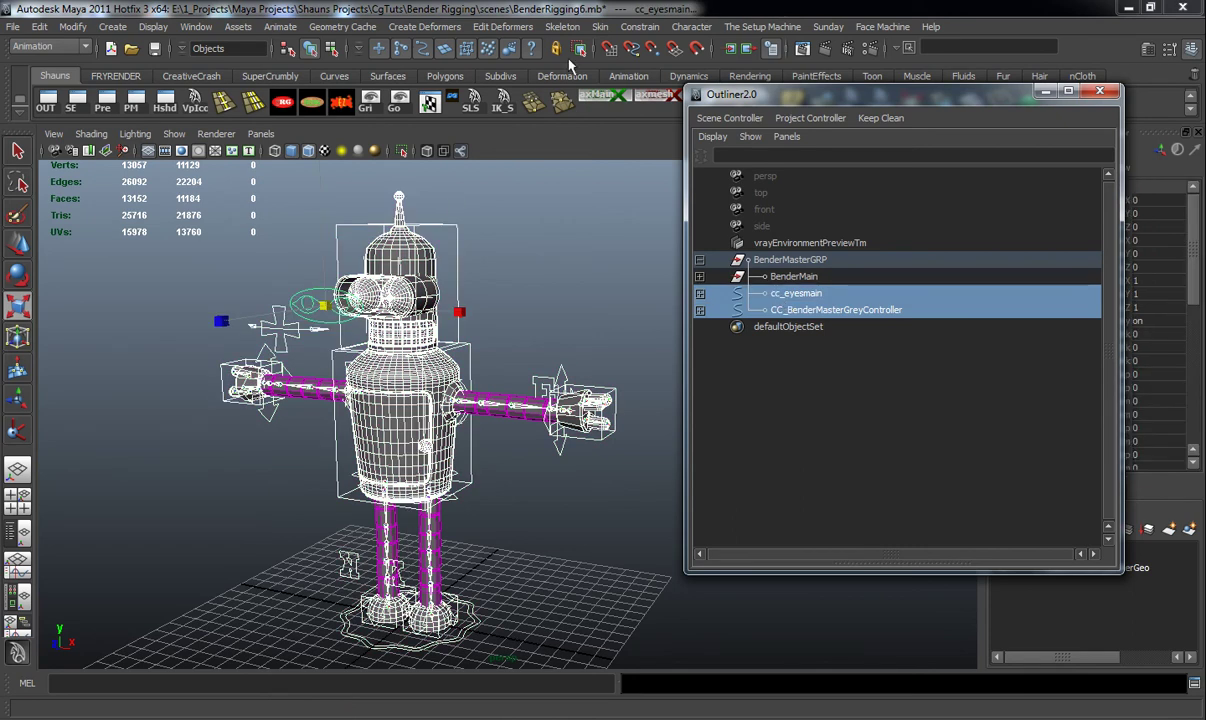
pyautogui.click(637, 27)
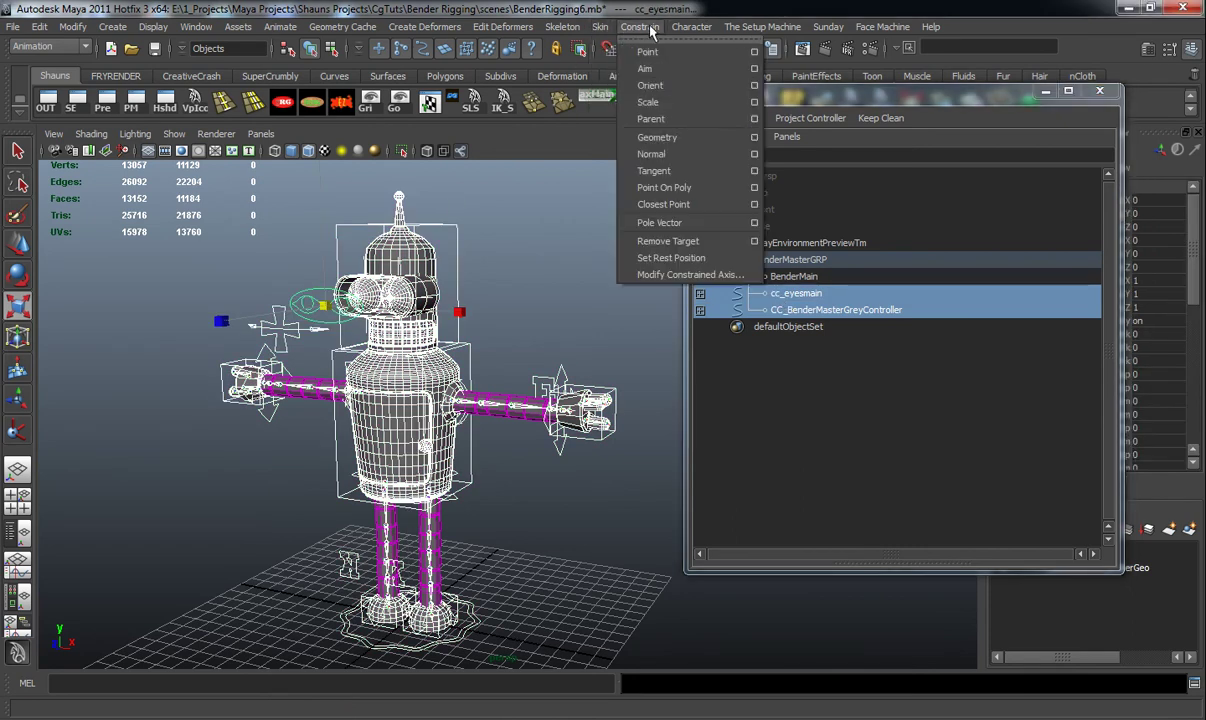
pyautogui.click(645, 96)
pyautogui.click(562, 318)
# Step: Test scaling and moving the whole rig with CC_BenderMasterGreyController, undo both transforms and clear the selection
pyautogui.keyDown('alt'); pyautogui.moveTo(560, 328); pyautogui.dragTo(573, 268, button='middle'); pyautogui.keyUp('alt')
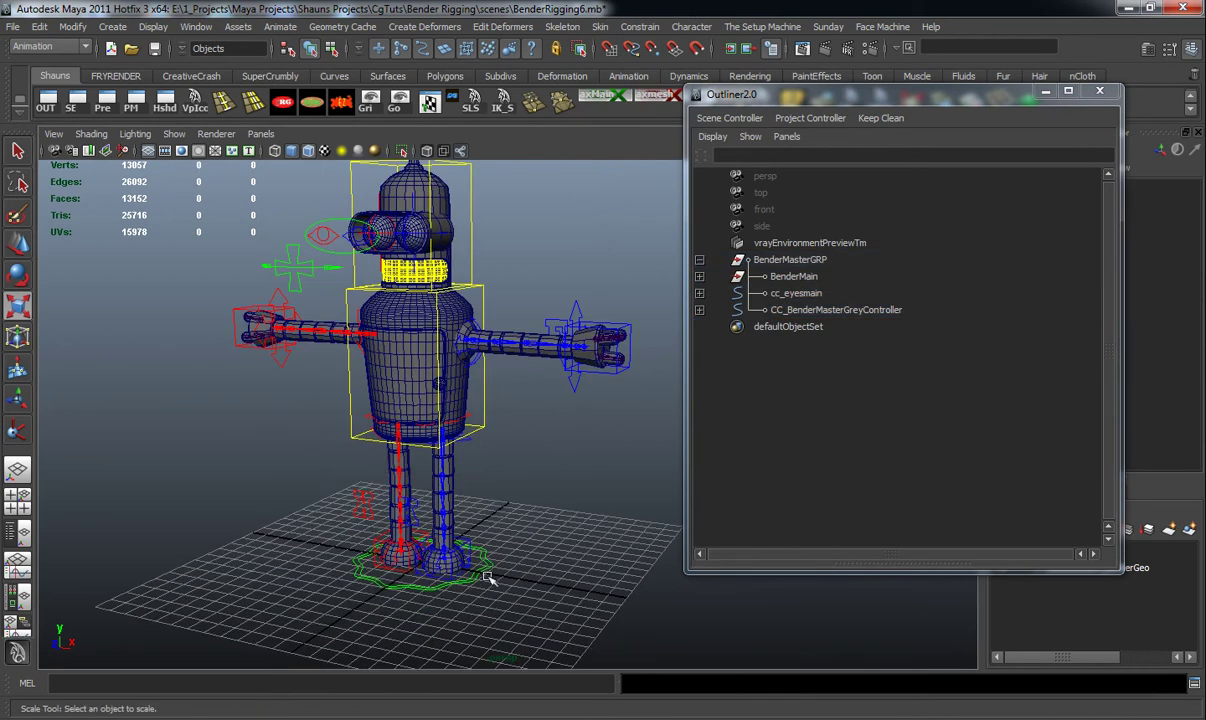
pyautogui.click(482, 570)
pyautogui.moveTo(320, 566)
pyautogui.mouseDown(button='middle')
pyautogui.moveTo(194, 566)
pyautogui.moveTo(342, 572)
pyautogui.moveTo(343, 561)
pyautogui.mouseUp(button='middle')
pyautogui.hotkey('ctrl', 'z')
pyautogui.keyDown('alt'); pyautogui.moveTo(304, 255); pyautogui.dragTo(357, 283, button='middle'); pyautogui.keyUp('alt')
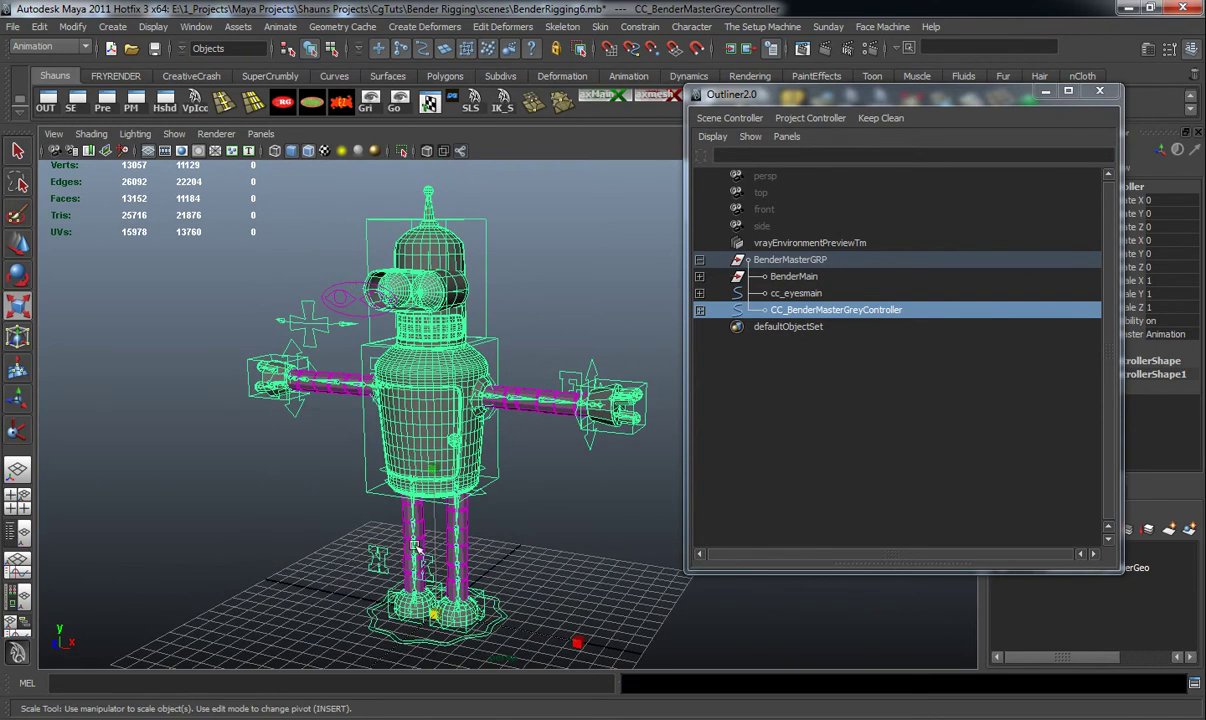
pyautogui.press('w')
pyautogui.moveTo(436, 615); pyautogui.dragTo(479, 588)
pyautogui.hotkey('ctrl', 'z')
pyautogui.click(237, 503)
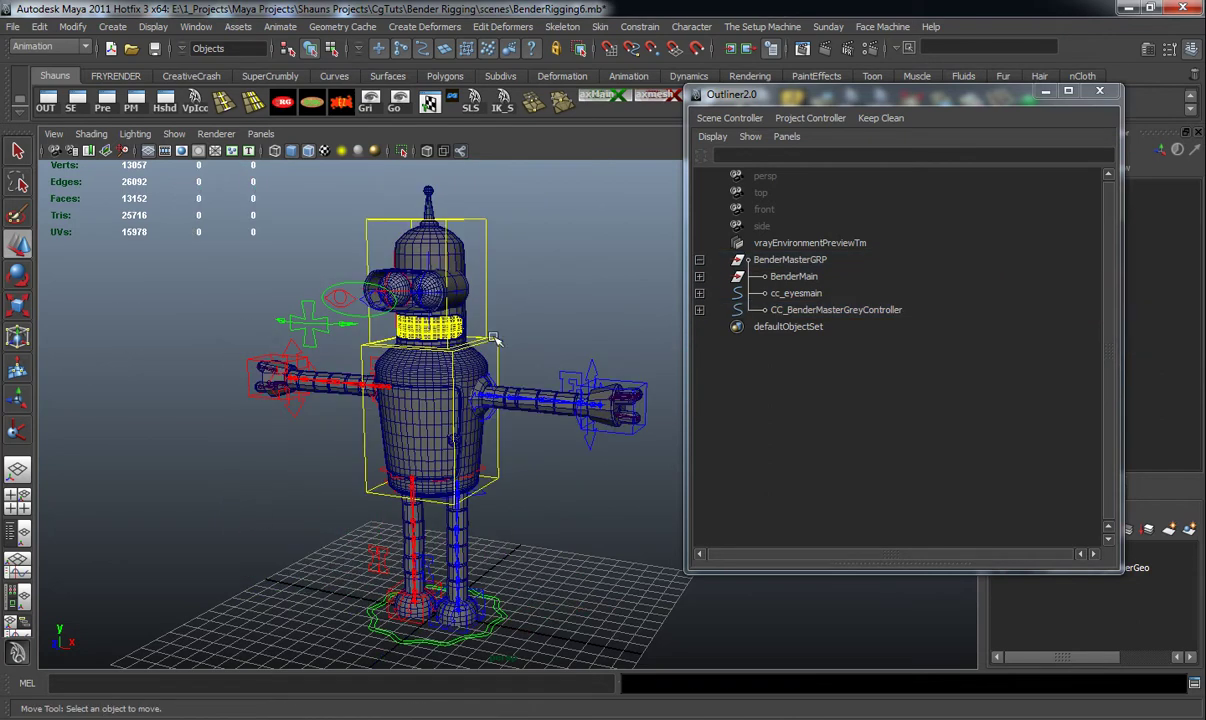
# Step: Parent-constrain cc_eyesmain to CC_head, with the head as the driver, and clear the selection
pyautogui.click(485, 310)
pyautogui.click(1046, 92)
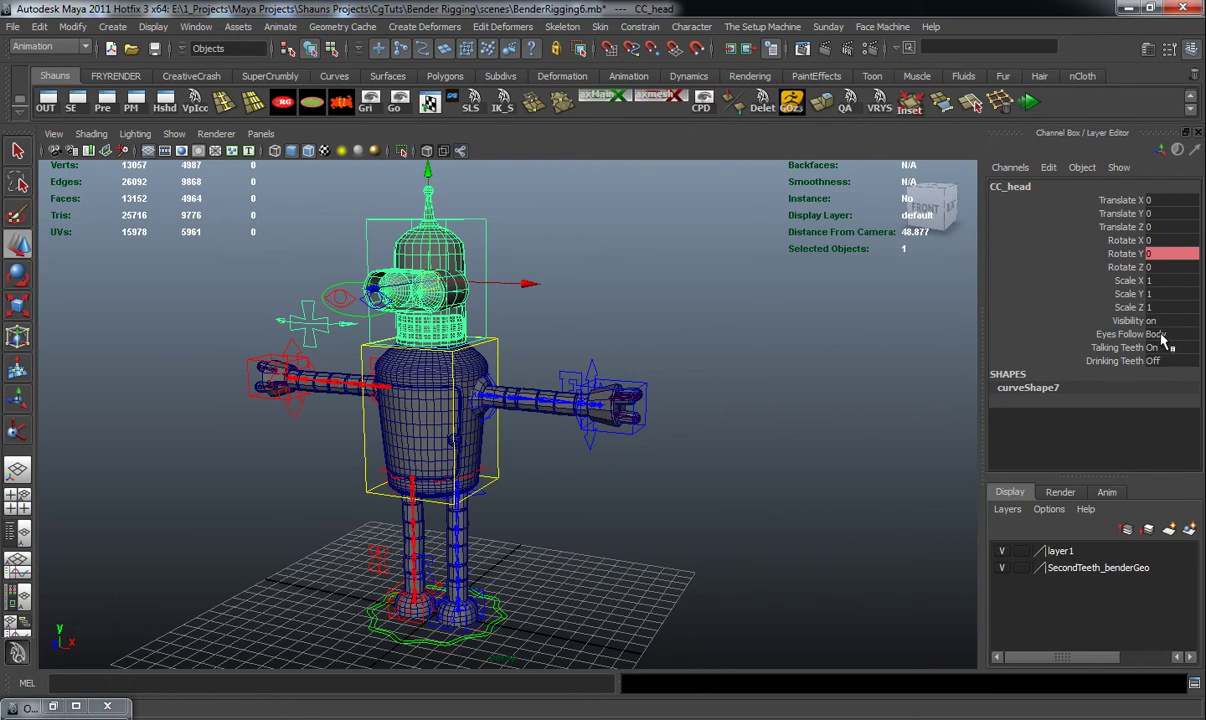
pyautogui.keyDown('alt'); pyautogui.moveTo(488, 316); pyautogui.dragTo(501, 336); pyautogui.keyUp('alt')
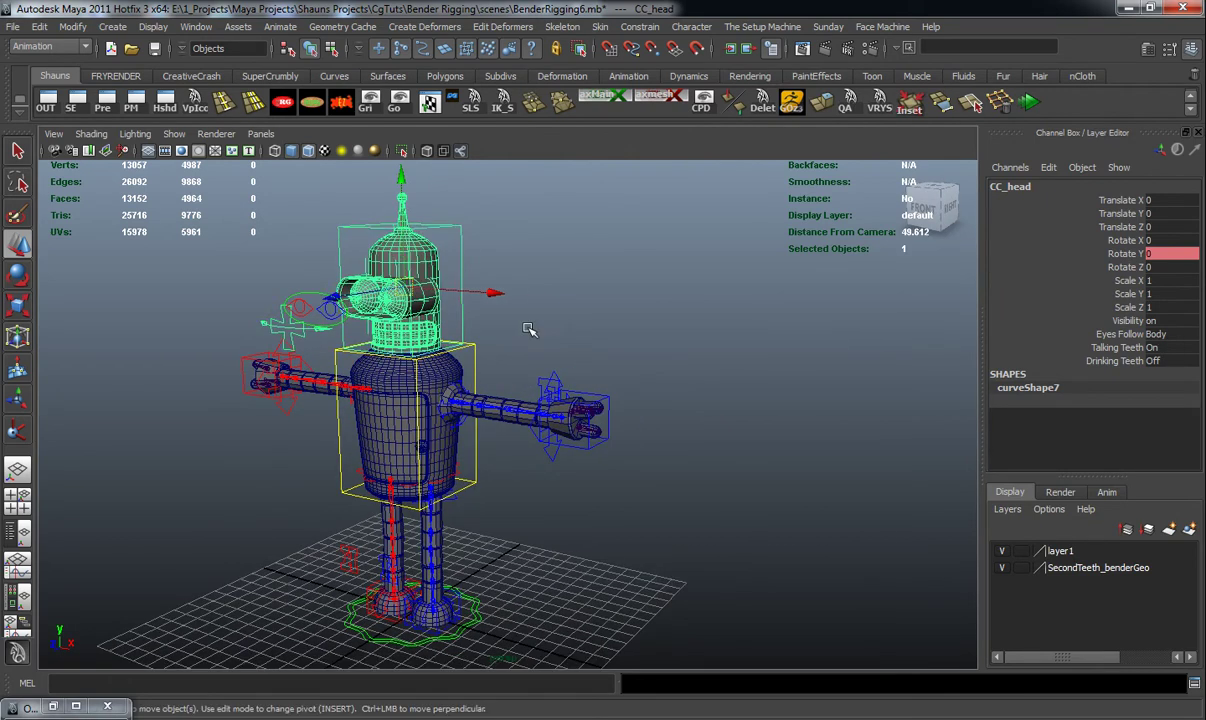
pyautogui.click(503, 336)
pyautogui.keyDown('alt'); pyautogui.moveTo(525, 315); pyautogui.dragTo(633, 371, button='middle'); pyautogui.keyUp('alt')
pyautogui.keyDown('alt'); pyautogui.moveTo(633, 371); pyautogui.dragTo(622, 374, button='right'); pyautogui.keyUp('alt')
pyautogui.keyDown('alt'); pyautogui.moveTo(622, 374); pyautogui.dragTo(564, 321); pyautogui.keyUp('alt')
pyautogui.click(592, 337)
pyautogui.keyDown('alt'); pyautogui.moveTo(592, 340); pyautogui.dragTo(637, 387, button='right'); pyautogui.keyUp('alt')
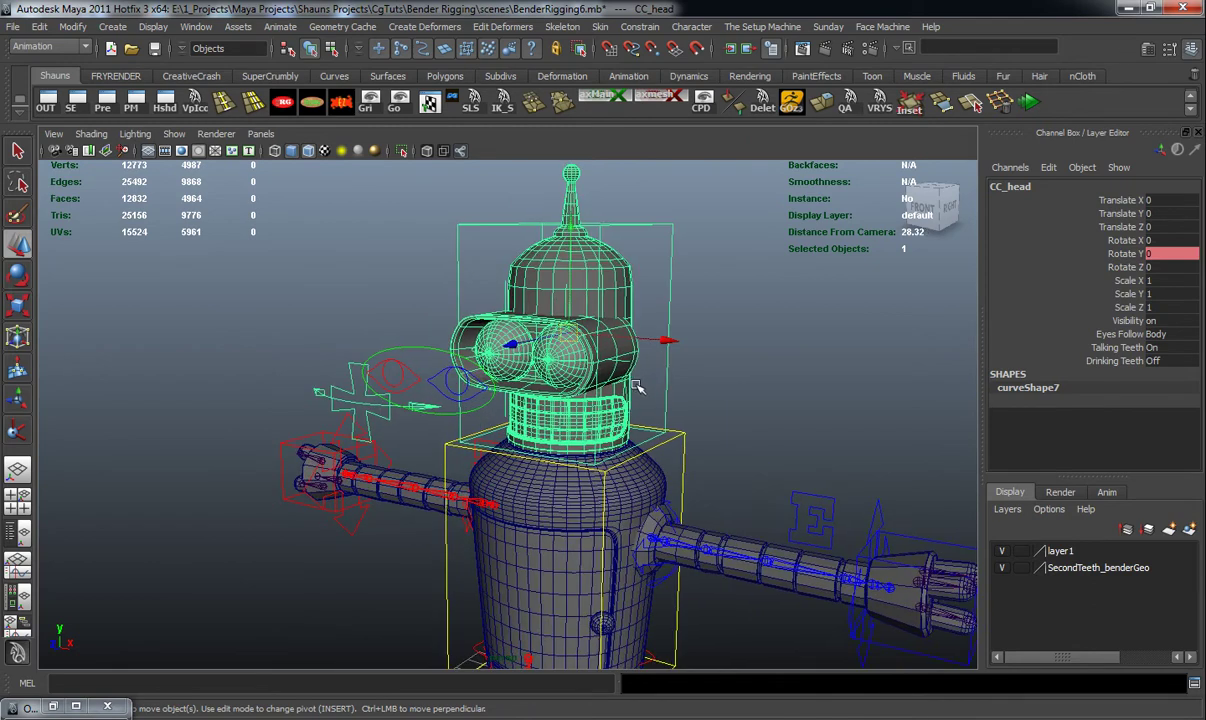
pyautogui.keyDown('shift'); pyautogui.click(417, 347); pyautogui.keyUp('shift')
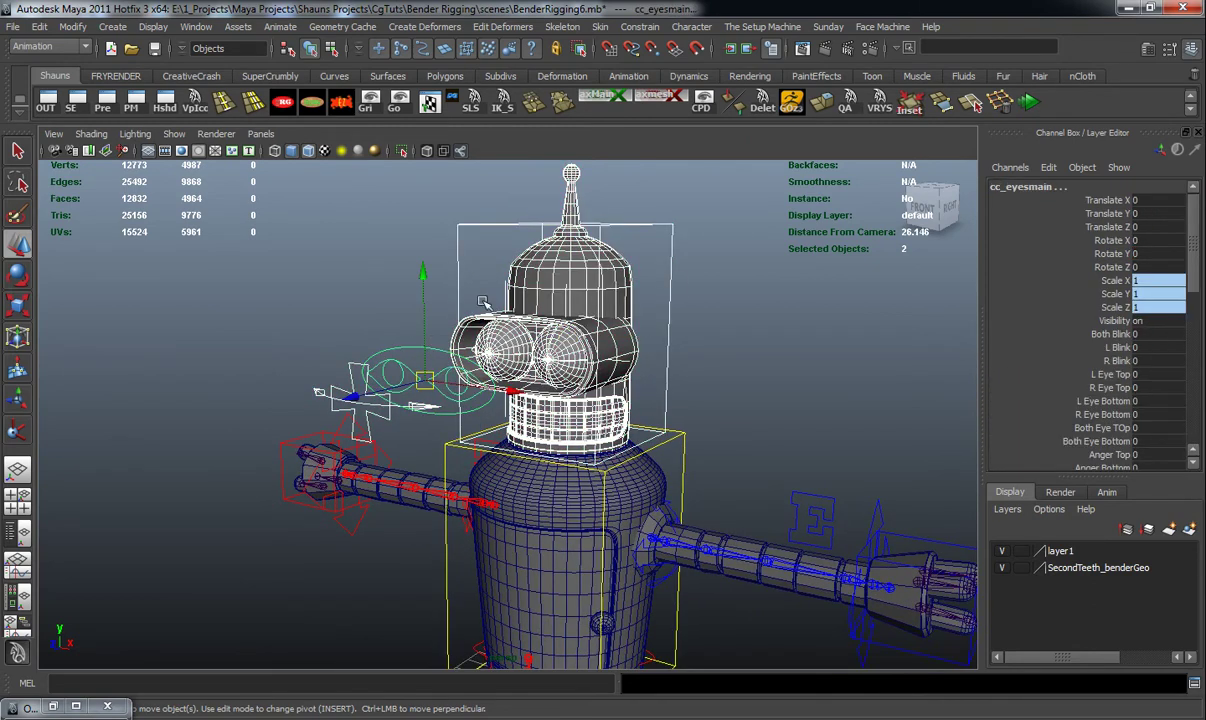
pyautogui.click(640, 27)
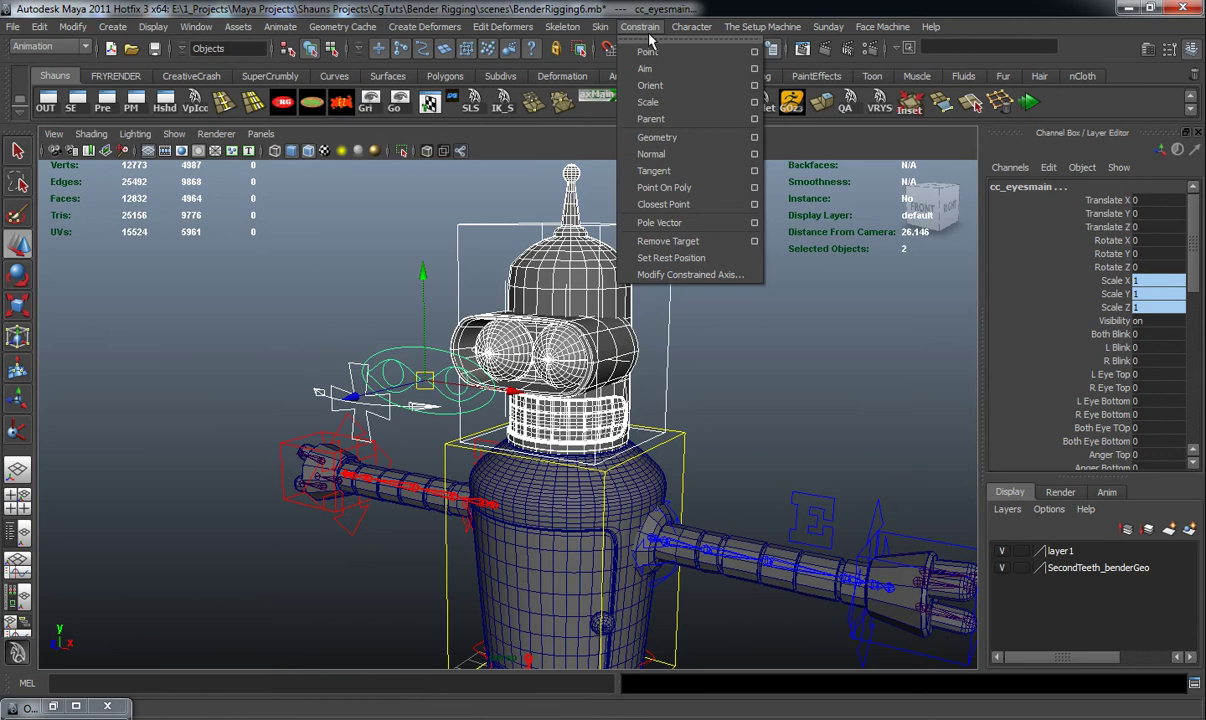
pyautogui.click(680, 116)
pyautogui.click(773, 371)
# Step: Test scaling the whole rig with the master controller at the feet and undo the scaling
pyautogui.scroll(-6, 750, 375)
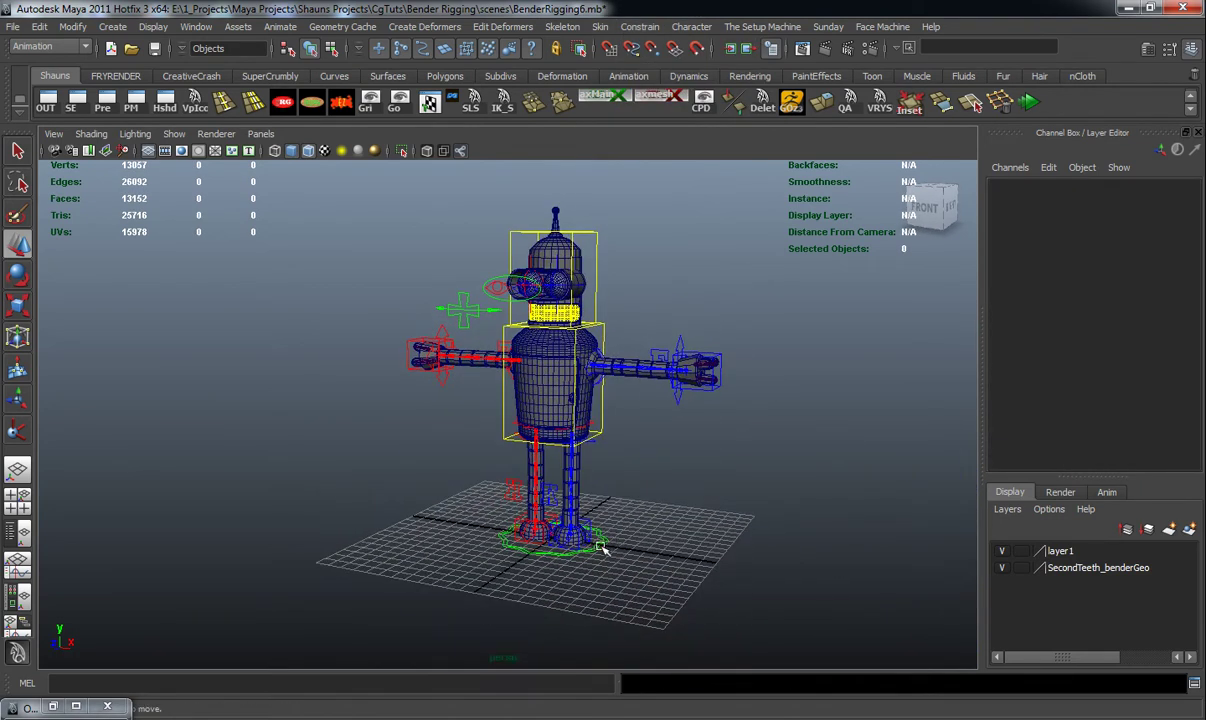
pyautogui.click(562, 525)
pyautogui.press('r')
pyautogui.moveTo(503, 538); pyautogui.dragTo(346, 538)
pyautogui.hotkey('ctrl', 'z')
pyautogui.hotkey('ctrl', 'z')
pyautogui.scroll(2, 360, 495)
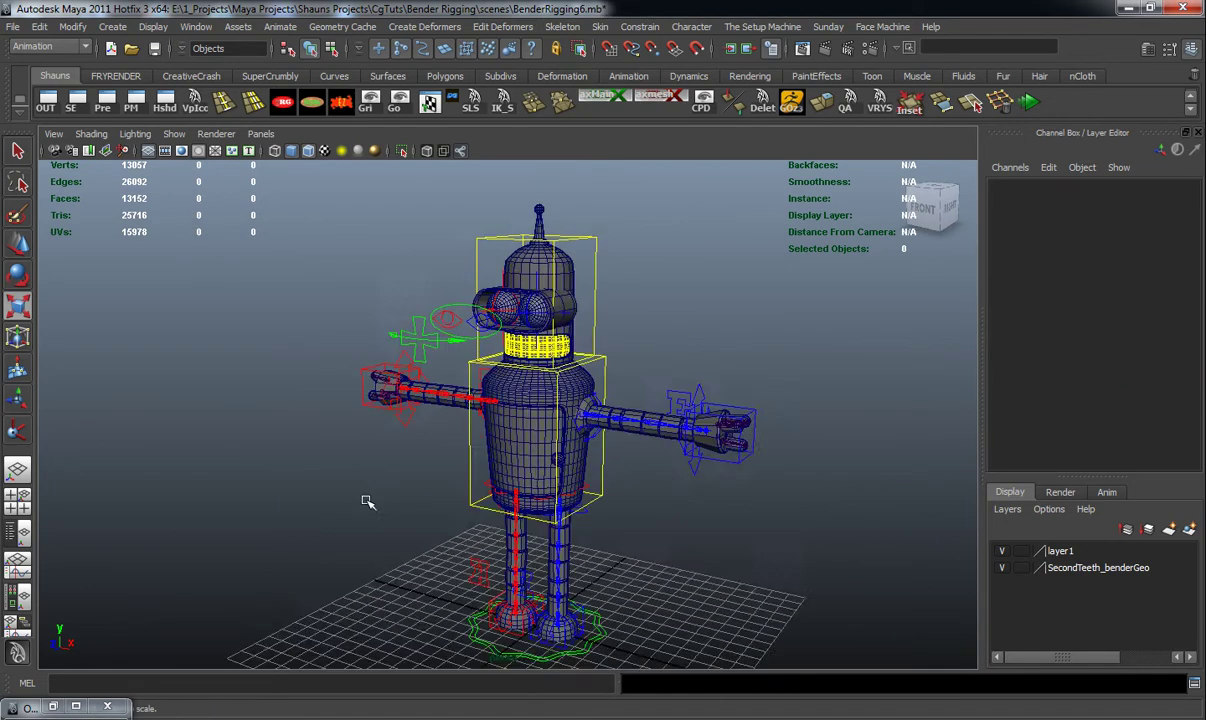
pyautogui.scroll(3, 360, 500)
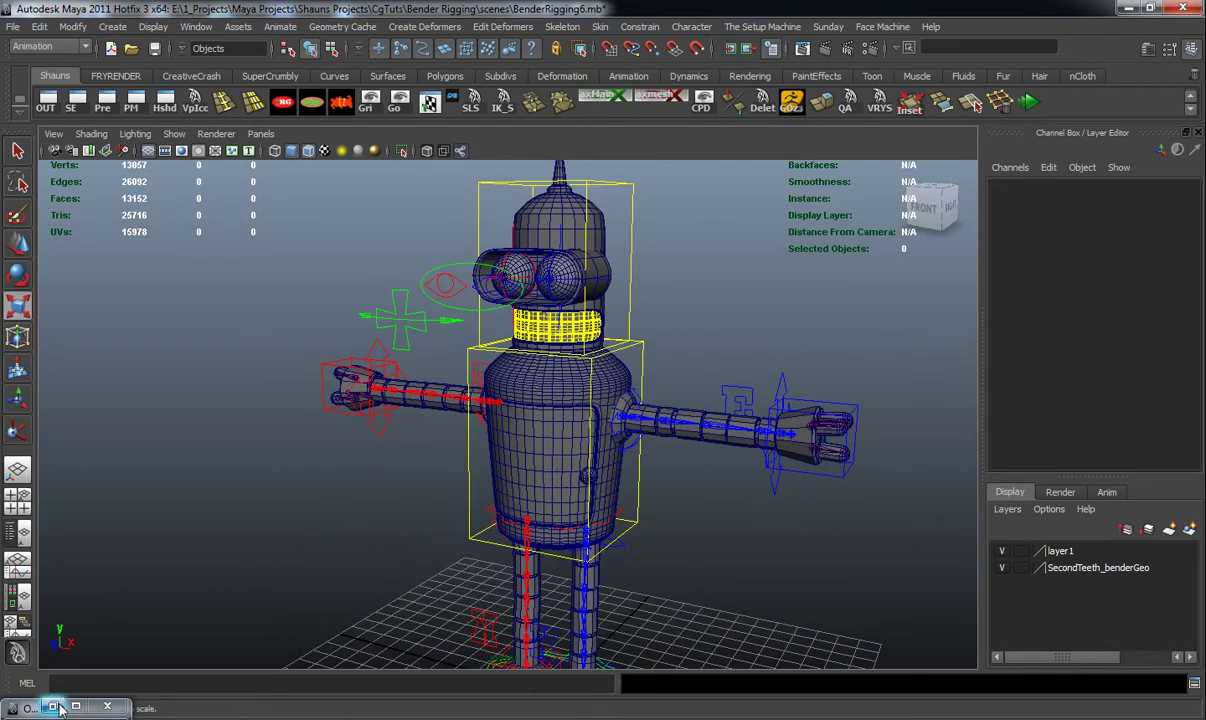
pyautogui.click(60, 707)
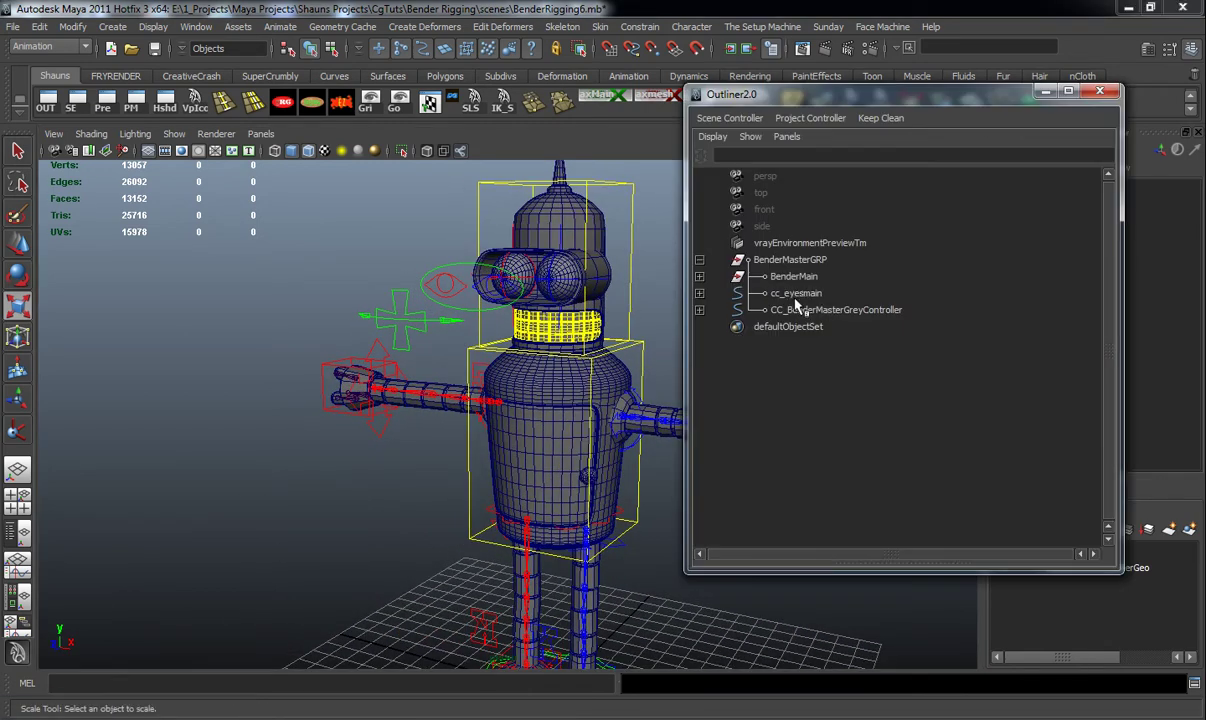
pyautogui.moveTo(1117, 211); pyautogui.dragTo(950, 211)
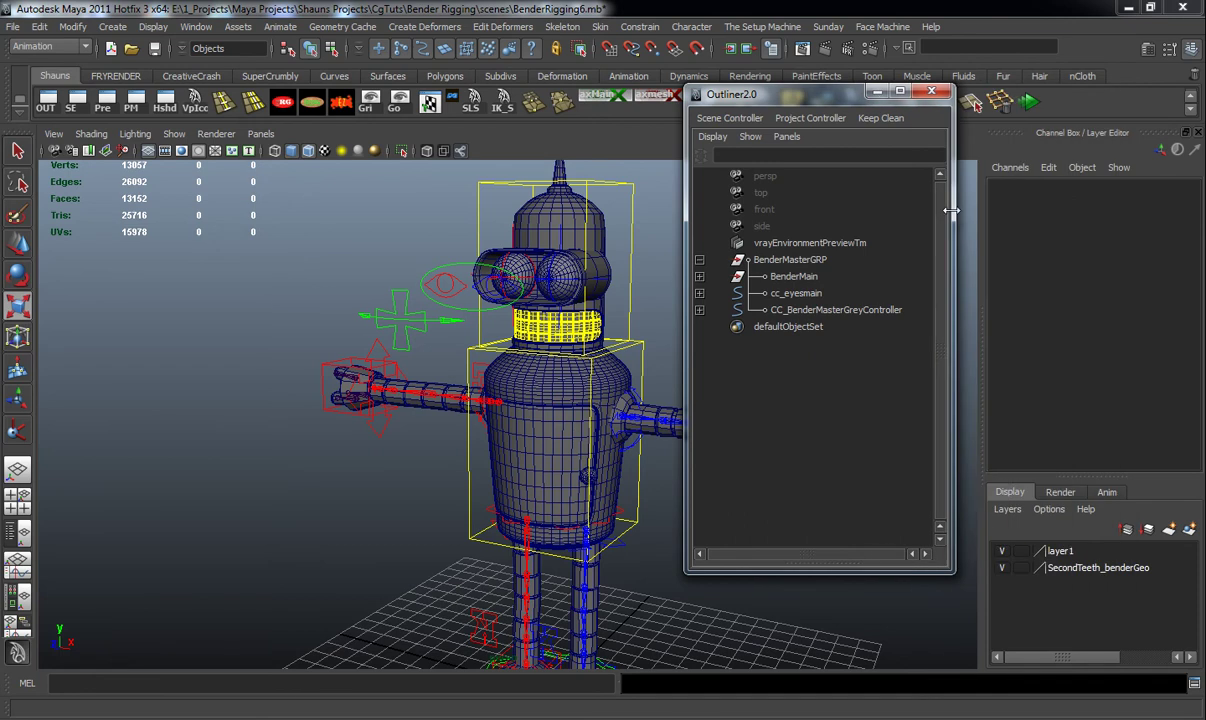
pyautogui.click(874, 92)
# Step: Open the Connection Editor and load CC_head as the output object, showing its EyesFollow attribute
pyautogui.click(196, 26)
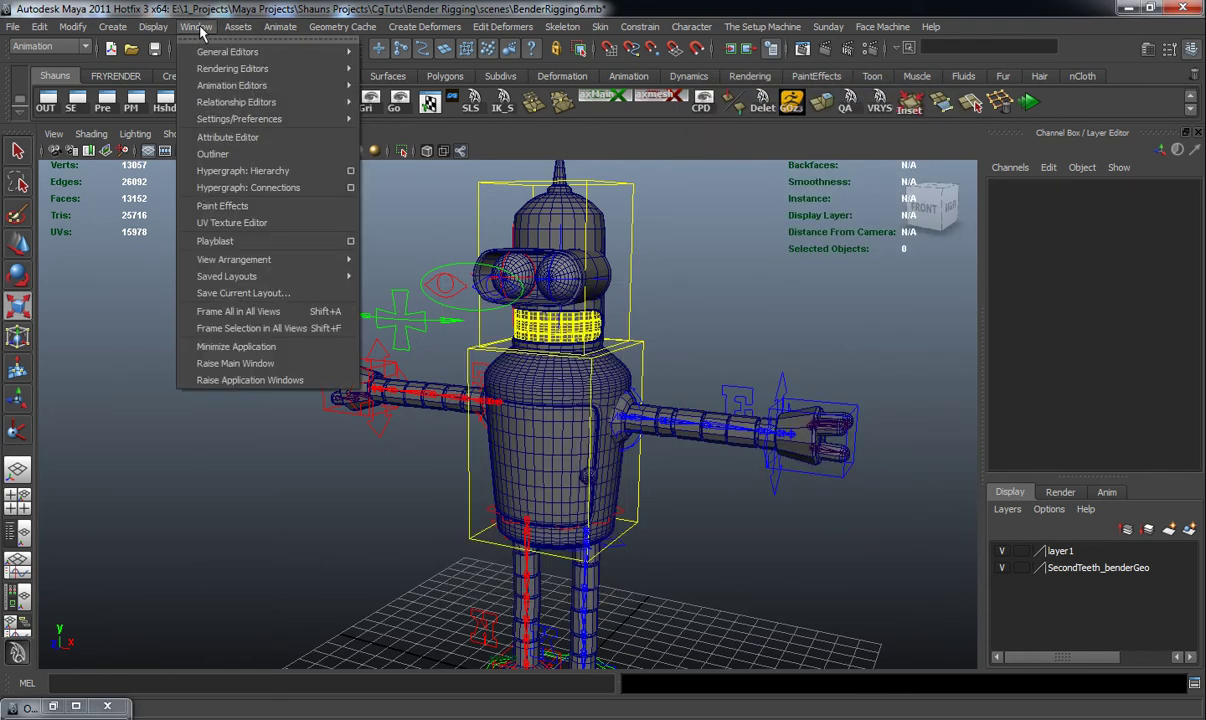
pyautogui.moveTo(300, 51)
pyautogui.click(440, 94)
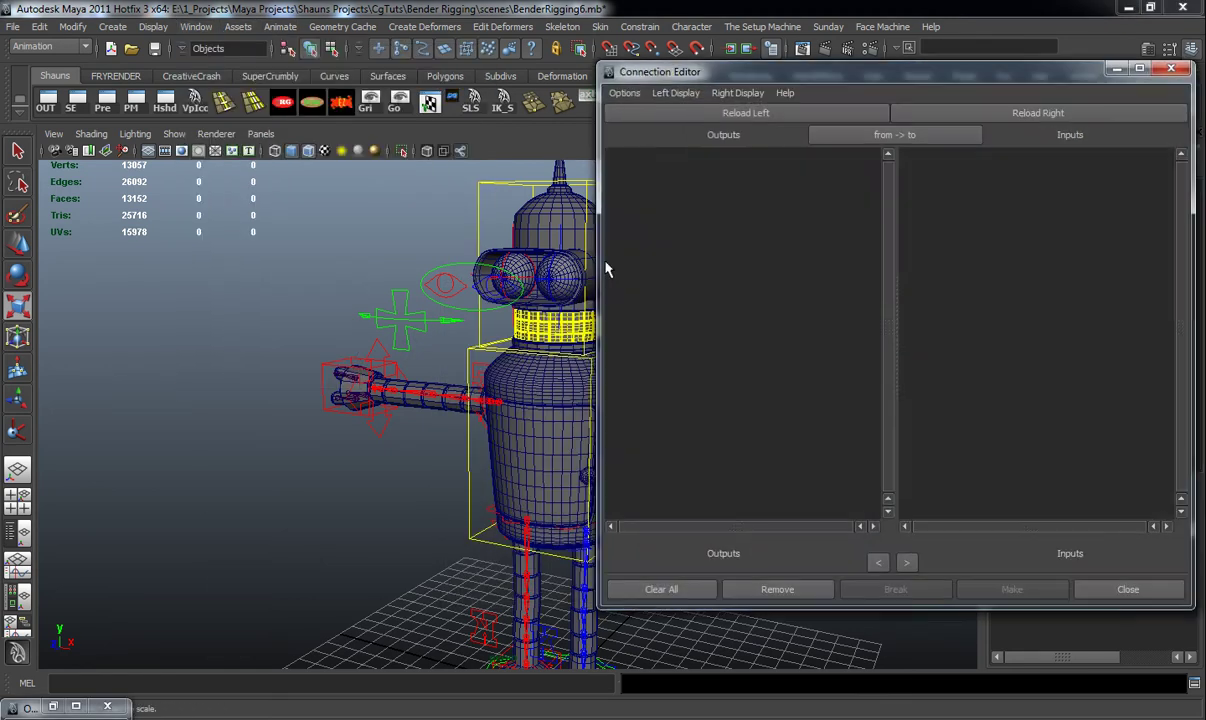
pyautogui.click(480, 190)
pyautogui.keyDown('alt'); pyautogui.moveTo(479, 250); pyautogui.dragTo(353, 331); pyautogui.keyUp('alt')
pyautogui.click(700, 113)
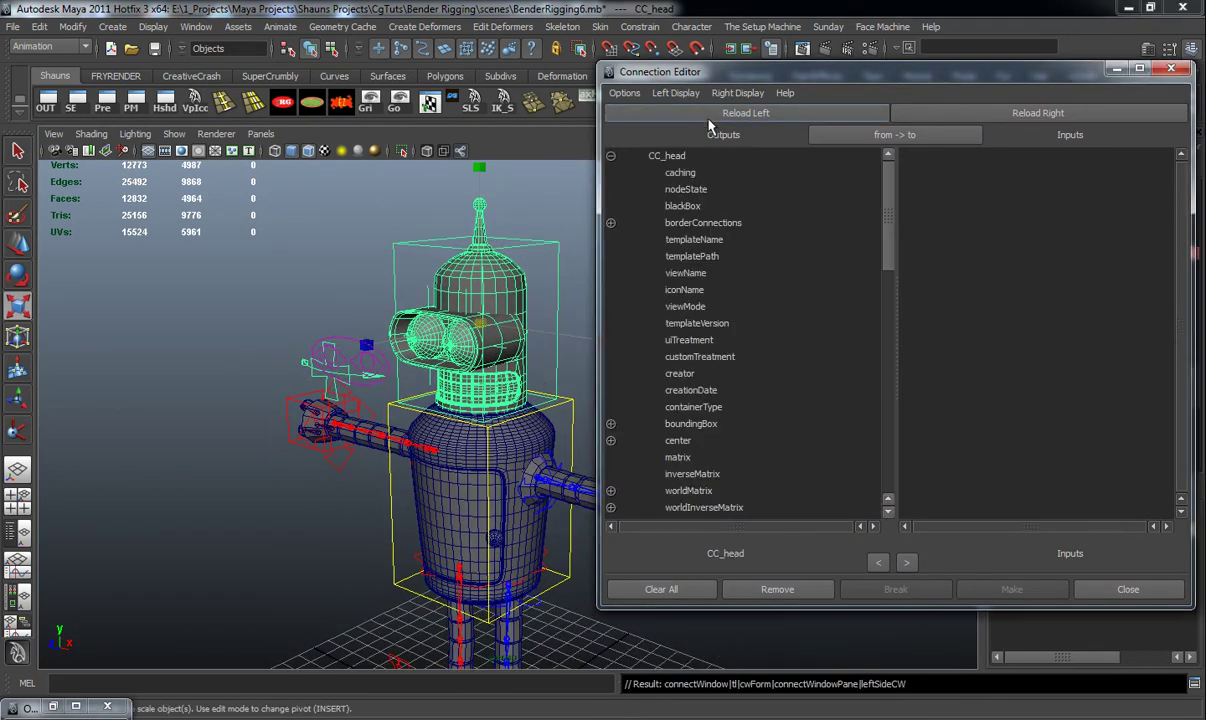
pyautogui.scroll(-10, 700, 450)
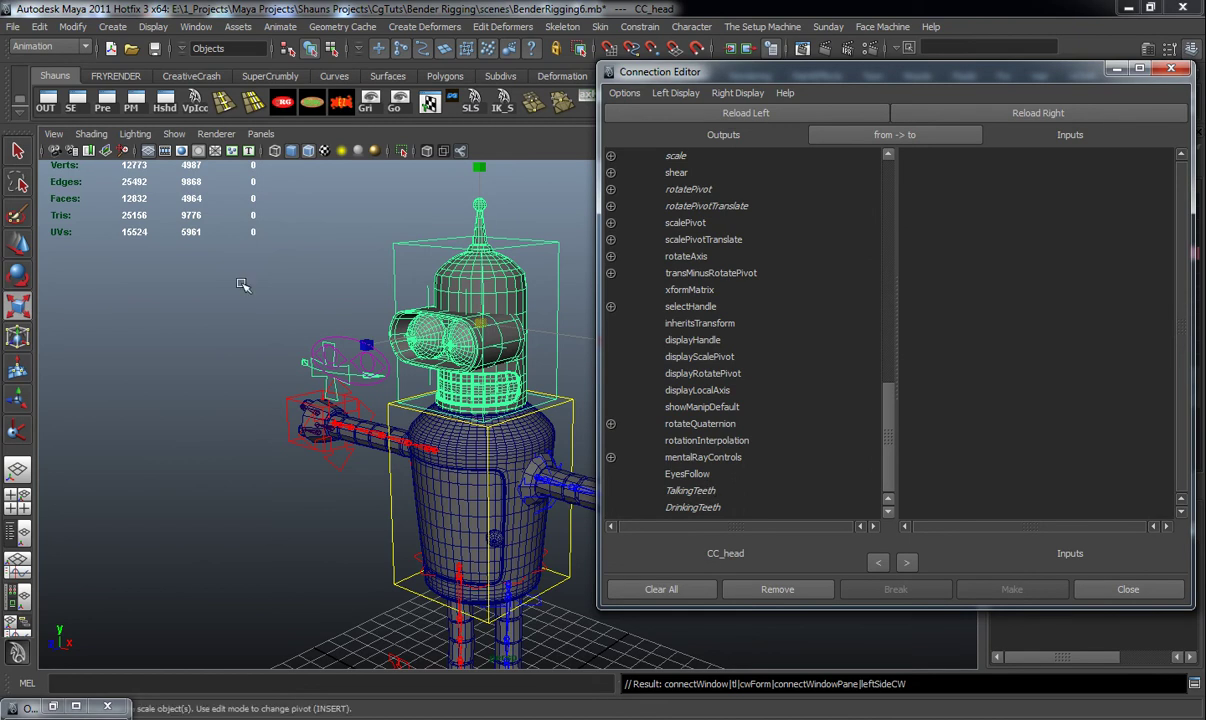
# Step: Load cc_eyesmain as the input object in the Connection Editor and look through its attributes for the constraint weight
pyautogui.click(271, 311)
pyautogui.scroll(3, 271, 311)
pyautogui.click(283, 303)
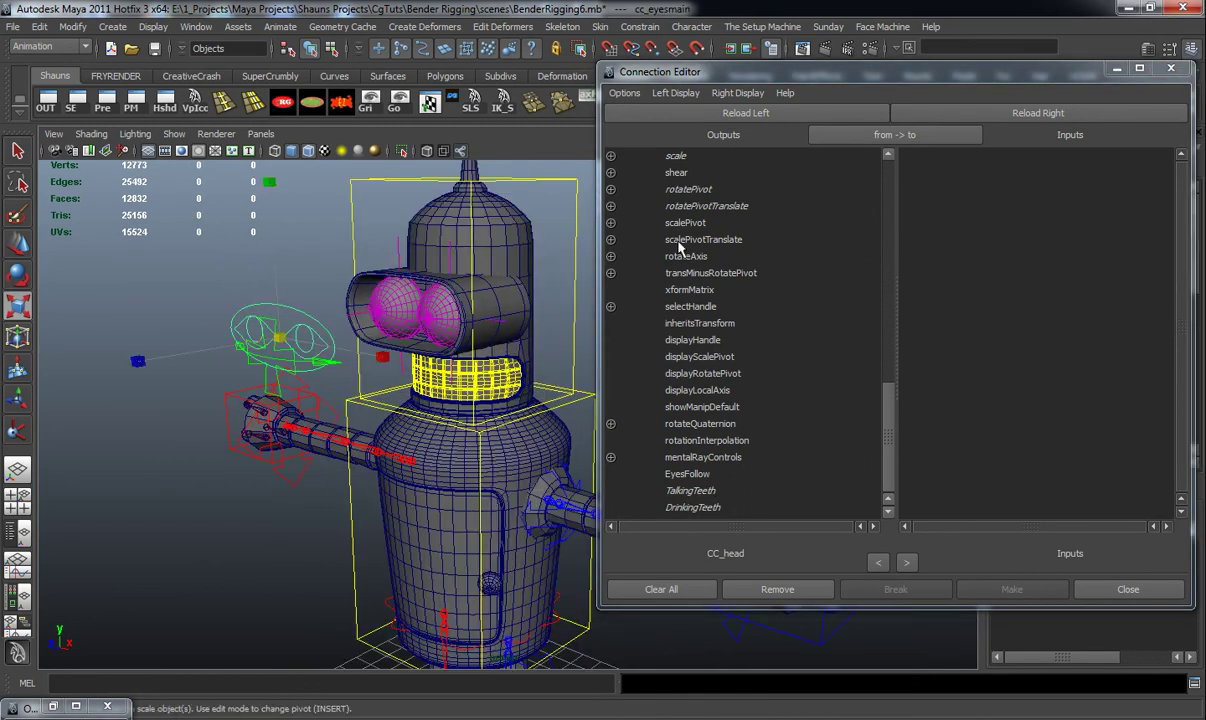
pyautogui.moveTo(1121, 78); pyautogui.dragTo(928, 128)
pyautogui.click(921, 119)
pyautogui.scroll(-10, 1060, 390)
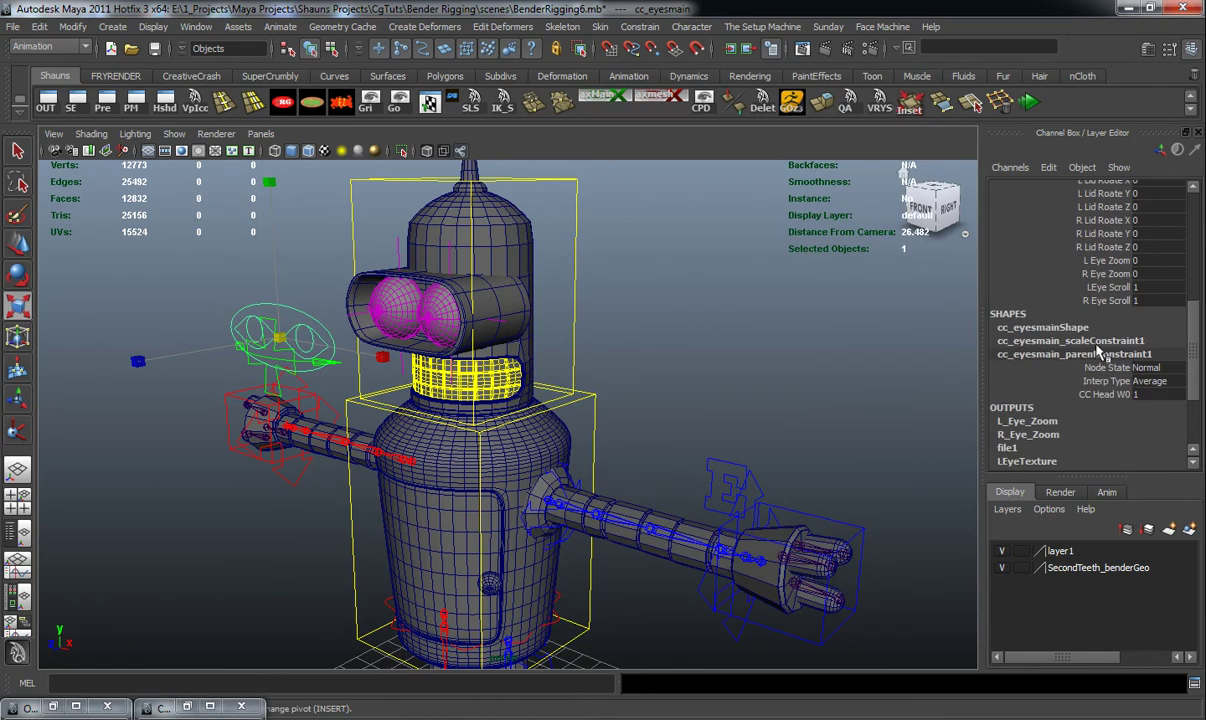
pyautogui.doubleClick(175, 708)
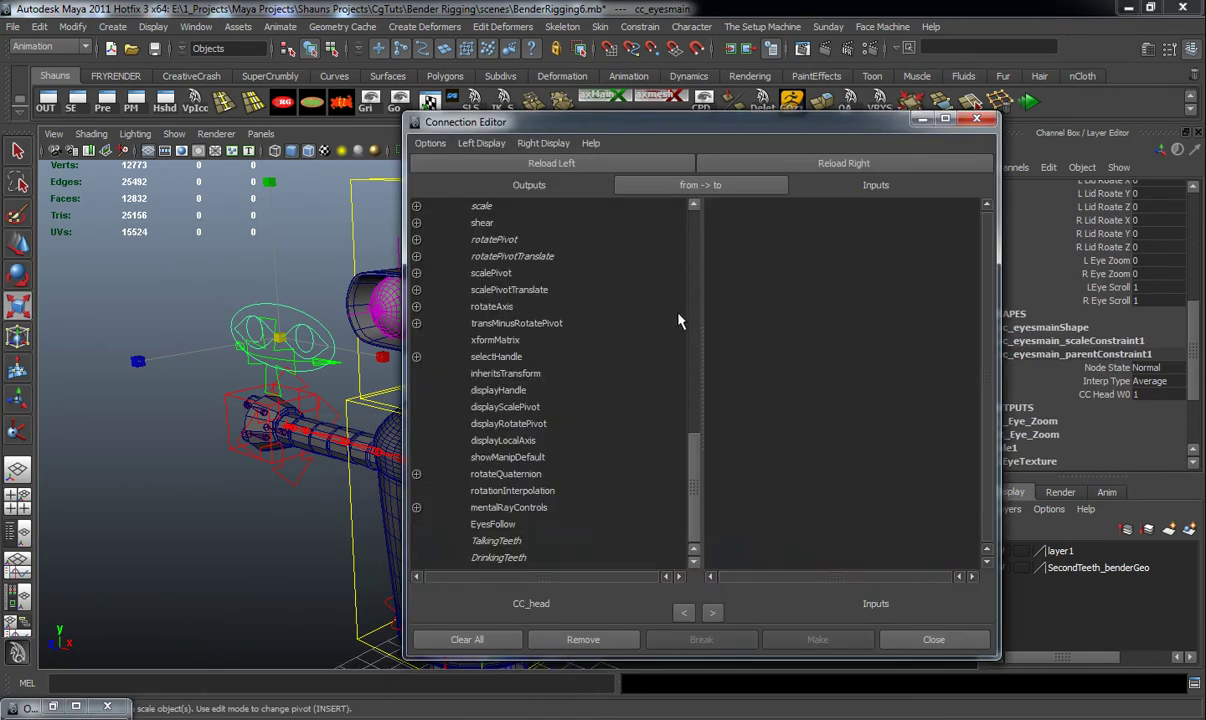
pyautogui.click(843, 163)
pyautogui.scroll(-15, 785, 459)
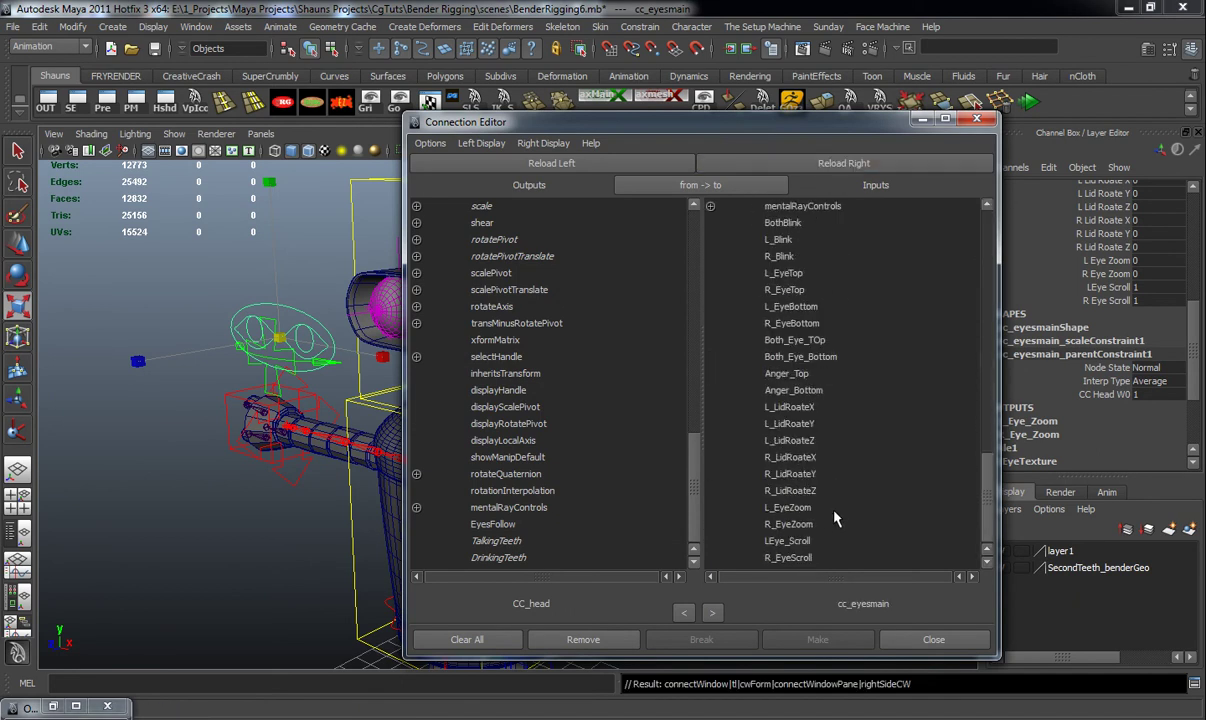
pyautogui.scroll(3, 830, 532)
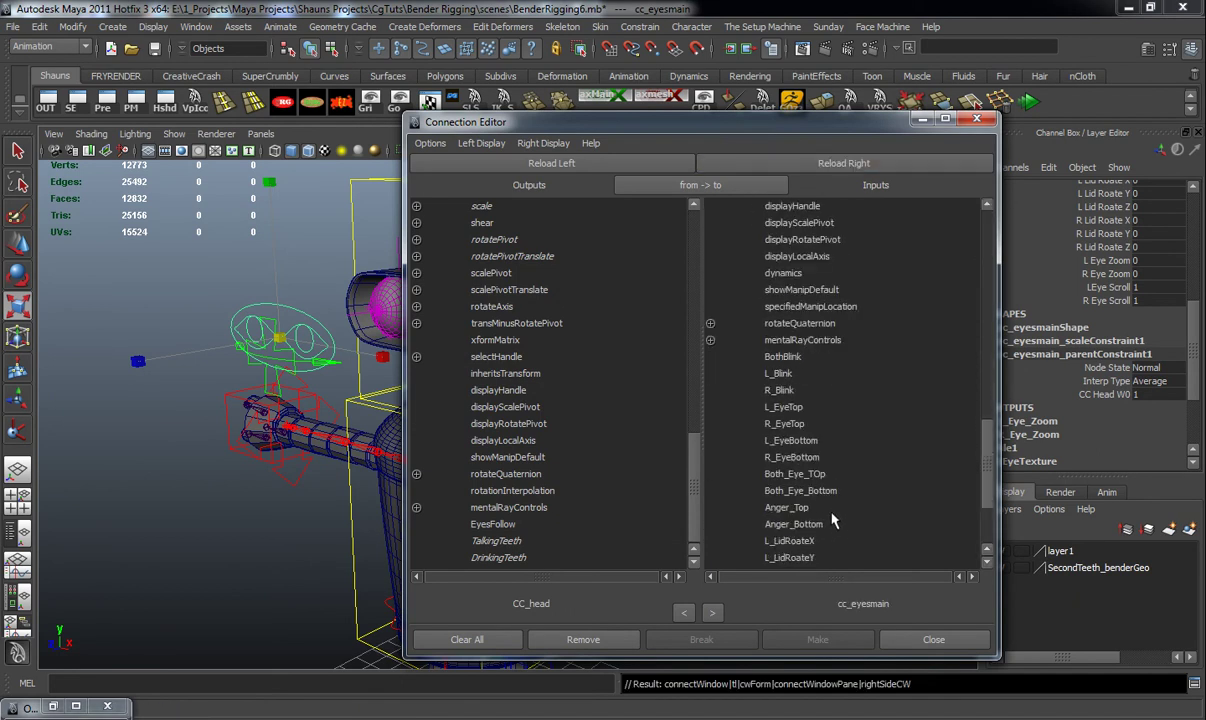
# Step: Graph the connections of cc_eyesmain in the Hypershade and select its cc_eyesmain_parentConstraint1 node
pyautogui.click(920, 119)
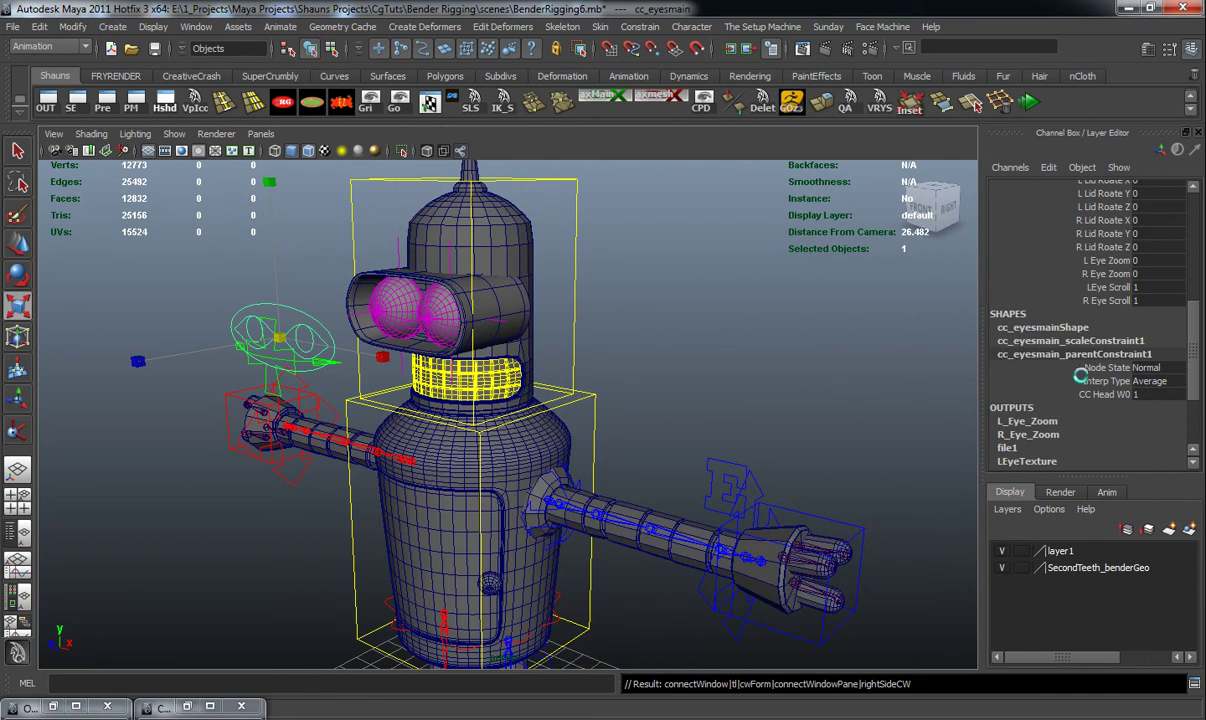
pyautogui.moveTo(510, 82); pyautogui.dragTo(259, 79)
pyautogui.click(248, 121)
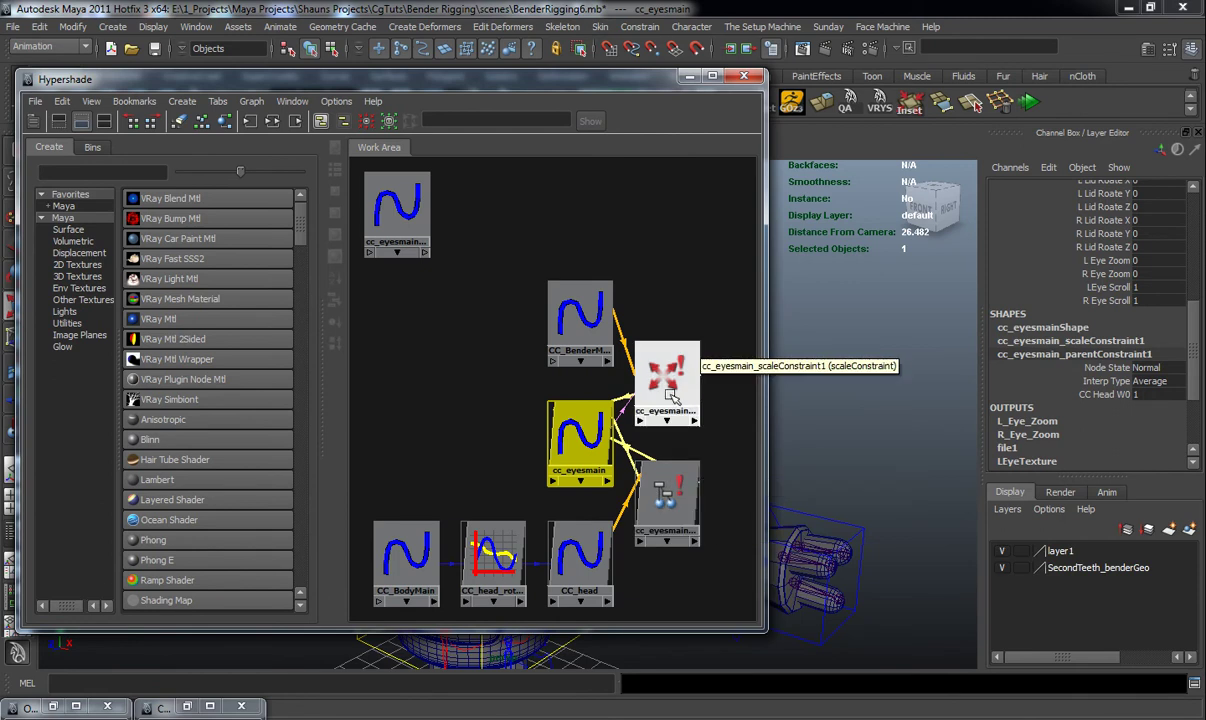
pyautogui.click(676, 494)
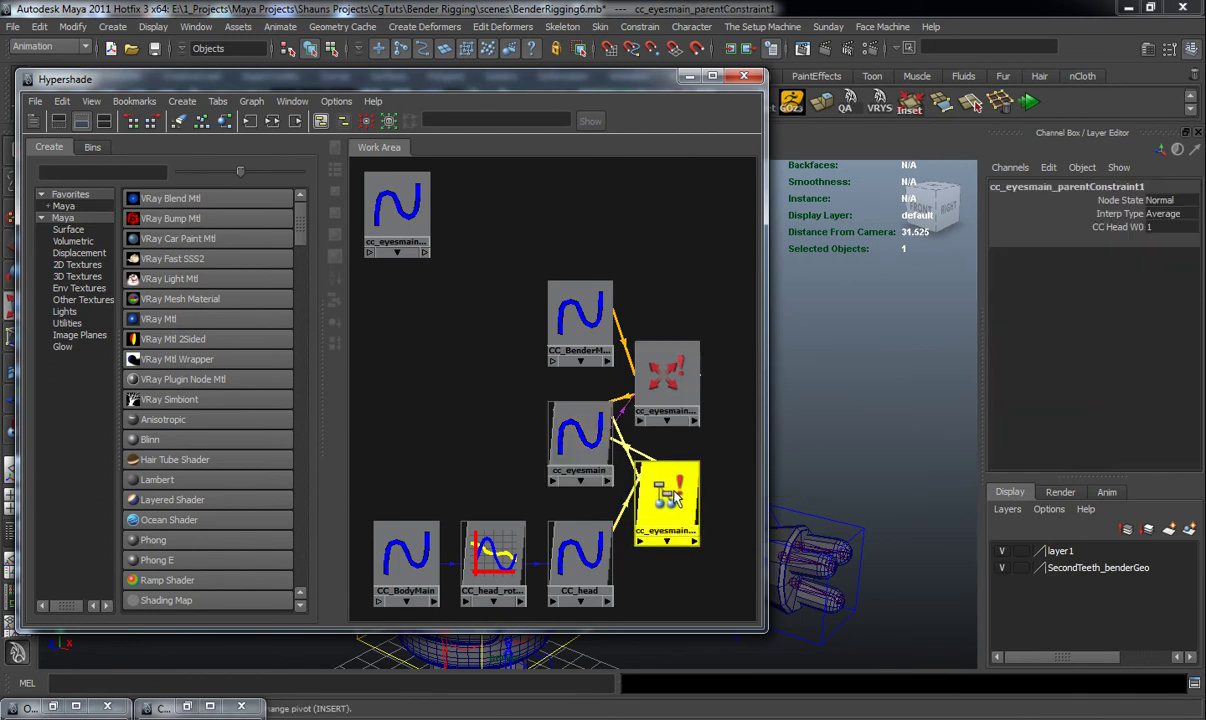
pyautogui.click(688, 76)
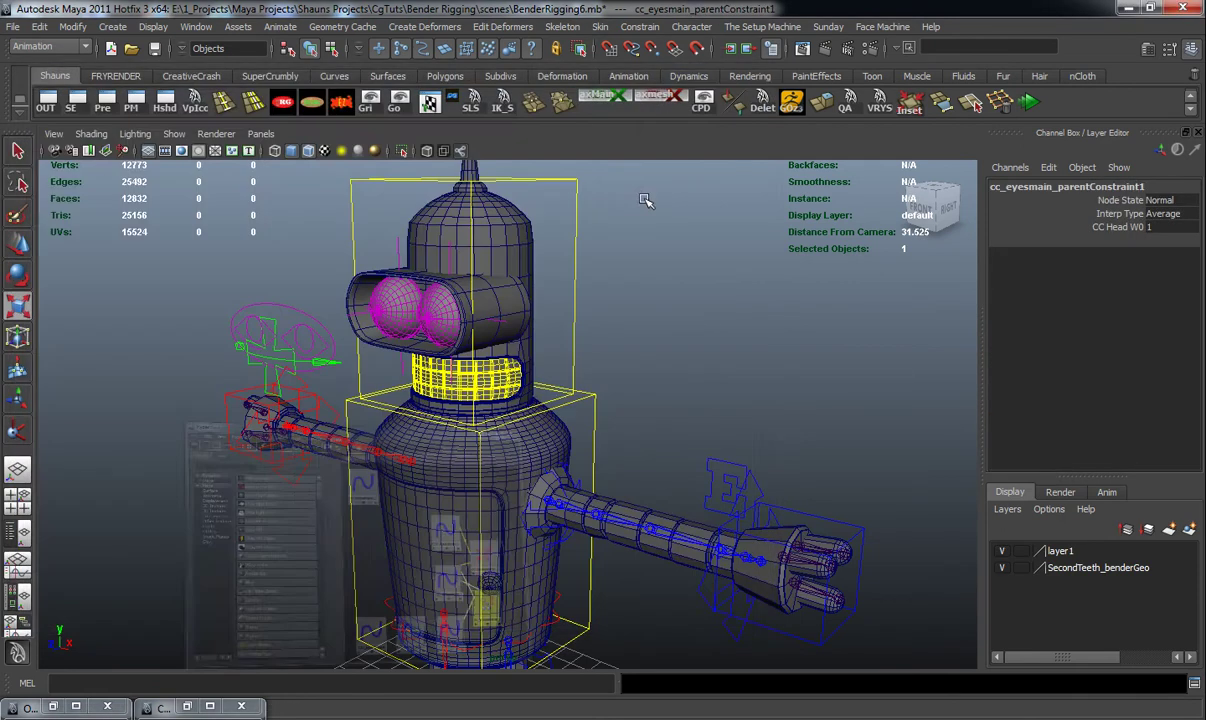
# Step: Load cc_eyesmain_parentConstraint1 as the input object, connect CC_head's EyesFollow to CC_headW0 and close the Connection Editor
pyautogui.click(187, 707)
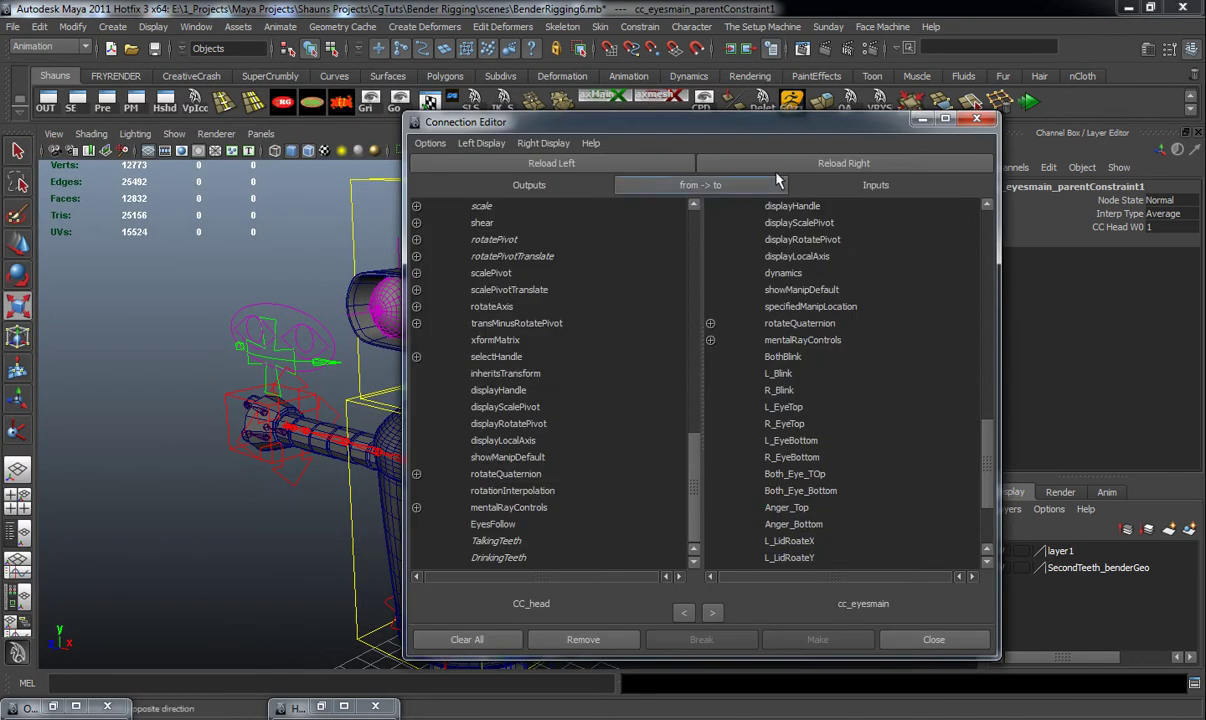
pyautogui.scroll(-1, 838, 485)
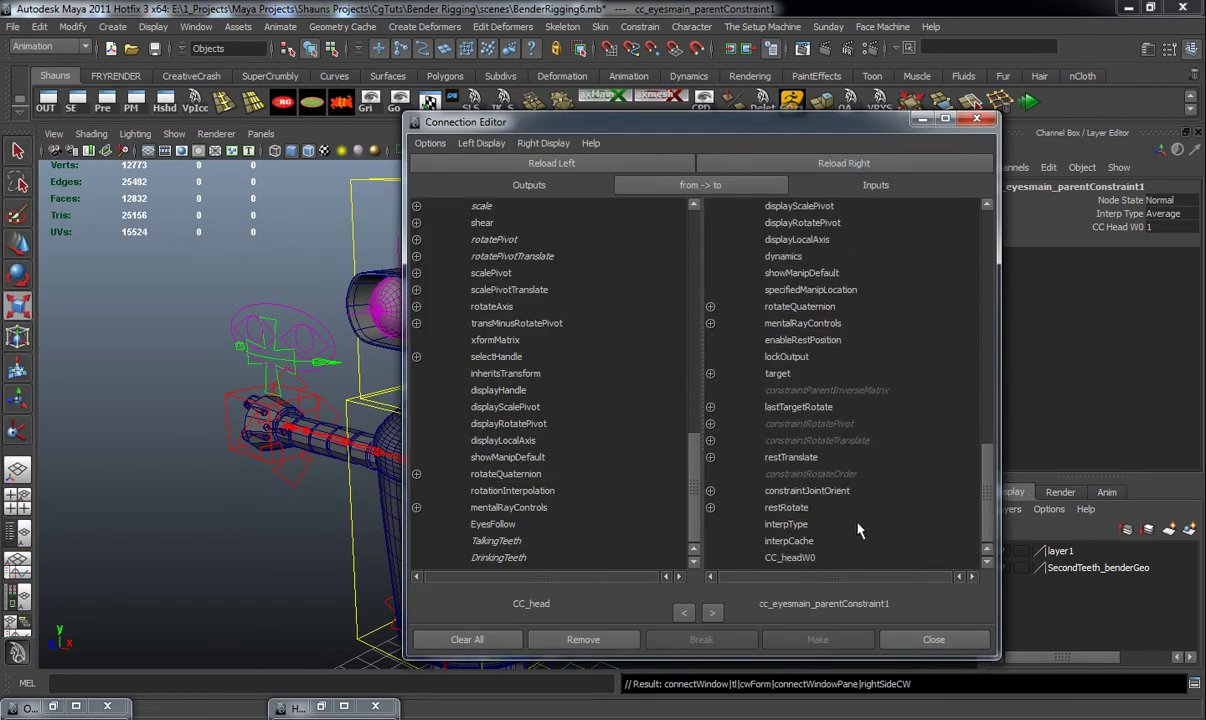
pyautogui.click(503, 525)
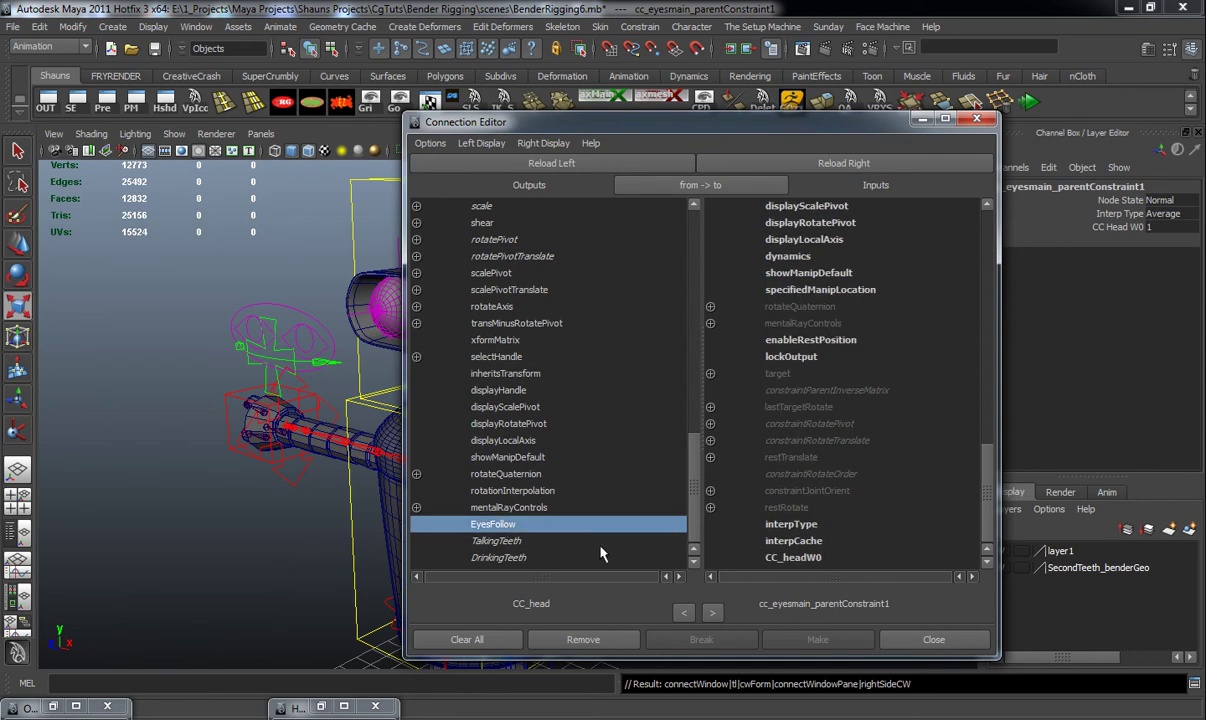
pyautogui.click(806, 558)
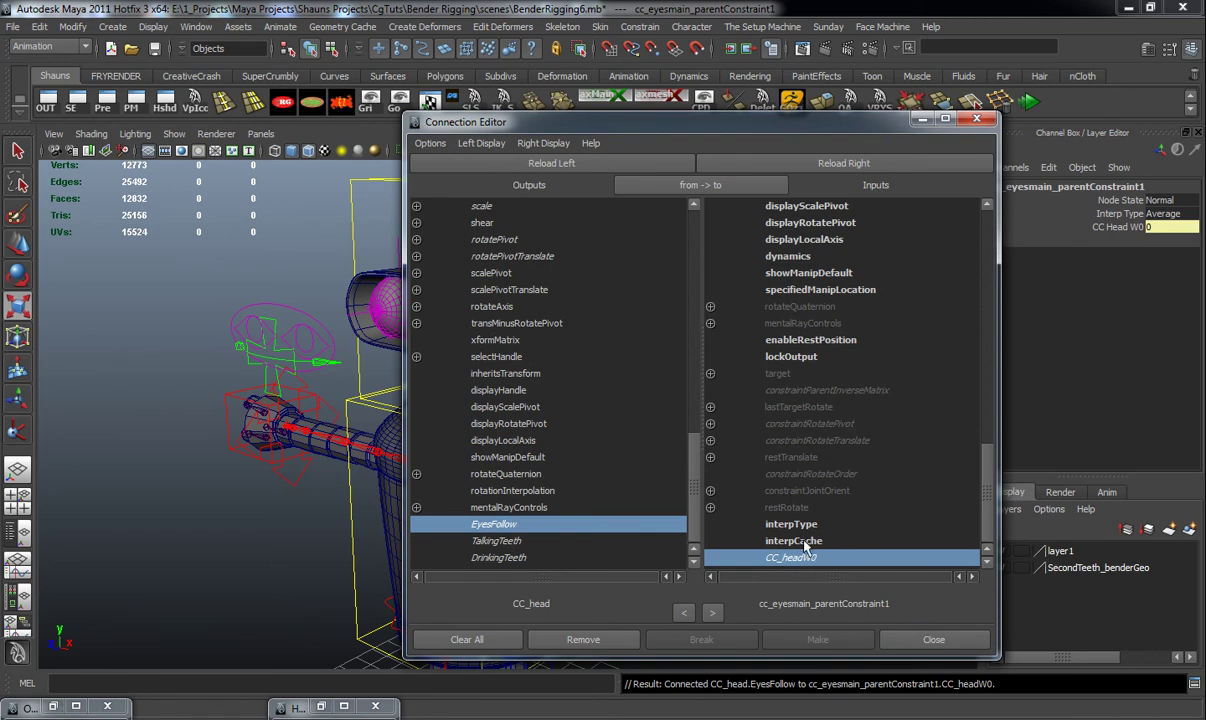
pyautogui.click(922, 645)
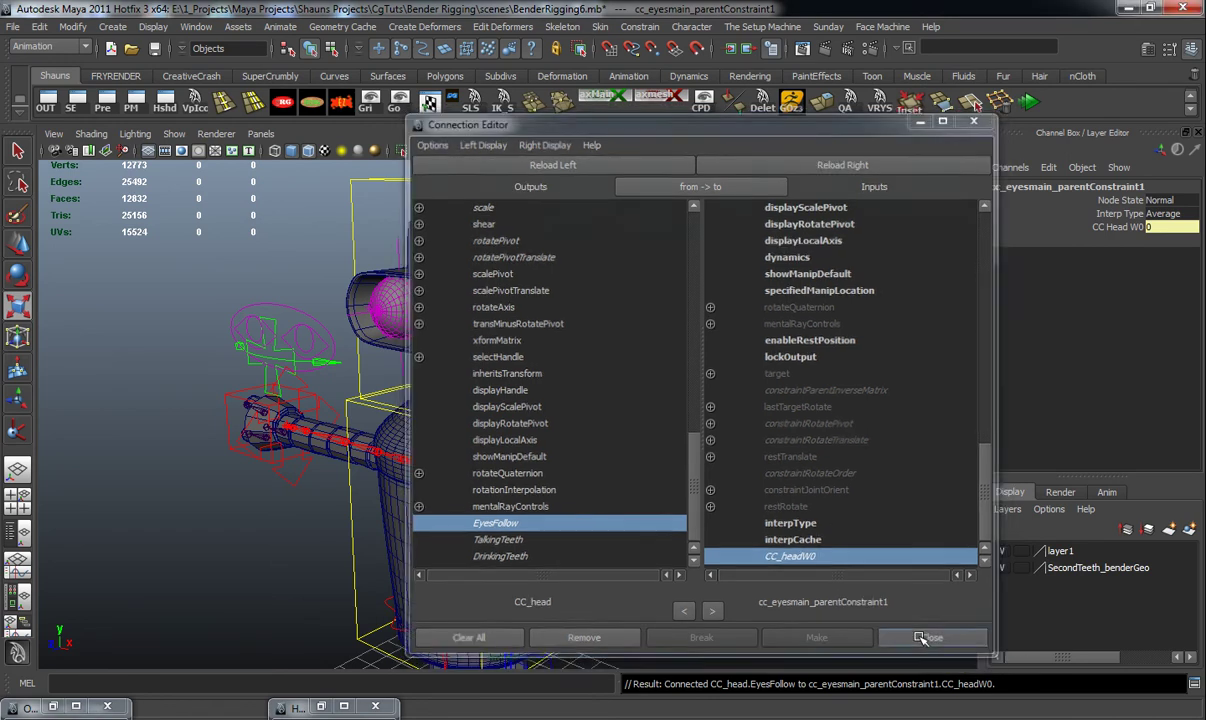
# Step: Rotate CC_head sideways with Eyes Follow on Body to test how the eye control responds
pyautogui.keyDown('alt'); pyautogui.moveTo(657, 525); pyautogui.dragTo(751, 390); pyautogui.keyUp('alt')
pyautogui.click(751, 390)
pyautogui.click(618, 349)
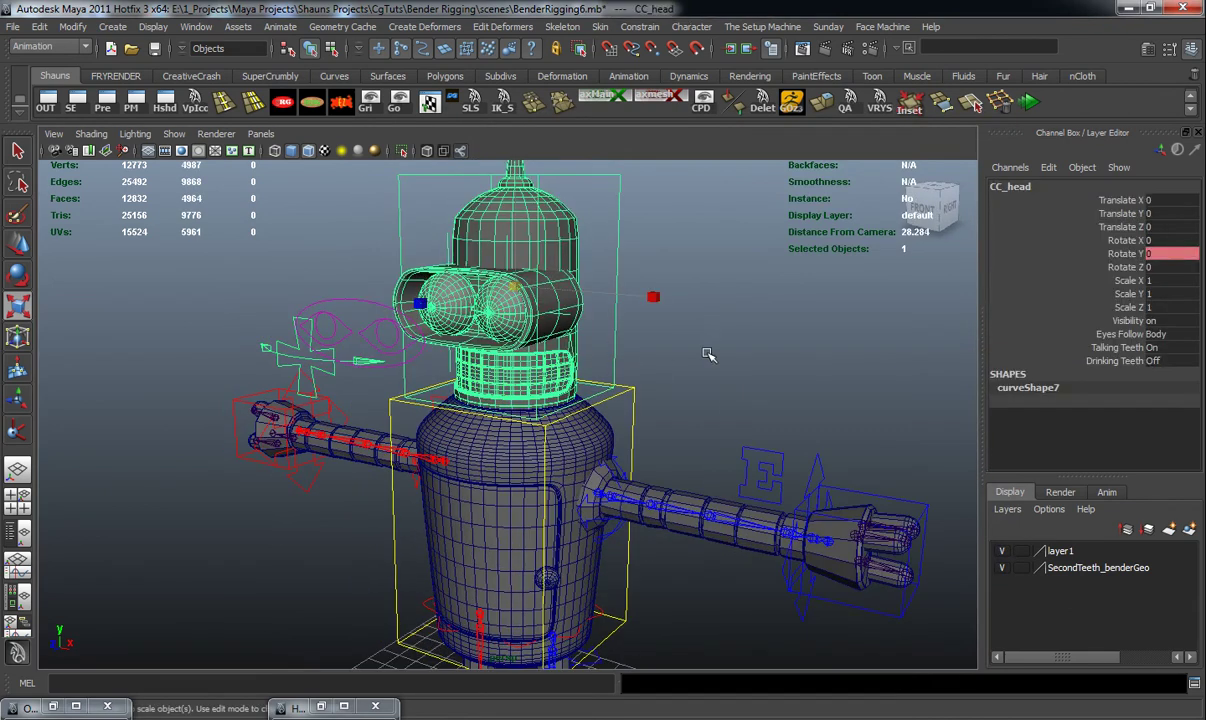
pyautogui.keyDown('alt'); pyautogui.moveTo(697, 383); pyautogui.dragTo(648, 388, button='right'); pyautogui.keyUp('alt')
pyautogui.keyDown('alt'); pyautogui.moveTo(648, 388); pyautogui.dragTo(668, 355, button='middle'); pyautogui.keyUp('alt')
pyautogui.press('e')
pyautogui.moveTo(611, 323); pyautogui.dragTo(720, 350)
pyautogui.click(770, 370)
pyautogui.keyDown('alt'); pyautogui.moveTo(686, 374); pyautogui.dragTo(689, 393, button='right'); pyautogui.keyUp('alt')
pyautogui.keyDown('alt'); pyautogui.moveTo(689, 393); pyautogui.dragTo(653, 373); pyautogui.keyUp('alt')
# Step: Set the Eyes Follow attribute of CC_head to Indie
pyautogui.click(612, 352)
pyautogui.click(1160, 347)
pyautogui.click(1172, 366)
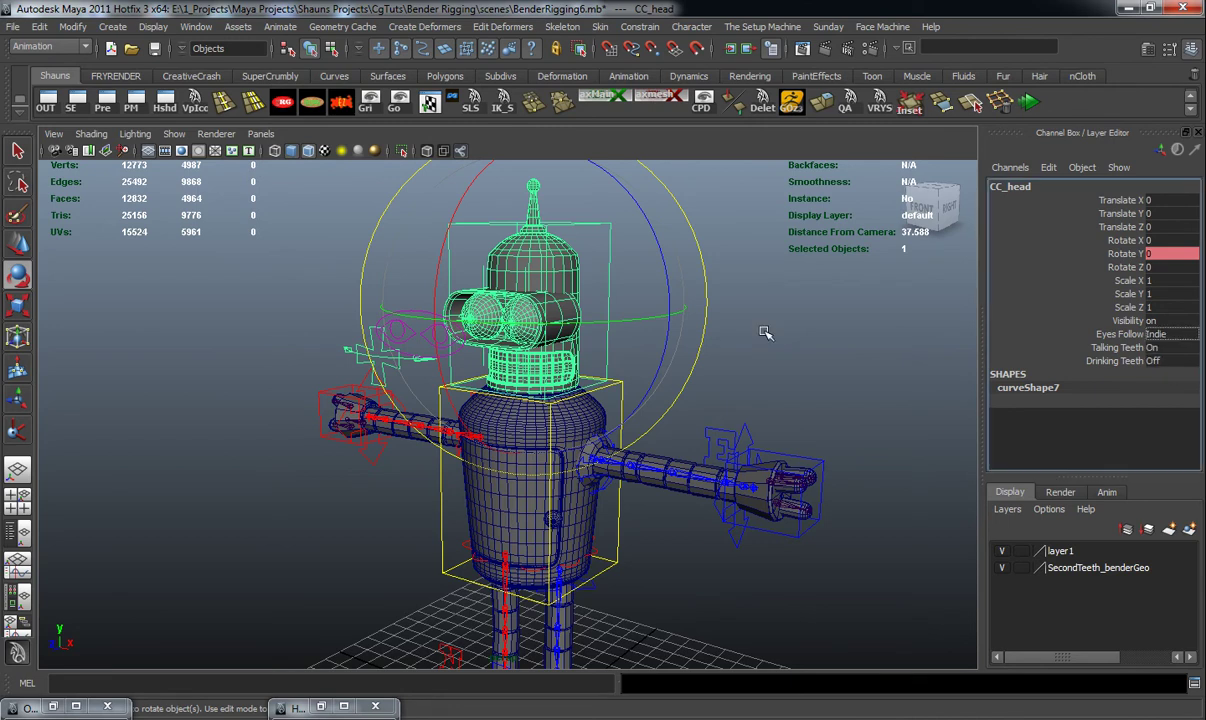
# Step: Rotate CC_head sideways with Eyes Follow on Indie to test the eye control, then clear the selection
pyautogui.click(720, 314)
pyautogui.click(608, 312)
pyautogui.moveTo(651, 318); pyautogui.dragTo(800, 358)
pyautogui.click(795, 361)
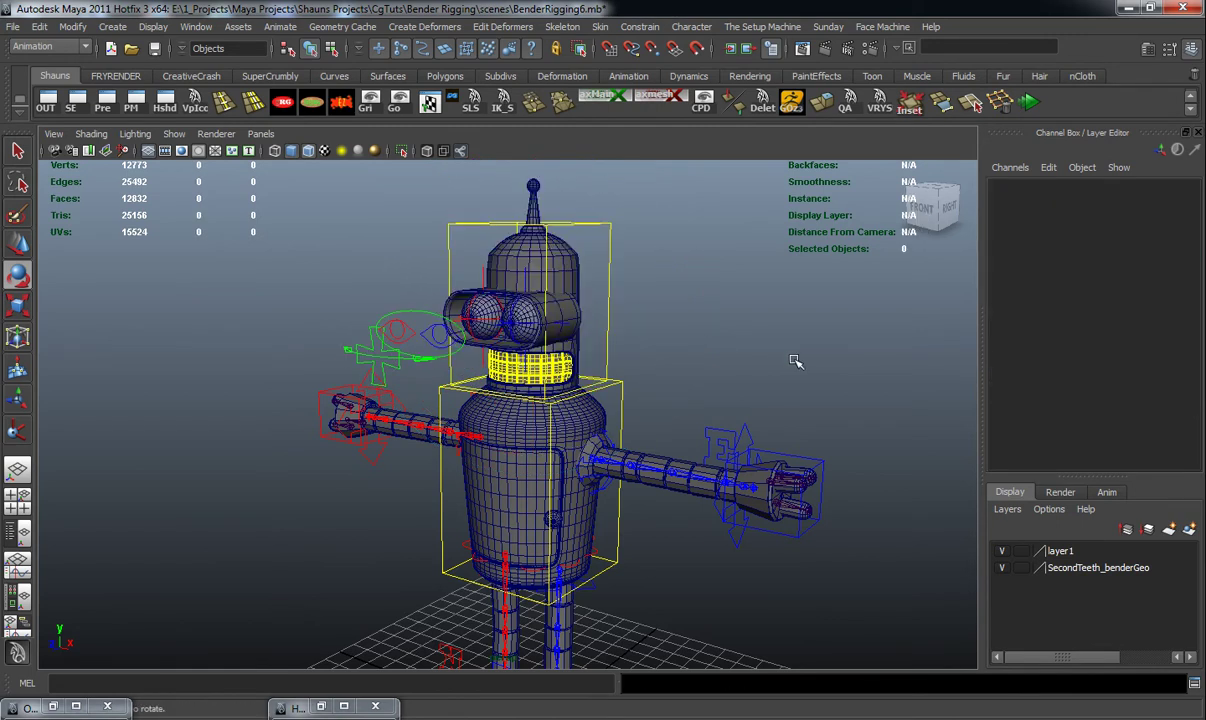
# Step: Select CC_head and close the two minimized floating windows
pyautogui.click(605, 337)
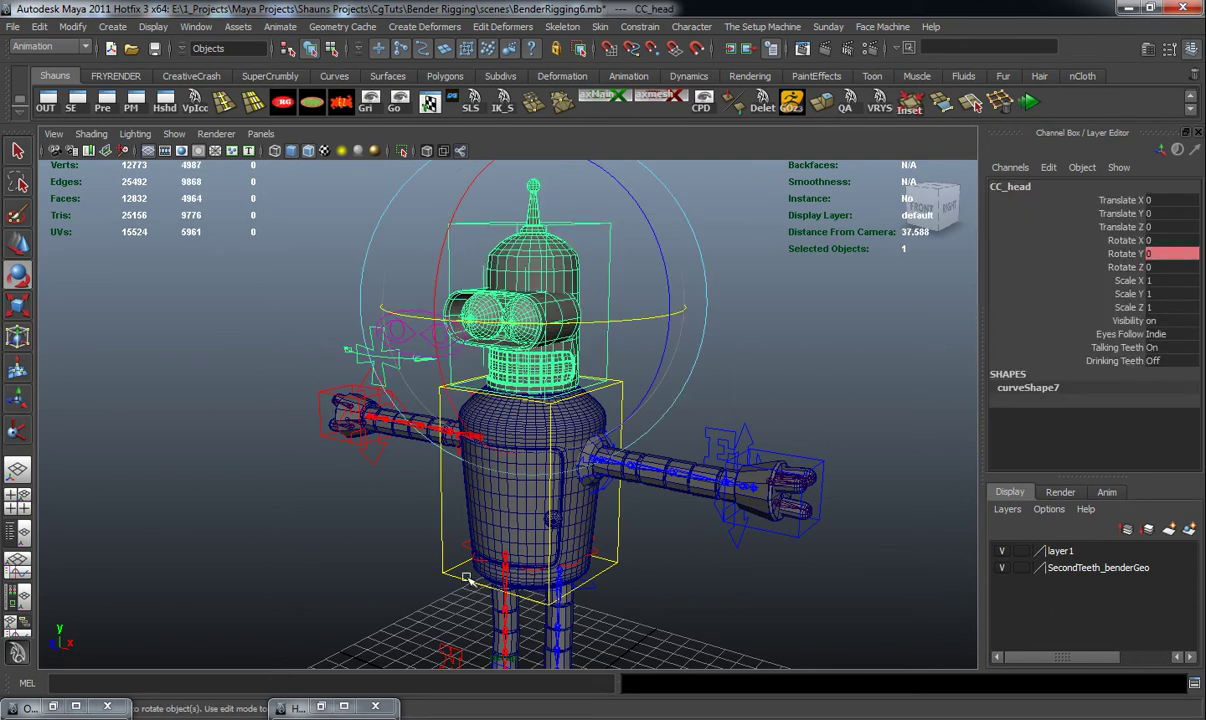
pyautogui.click(376, 708)
pyautogui.click(109, 707)
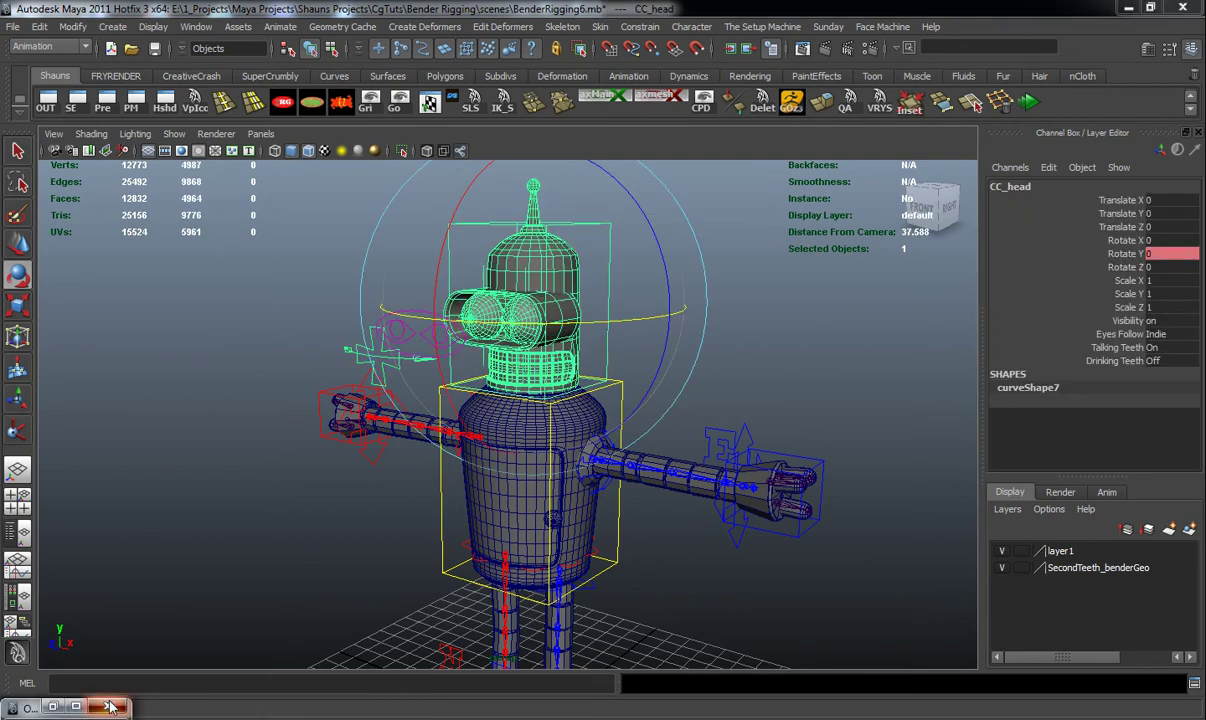
pyautogui.keyDown('alt'); pyautogui.moveTo(226, 452); pyautogui.dragTo(237, 455); pyautogui.keyUp('alt')
pyautogui.keyDown('alt'); pyautogui.moveTo(237, 450); pyautogui.dragTo(240, 458, button='middle'); pyautogui.keyUp('alt')
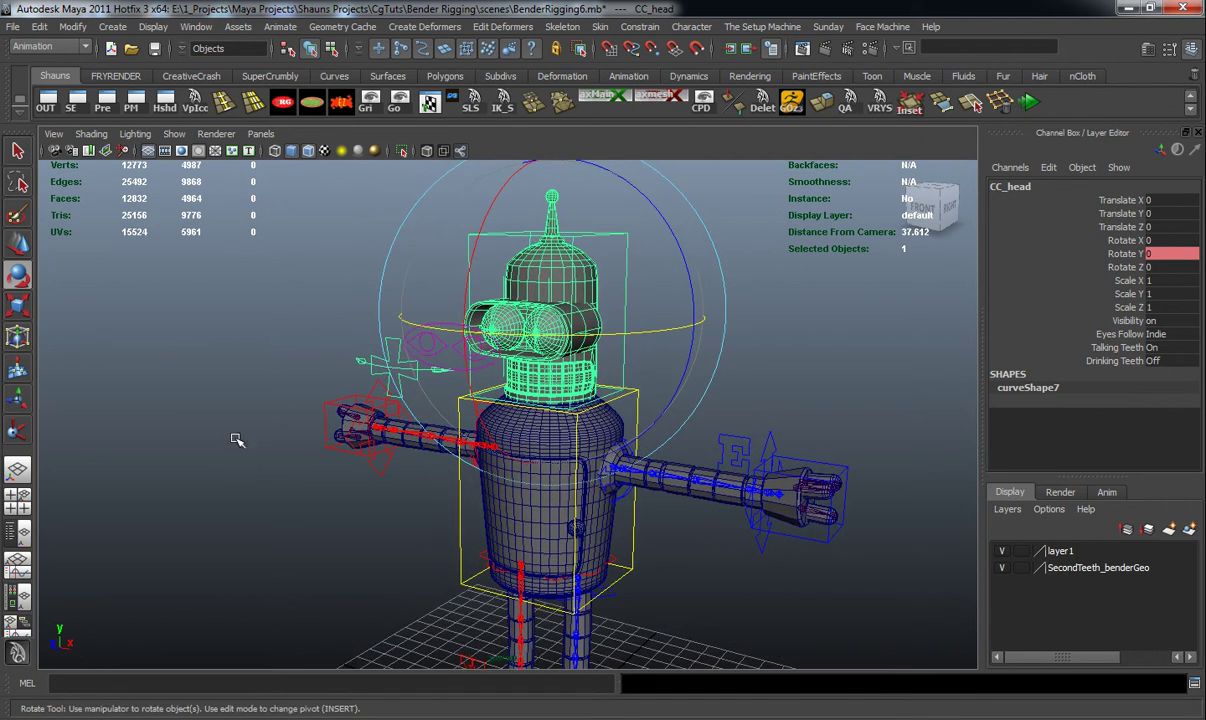
# Step: Rename the enum options of CC_head's EyesFollow attribute, changing Body to Free and Indie to Body, and close the attribute editing dialog
pyautogui.click(68, 27)
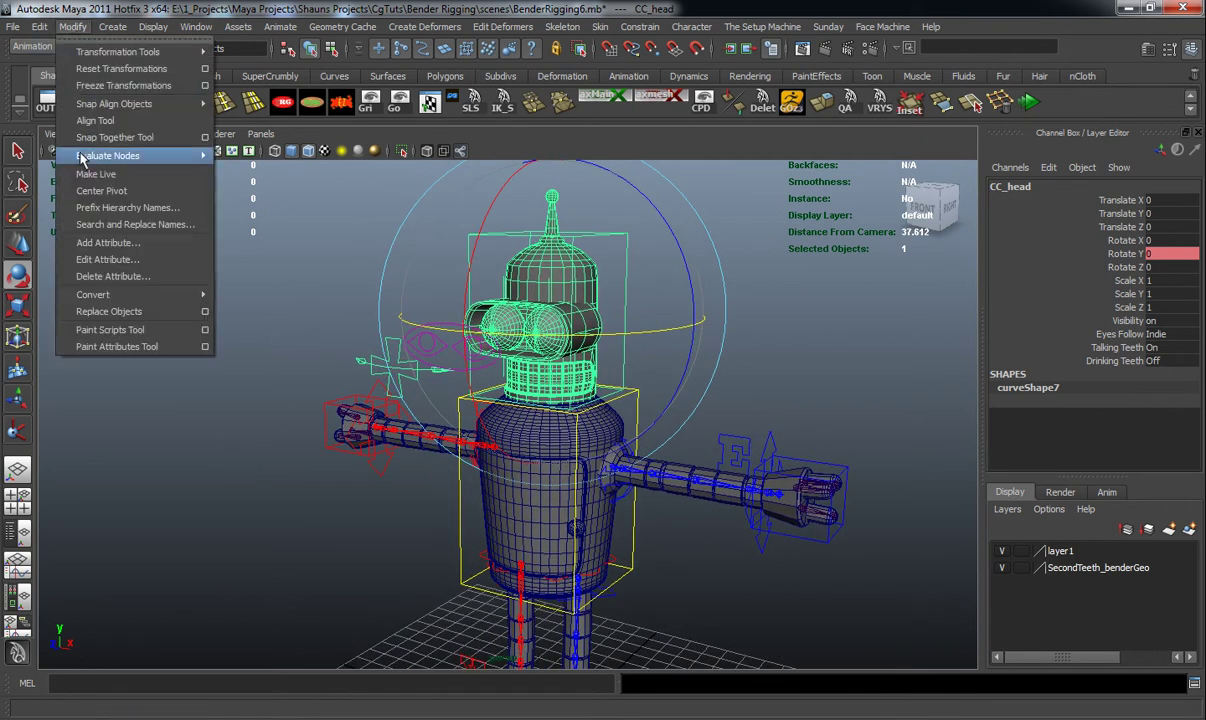
pyautogui.click(94, 262)
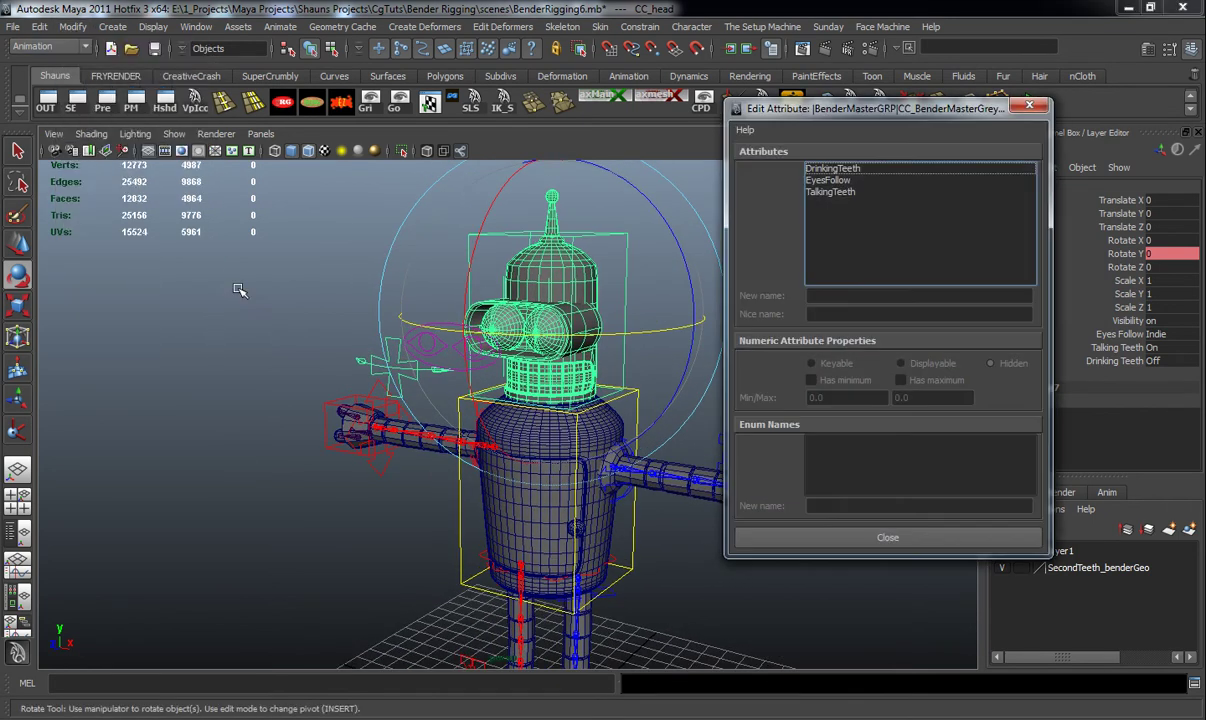
pyautogui.click(834, 181)
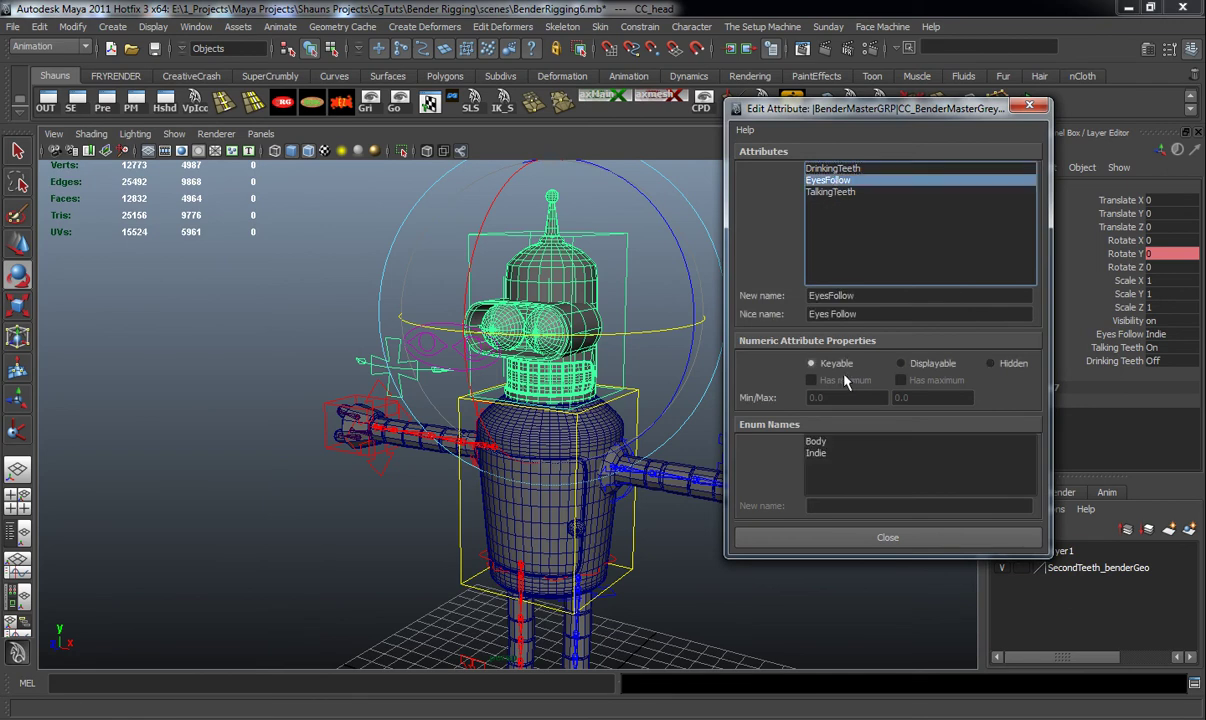
pyautogui.click(815, 441)
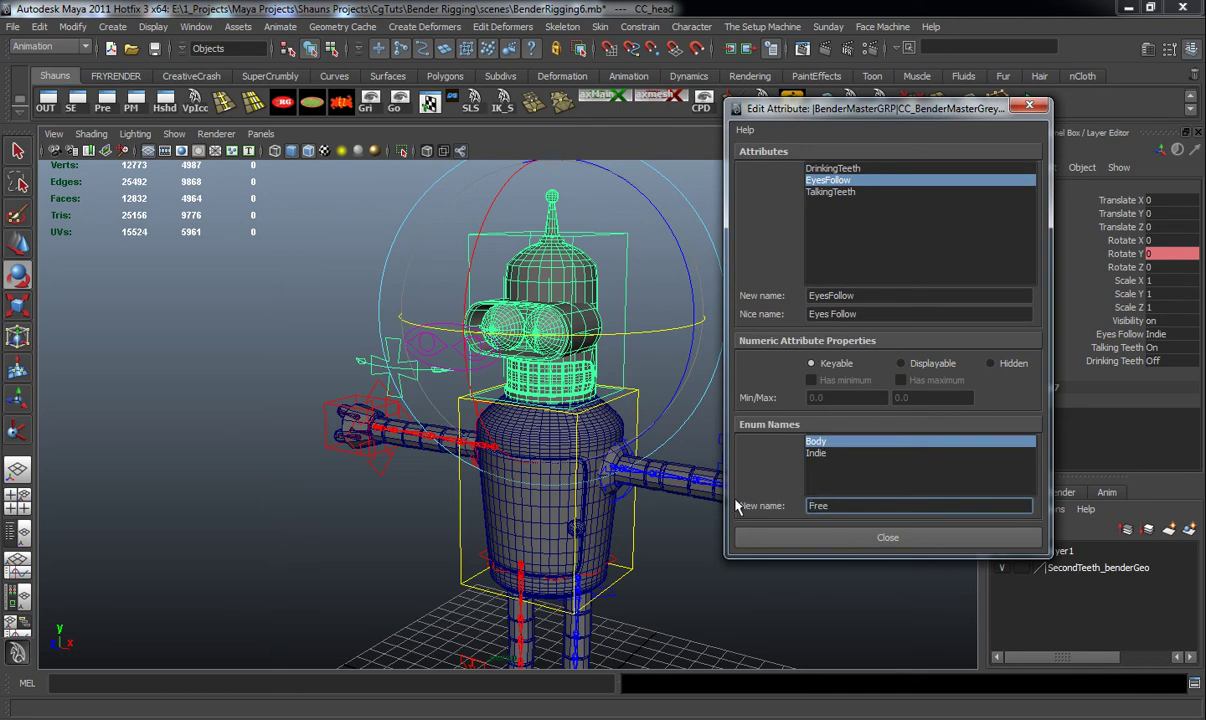
pyautogui.write('Free')
pyautogui.click(838, 181)
pyautogui.click(838, 184)
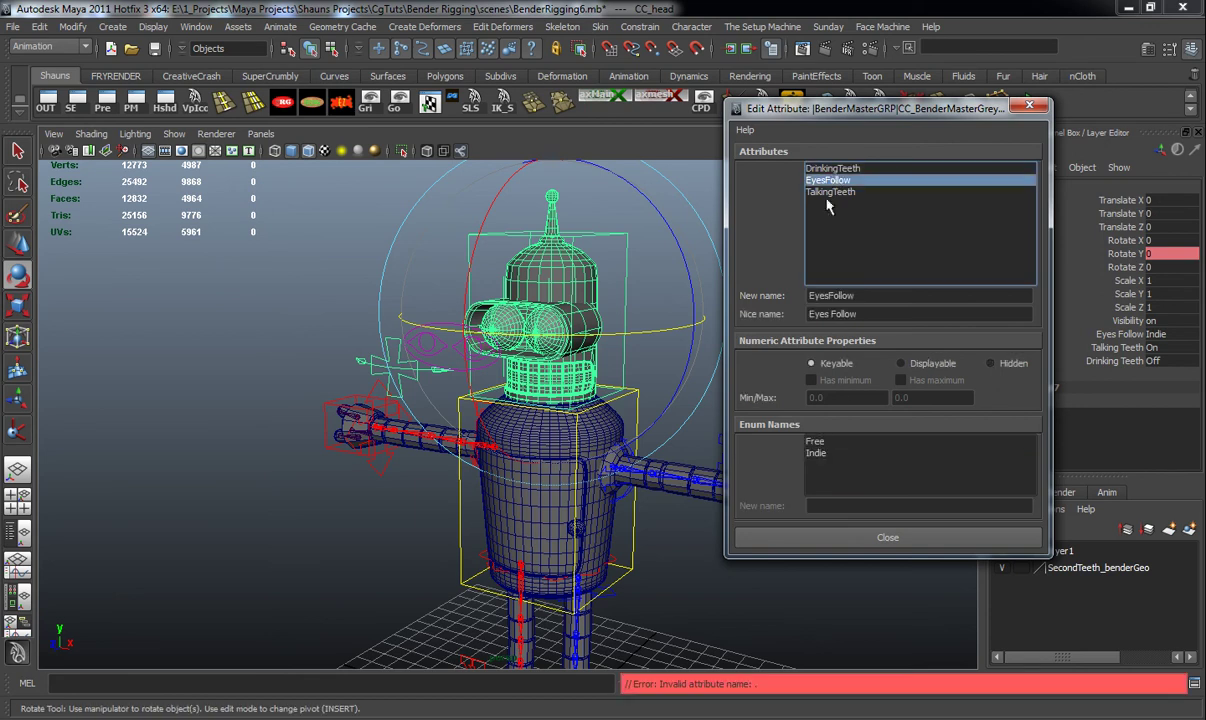
pyautogui.click(838, 454)
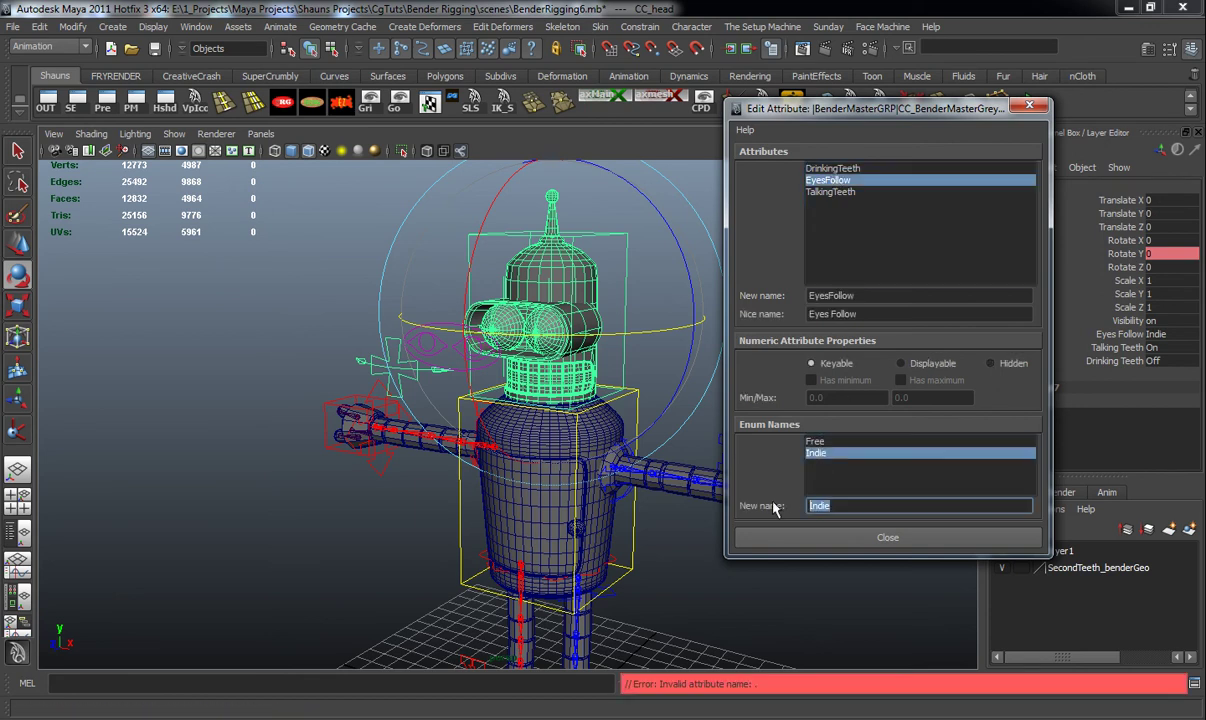
pyautogui.click(812, 537)
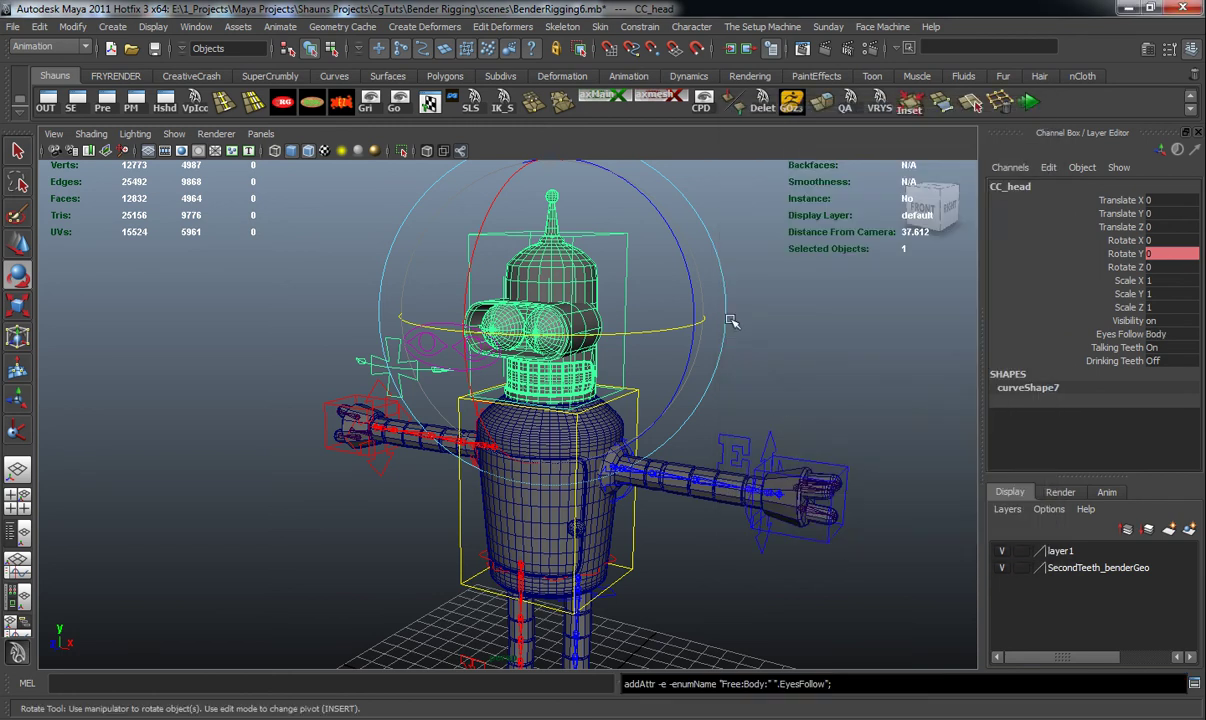
# Step: Rotate CC_head sideways with Eyes Follow on Body to test the eye control, and undo the rotation
pyautogui.click(705, 347)
pyautogui.click(631, 319)
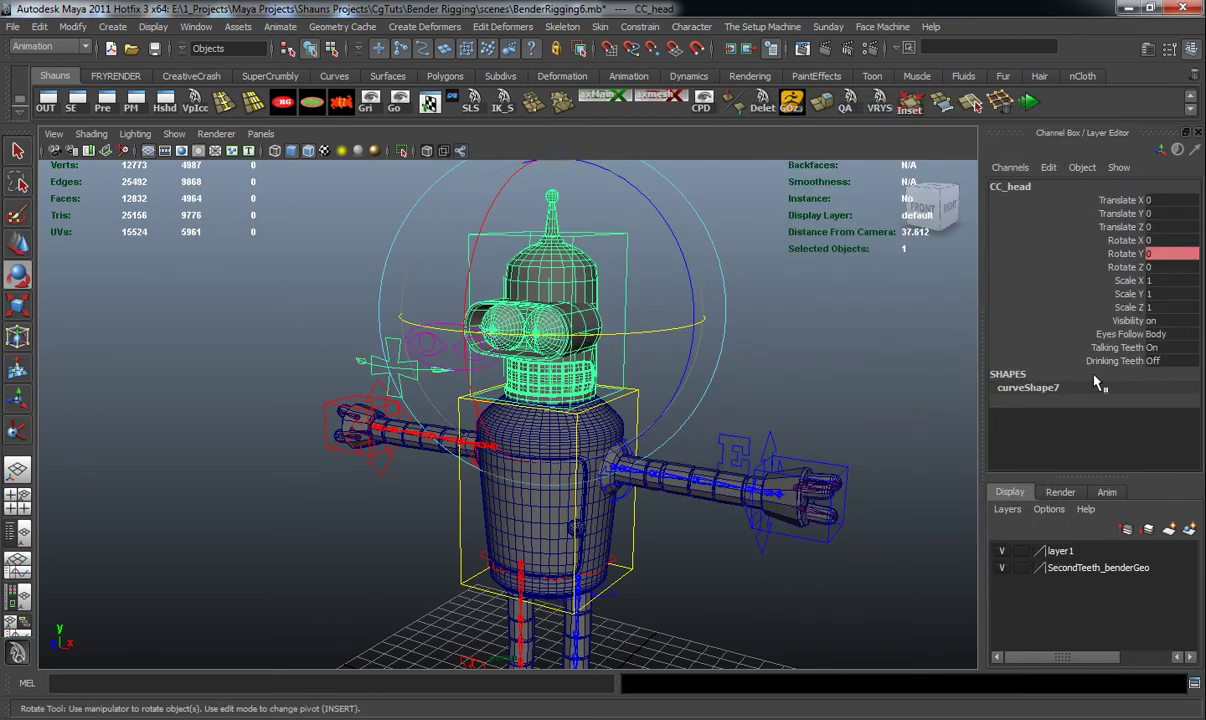
pyautogui.moveTo(628, 333)
pyautogui.mouseDown()
pyautogui.moveTo(692, 326)
pyautogui.moveTo(573, 337)
pyautogui.moveTo(652, 334)
pyautogui.mouseUp()
pyautogui.hotkey('ctrl', 'z')
# Step: Set CC_head's Eyes Follow to Free, test the eye control by rotating the head sideways, and undo the rotation
pyautogui.click(1164, 336)
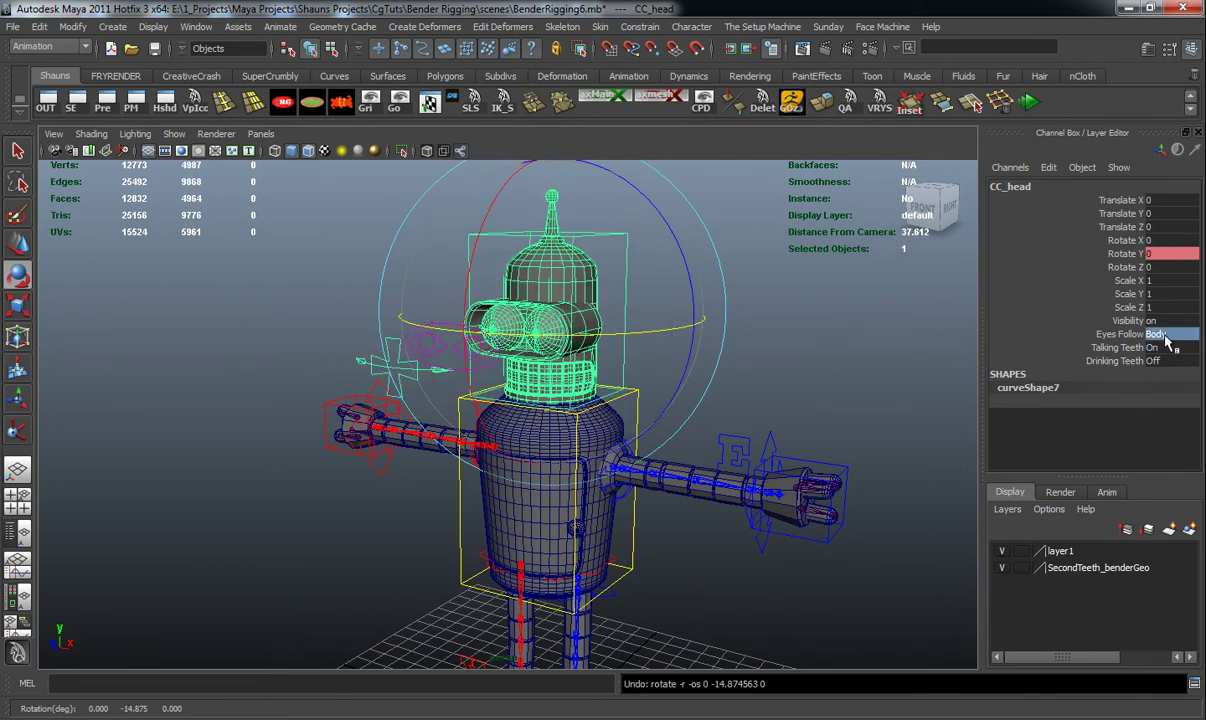
pyautogui.click(1175, 349)
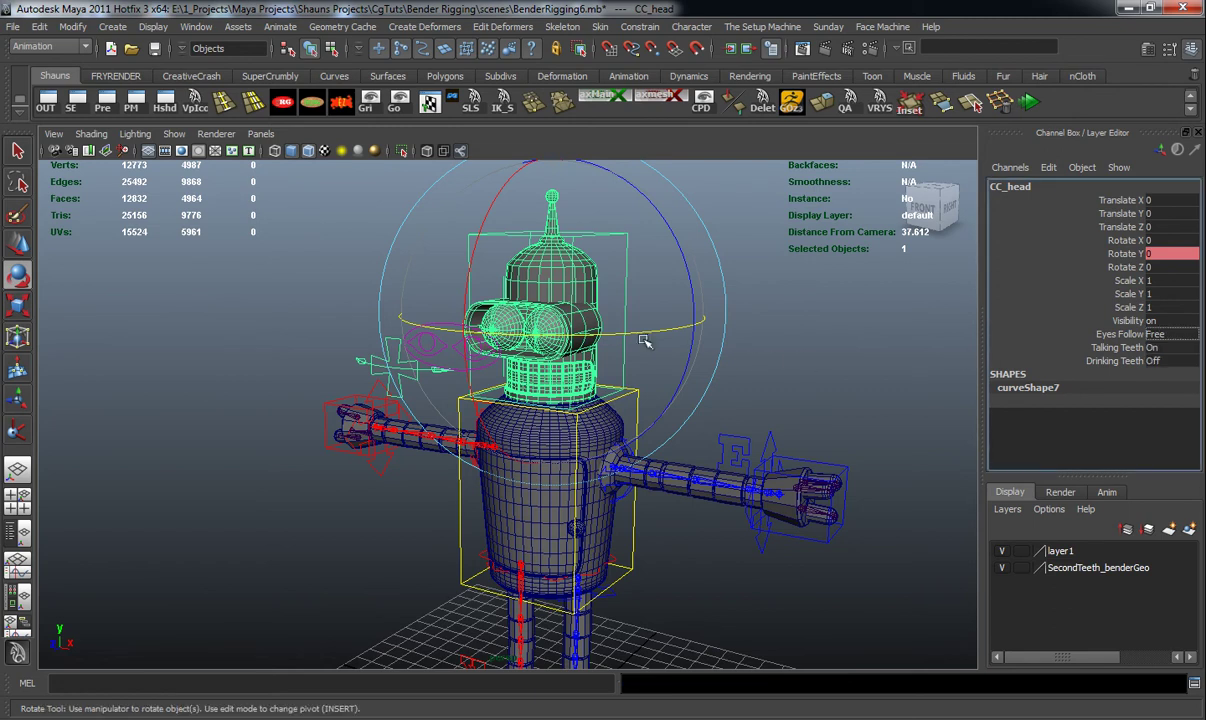
pyautogui.moveTo(581, 318); pyautogui.dragTo(686, 337)
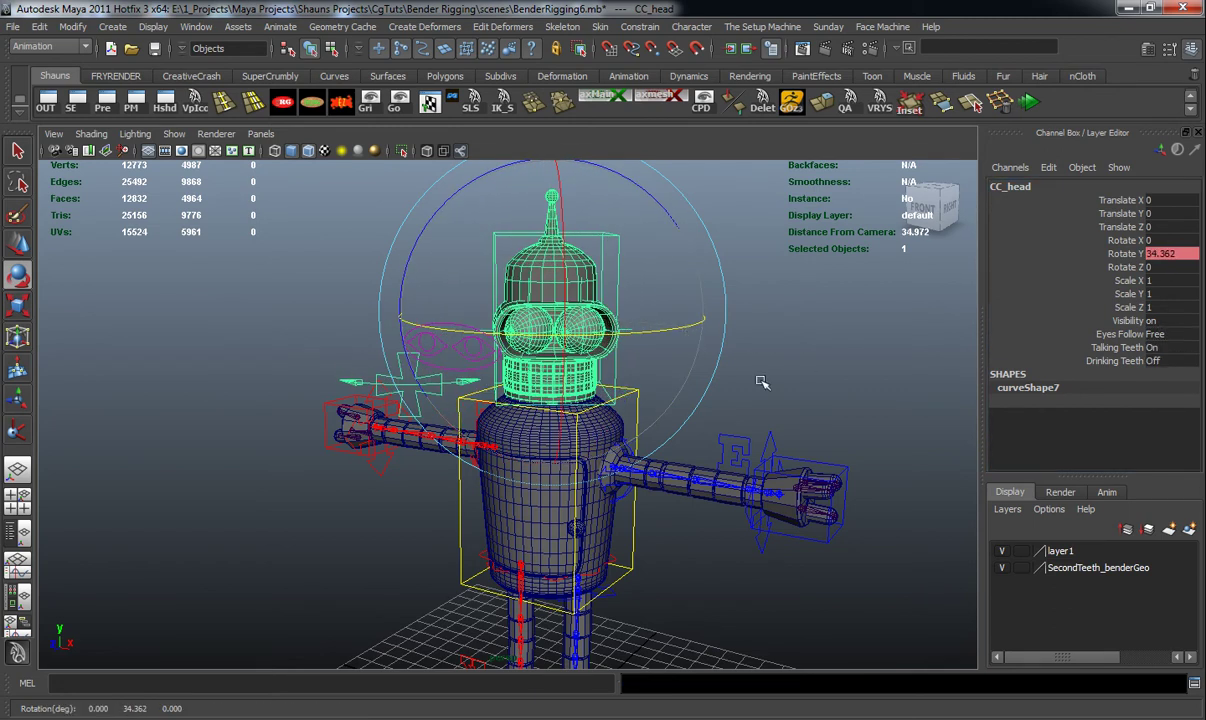
pyautogui.hotkey('ctrl', 'z')
pyautogui.hotkey('ctrl', 'z')
pyautogui.hotkey('ctrl', 'z')
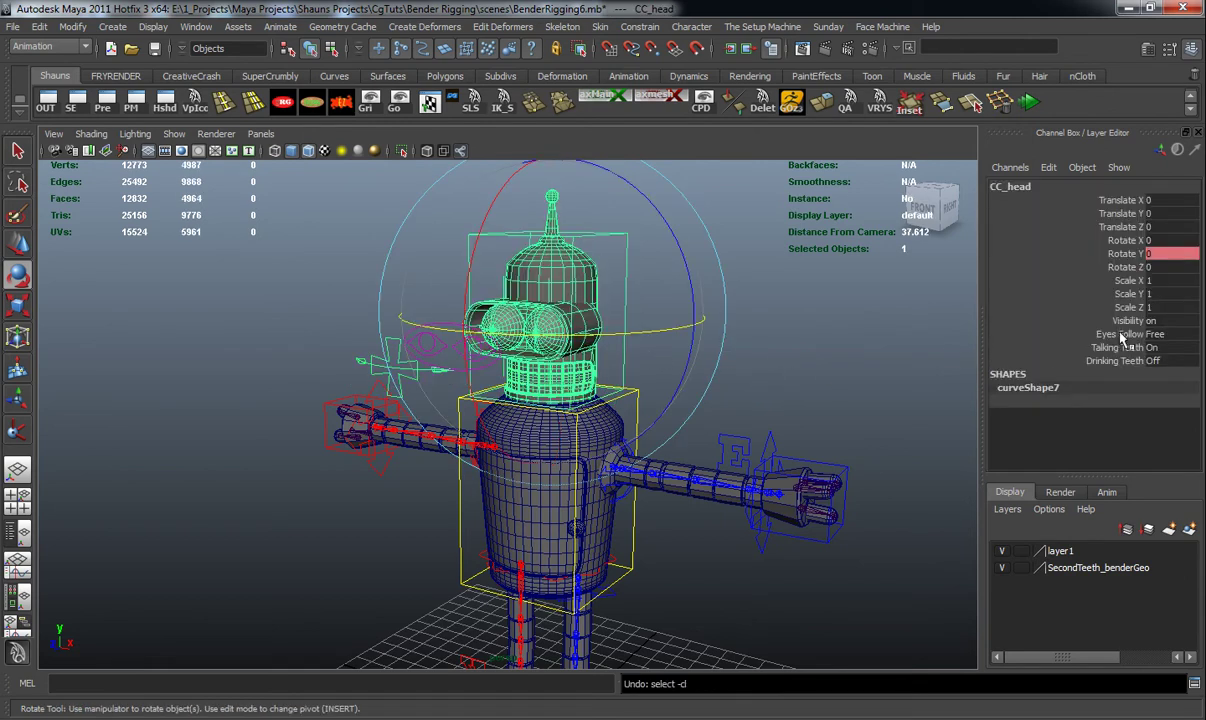
# Step: Clear the head selection and select CC_BenderMasterGreyController to check its Smooth Controller Master attribute
pyautogui.click(635, 445)
pyautogui.keyDown('alt'); pyautogui.moveTo(635, 445); pyautogui.dragTo(490, 418); pyautogui.keyUp('alt')
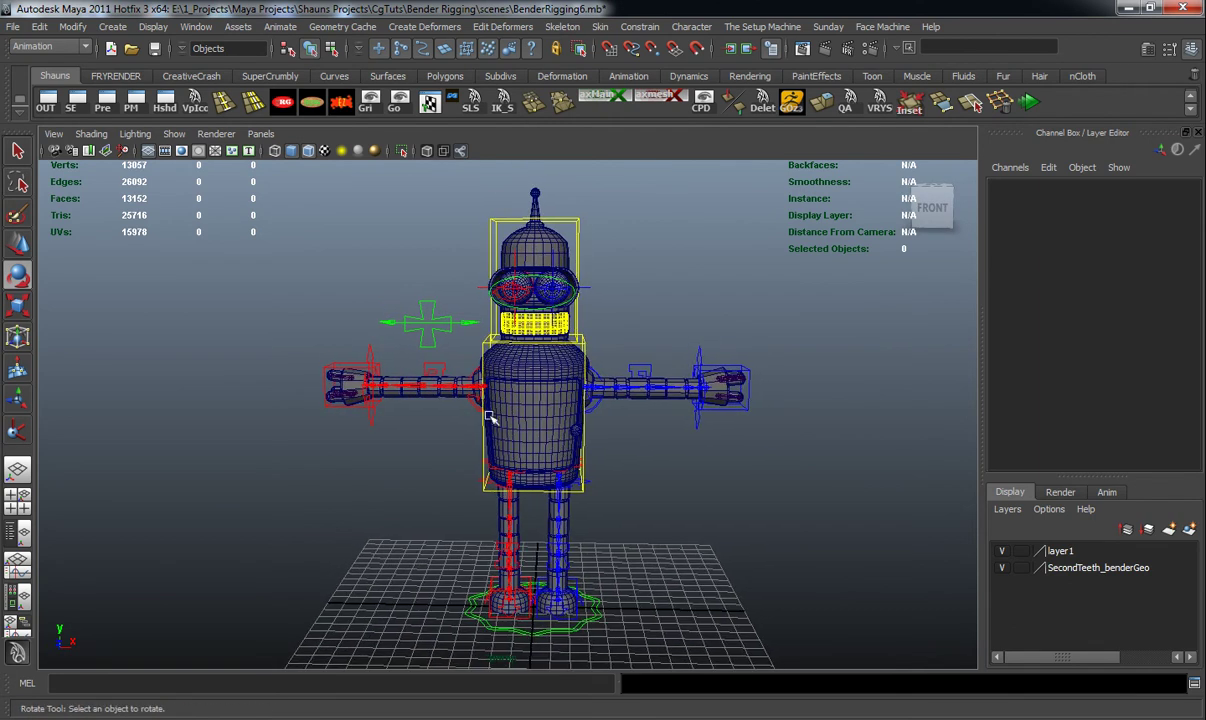
pyautogui.click(557, 634)
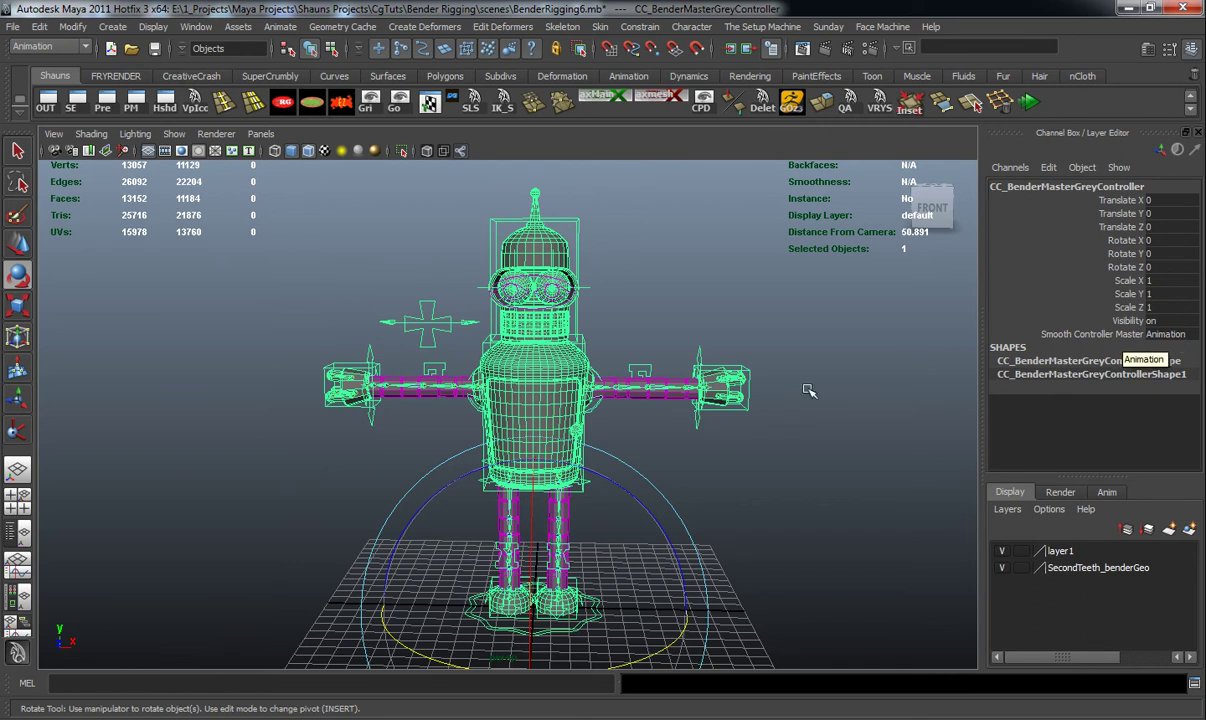
# Step: Turn off the viewport display of NURBS curves, joints and IK handles, and clear the selection
pyautogui.click(174, 134)
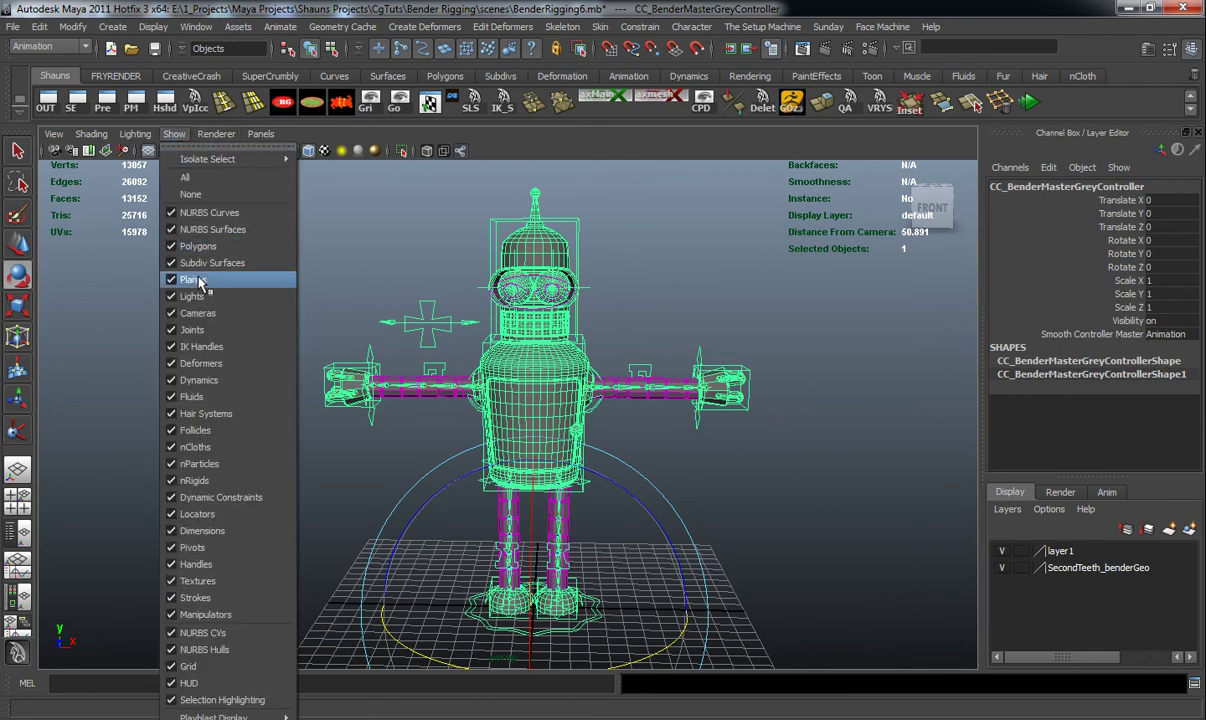
pyautogui.click(198, 212)
pyautogui.click(174, 134)
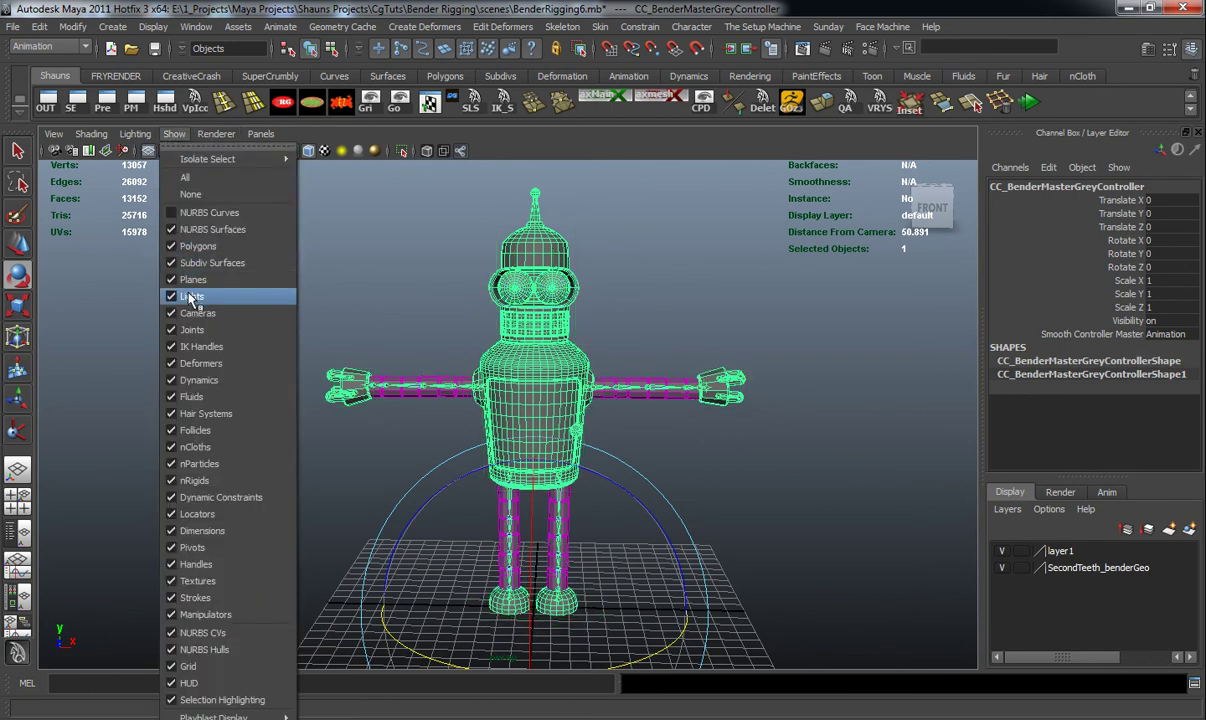
pyautogui.click(192, 329)
pyautogui.click(174, 134)
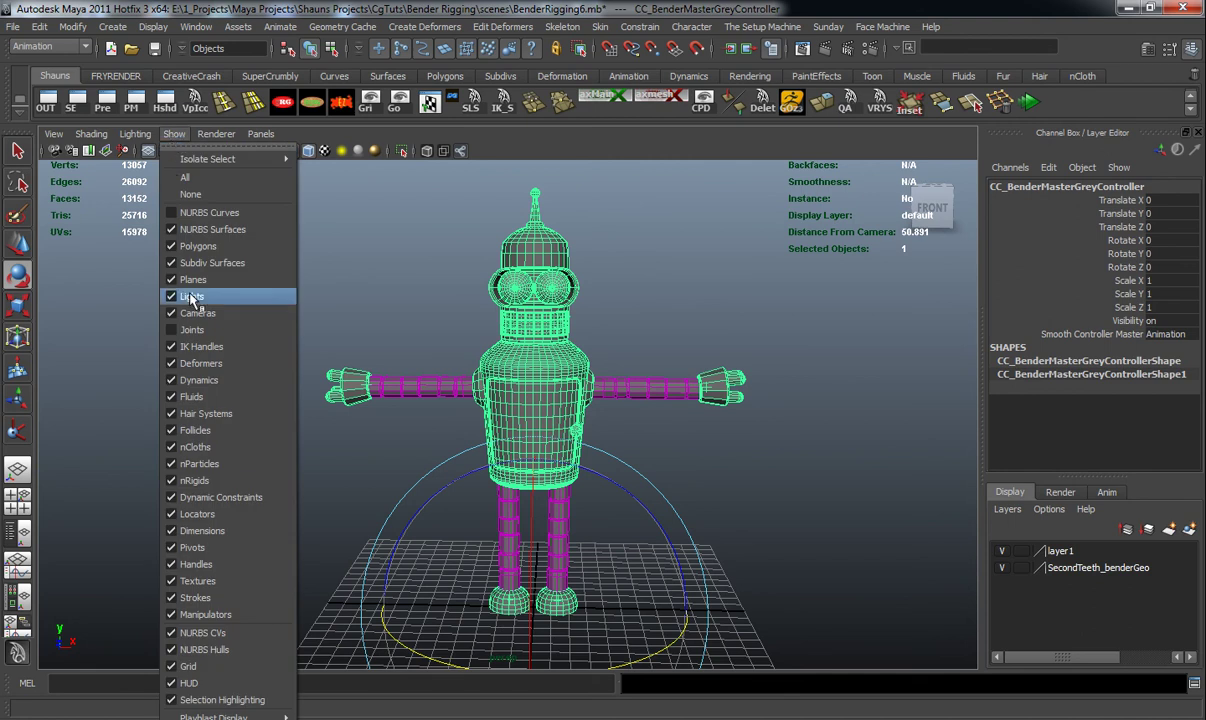
pyautogui.click(200, 346)
pyautogui.click(195, 370)
# Step: Select the IK handle anim controls inside both of Bender's hands
pyautogui.keyDown('alt'); pyautogui.moveTo(235, 396); pyautogui.dragTo(459, 453, button='right'); pyautogui.keyUp('alt')
pyautogui.keyDown('alt'); pyautogui.moveTo(521, 404); pyautogui.dragTo(467, 404, button='middle'); pyautogui.keyUp('alt')
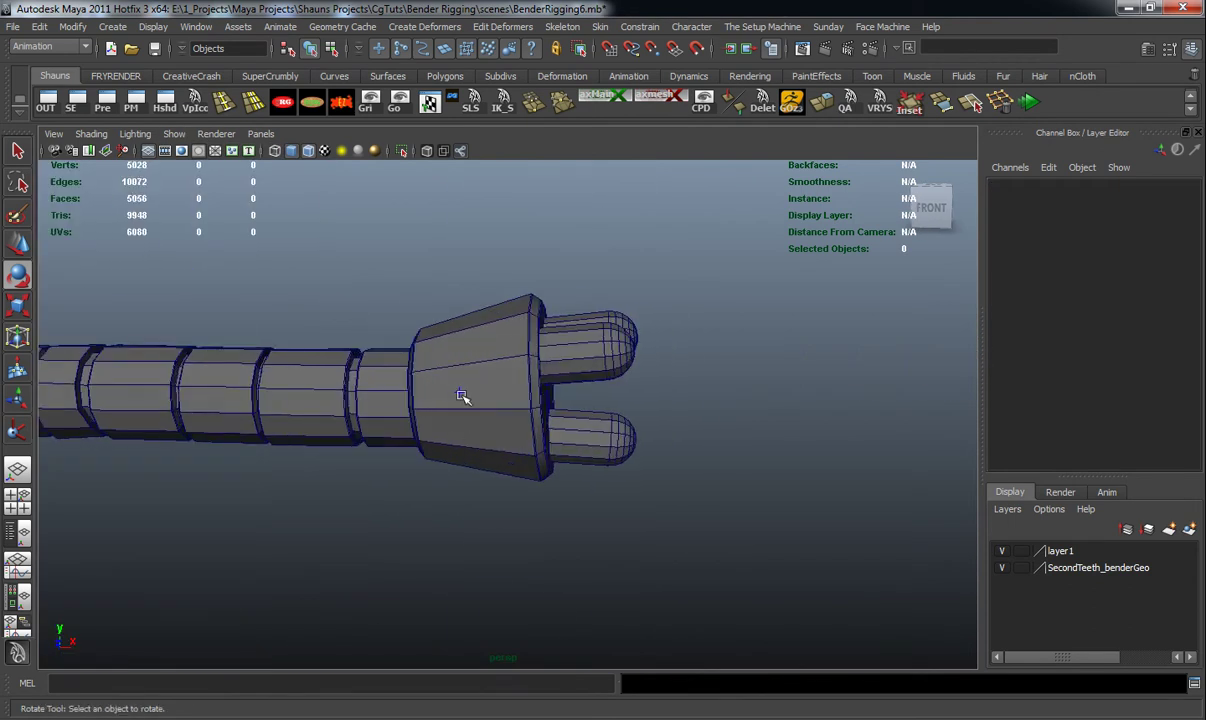
pyautogui.click(461, 395)
pyautogui.keyDown('alt'); pyautogui.moveTo(328, 457); pyautogui.dragTo(578, 455, button='middle'); pyautogui.keyUp('alt')
pyautogui.keyDown('alt'); pyautogui.moveTo(578, 455); pyautogui.dragTo(517, 455, button='right'); pyautogui.keyUp('alt')
pyautogui.keyDown('alt'); pyautogui.moveTo(300, 445); pyautogui.dragTo(560, 445, button='middle'); pyautogui.keyUp('alt')
pyautogui.keyDown('alt'); pyautogui.moveTo(300, 440); pyautogui.dragTo(401, 439, button='right'); pyautogui.keyUp('alt')
pyautogui.keyDown('alt'); pyautogui.moveTo(401, 439); pyautogui.dragTo(450, 446, button='middle'); pyautogui.keyUp('alt')
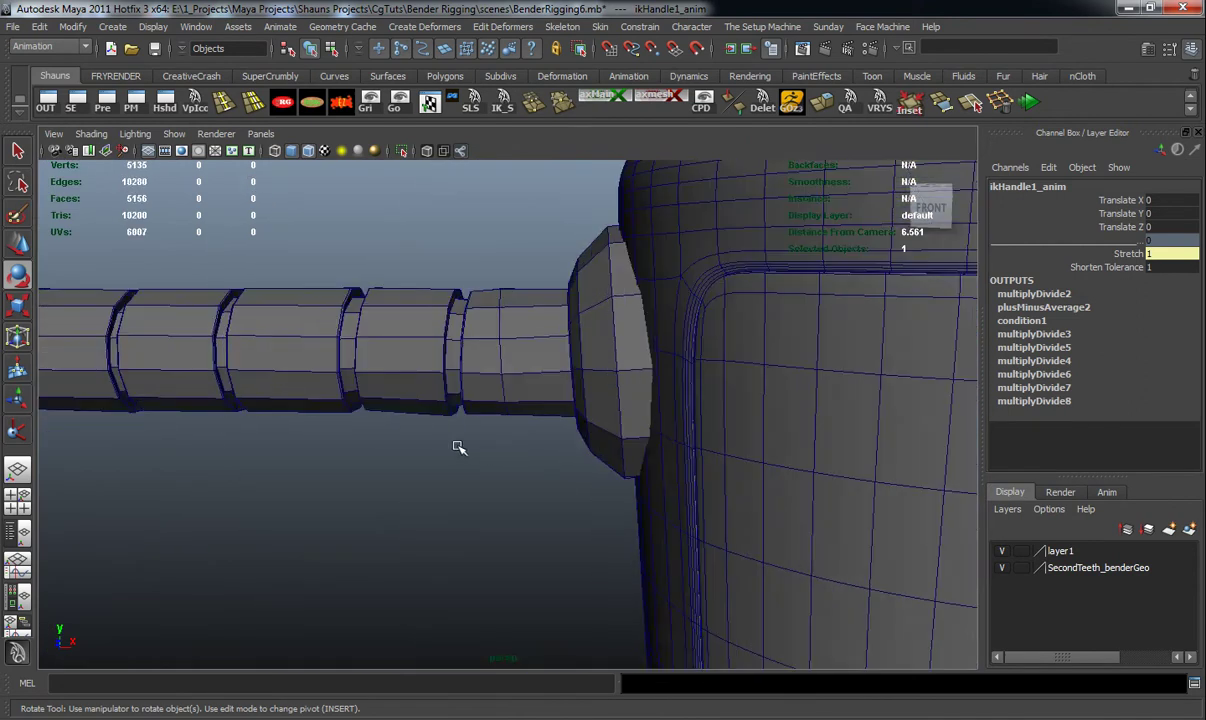
pyautogui.keyDown('alt'); pyautogui.moveTo(451, 448); pyautogui.dragTo(569, 449); pyautogui.keyUp('alt')
pyautogui.keyDown('shift'); pyautogui.click(516, 415); pyautogui.keyUp('shift')
# Step: Add the IK handle anim controls inside both feet to the selection
pyautogui.keyDown('alt'); pyautogui.moveTo(680, 500); pyautogui.dragTo(535, 508, button='right'); pyautogui.keyUp('alt')
pyautogui.keyDown('alt'); pyautogui.moveTo(560, 508); pyautogui.dragTo(468, 323, button='middle'); pyautogui.keyUp('alt')
pyautogui.keyDown('alt'); pyautogui.moveTo(495, 460); pyautogui.dragTo(530, 468, button='right'); pyautogui.keyUp('alt')
pyautogui.keyDown('alt'); pyautogui.moveTo(540, 470); pyautogui.dragTo(479, 371, button='middle'); pyautogui.keyUp('alt')
pyautogui.keyDown('alt'); pyautogui.moveTo(400, 410); pyautogui.dragTo(488, 420, button='right'); pyautogui.keyUp('alt')
pyautogui.keyDown('shift'); pyautogui.click(464, 383); pyautogui.keyUp('shift')
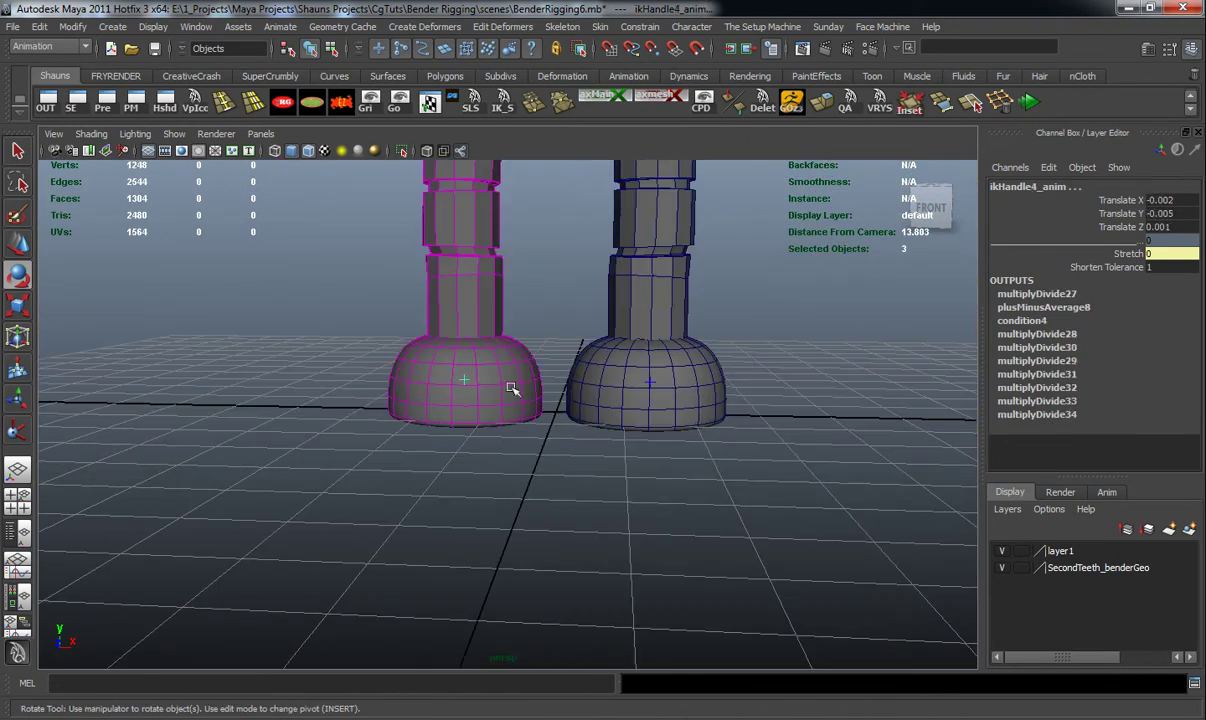
pyautogui.keyDown('shift'); pyautogui.click(643, 385); pyautogui.keyUp('shift')
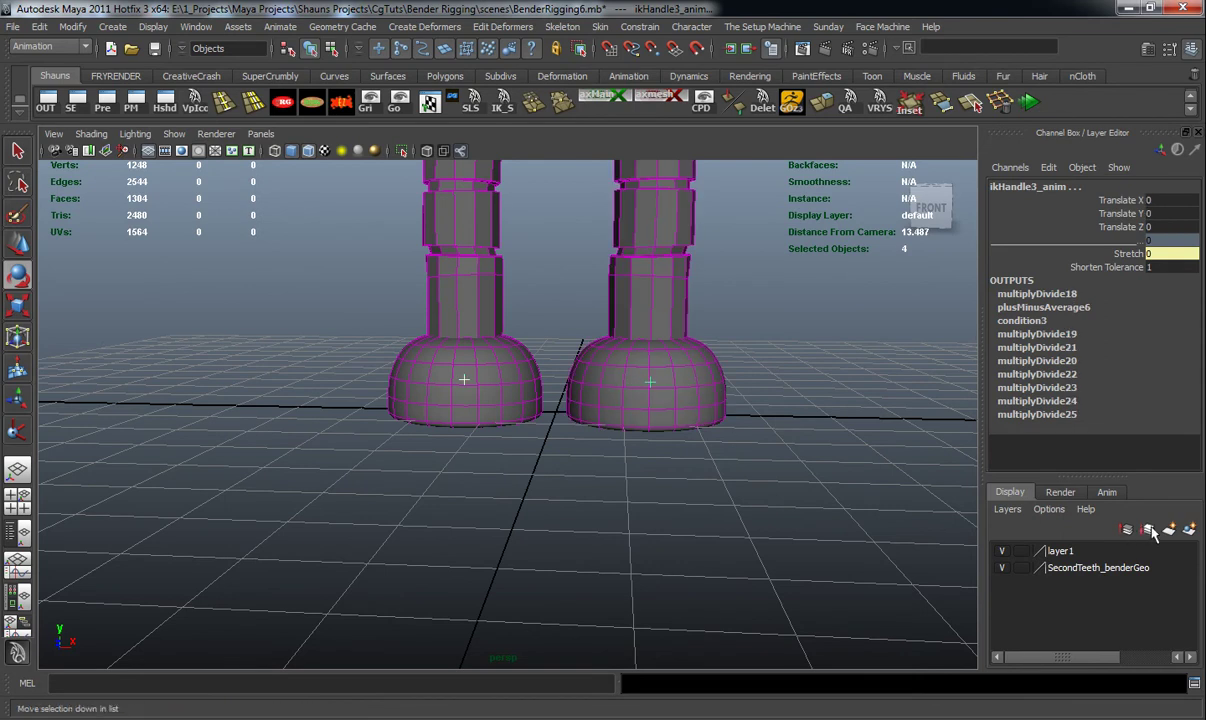
# Step: Put the selected IK handle controls into a new display layer, hide that layer and clear the selection
pyautogui.click(1189, 528)
pyautogui.click(1003, 551)
pyautogui.click(786, 503)
# Step: Select all of Bender's geometry, turn on smooth mesh preview at level 3 and convert the preview to polygons
pyautogui.keyDown('alt'); pyautogui.moveTo(740, 440); pyautogui.dragTo(512, 305, button='right'); pyautogui.keyUp('alt')
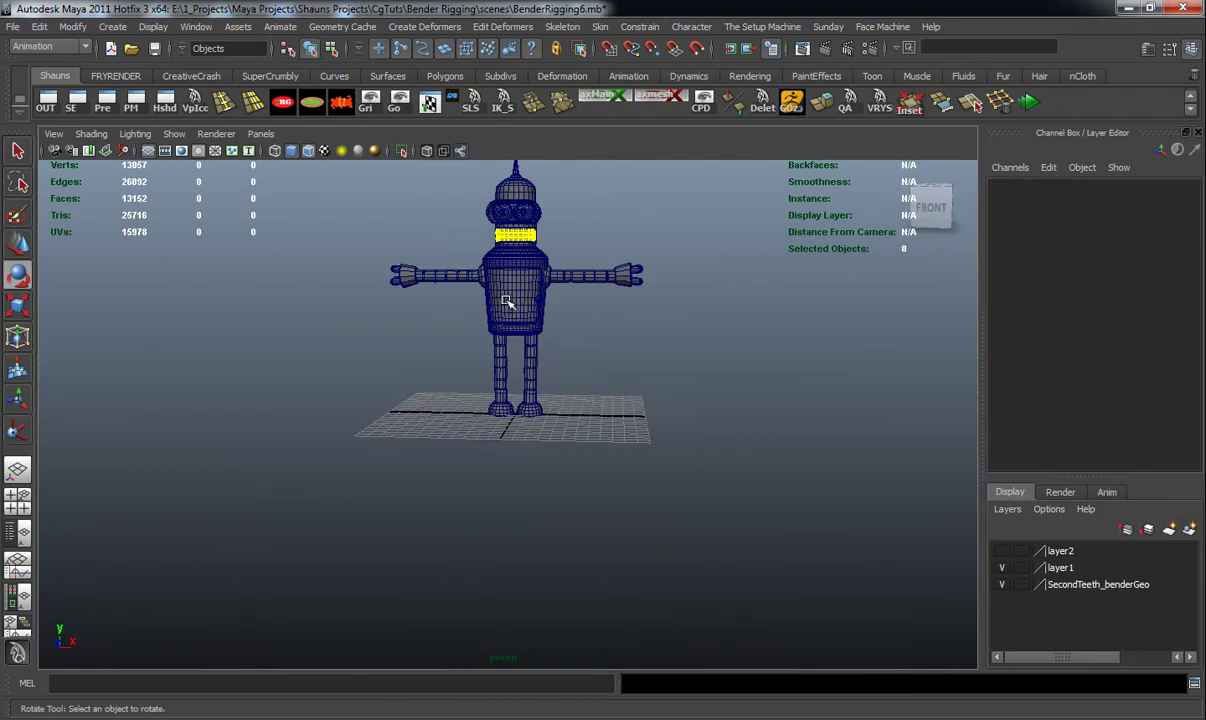
pyautogui.keyDown('alt'); pyautogui.moveTo(509, 301); pyautogui.dragTo(513, 386, button='middle'); pyautogui.keyUp('alt')
pyautogui.moveTo(520, 428); pyautogui.dragTo(850, 628)
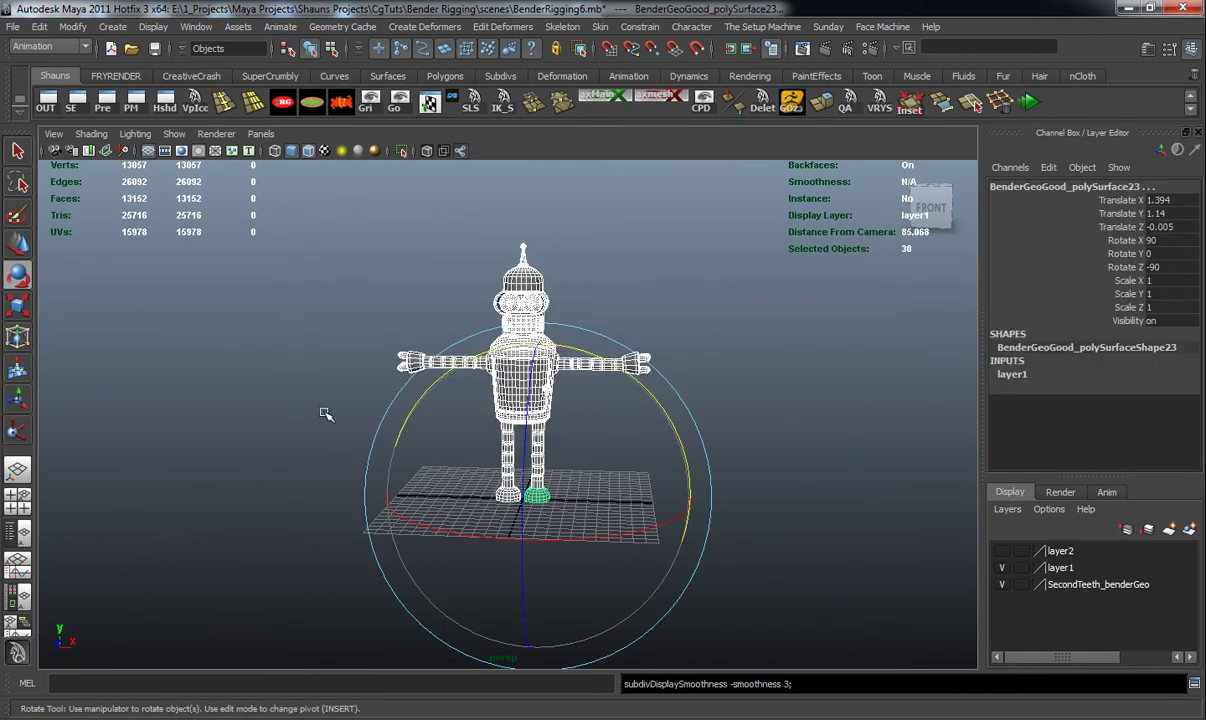
pyautogui.keyDown('alt'); pyautogui.moveTo(428, 379); pyautogui.dragTo(434, 410, button='middle'); pyautogui.keyUp('alt')
pyautogui.scroll(3, 434, 411)
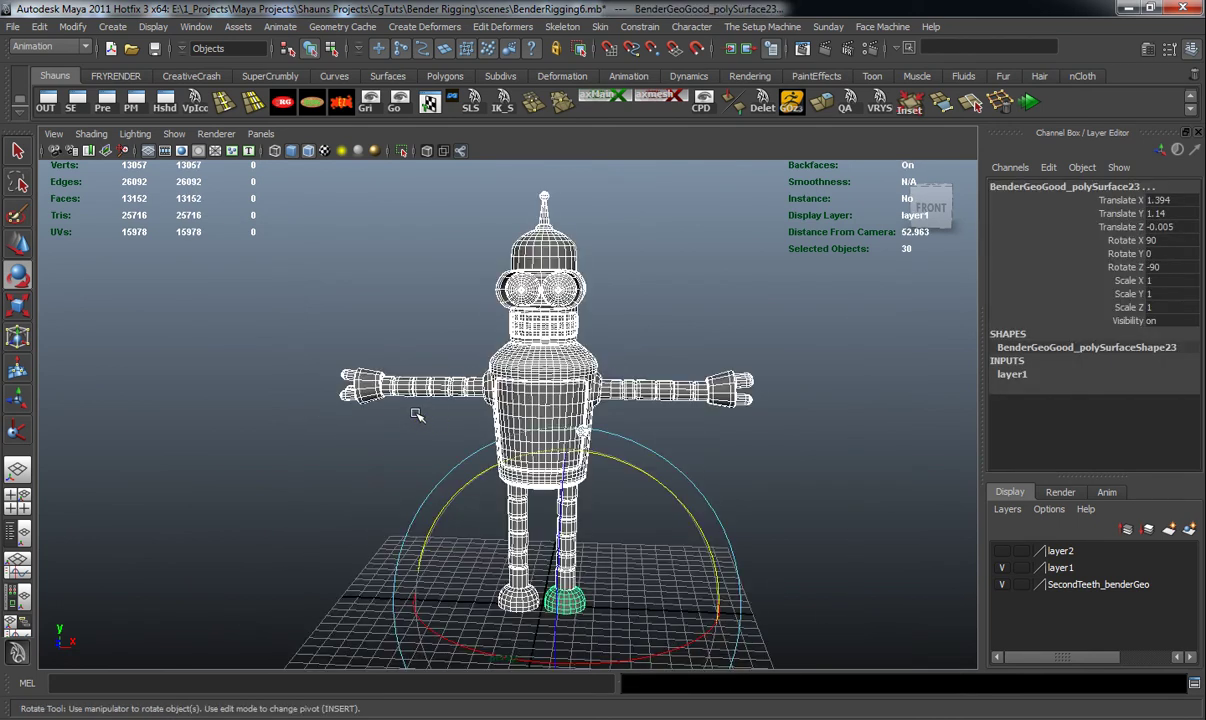
pyautogui.click(72, 26)
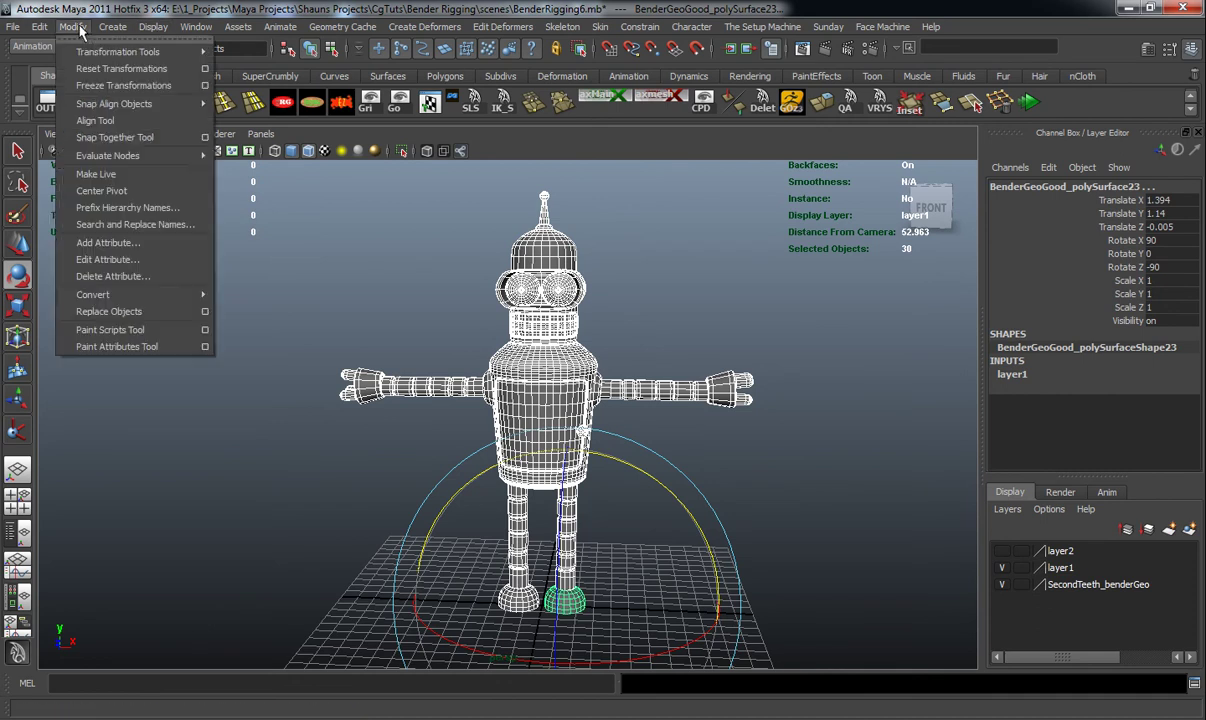
pyautogui.moveTo(117, 298)
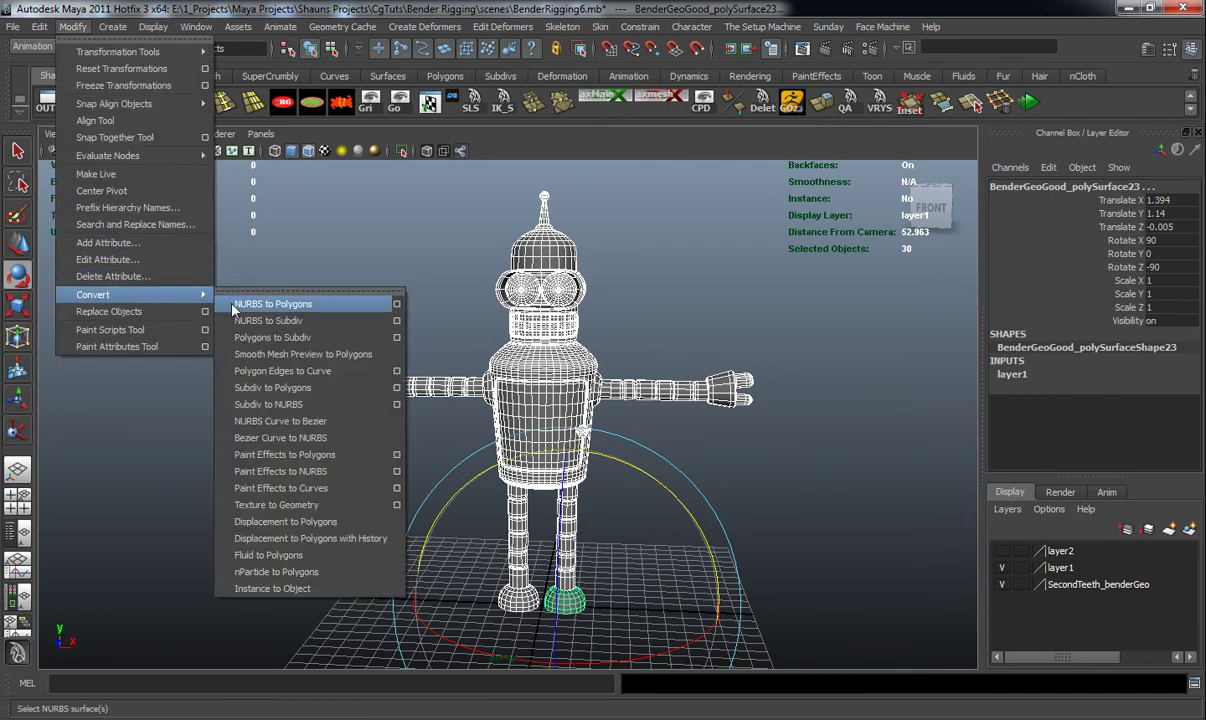
pyautogui.click(328, 356)
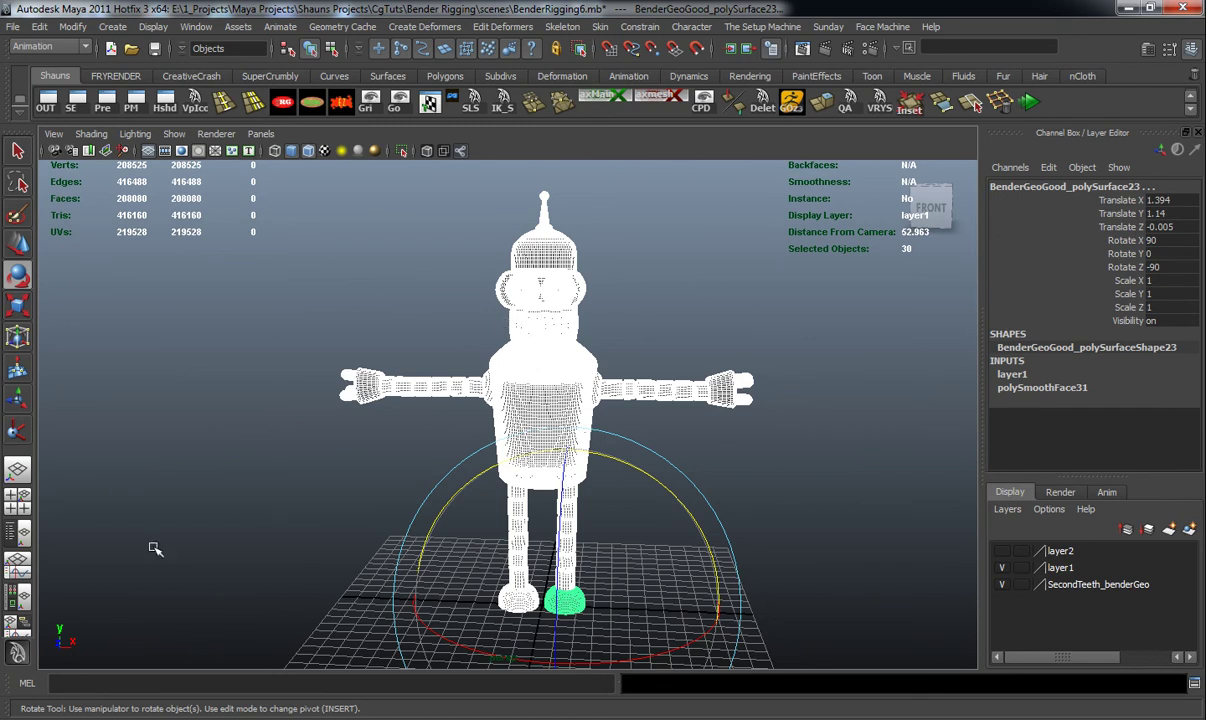
# Step: Turn the viewport display of NURBS curves back on and clear the selection
pyautogui.click(174, 133)
pyautogui.click(190, 213)
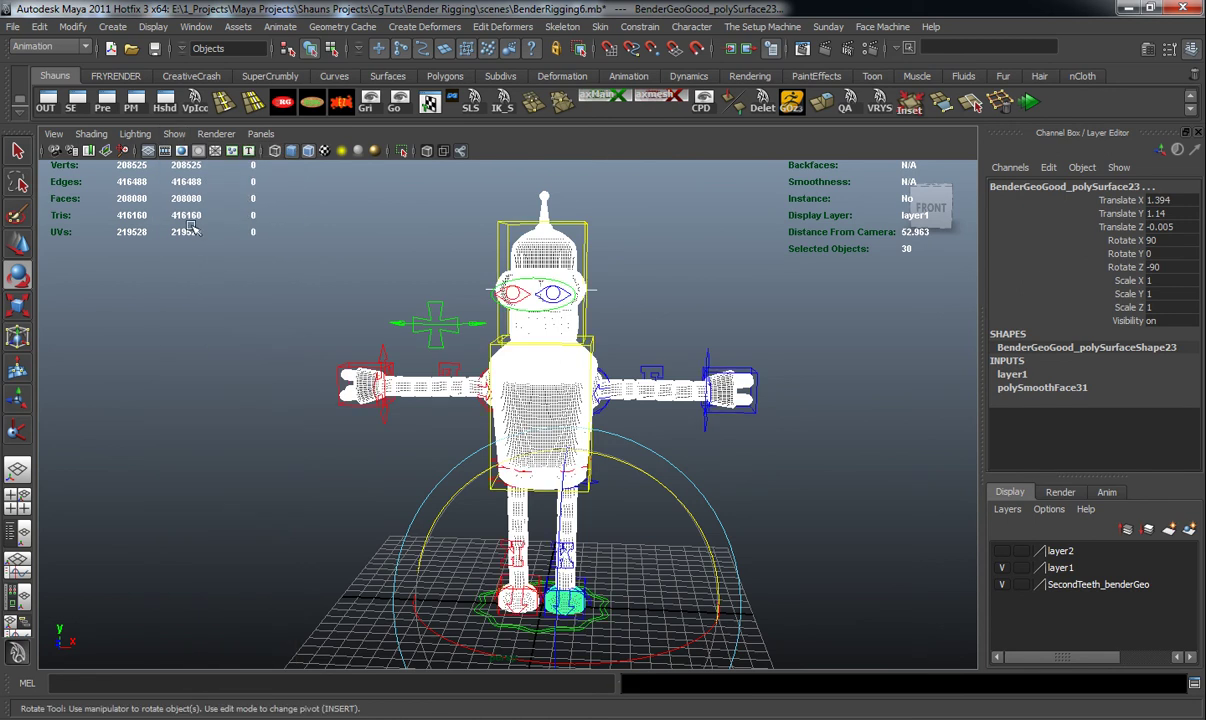
pyautogui.click(215, 327)
# Step: Select CC_BenderMasterGreyController to check its attributes on the smoothed rig, and clear the selection
pyautogui.keyDown('alt'); pyautogui.moveTo(417, 417); pyautogui.dragTo(473, 420); pyautogui.keyUp('alt')
pyautogui.keyDown('alt'); pyautogui.moveTo(473, 420); pyautogui.dragTo(449, 417, button='right'); pyautogui.keyUp('alt')
pyautogui.keyDown('alt'); pyautogui.moveTo(449, 417); pyautogui.dragTo(444, 418); pyautogui.keyUp('alt')
pyautogui.keyDown('alt'); pyautogui.moveTo(624, 573); pyautogui.dragTo(622, 558, button='middle'); pyautogui.keyUp('alt')
pyautogui.keyDown('alt'); pyautogui.moveTo(621, 558); pyautogui.dragTo(611, 579); pyautogui.keyUp('alt')
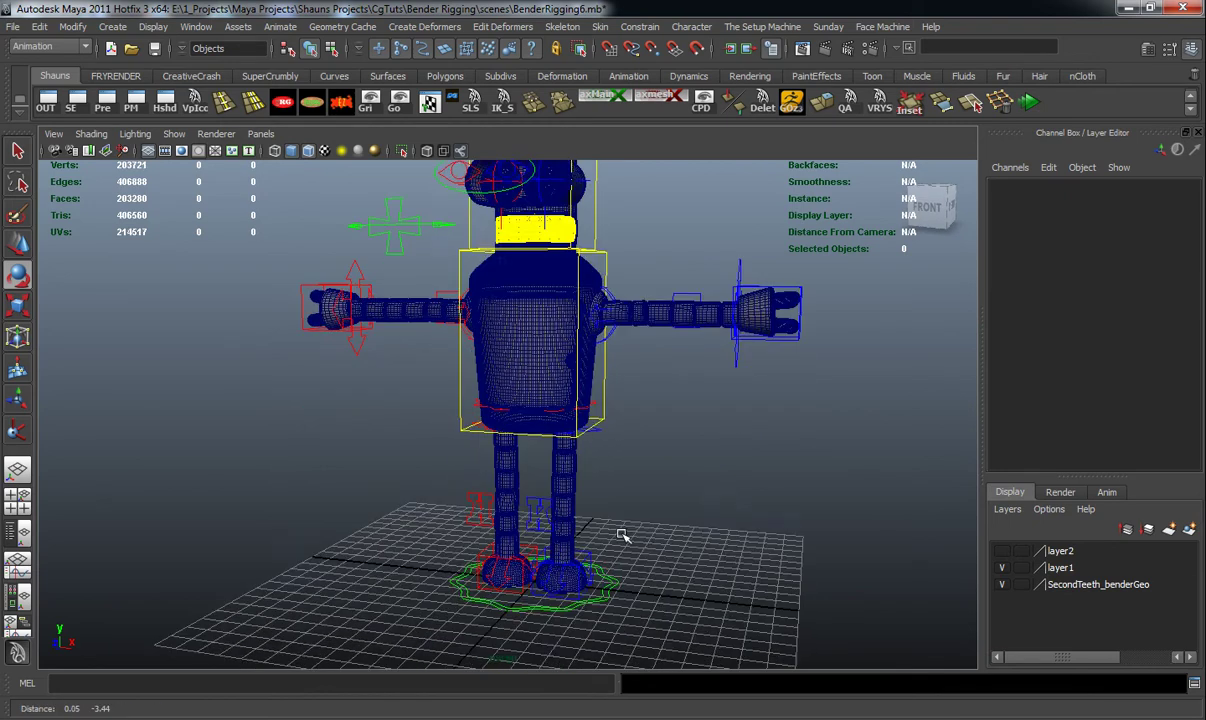
pyautogui.click(615, 585)
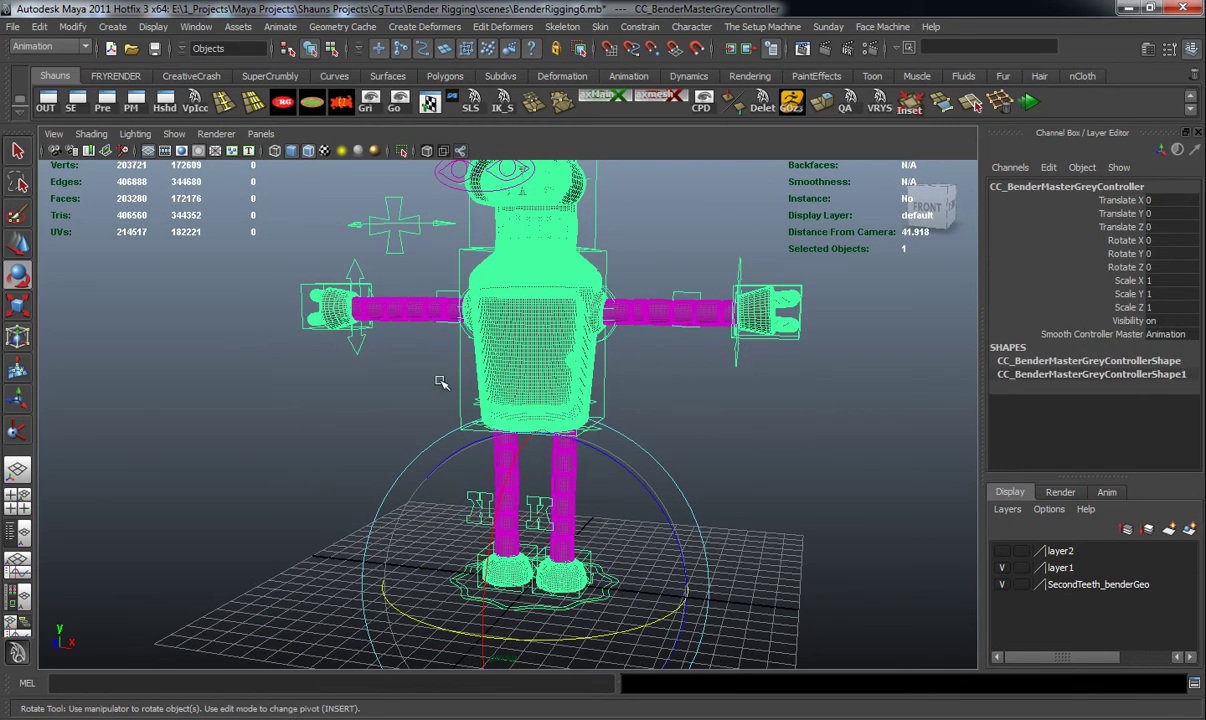
pyautogui.keyDown('alt'); pyautogui.moveTo(449, 399); pyautogui.dragTo(446, 447); pyautogui.keyUp('alt')
pyautogui.click(329, 474)
pyautogui.scroll(-3, 330, 475)
pyautogui.keyDown('alt'); pyautogui.moveTo(330, 475); pyautogui.dragTo(331, 449, button='middle'); pyautogui.keyUp('alt')
pyautogui.keyDown('alt'); pyautogui.moveTo(331, 449); pyautogui.dragTo(338, 449); pyautogui.keyUp('alt')
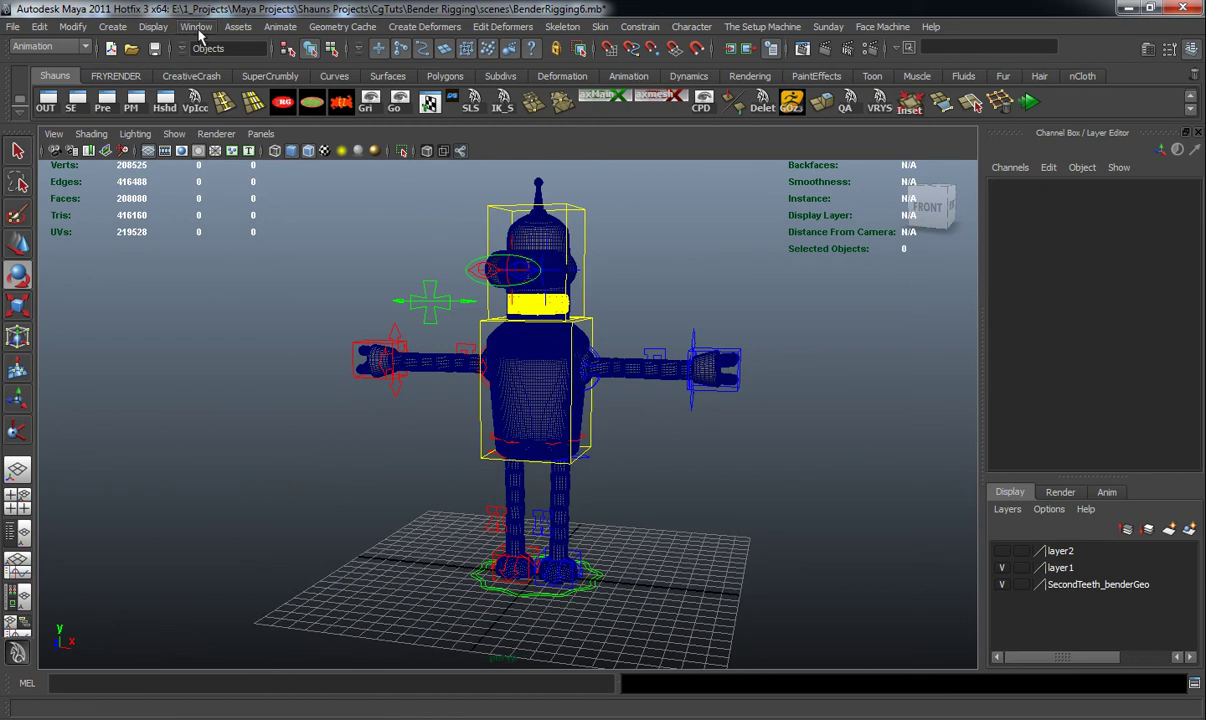
# Step: Open the abConnectAtt attribute connection script from the SuperCrumbly set of scripts
pyautogui.click(946, 46)
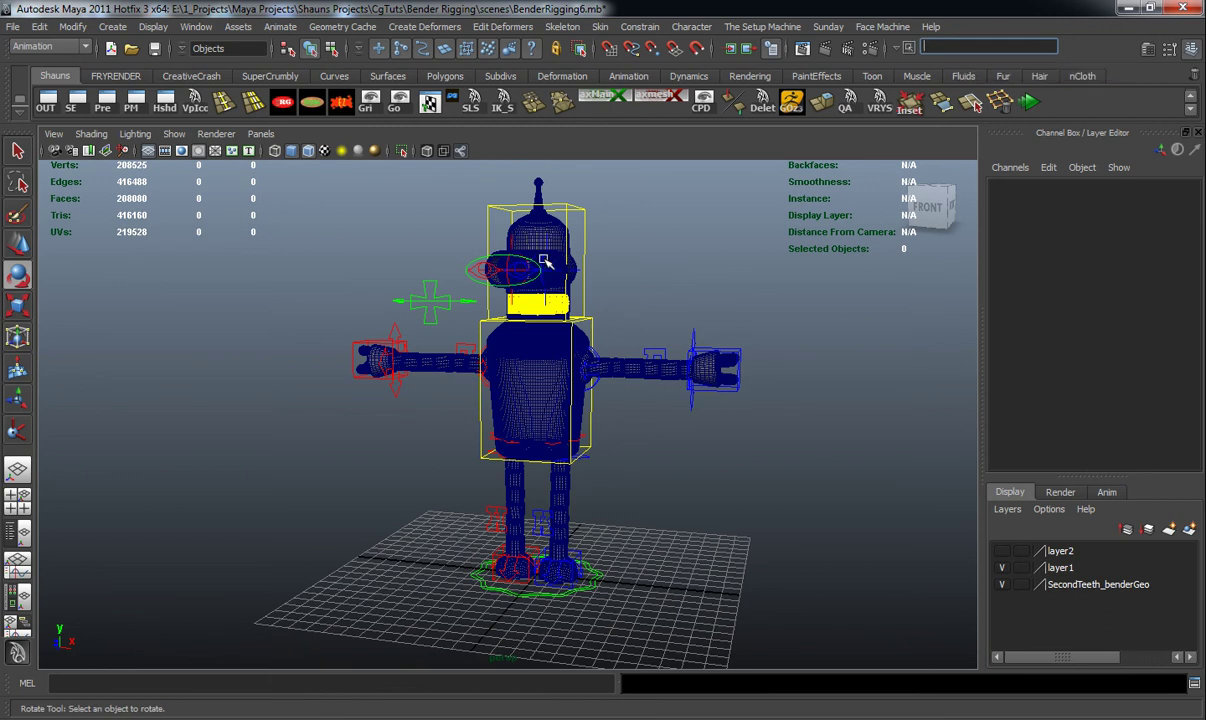
pyautogui.keyDown('alt'); pyautogui.moveTo(548, 262); pyautogui.dragTo(455, 400); pyautogui.keyUp('alt')
pyautogui.keyDown('alt'); pyautogui.moveTo(487, 397); pyautogui.dragTo(478, 385, button='middle'); pyautogui.keyUp('alt')
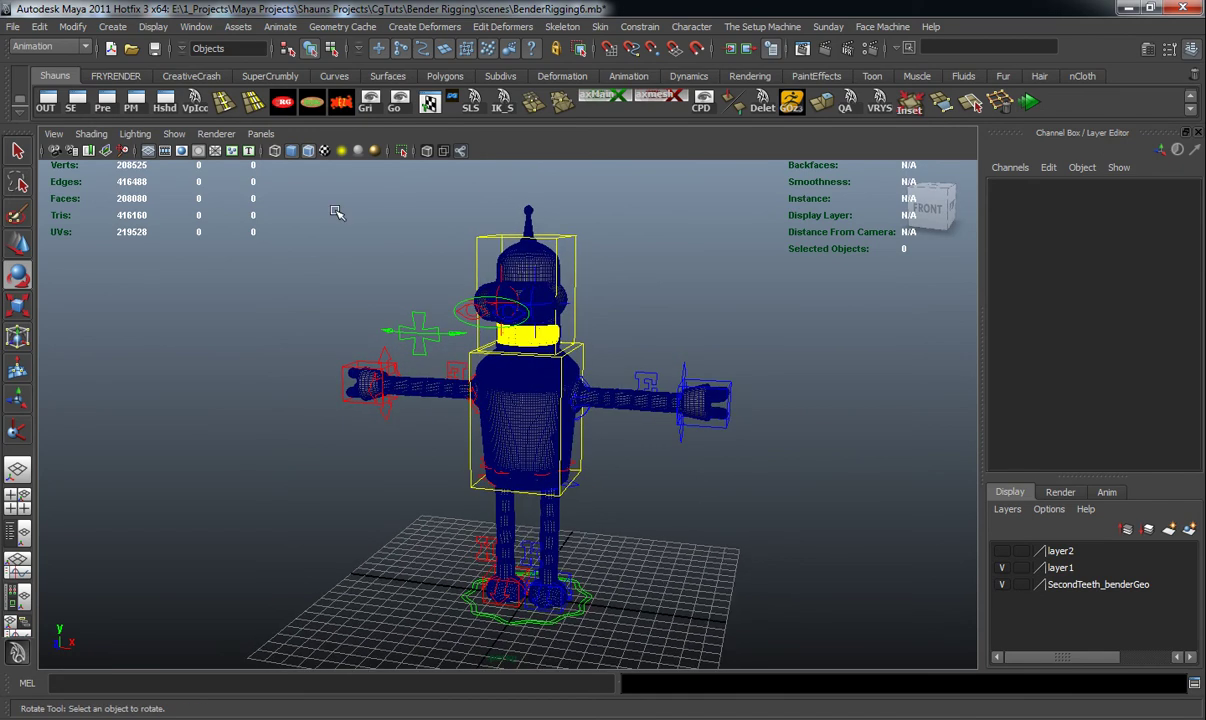
pyautogui.click(245, 77)
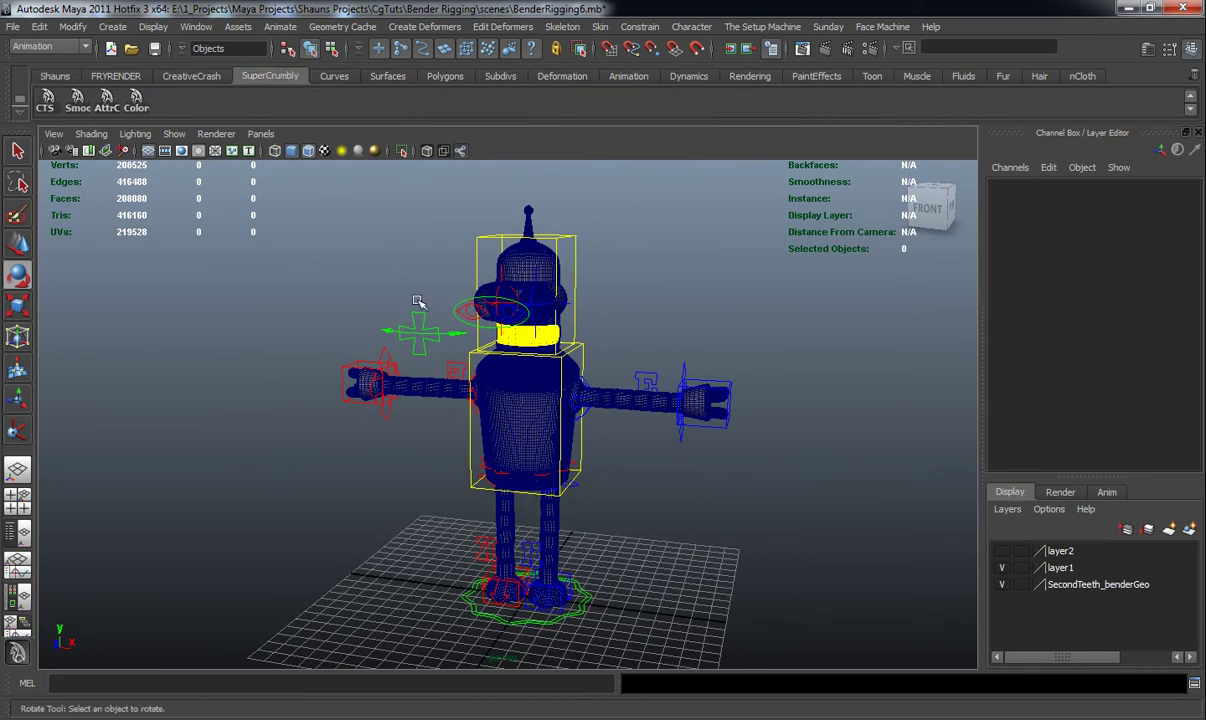
pyautogui.click(107, 103)
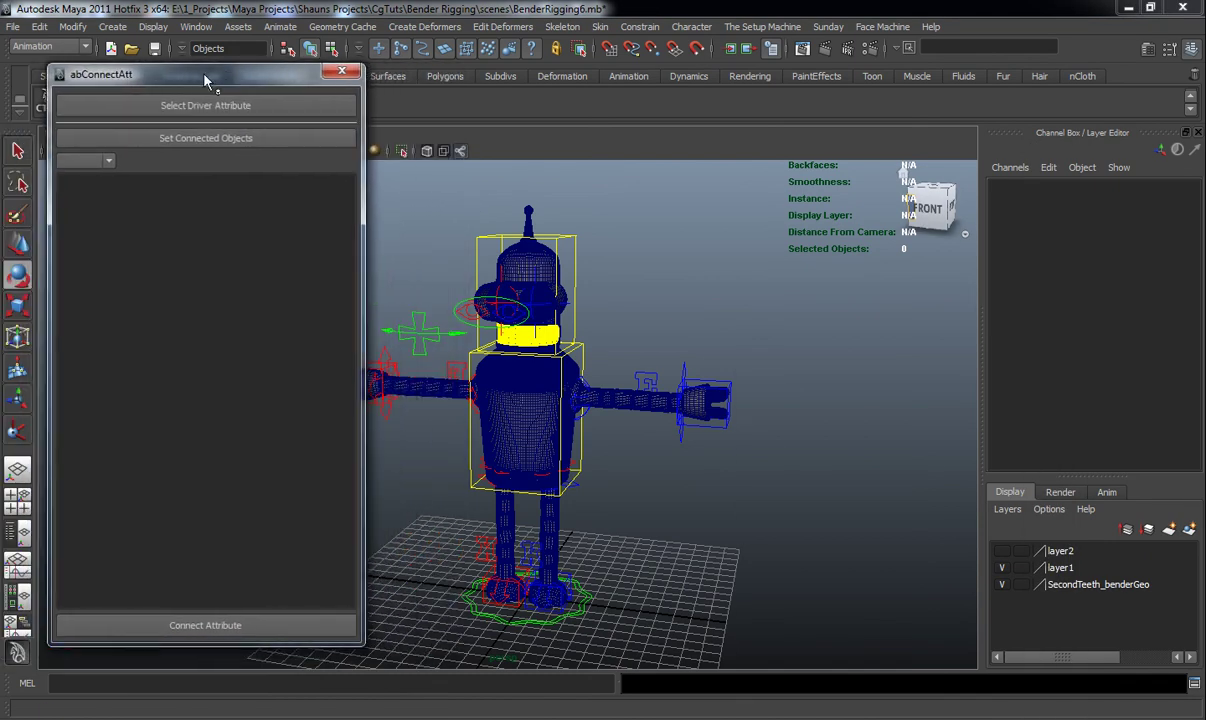
# Step: Set the Smooth Controller Master attribute of CC_BenderMasterGreyController as the driver attribute
pyautogui.keyDown('alt'); pyautogui.moveTo(517, 298); pyautogui.dragTo(558, 325, button='middle'); pyautogui.keyUp('alt')
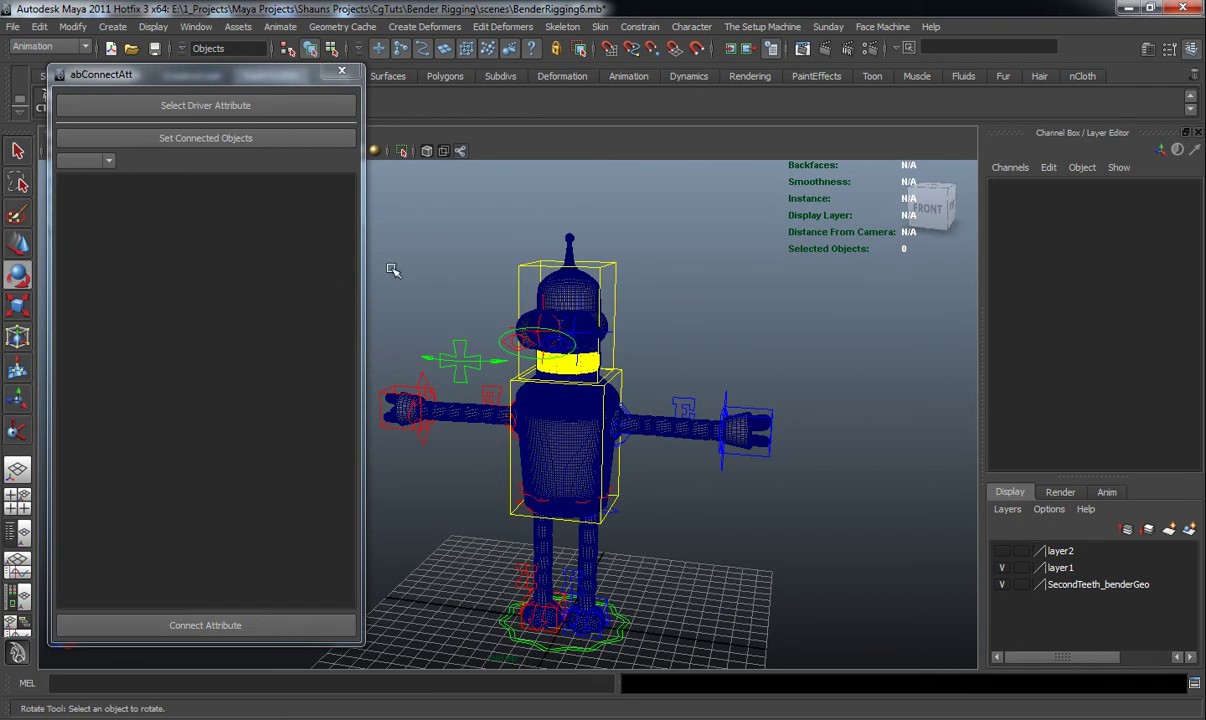
pyautogui.keyDown('alt'); pyautogui.moveTo(486, 321); pyautogui.dragTo(516, 355); pyautogui.keyUp('alt')
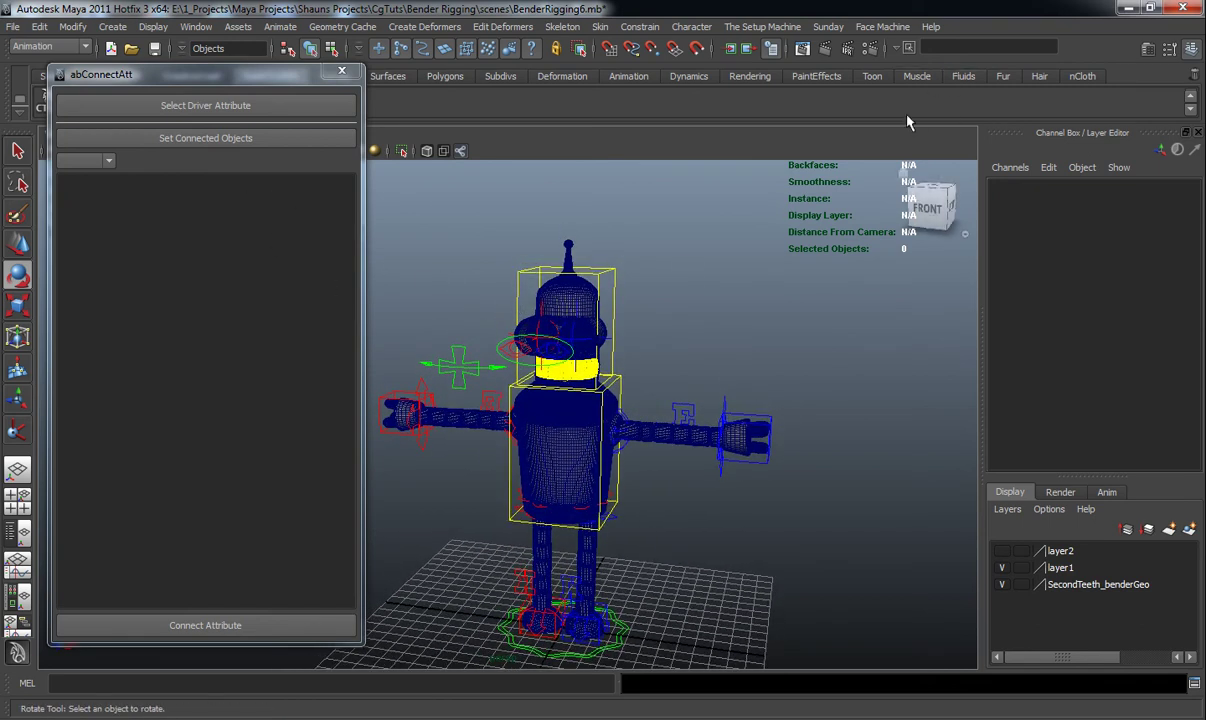
pyautogui.keyDown('alt'); pyautogui.moveTo(600, 600); pyautogui.dragTo(637, 530, button='middle'); pyautogui.keyUp('alt')
pyautogui.click(596, 522)
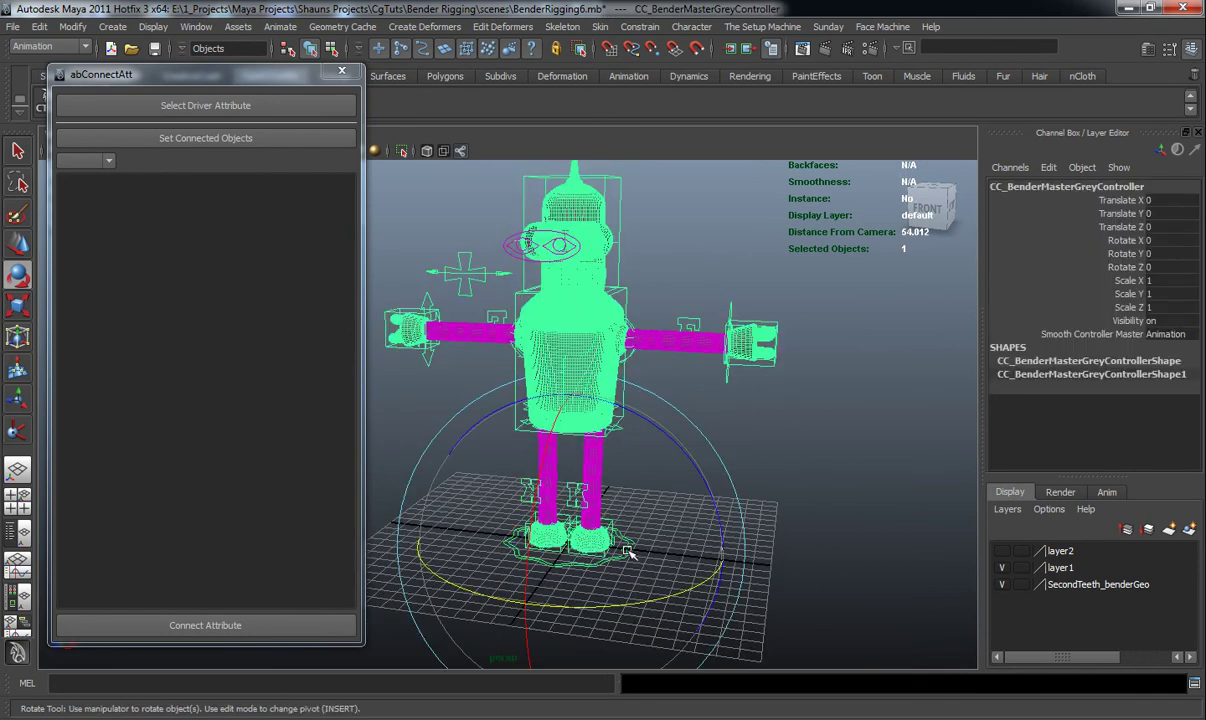
pyautogui.click(1077, 336)
pyautogui.click(185, 107)
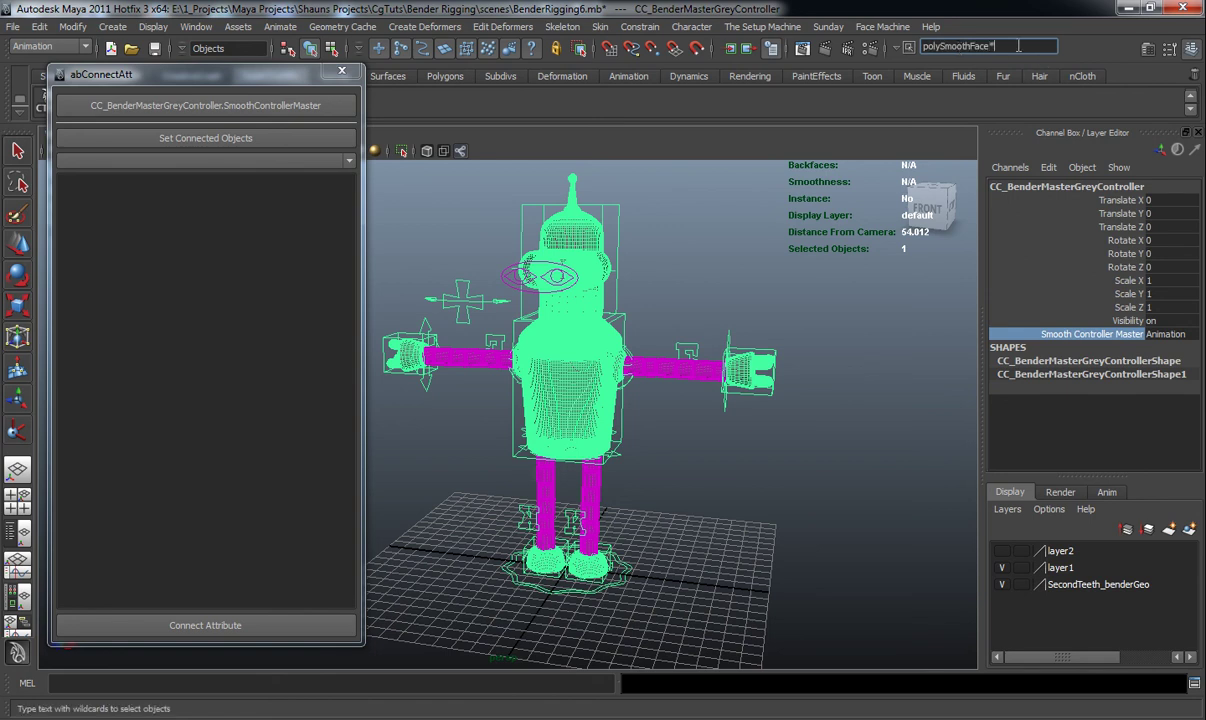
# Step: Load all nodes matching polySmoothFace* as the connected objects and choose their polySmoothFace divisions attribute
pyautogui.press('Return')
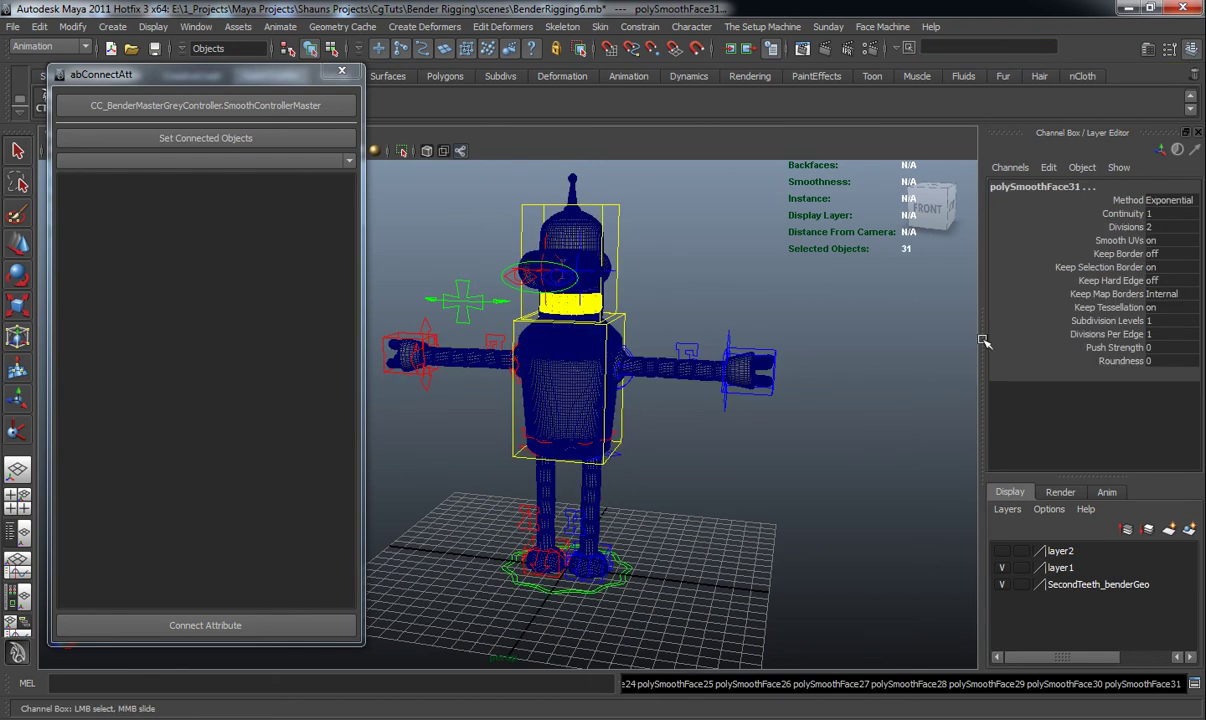
pyautogui.click(223, 140)
pyautogui.click(110, 160)
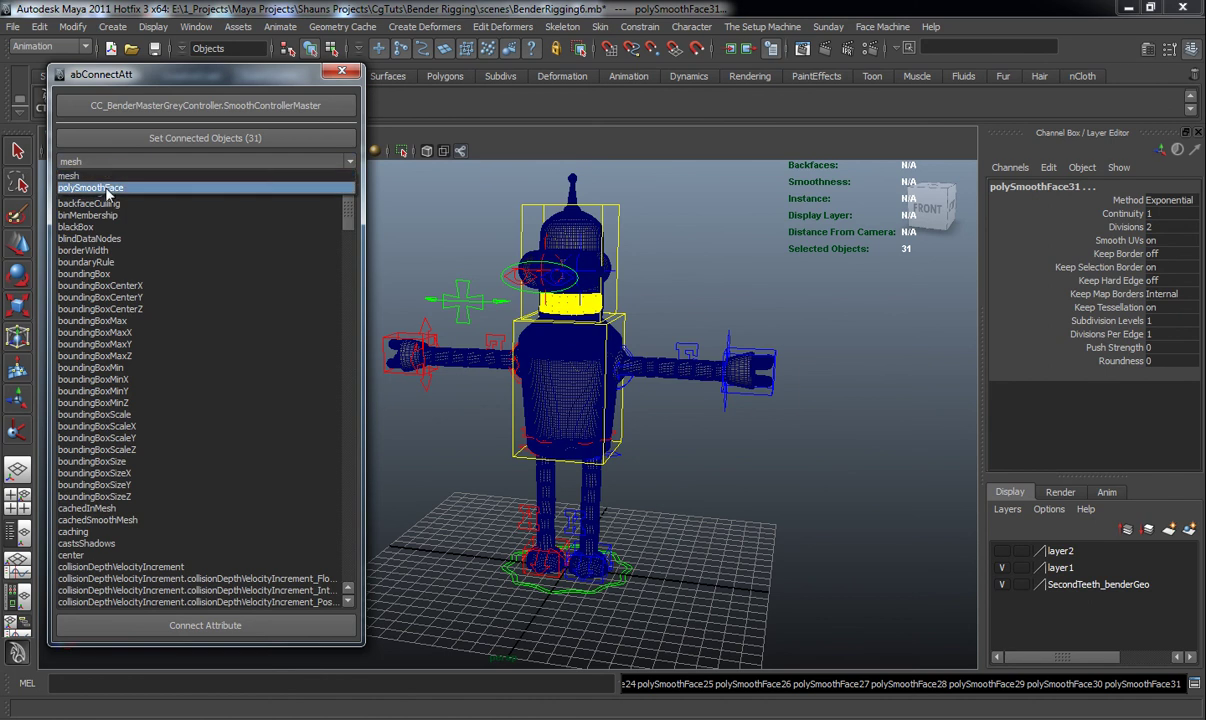
pyautogui.click(107, 190)
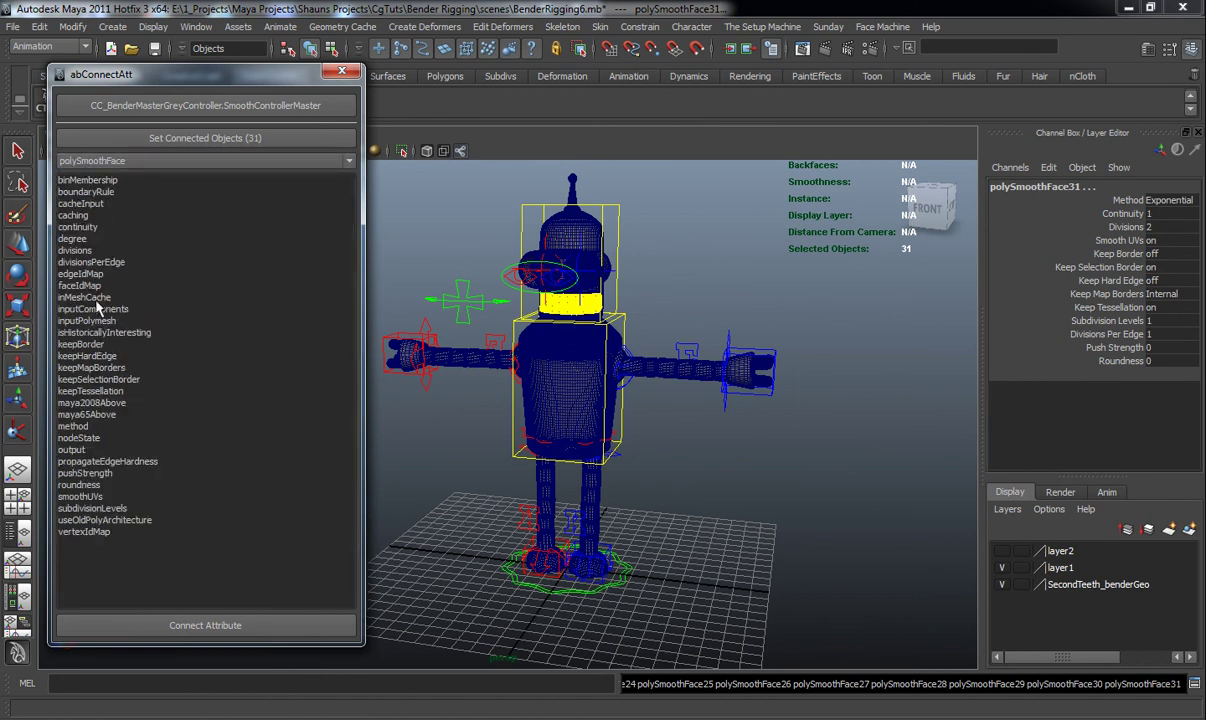
pyautogui.click(85, 251)
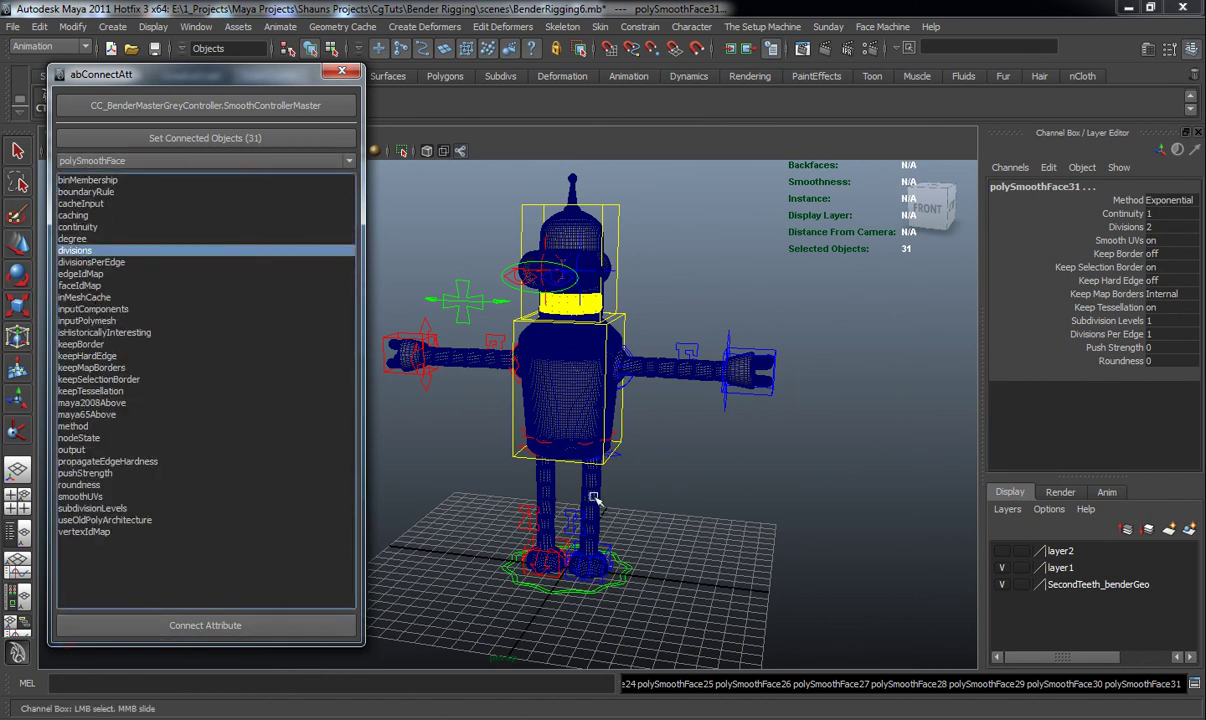
# Step: Connect the smooth nodes' divisions to the driver attribute, clear the selection and close the connection script
pyautogui.keyDown('alt'); pyautogui.moveTo(596, 417); pyautogui.dragTo(650, 453, button='right'); pyautogui.keyUp('alt')
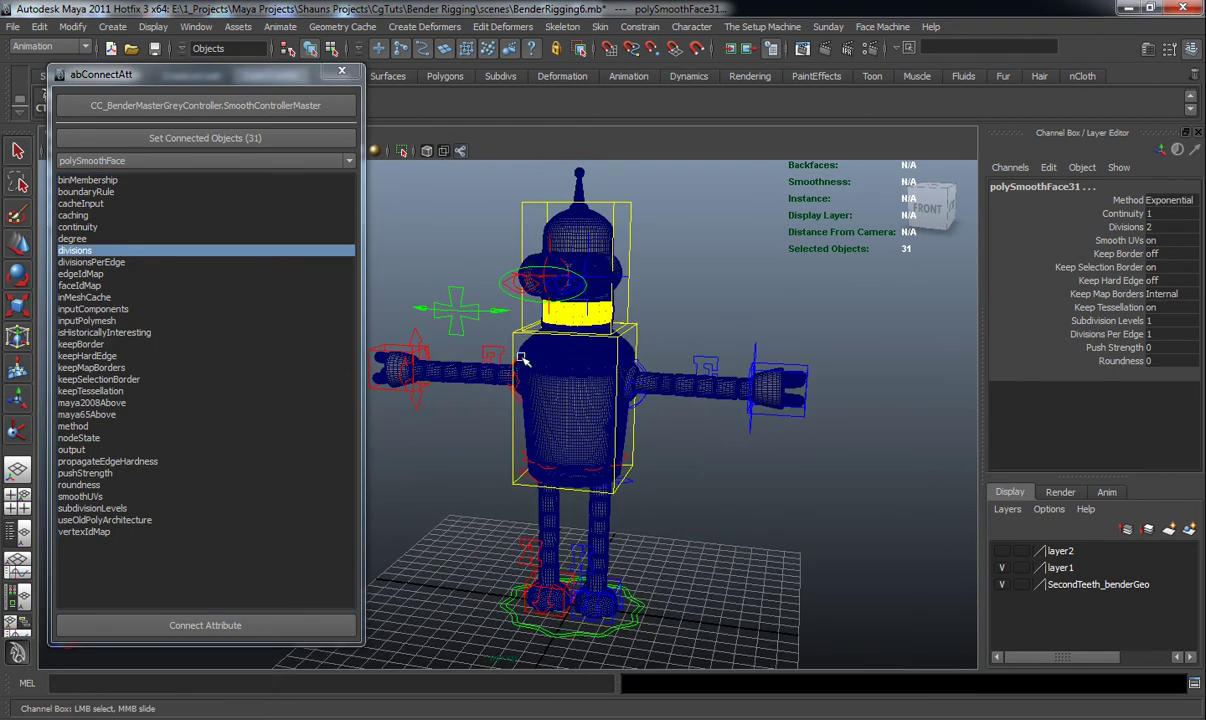
pyautogui.click(287, 624)
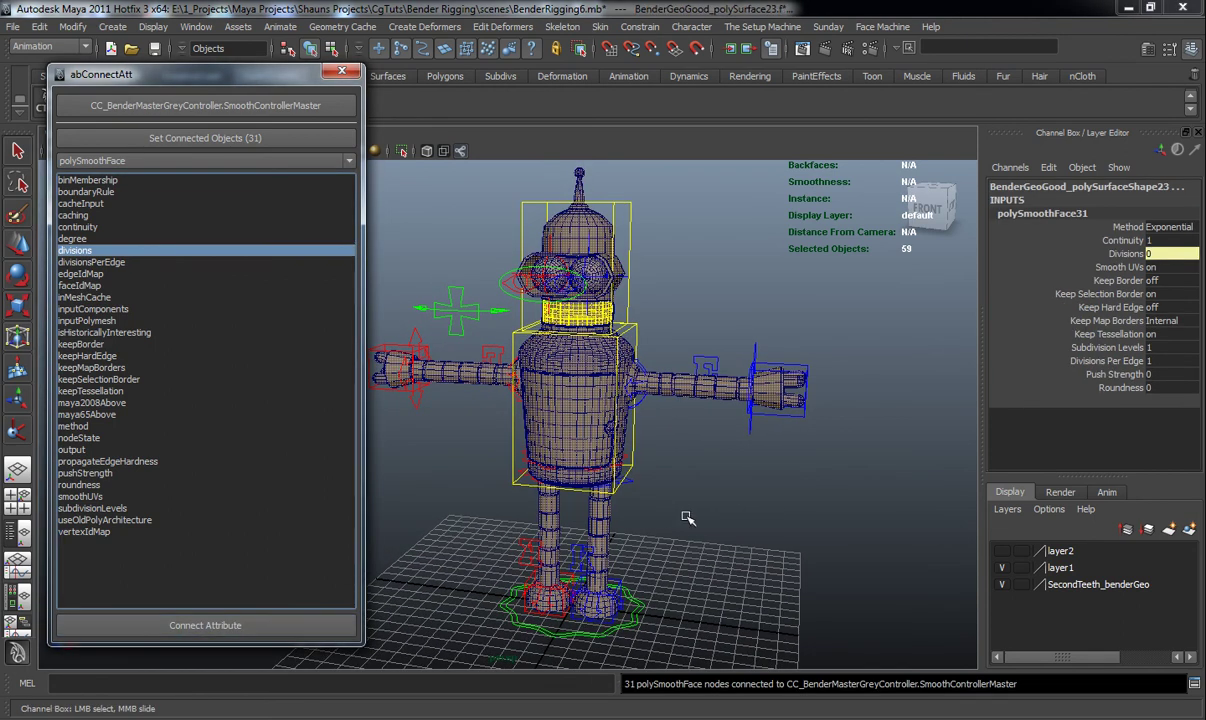
pyautogui.click(645, 463)
pyautogui.keyDown('alt'); pyautogui.moveTo(598, 412); pyautogui.dragTo(307, 353); pyautogui.keyUp('alt')
pyautogui.click(343, 73)
pyautogui.keyDown('alt'); pyautogui.moveTo(502, 377); pyautogui.dragTo(530, 440); pyautogui.keyUp('alt')
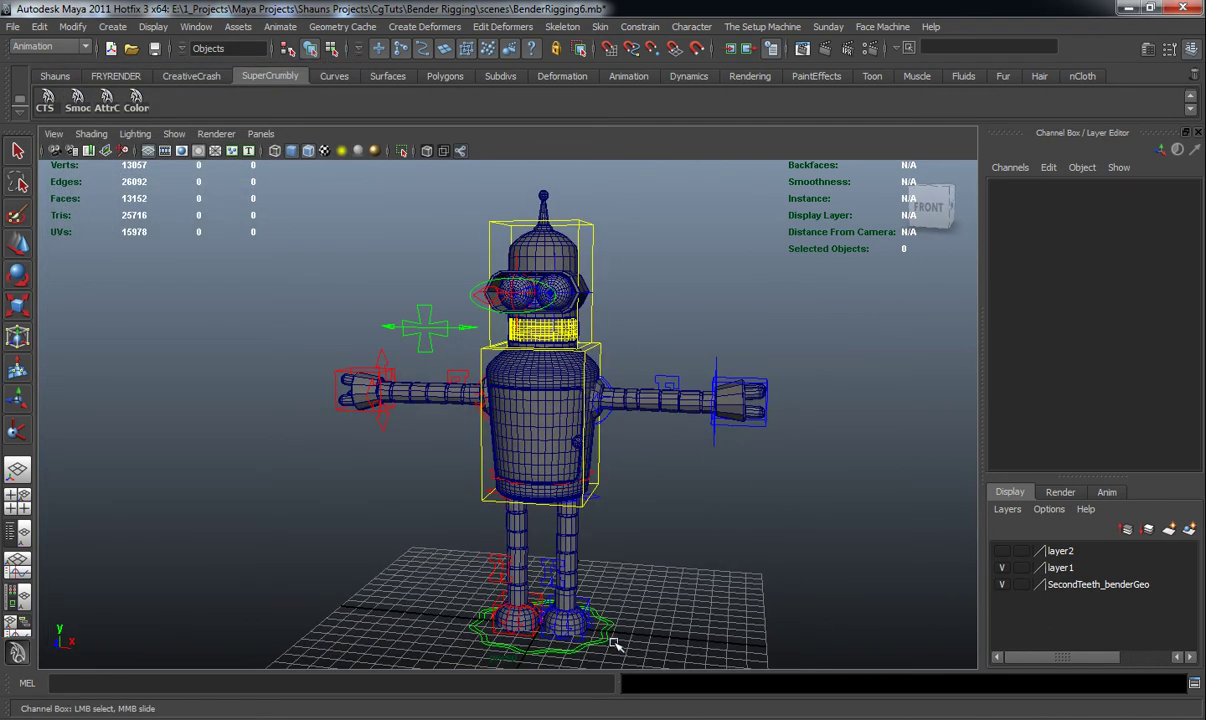
# Step: Test Smooth Controller Master on CC_BenderMasterGreyController by switching it to Rendering and to BiteMyShineySmoothAssMode
pyautogui.click(606, 643)
pyautogui.click(1082, 330)
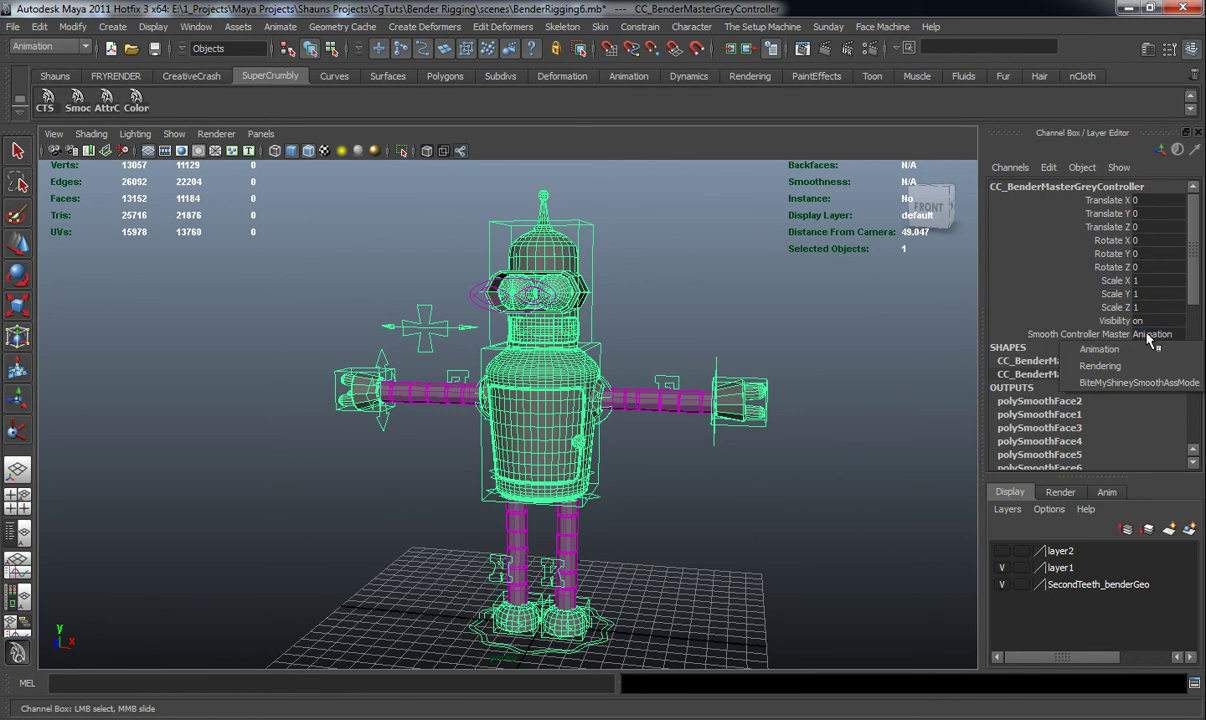
pyautogui.click(1101, 366)
pyautogui.click(1163, 336)
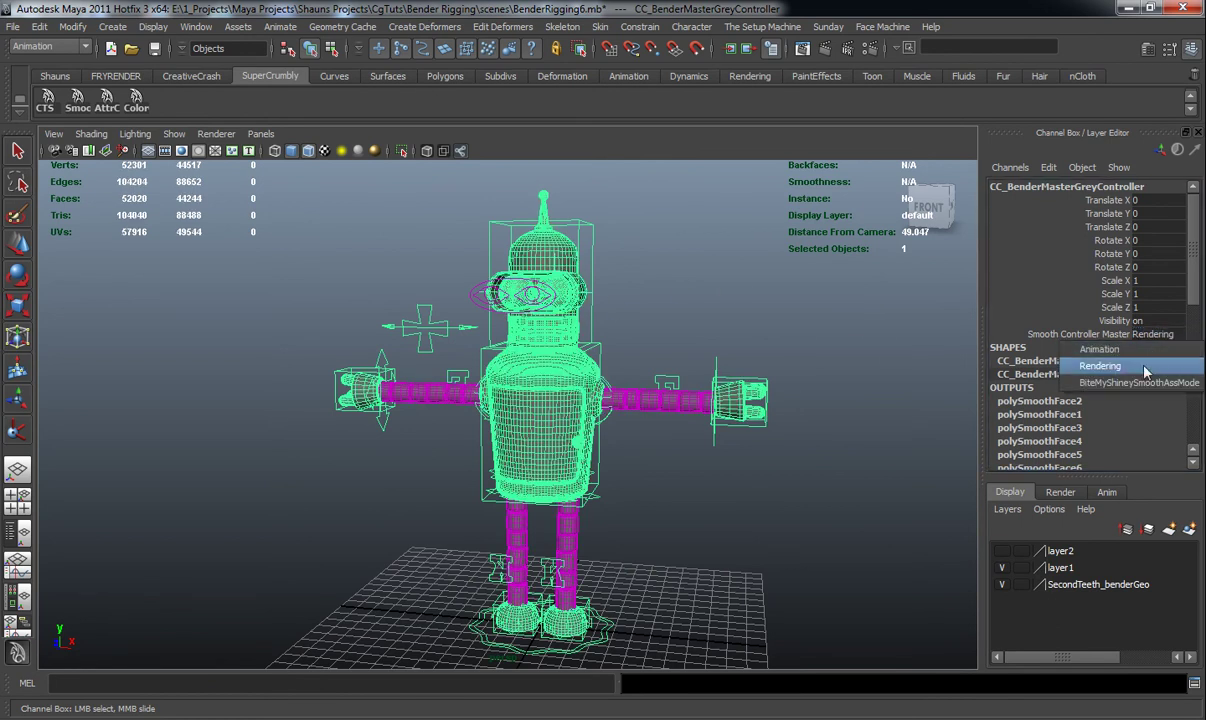
pyautogui.click(1132, 381)
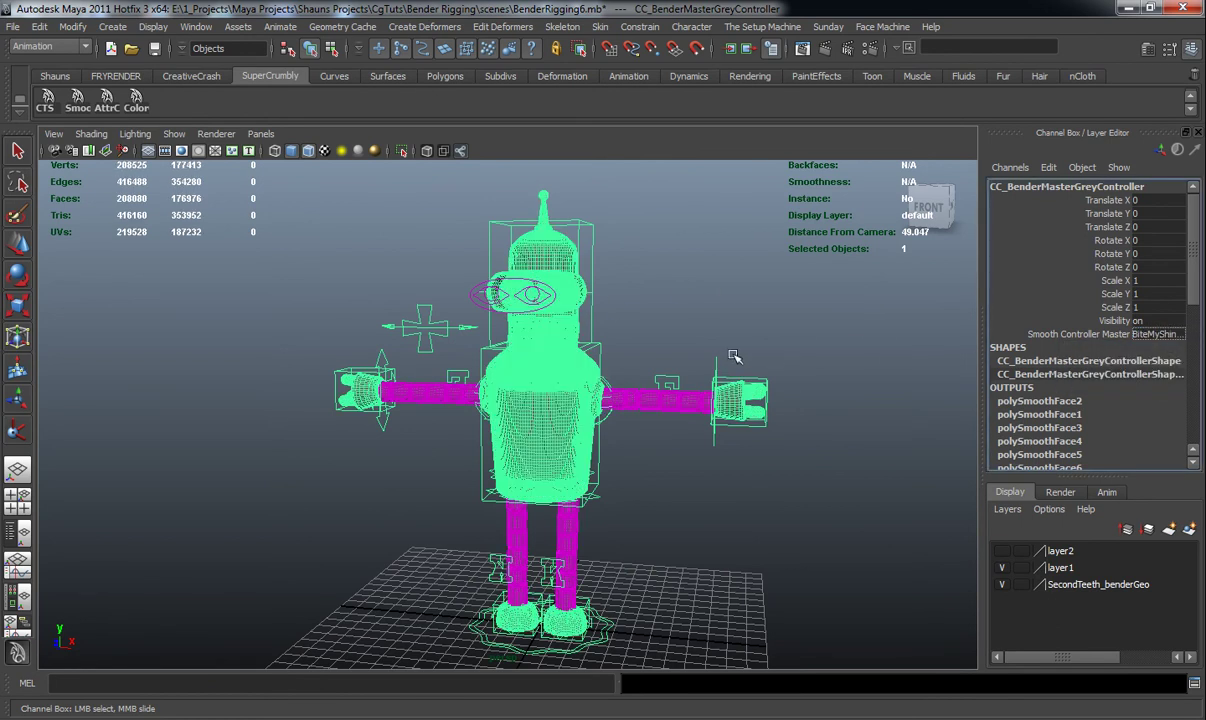
# Step: Clear the selection and examine the smoothed Bender geometry from several angles and distances
pyautogui.click(700, 326)
pyautogui.keyDown('alt'); pyautogui.moveTo(692, 350); pyautogui.dragTo(610, 388); pyautogui.keyUp('alt')
pyautogui.keyDown('alt'); pyautogui.moveTo(565, 378); pyautogui.dragTo(602, 396, button='right'); pyautogui.keyUp('alt')
pyautogui.keyDown('alt'); pyautogui.moveTo(600, 396); pyautogui.dragTo(497, 428); pyautogui.keyUp('alt')
pyautogui.scroll(-6, 466, 423)
pyautogui.scroll(4, 562, 422)
pyautogui.keyDown('alt'); pyautogui.moveTo(497, 428); pyautogui.dragTo(482, 400, button='middle'); pyautogui.keyUp('alt')
pyautogui.keyDown('alt'); pyautogui.moveTo(482, 400); pyautogui.dragTo(520, 373); pyautogui.keyUp('alt')
pyautogui.scroll(-4, 369, 424)
pyautogui.keyDown('alt'); pyautogui.moveTo(470, 409); pyautogui.dragTo(362, 408); pyautogui.keyUp('alt')
pyautogui.scroll(2, 468, 376)
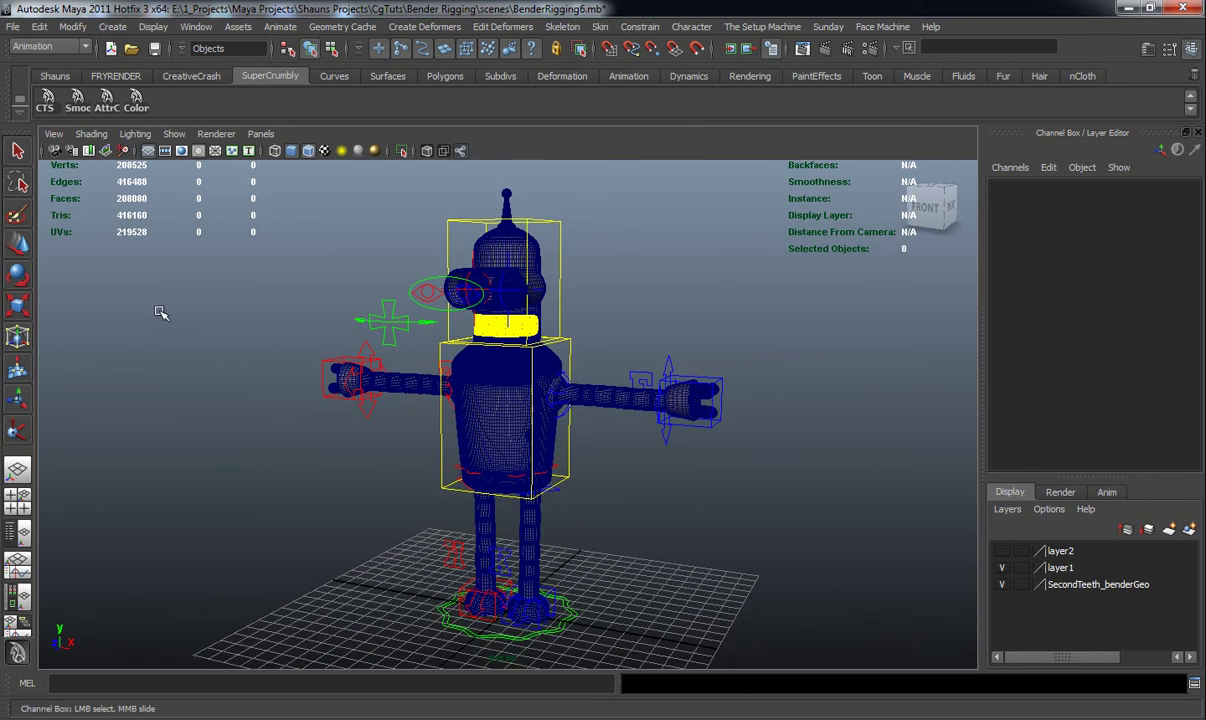
pyautogui.keyDown('alt'); pyautogui.moveTo(556, 381); pyautogui.dragTo(600, 378); pyautogui.keyUp('alt')
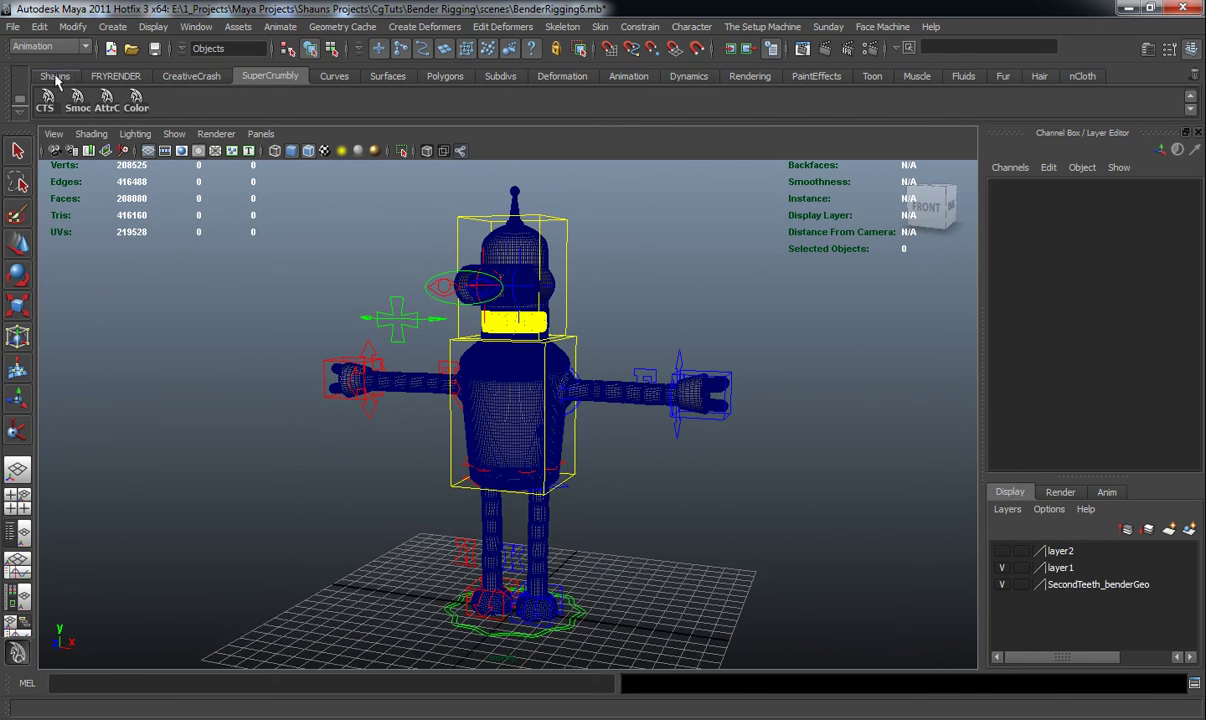
# Step: Set Smooth Controller Master on CC_BenderMasterGreyController to Animation and clear the selection
pyautogui.click(55, 76)
pyautogui.keyDown('alt'); pyautogui.moveTo(566, 452); pyautogui.dragTo(488, 460); pyautogui.keyUp('alt')
pyautogui.click(571, 607)
pyautogui.click(1150, 334)
pyautogui.click(1142, 346)
pyautogui.click(625, 318)
pyautogui.keyDown('alt'); pyautogui.moveTo(625, 318); pyautogui.dragTo(524, 312); pyautogui.keyUp('alt')
# Step: Move CC_L_Arm down beside the body to test the arm, and undo the move
pyautogui.keyDown('alt'); pyautogui.moveTo(493, 270); pyautogui.dragTo(648, 433); pyautogui.keyUp('alt')
pyautogui.click(749, 383)
pyautogui.press('w')
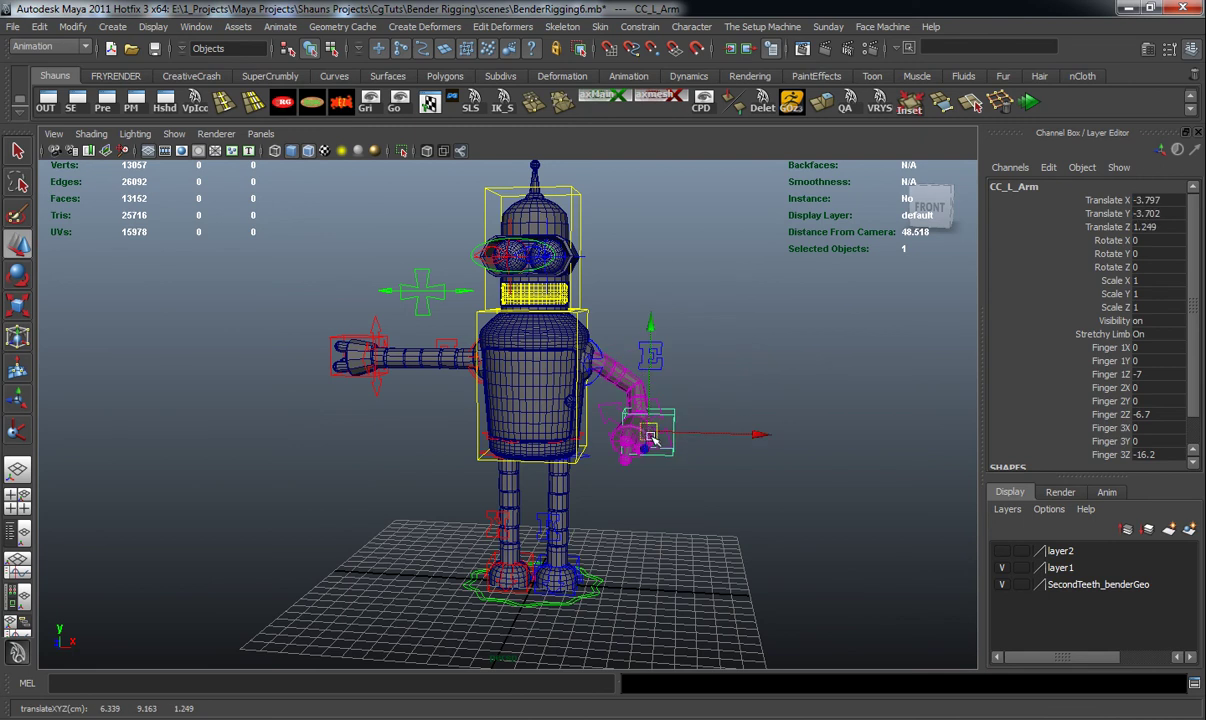
pyautogui.hotkey('ctrl', 'z')
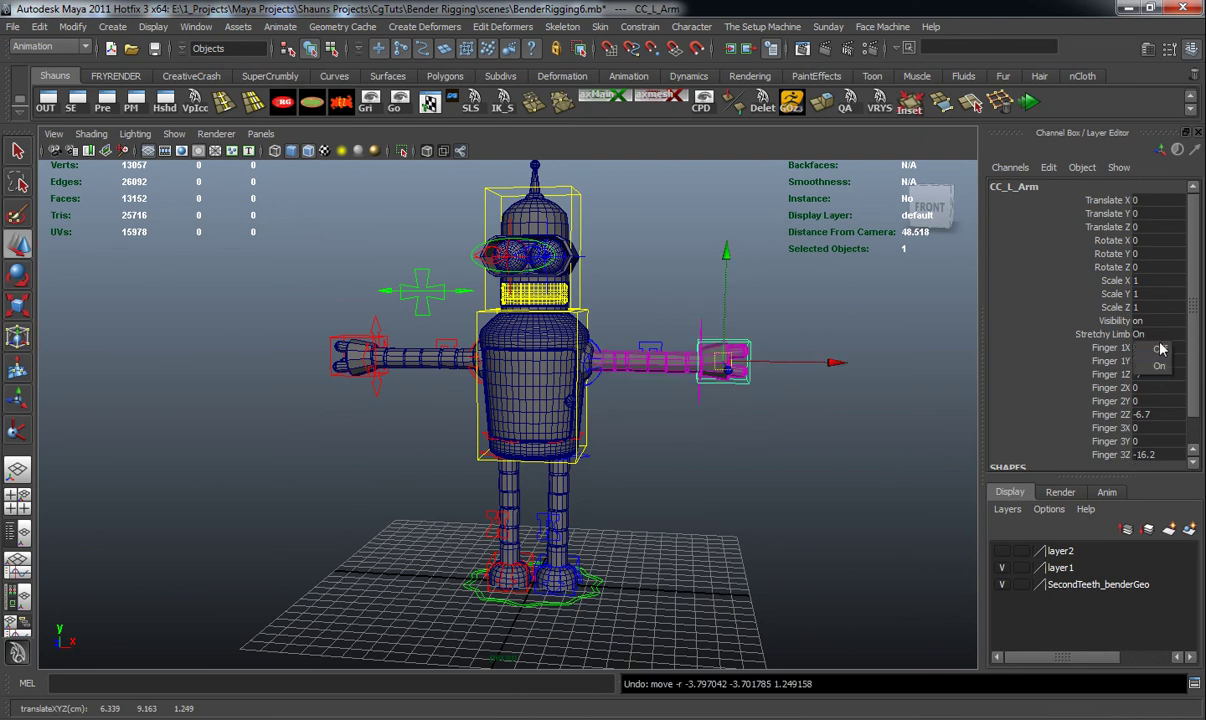
# Step: Set Stretchy Limb to Off on the left and right arm controls
pyautogui.click(808, 431)
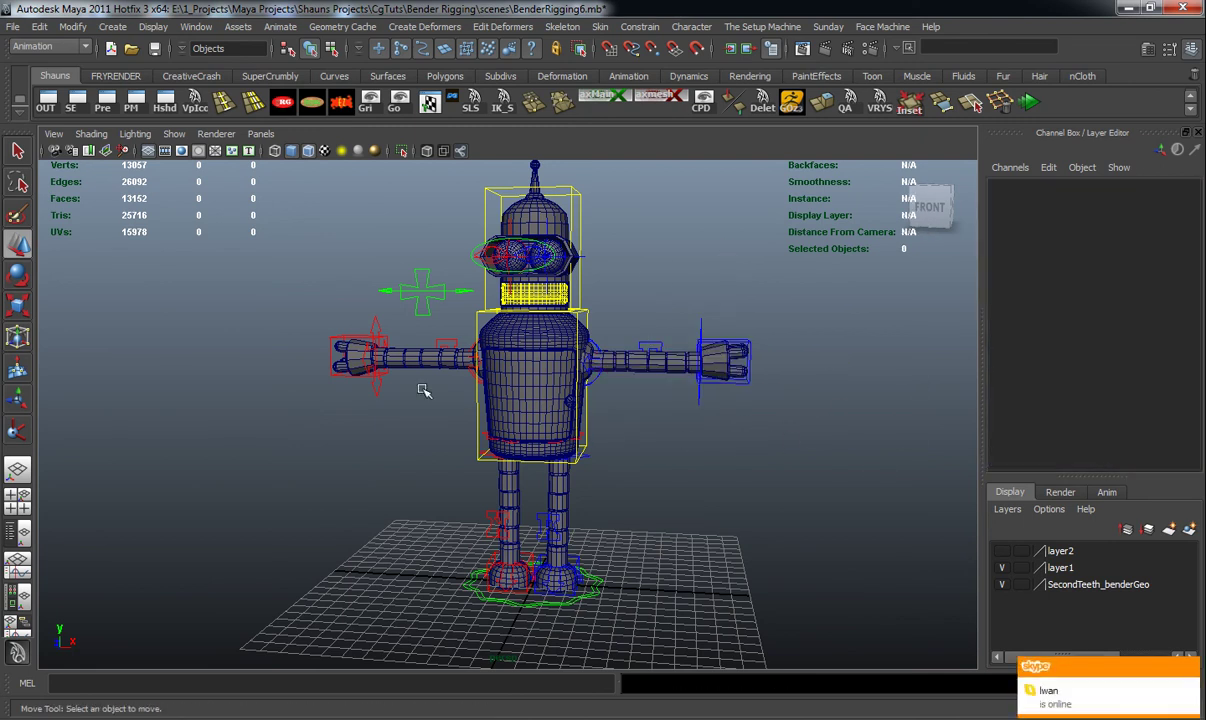
pyautogui.click(333, 374)
pyautogui.click(1151, 336)
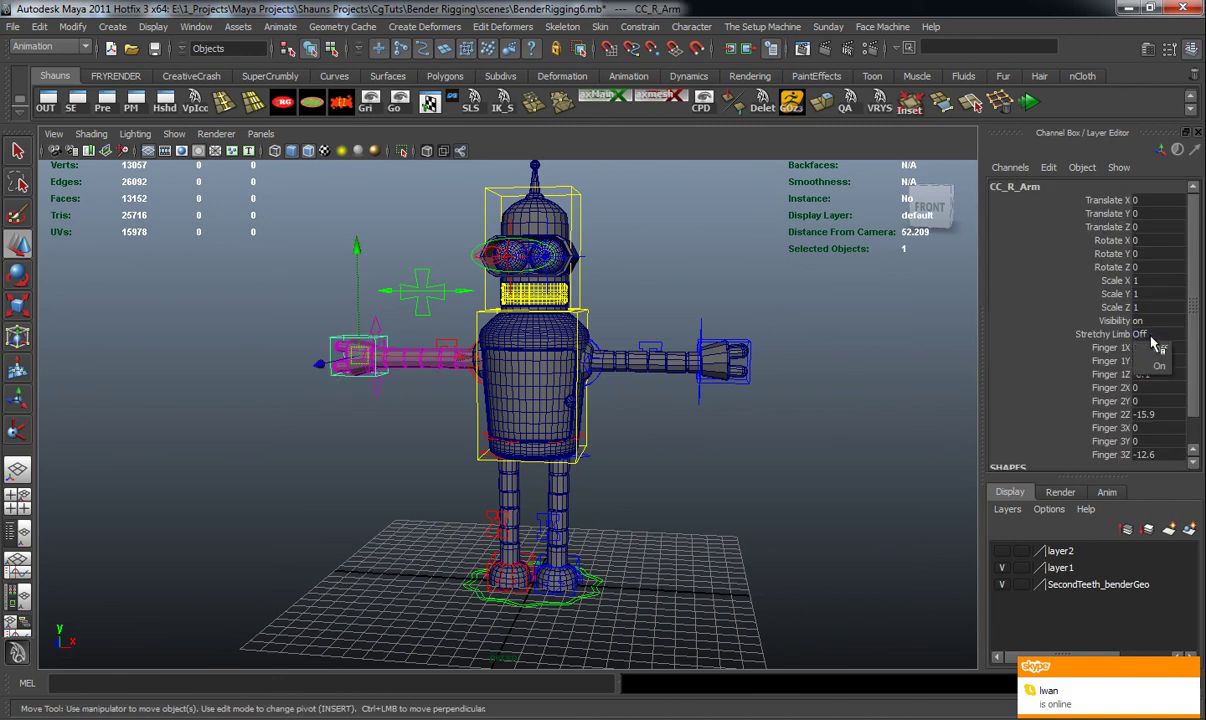
pyautogui.click(1157, 349)
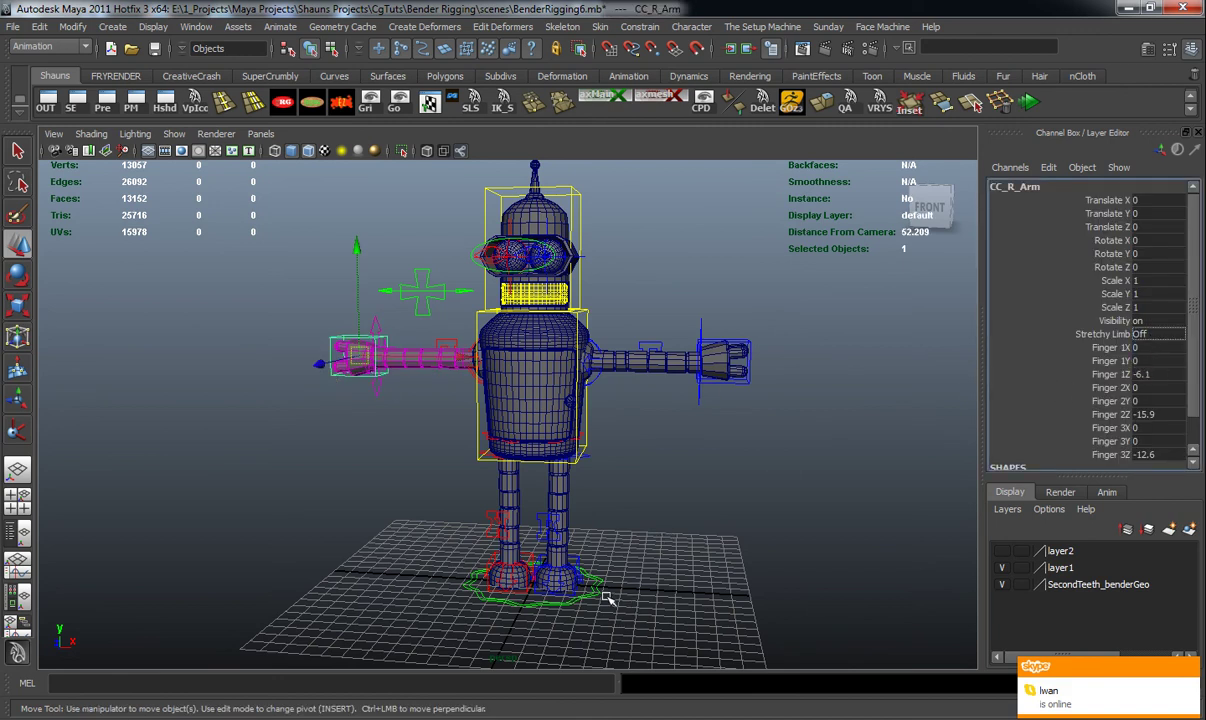
# Step: Select the leg controls, ending with CC_R_leg, to check their Stretchy Limb and rotation attributes
pyautogui.click(652, 563)
pyautogui.keyDown('alt'); pyautogui.moveTo(649, 565); pyautogui.dragTo(641, 511, button='middle'); pyautogui.keyUp('alt')
pyautogui.scroll(4, 641, 511)
pyautogui.keyDown('alt'); pyautogui.moveTo(641, 511); pyautogui.dragTo(716, 500); pyautogui.keyUp('alt')
pyautogui.click(602, 512)
pyautogui.click(503, 477)
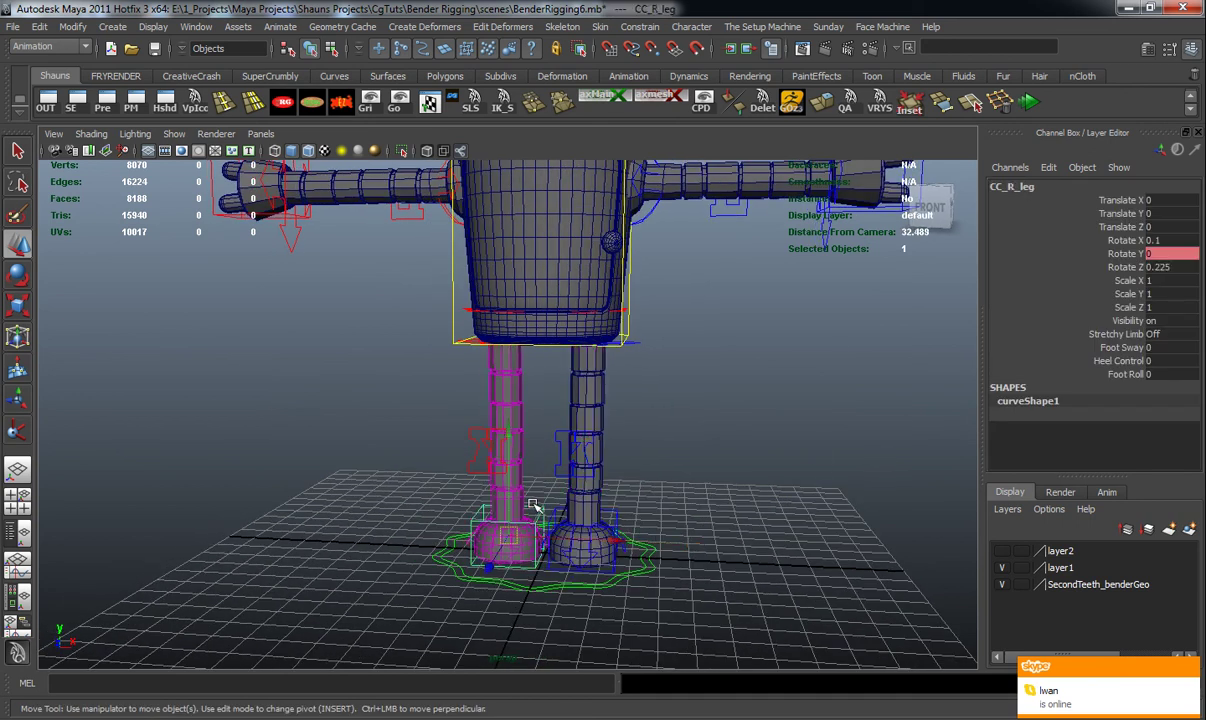